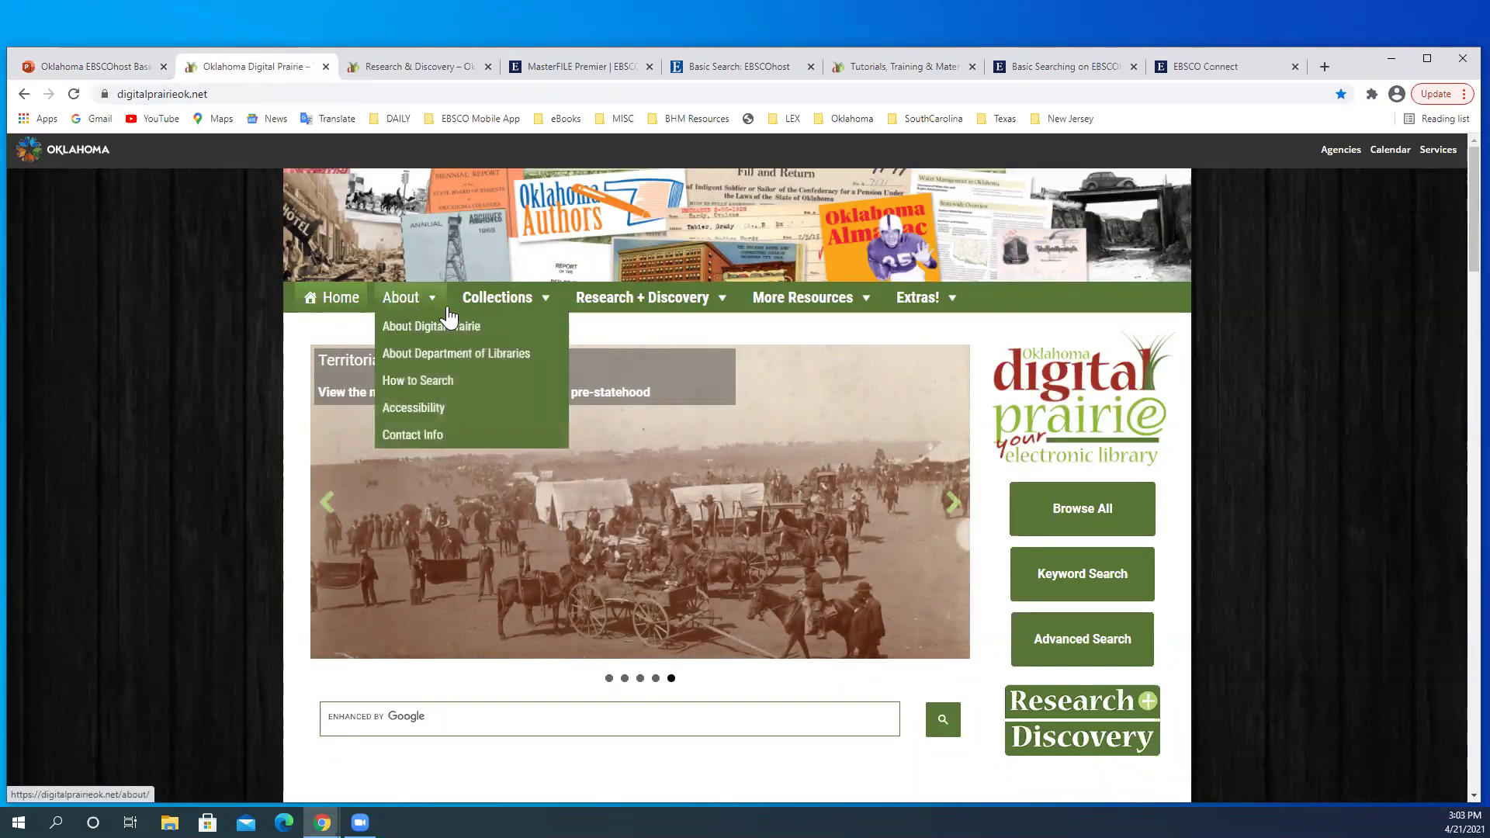
Step: Open Digital Prairie's Research & Discovery page and look through its database categories, from Search All to Sociology
mouse_move(623, 311)
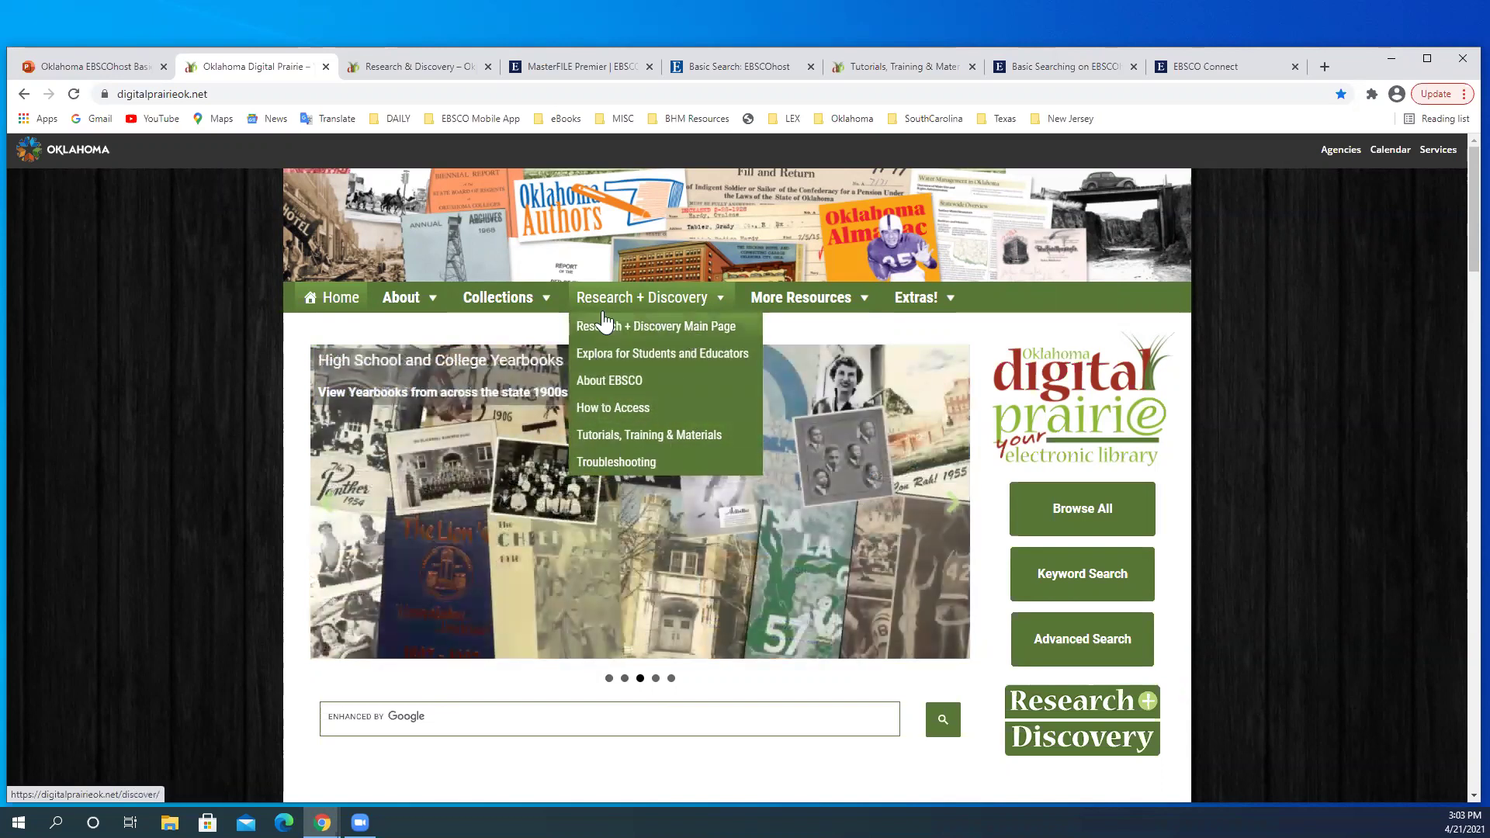
left_click(431, 66)
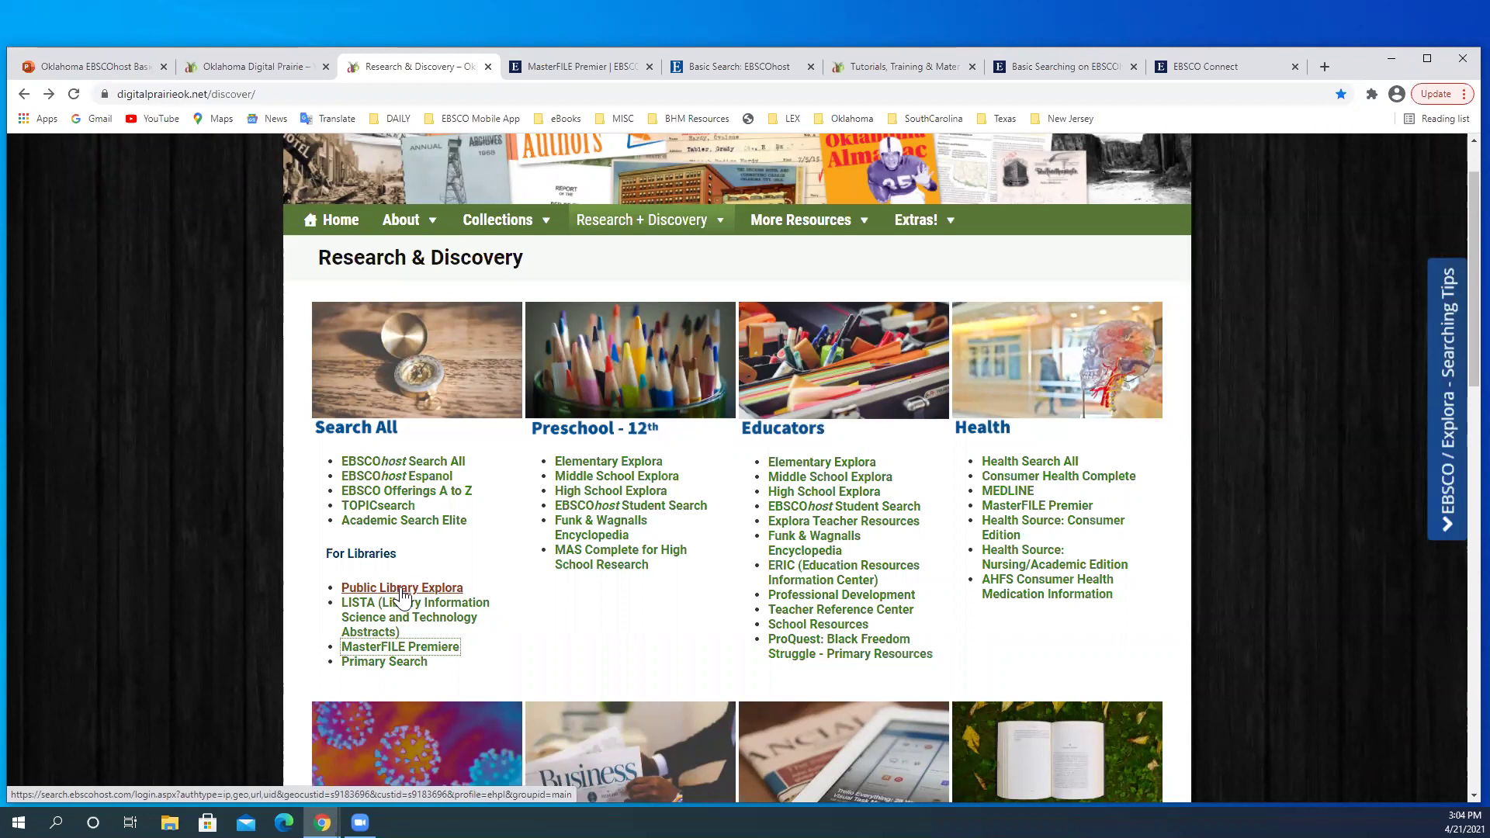
left_click(394, 648)
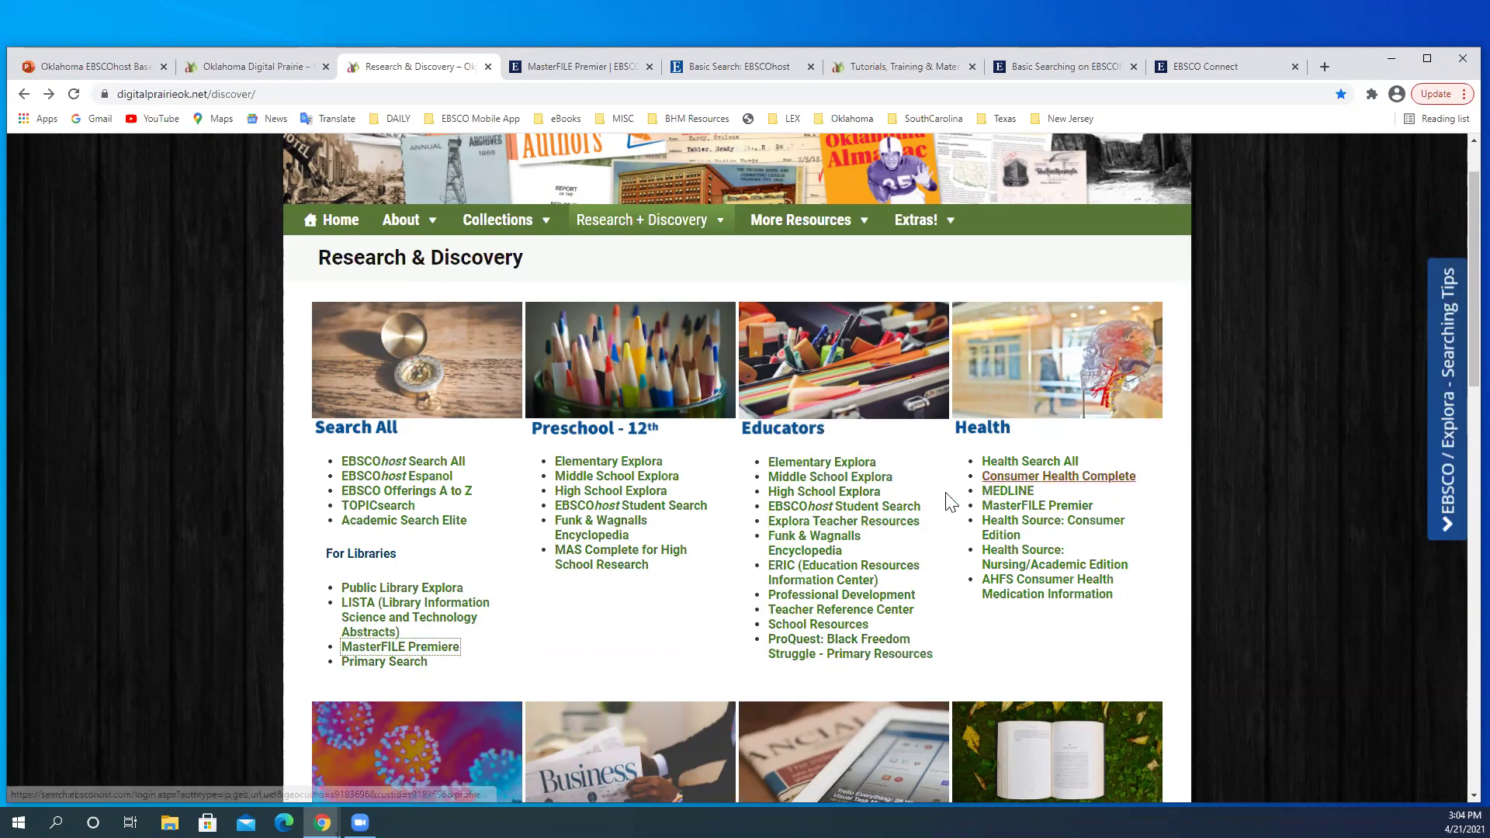
scroll(942, 496, "down", 4)
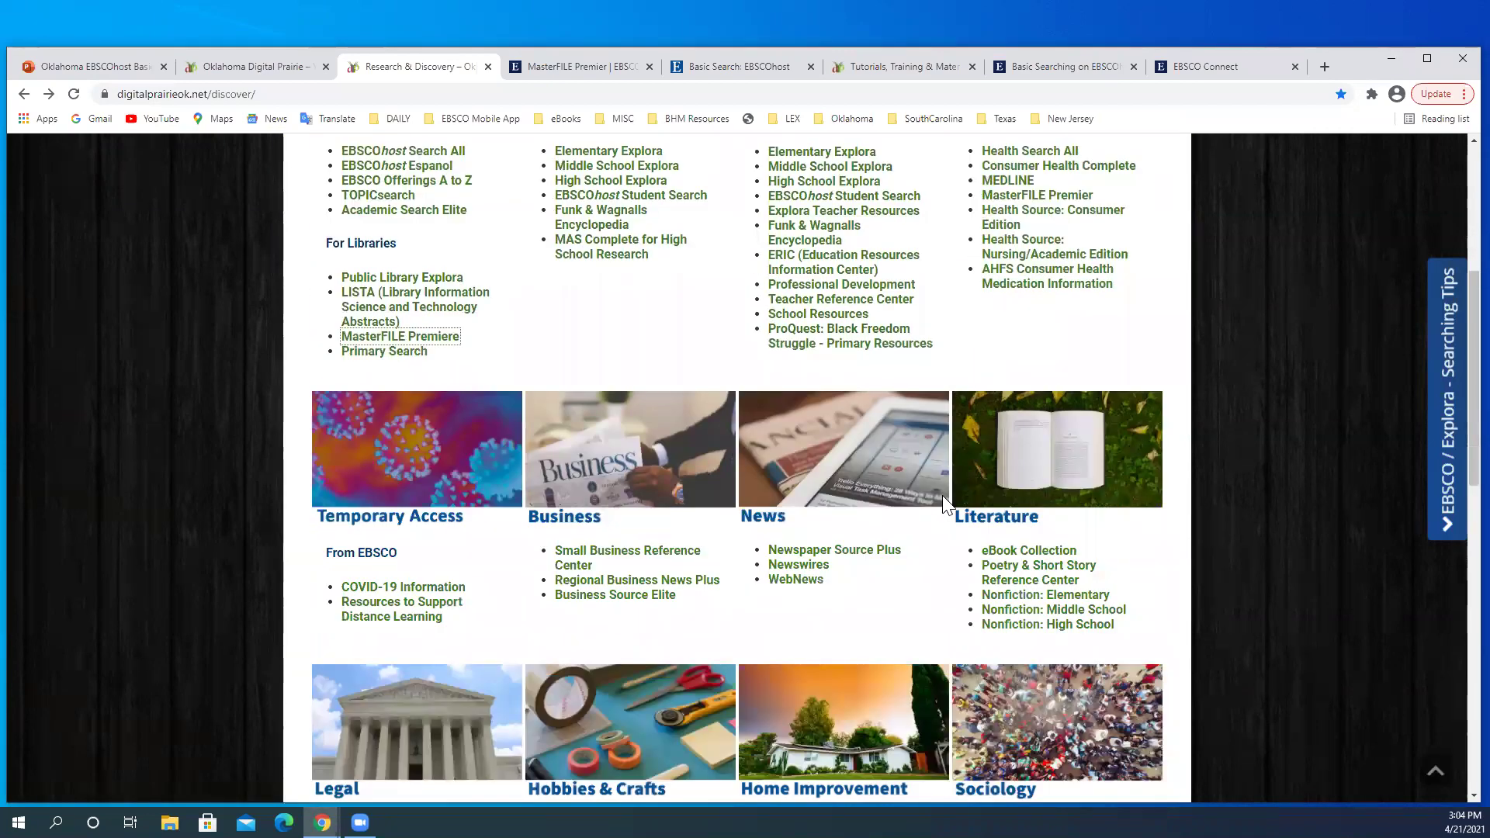
scroll(942, 496, "down", 3)
scroll(942, 495, "down", 2)
scroll(941, 495, "up", 10)
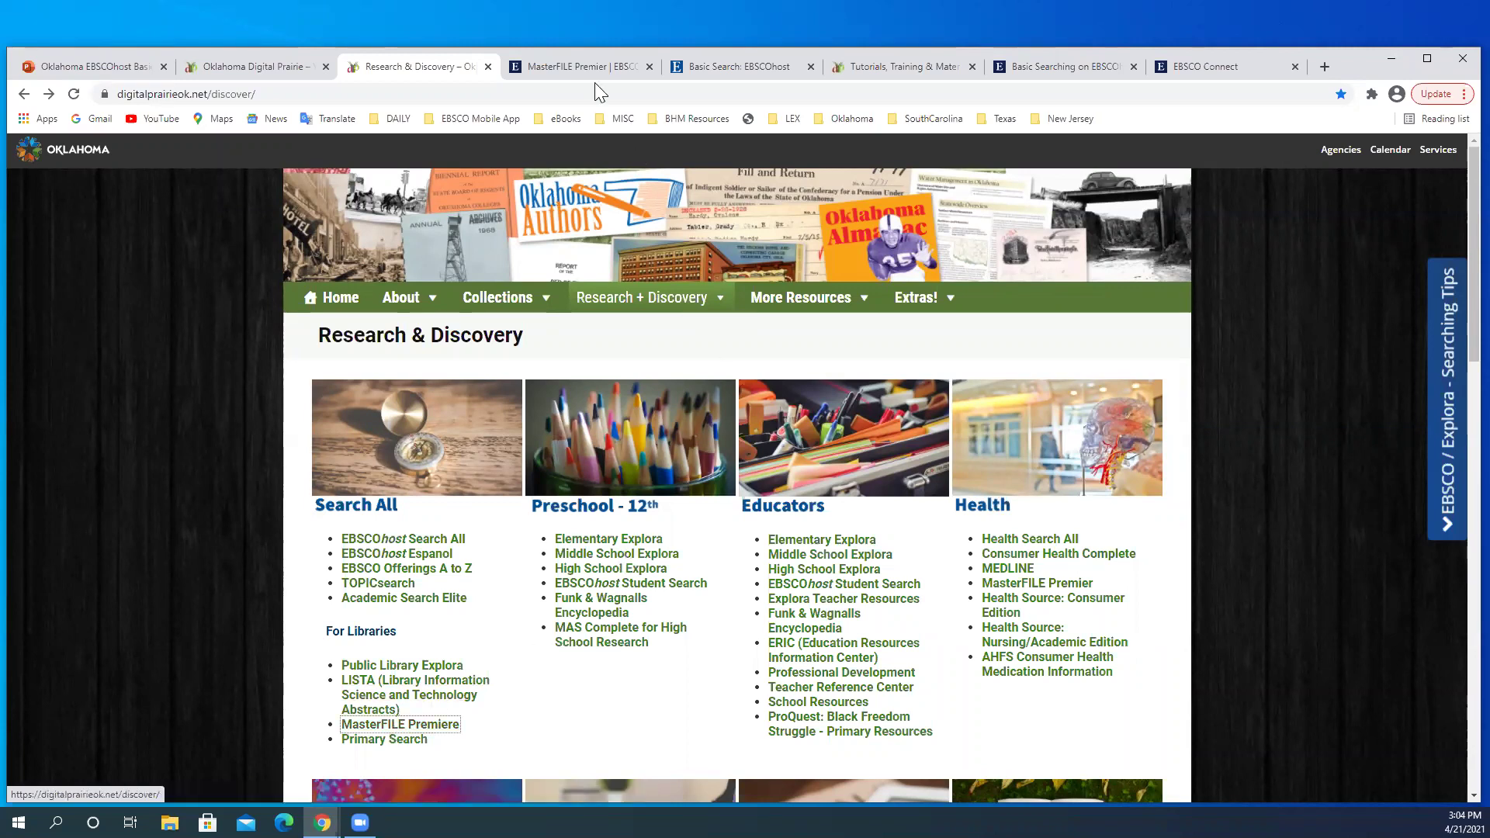
Step: Review EBSCO's MasterFILE Premier product page, including its Content Includes list, subject coverage and search interface descriptions
left_click(547, 71)
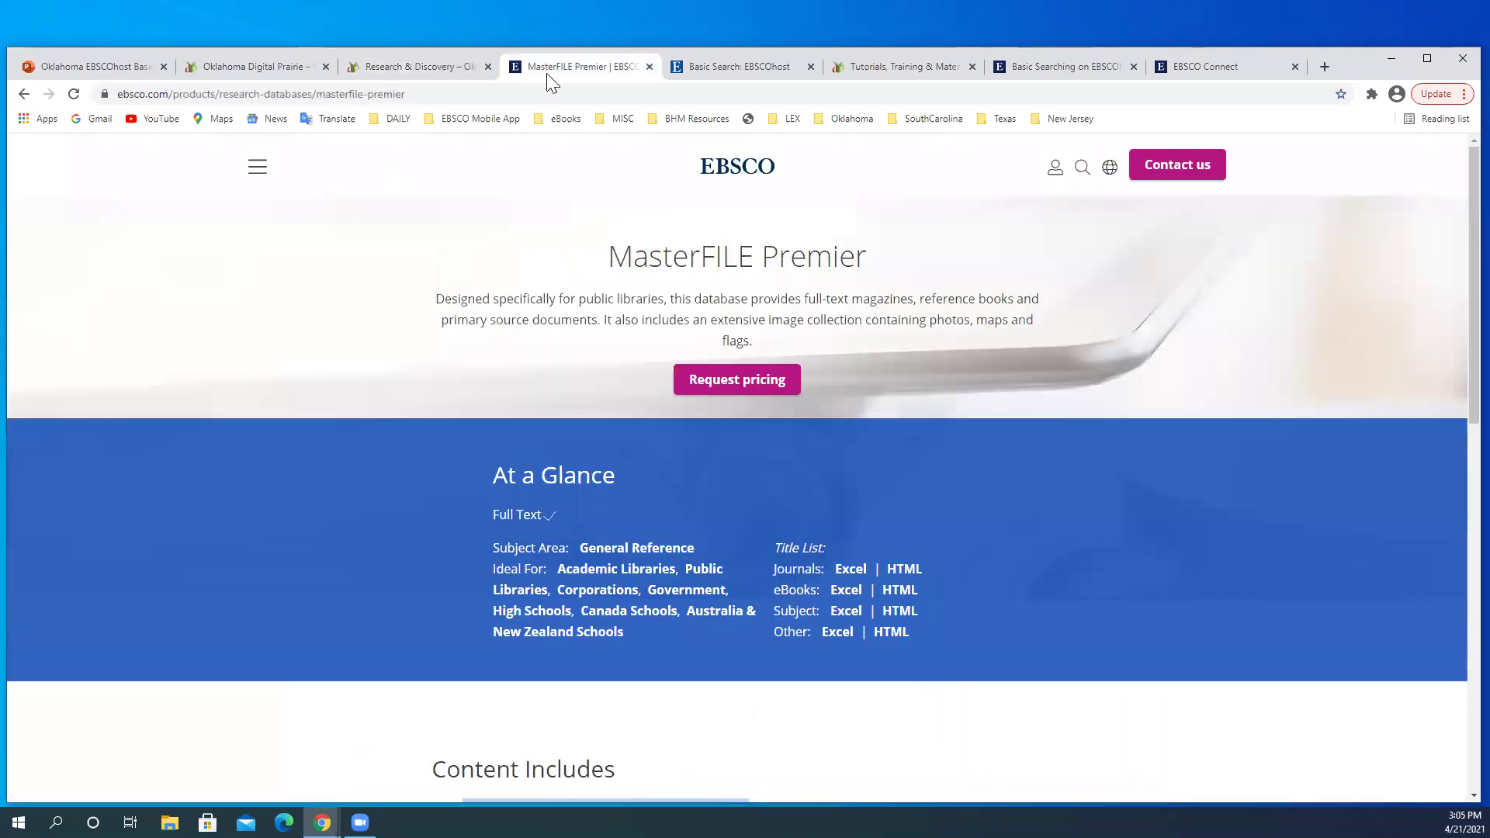
left_click(457, 96)
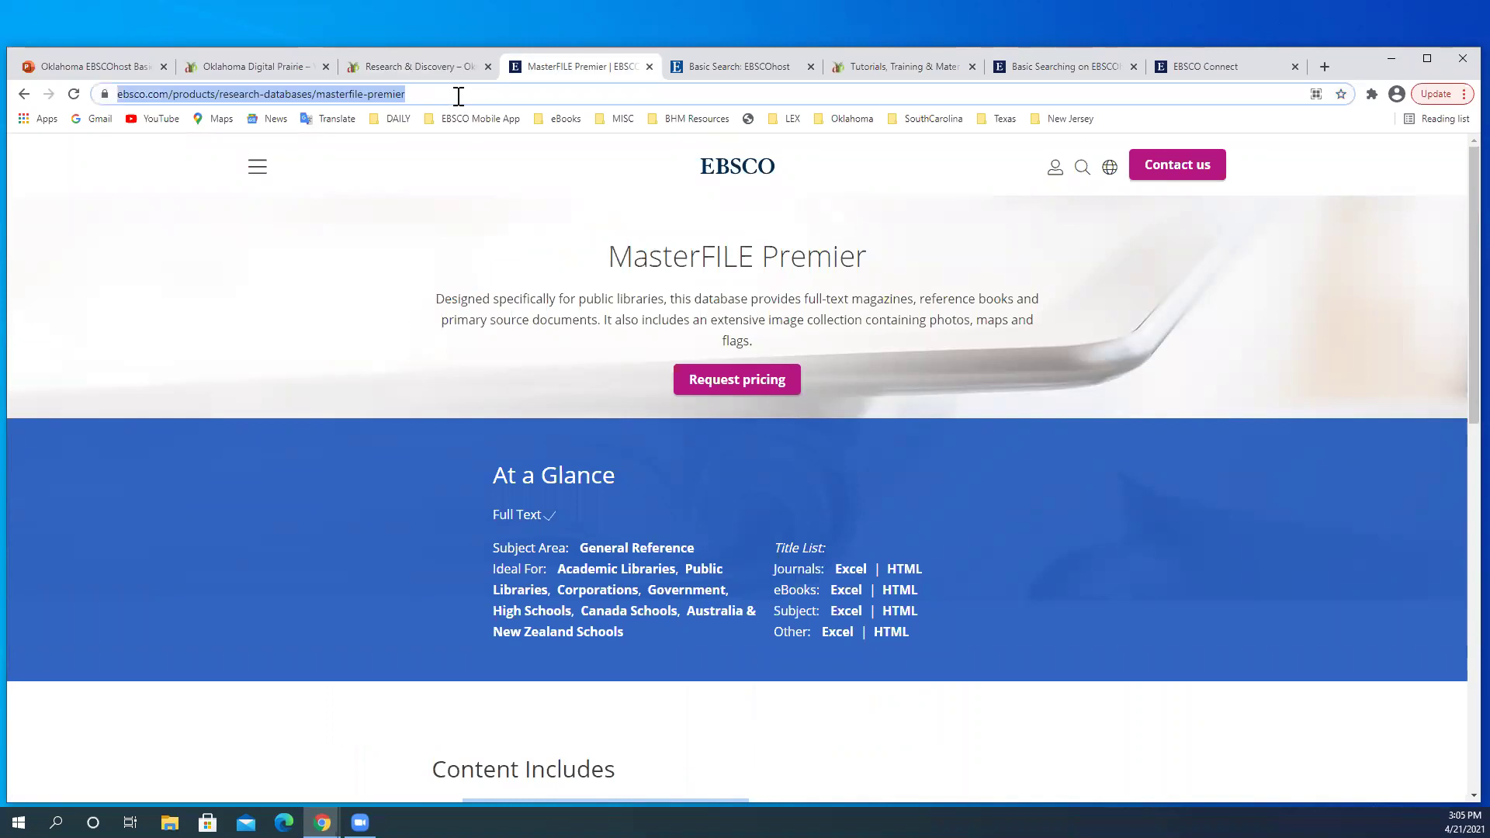
left_click(457, 94)
left_click_drag(475, 94, 101, 103)
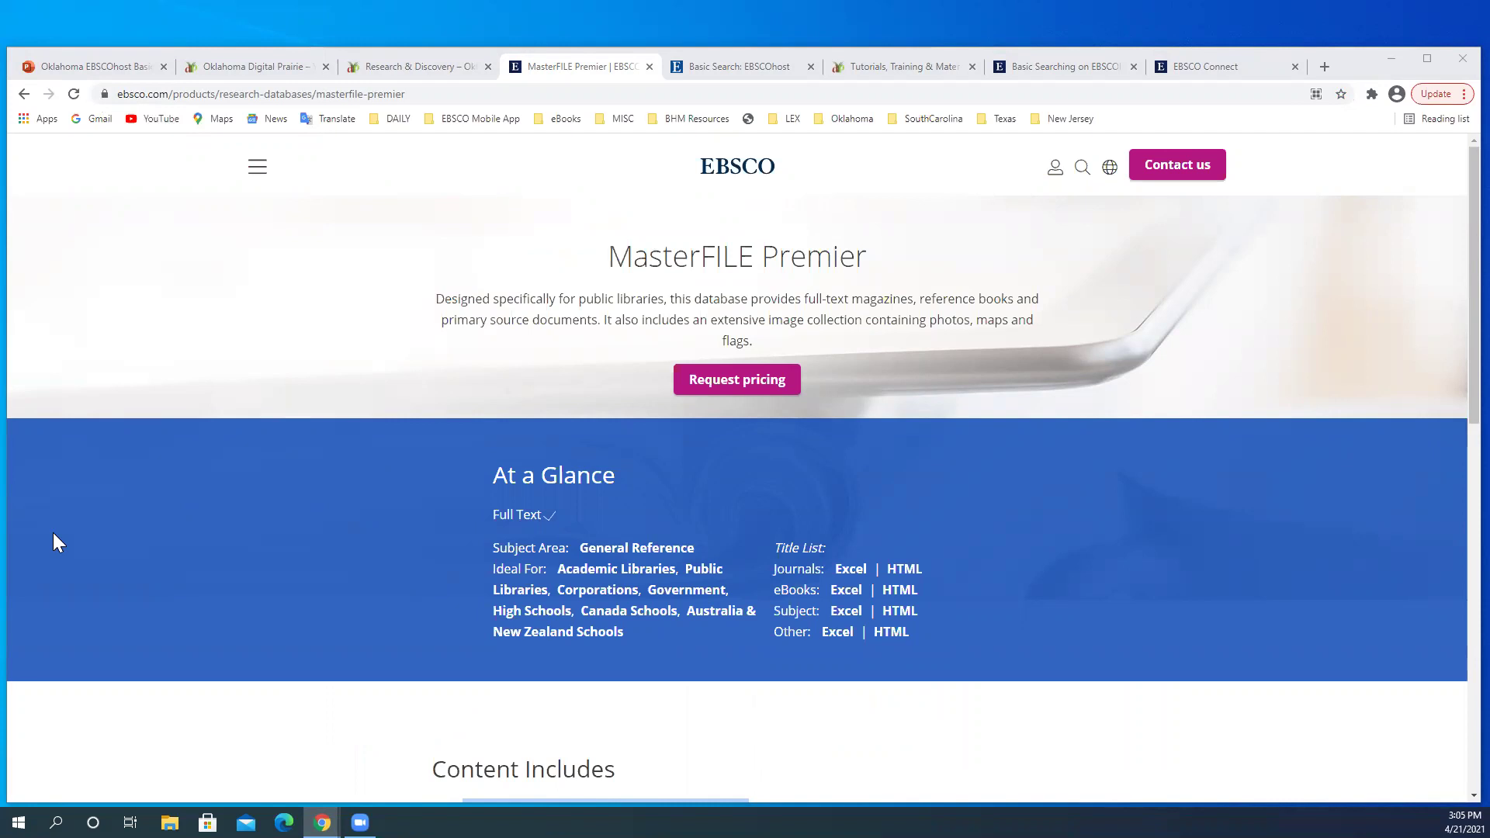
scroll(519, 508, "down", 5)
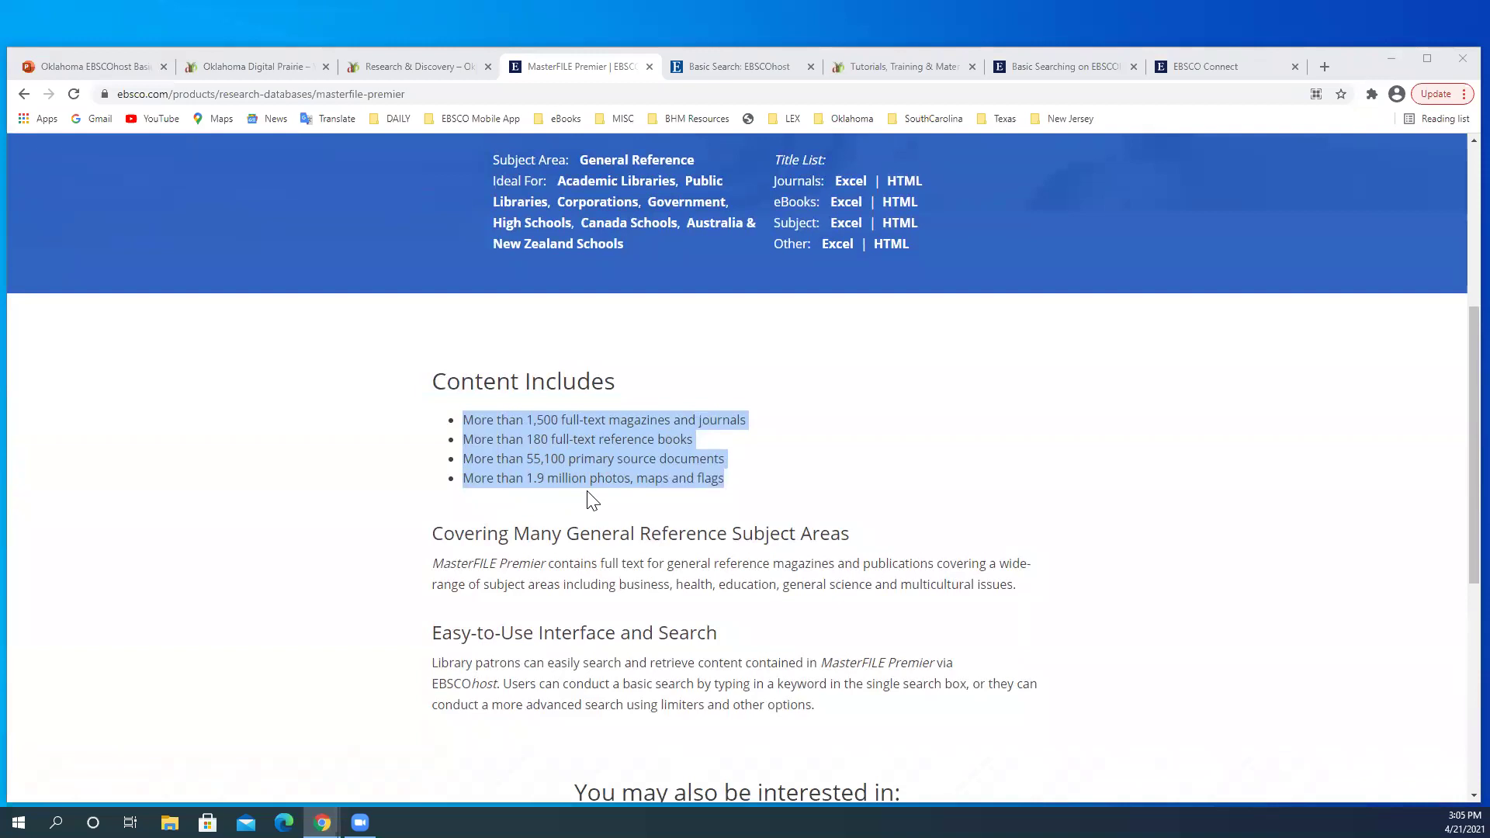
scroll(587, 492, "down", 2)
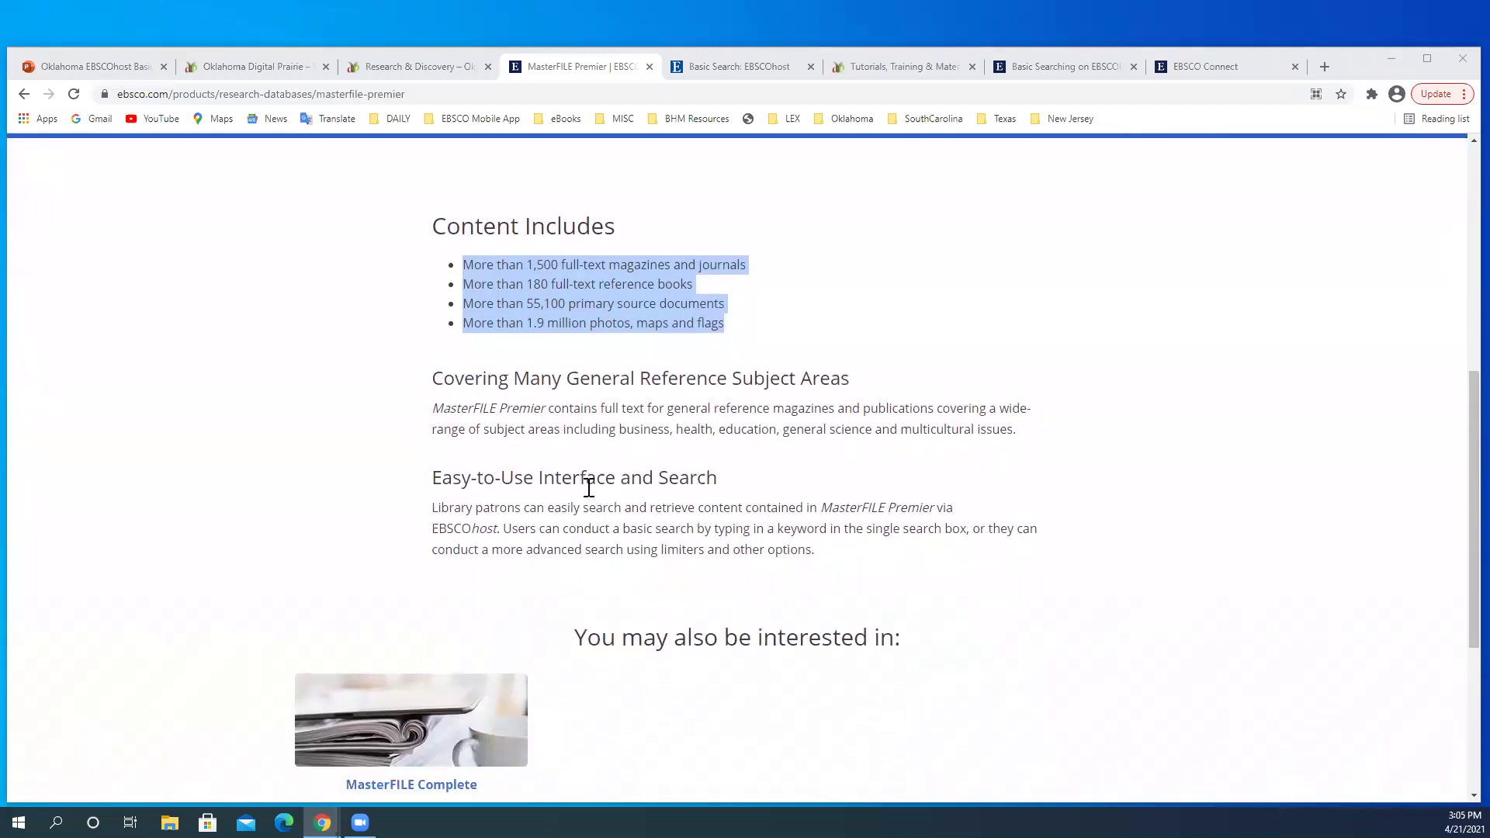
scroll(588, 485, "down", 1)
scroll(588, 485, "up", 1)
scroll(588, 485, "up", 1)
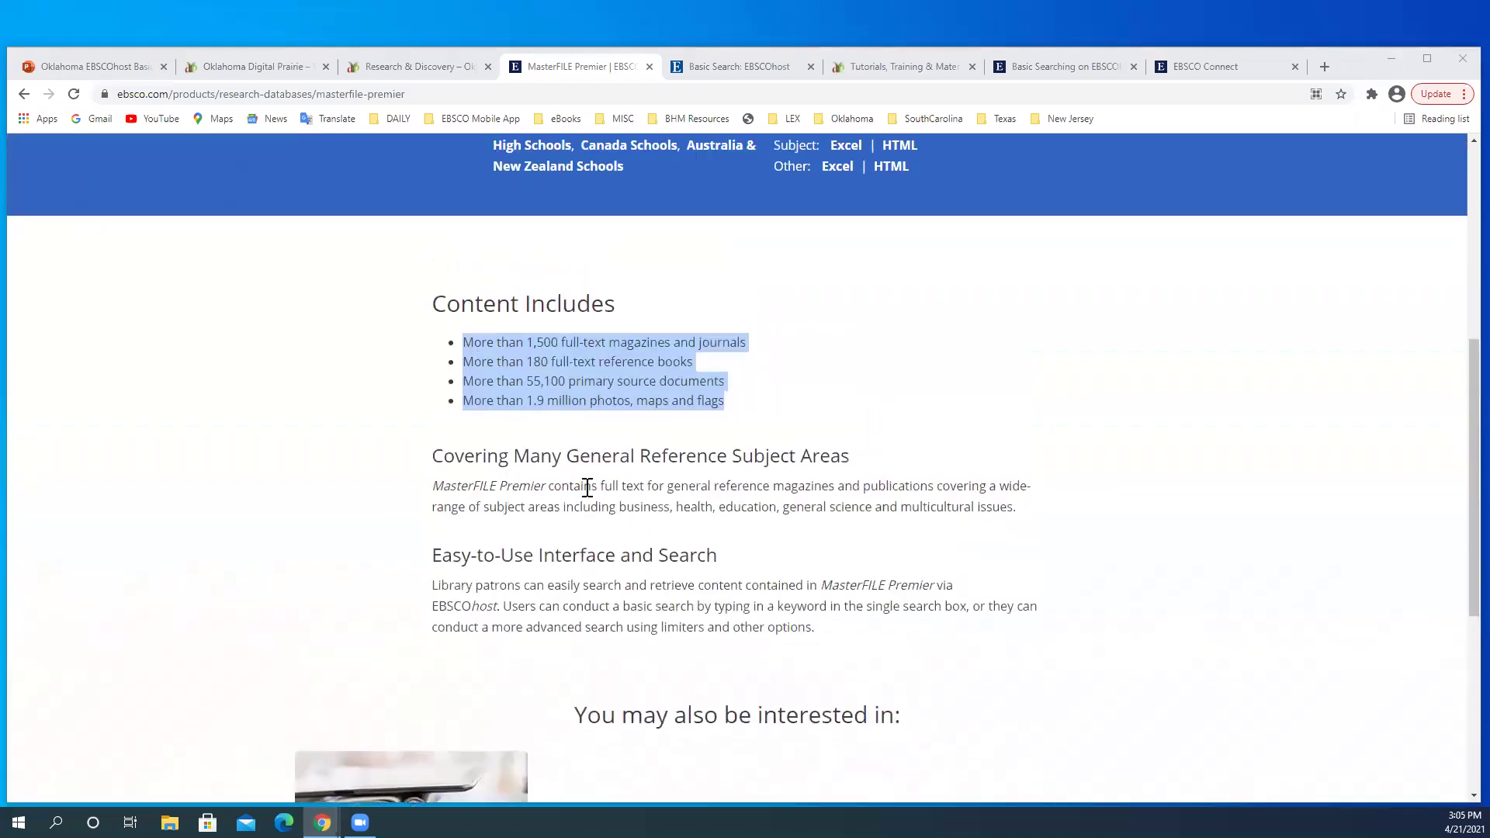
scroll(588, 488, "up", 1)
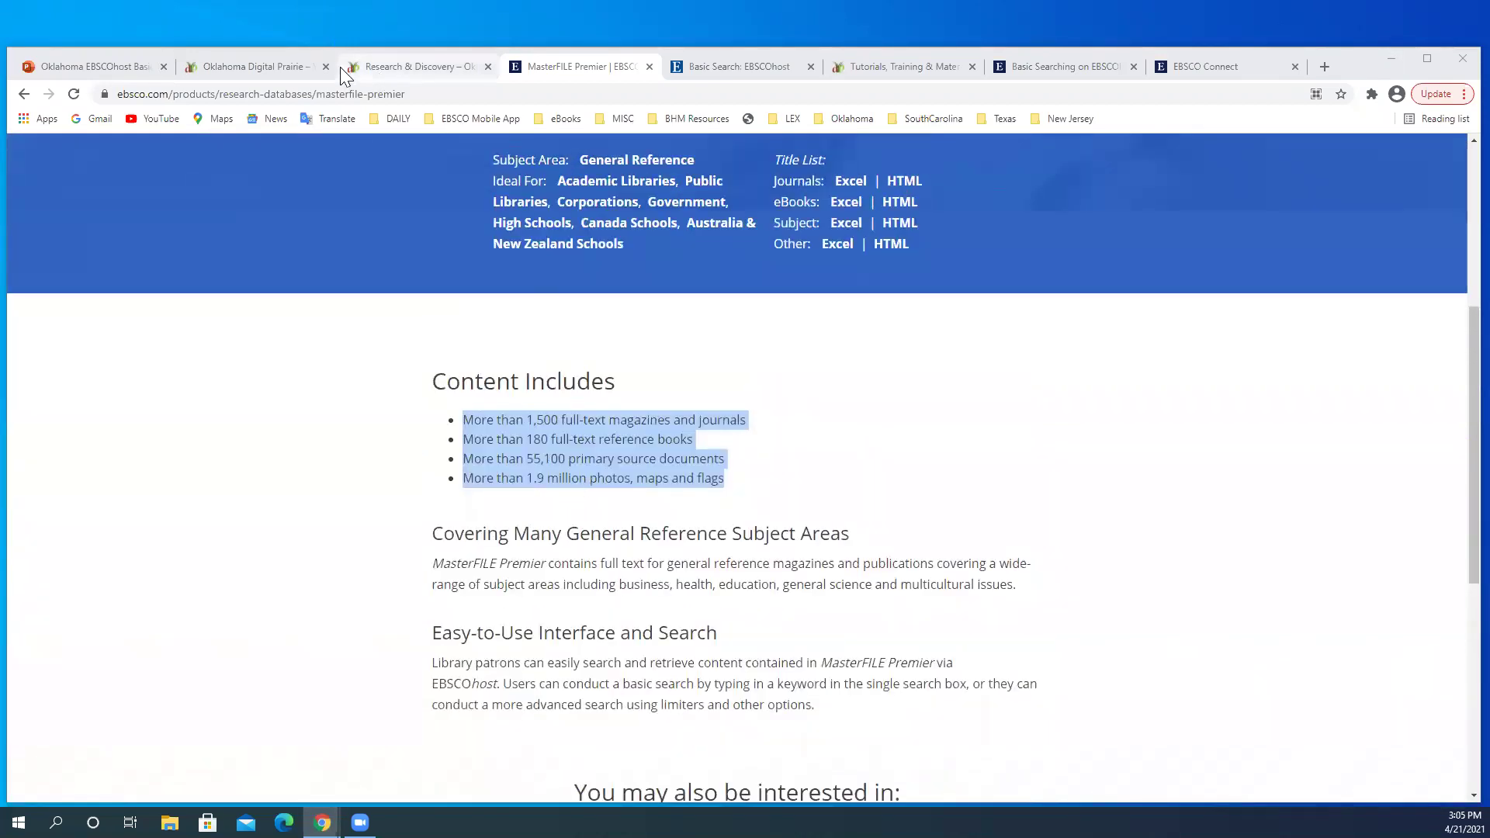
Step: Return to the Research & Discovery page and open the MasterFILE Premiere database listed for libraries
left_click(391, 67)
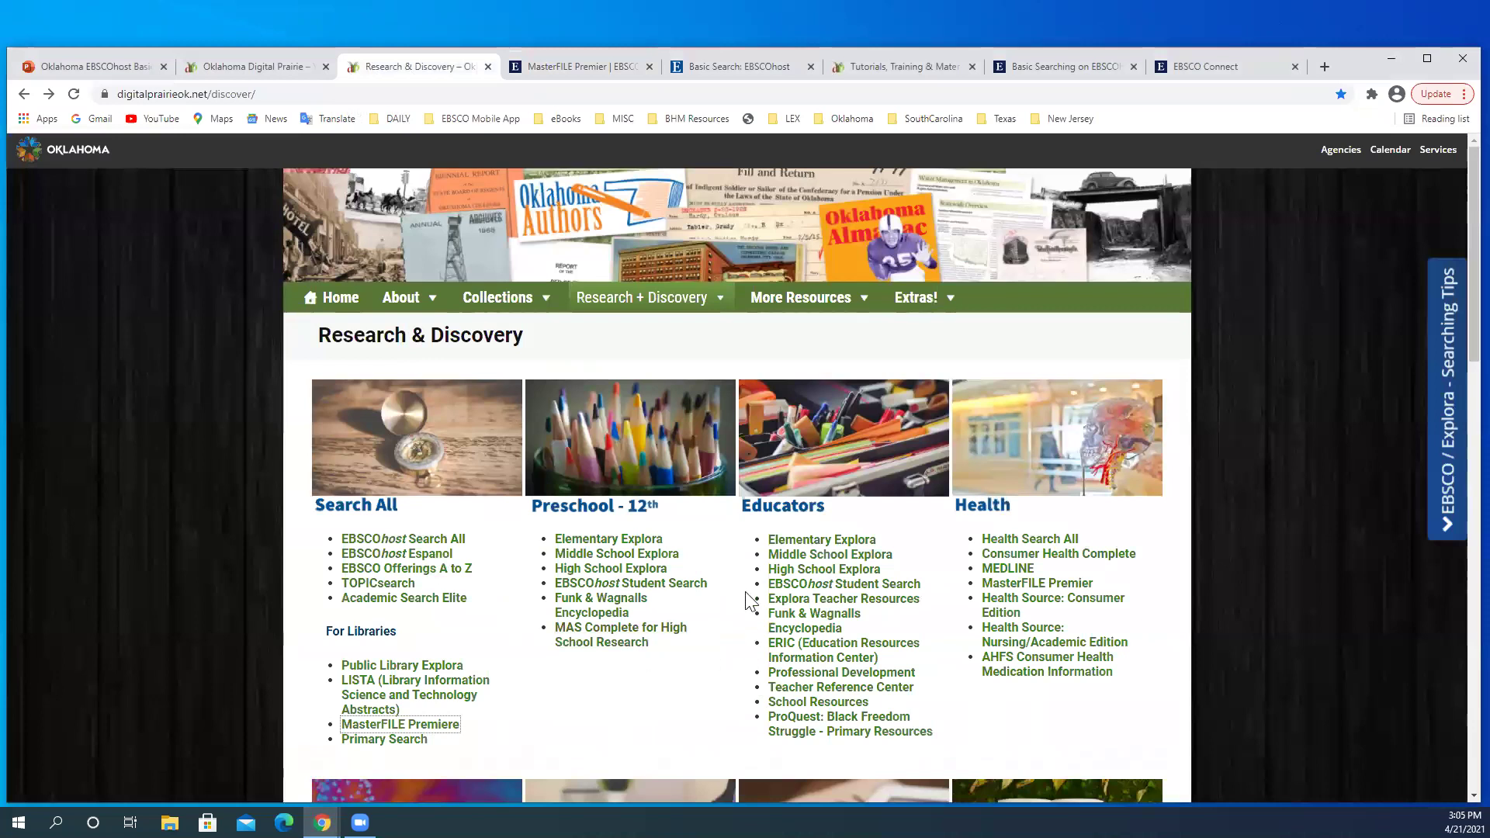
left_click(404, 543)
left_click(386, 725)
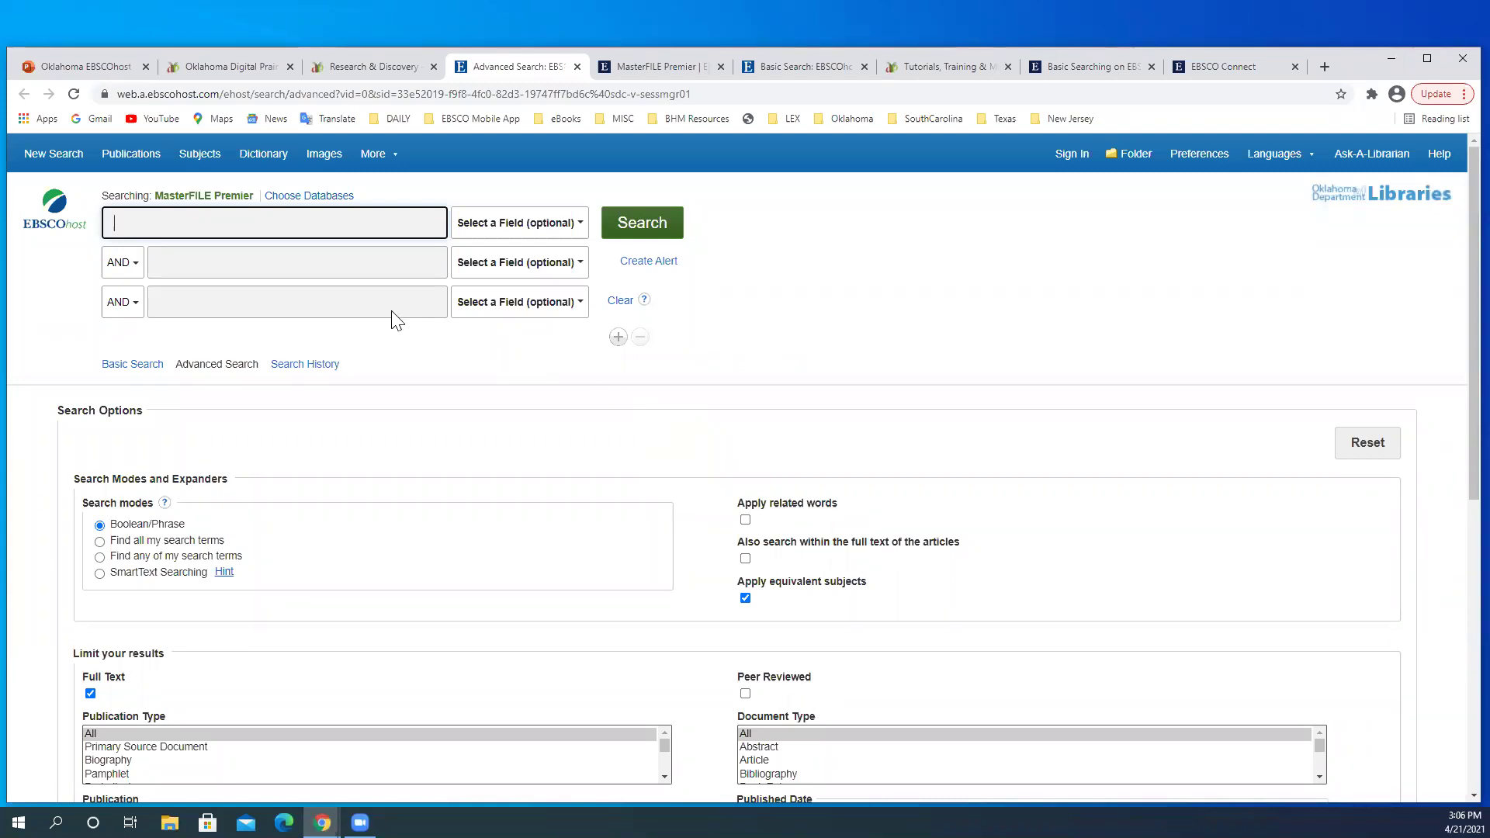
Step: Check which database is being searched and view the Boolean operator options for the second advanced search row
left_click_drag(254, 195, 106, 202)
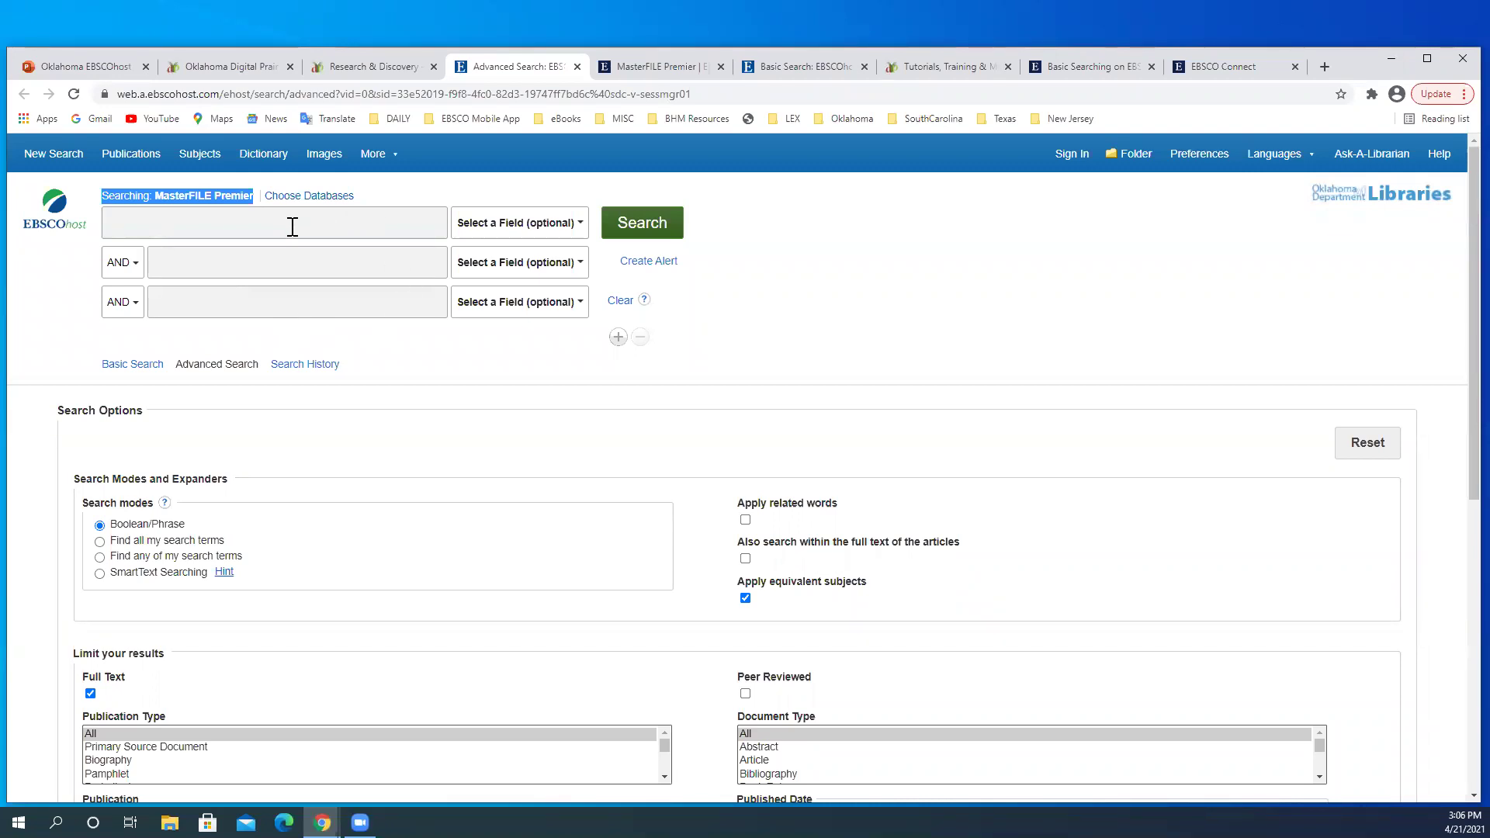
left_click(134, 267)
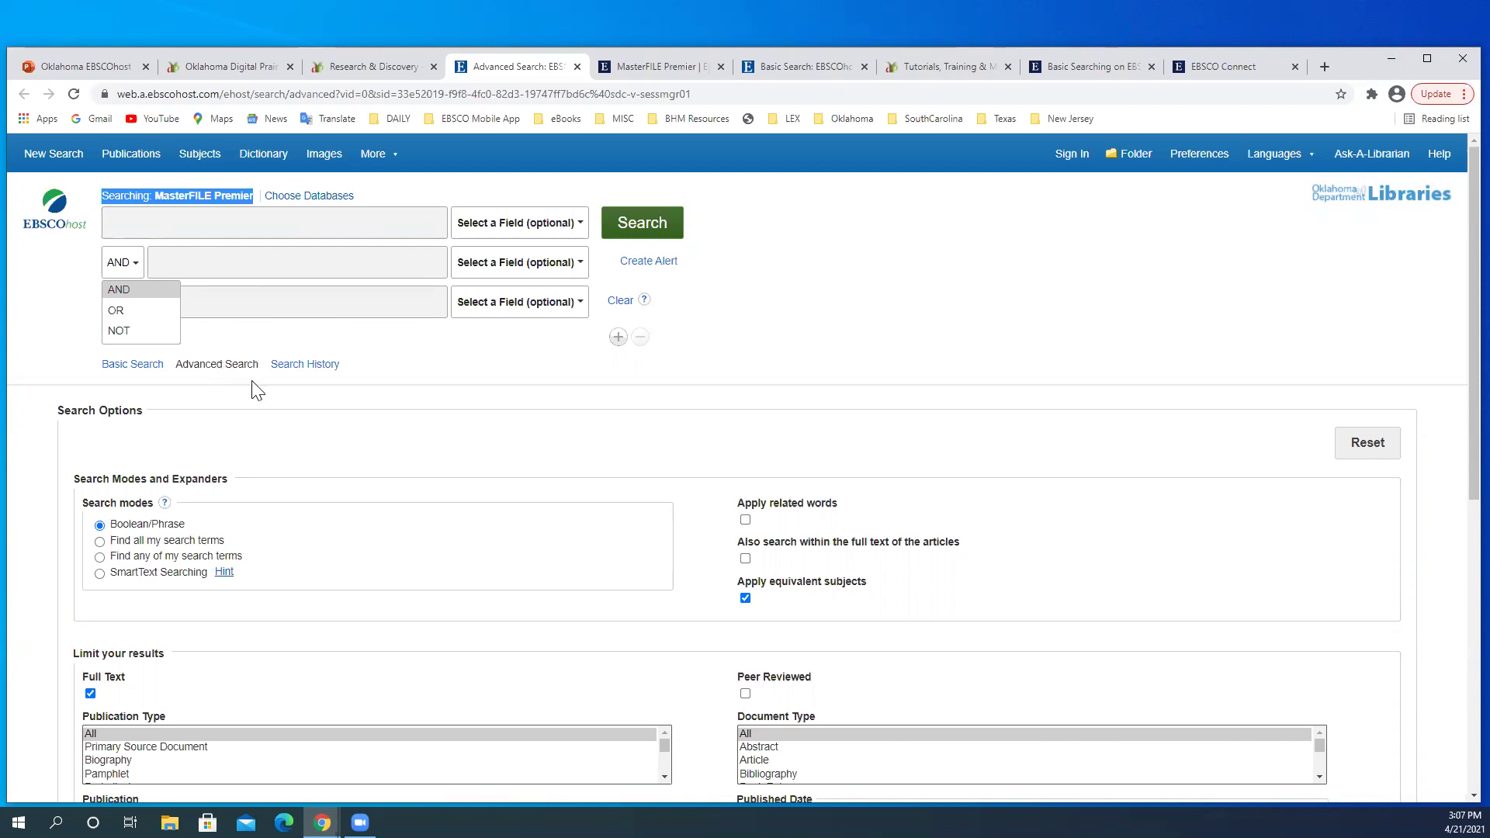
left_click(243, 335)
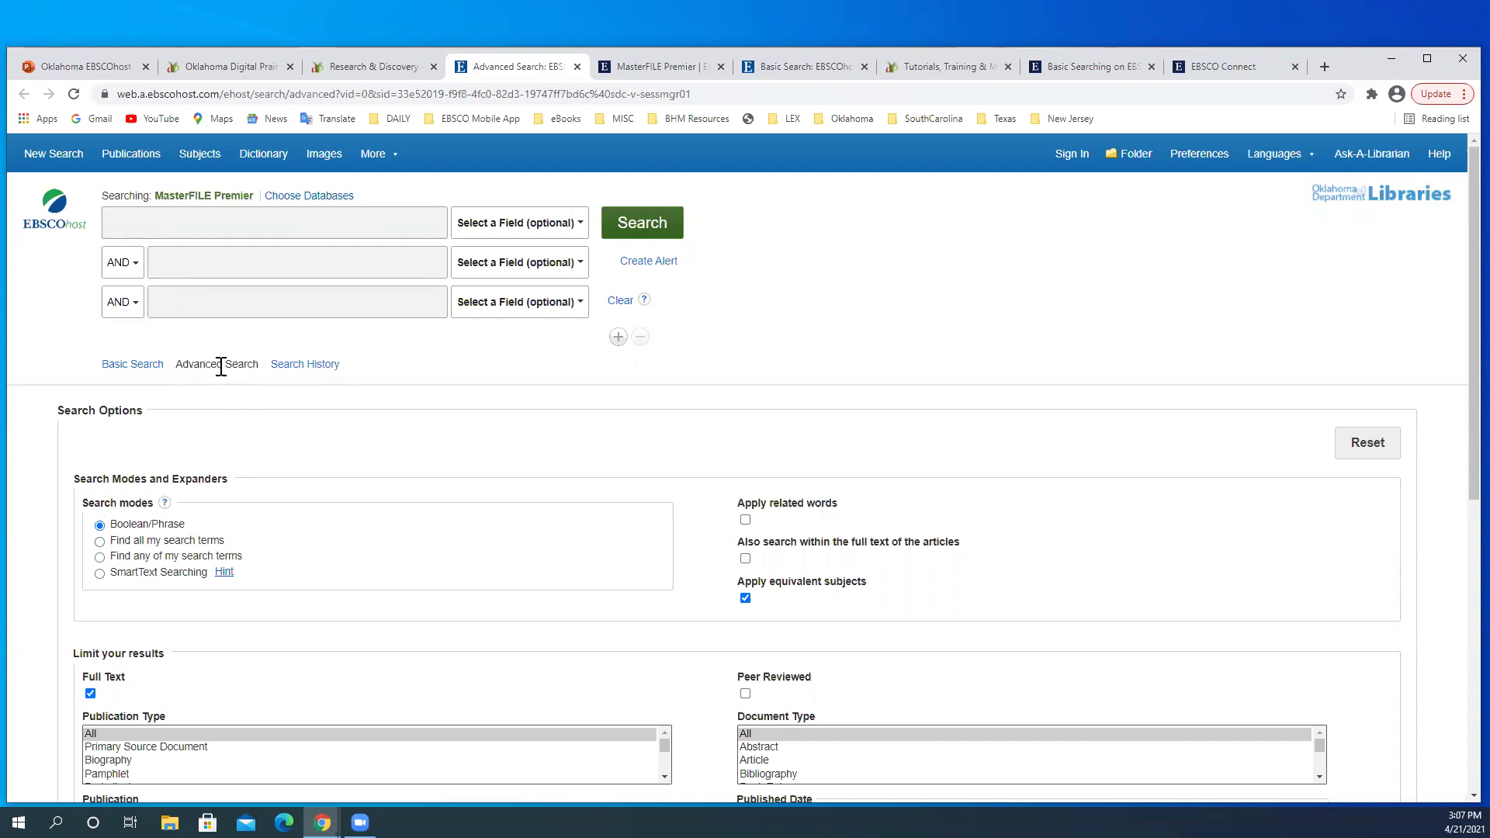
Step: Switch MasterFILE Premier to Basic Search and run a search for "gardening"
left_click(136, 365)
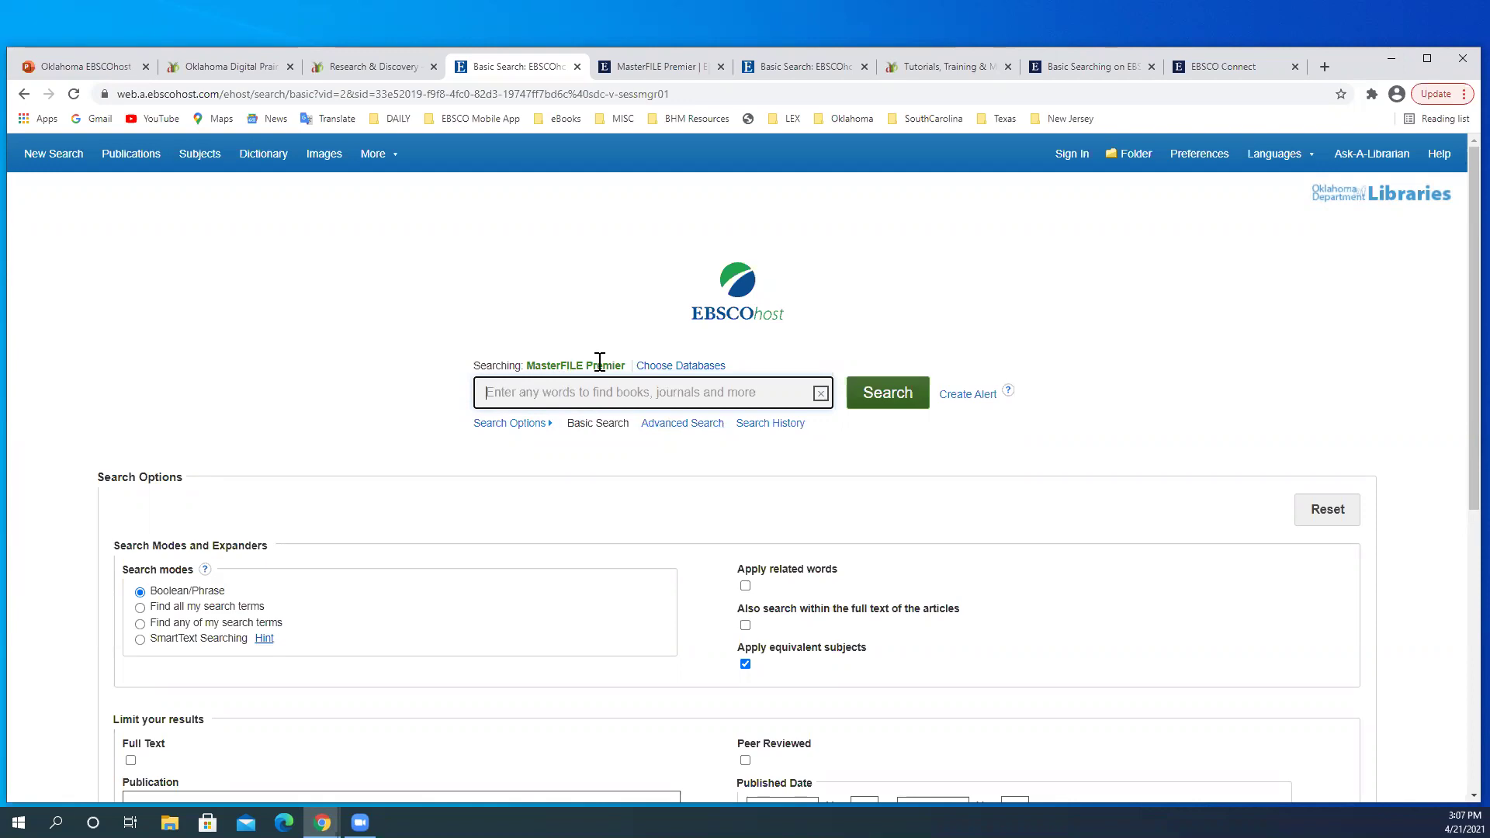
left_click_drag(623, 365, 536, 366)
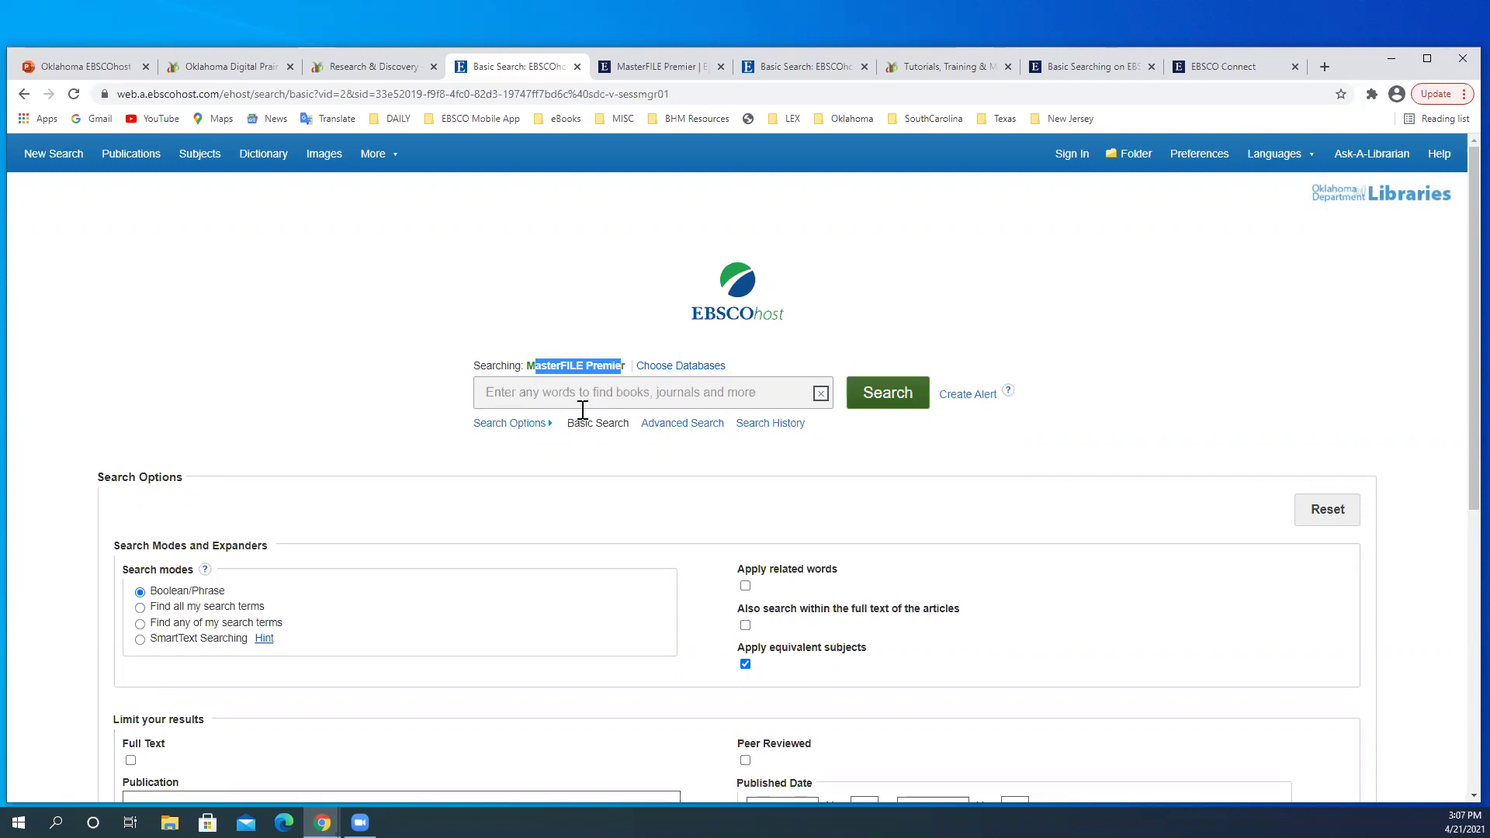
left_click(497, 392)
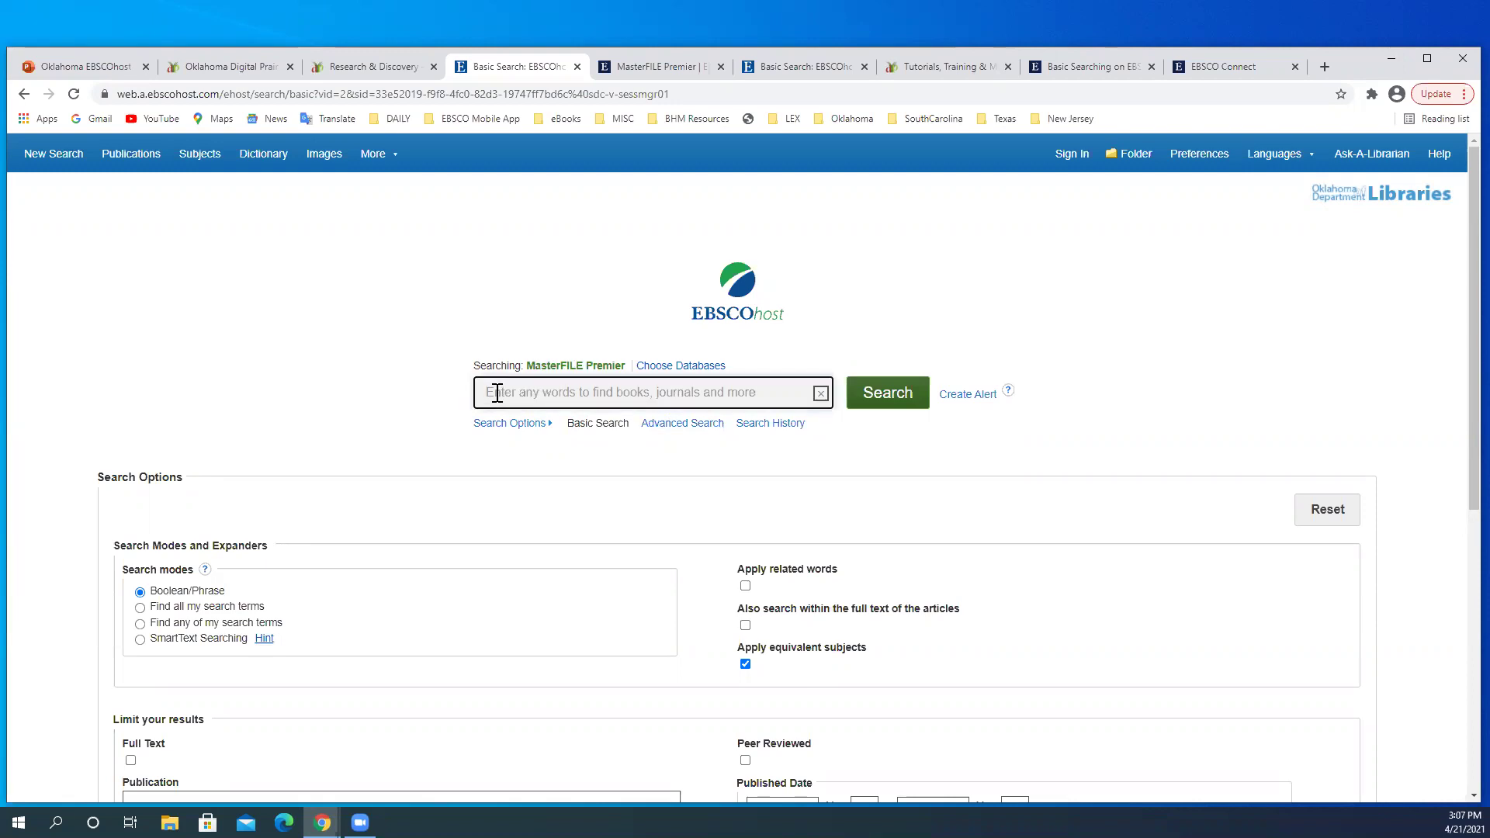
type("gardeni")
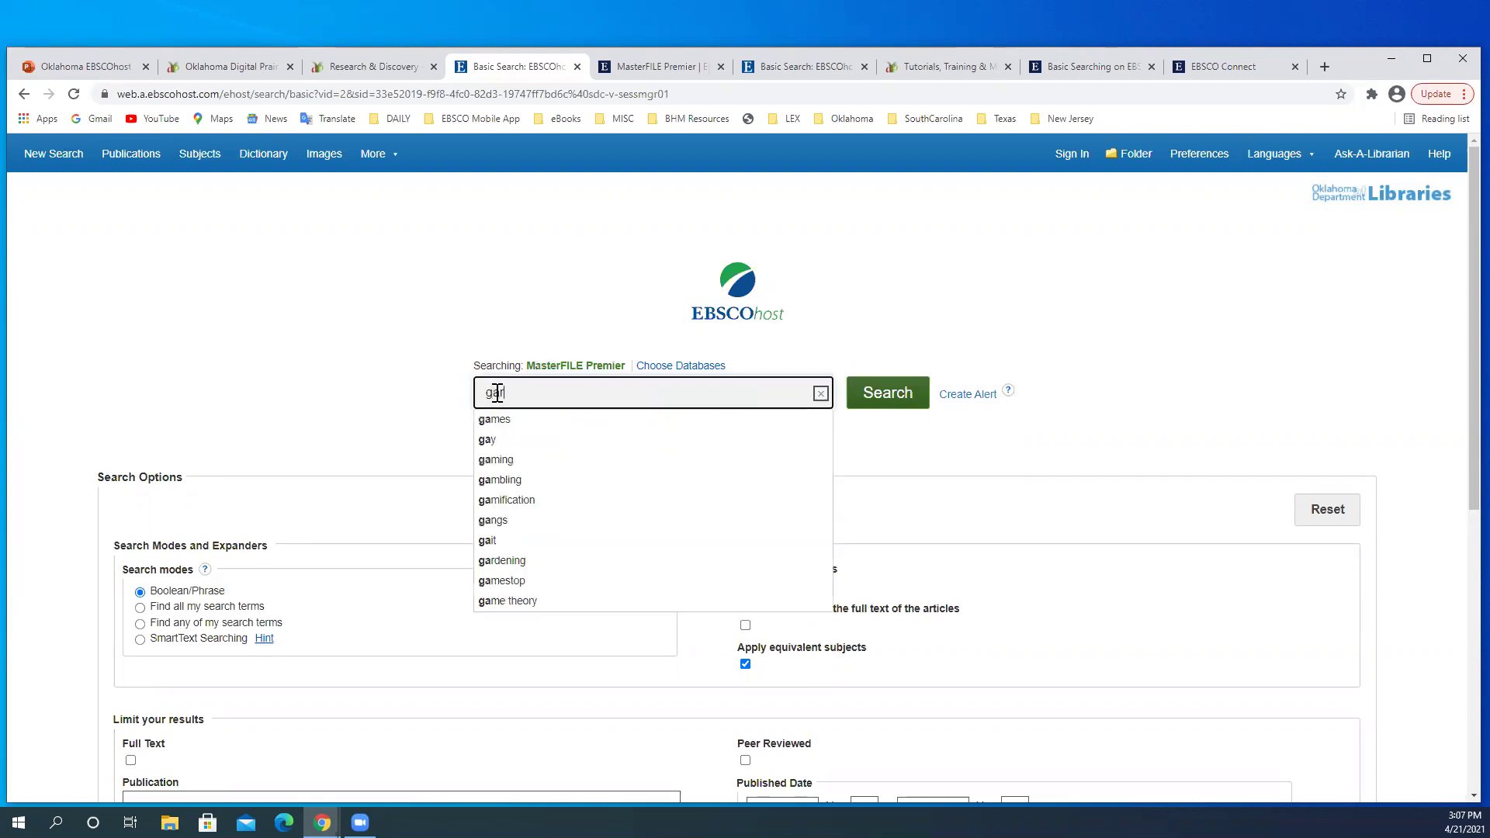
type("ng")
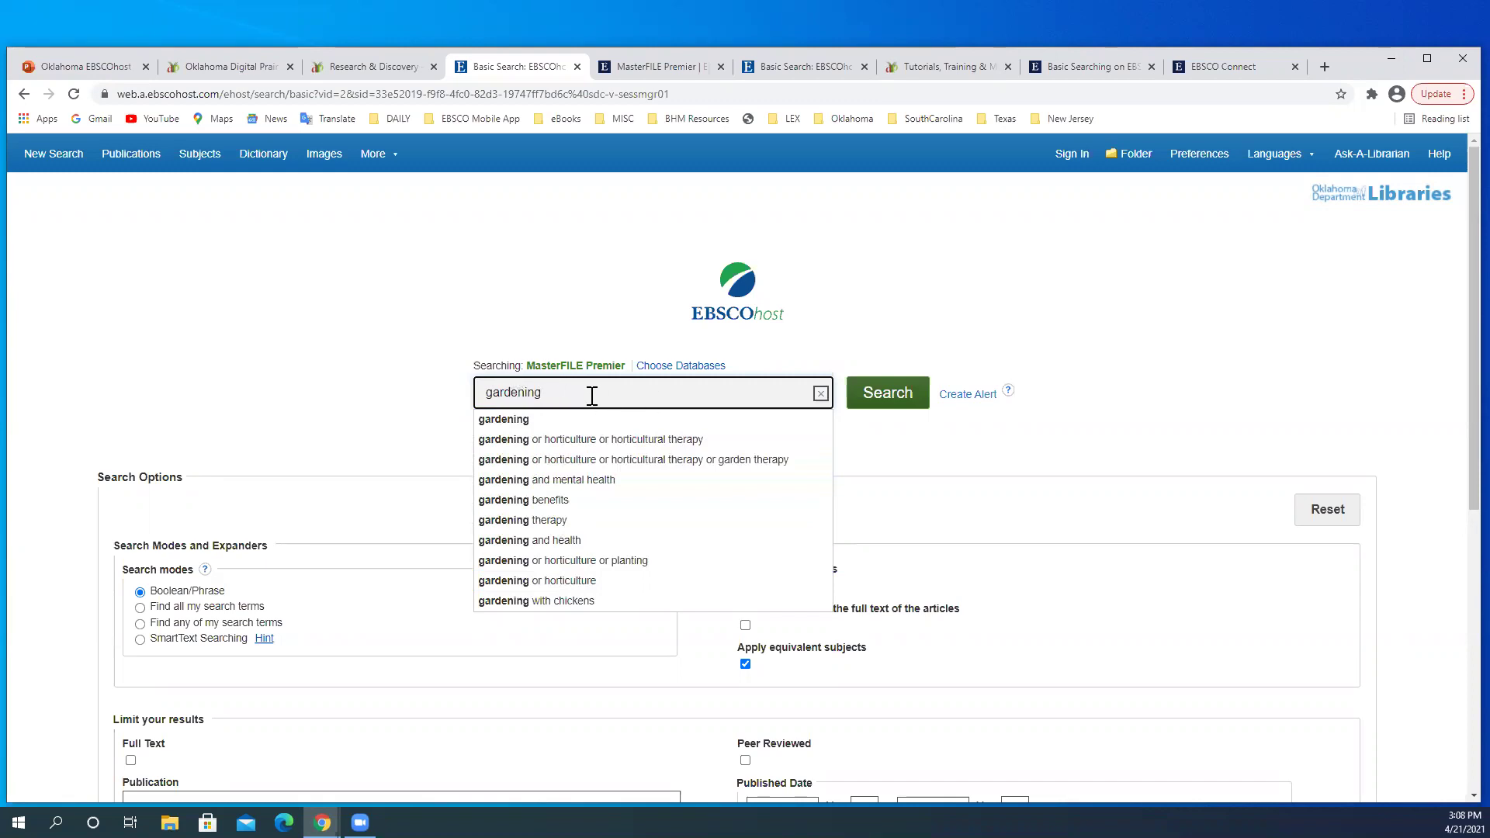
left_click(887, 394)
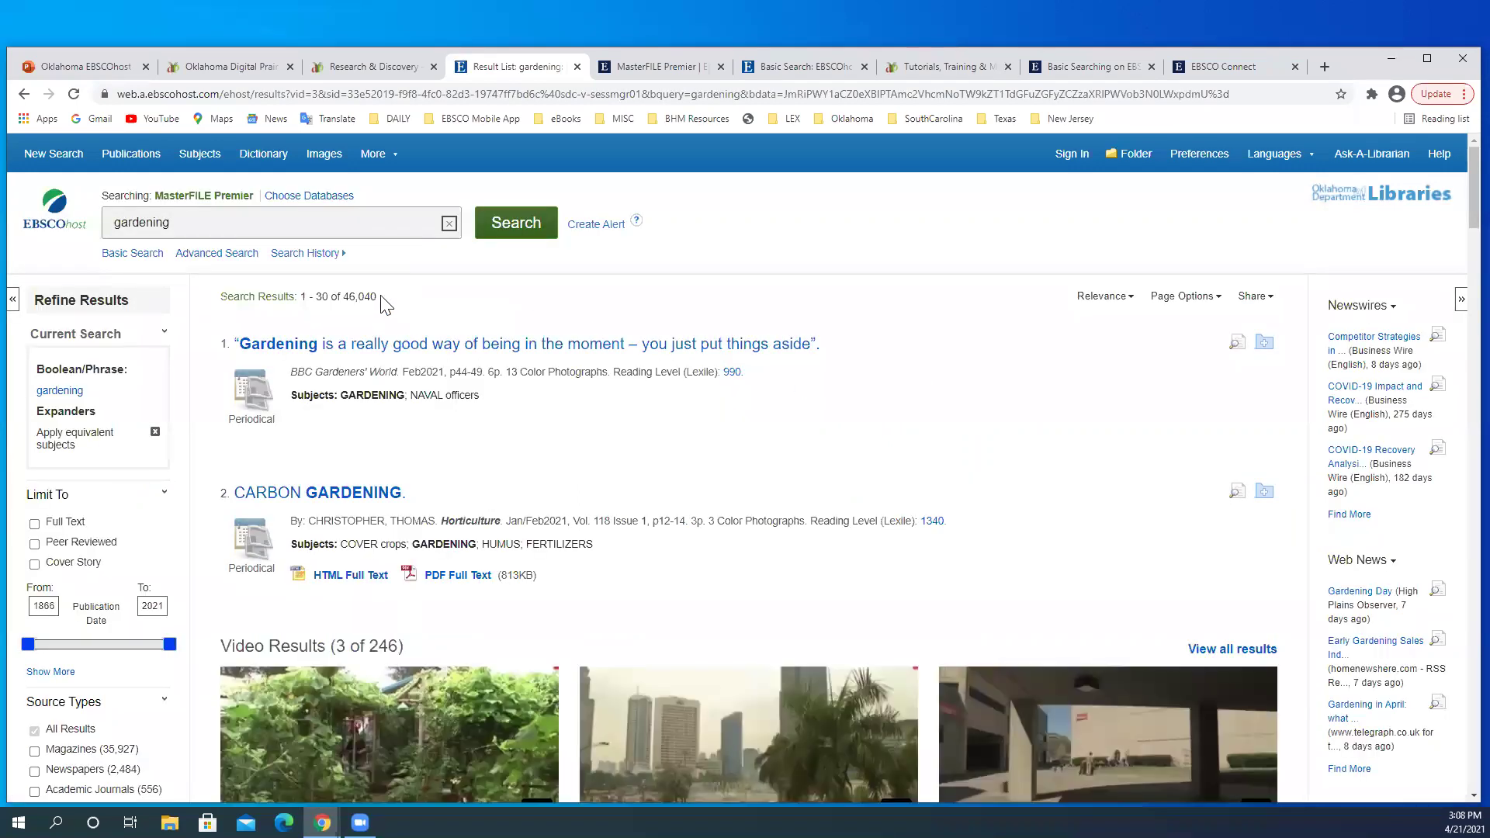
Step: Examine the displayed range and total of the gardening results, and view the available sort orders
left_click_drag(381, 300, 339, 306)
left_click(310, 295)
left_click_drag(301, 296, 328, 296)
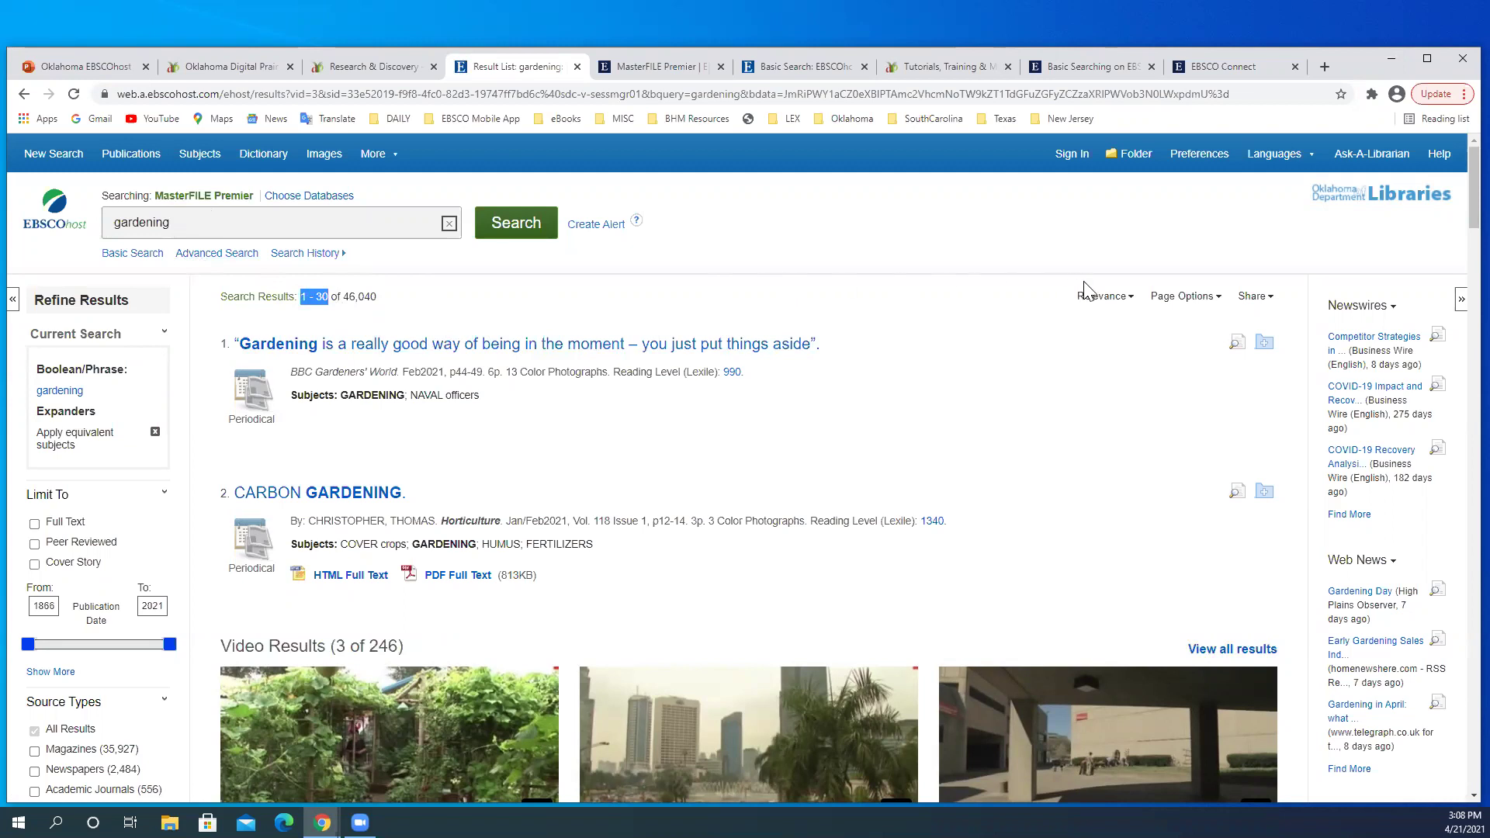
left_click(1132, 302)
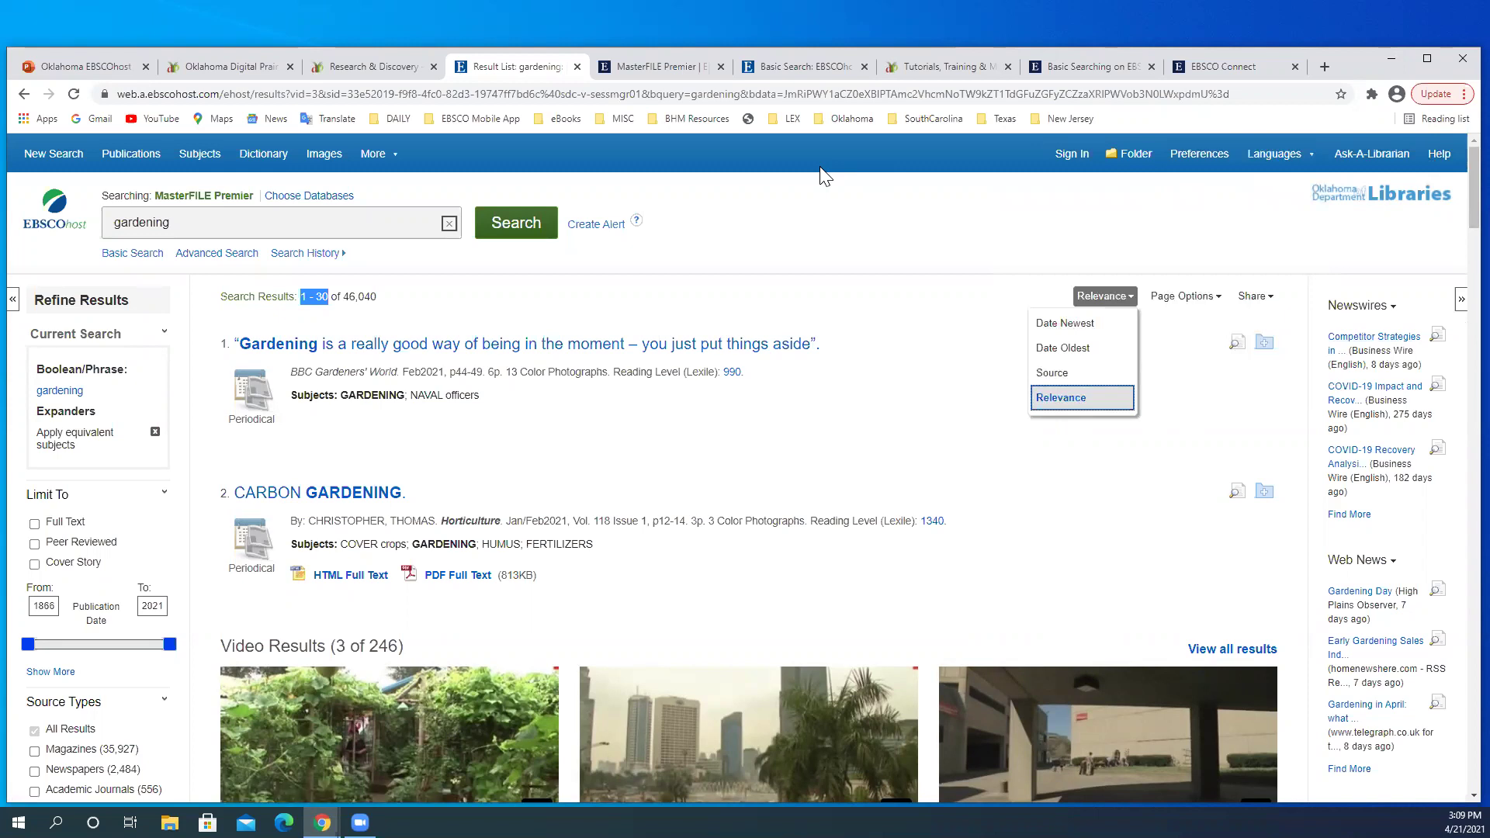
left_click_drag(378, 297, 346, 297)
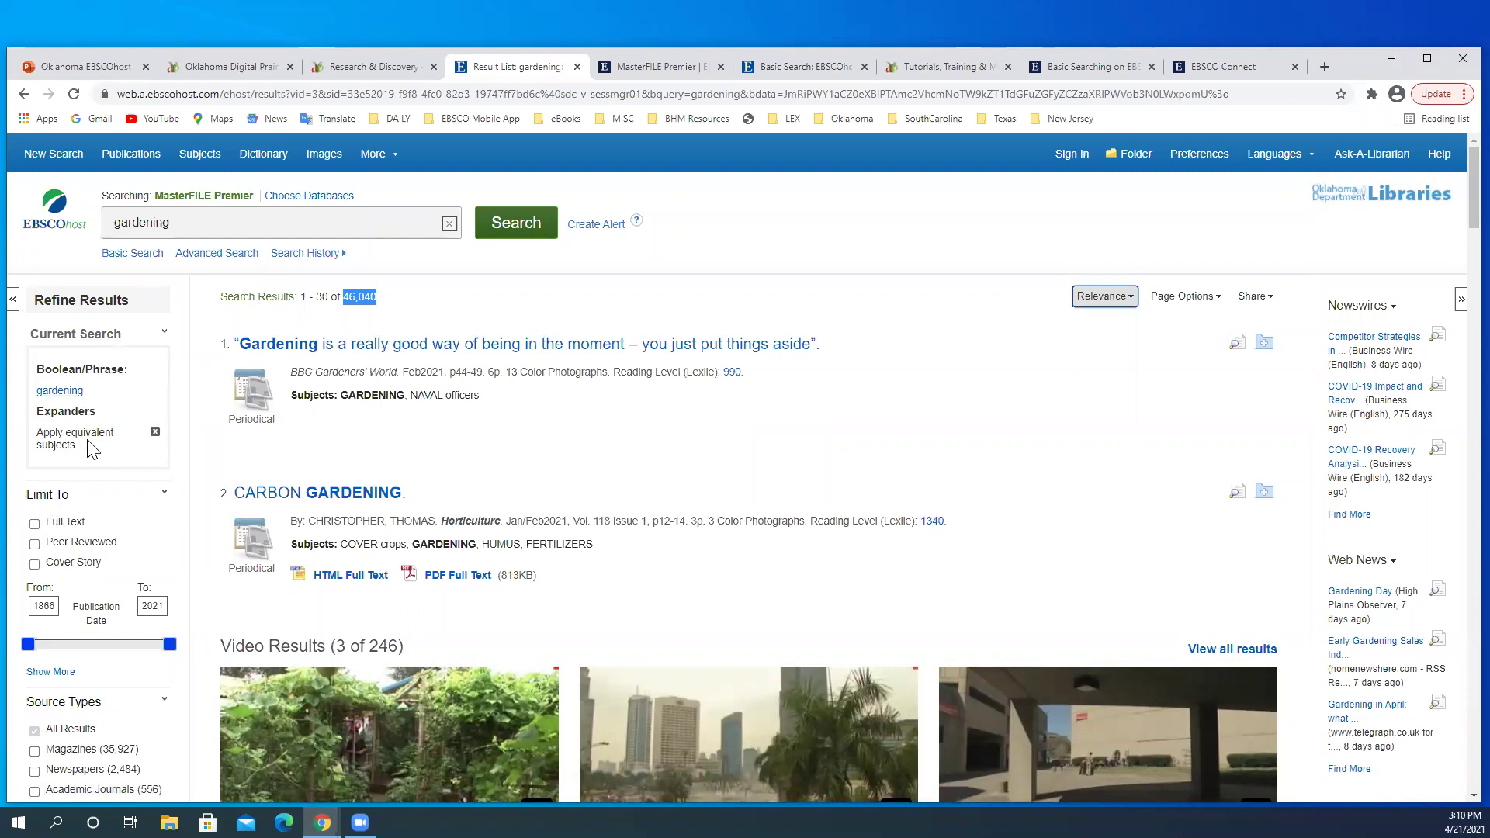
Step: Inspect the publication date range under Limit To and compare it with the total number of gardening results
scroll(92, 448, "down", 2)
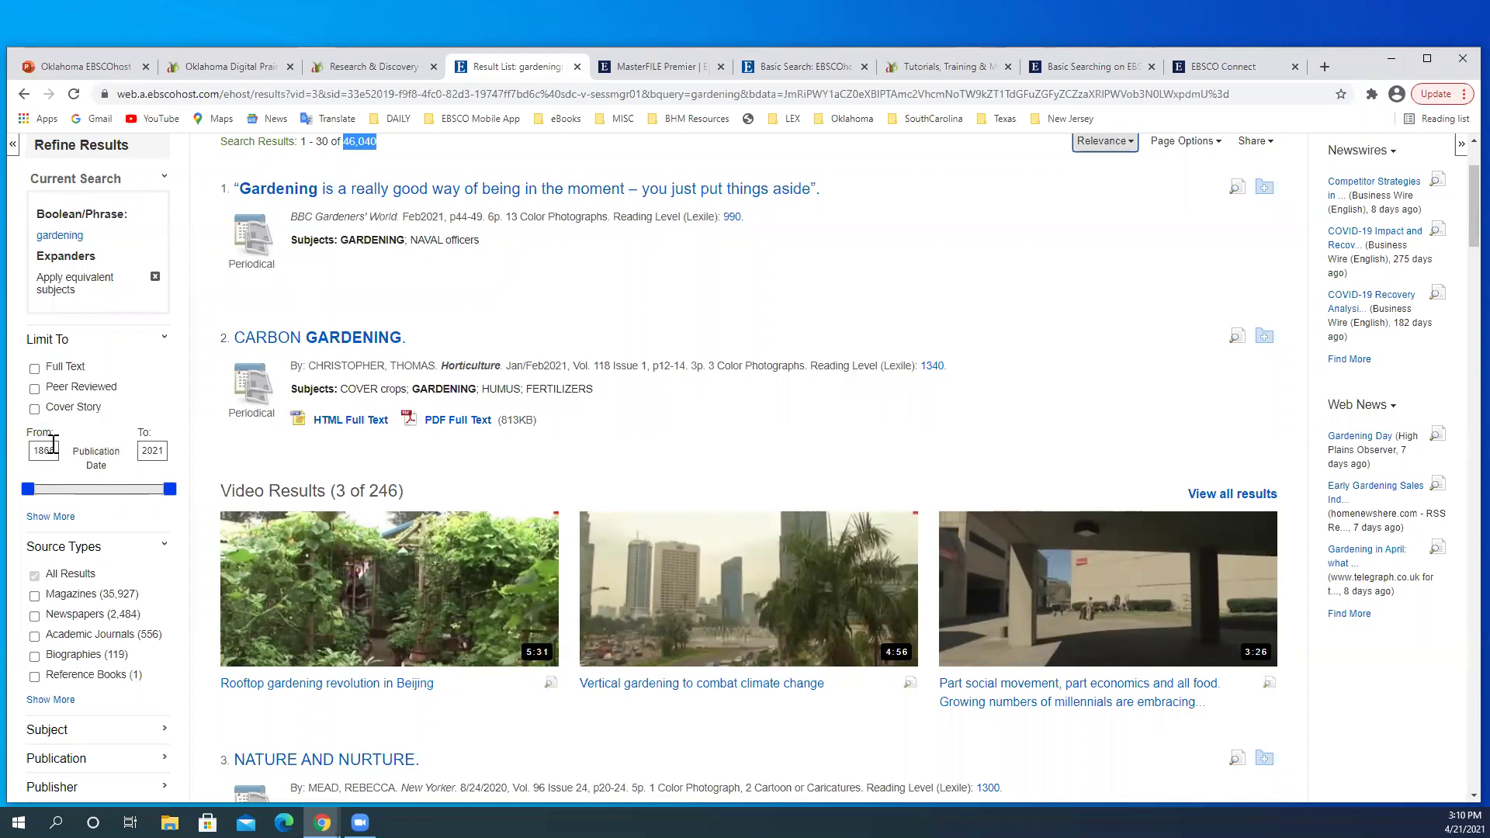
left_click_drag(52, 450, 31, 450)
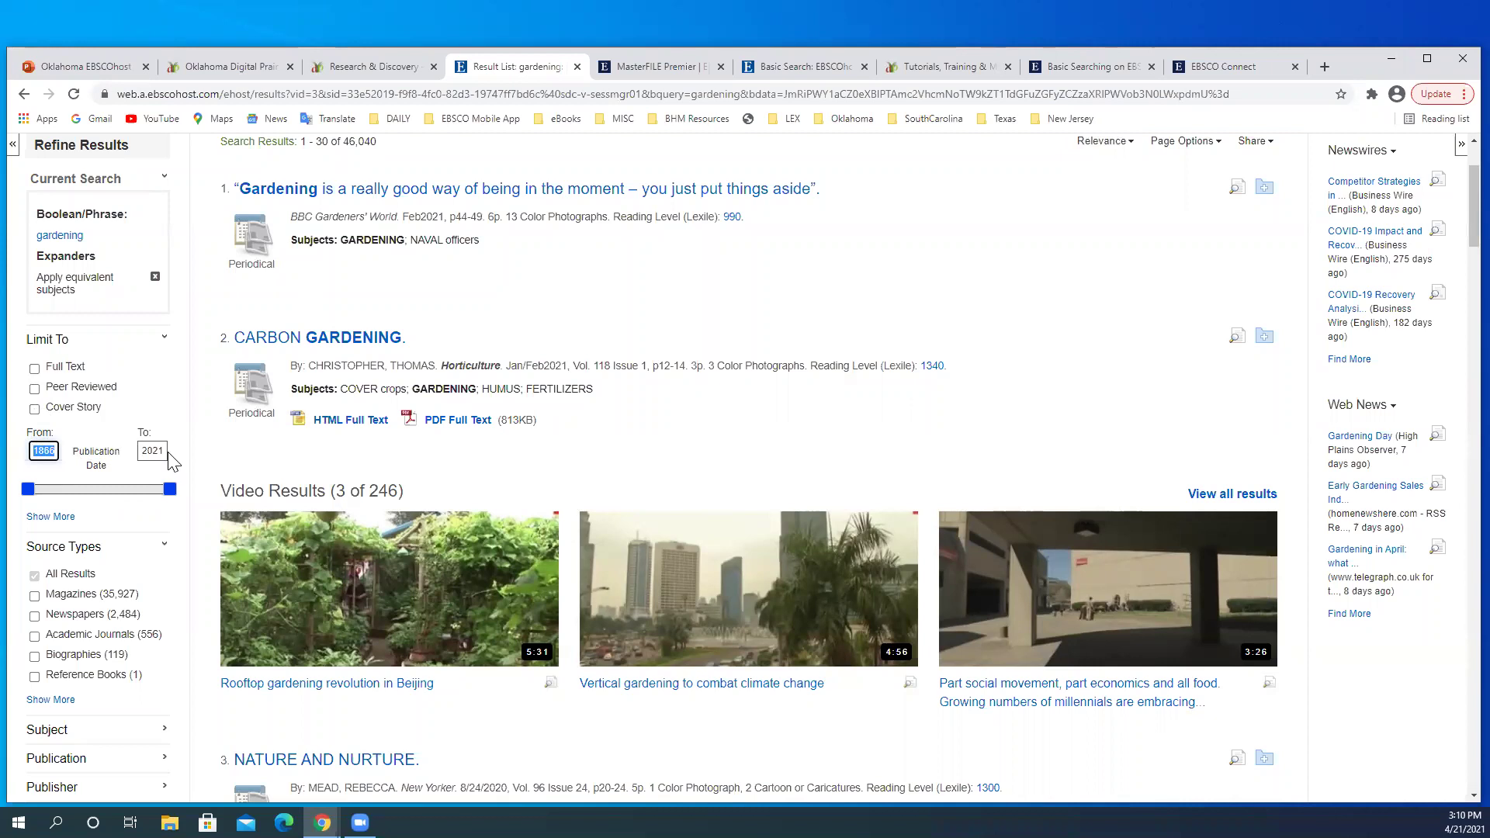
left_click_drag(168, 452, 137, 450)
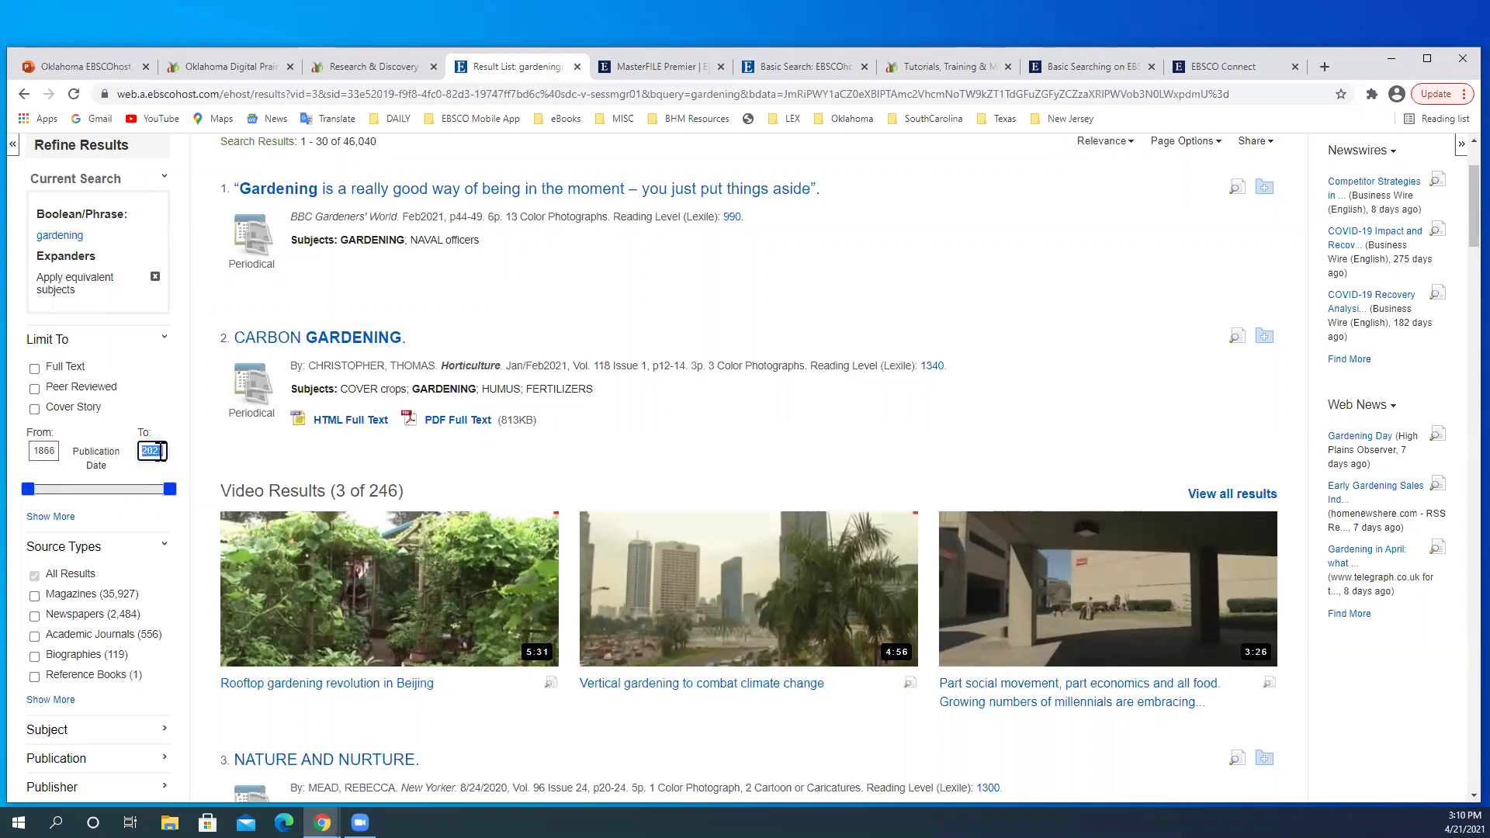
left_click_drag(57, 451, 31, 451)
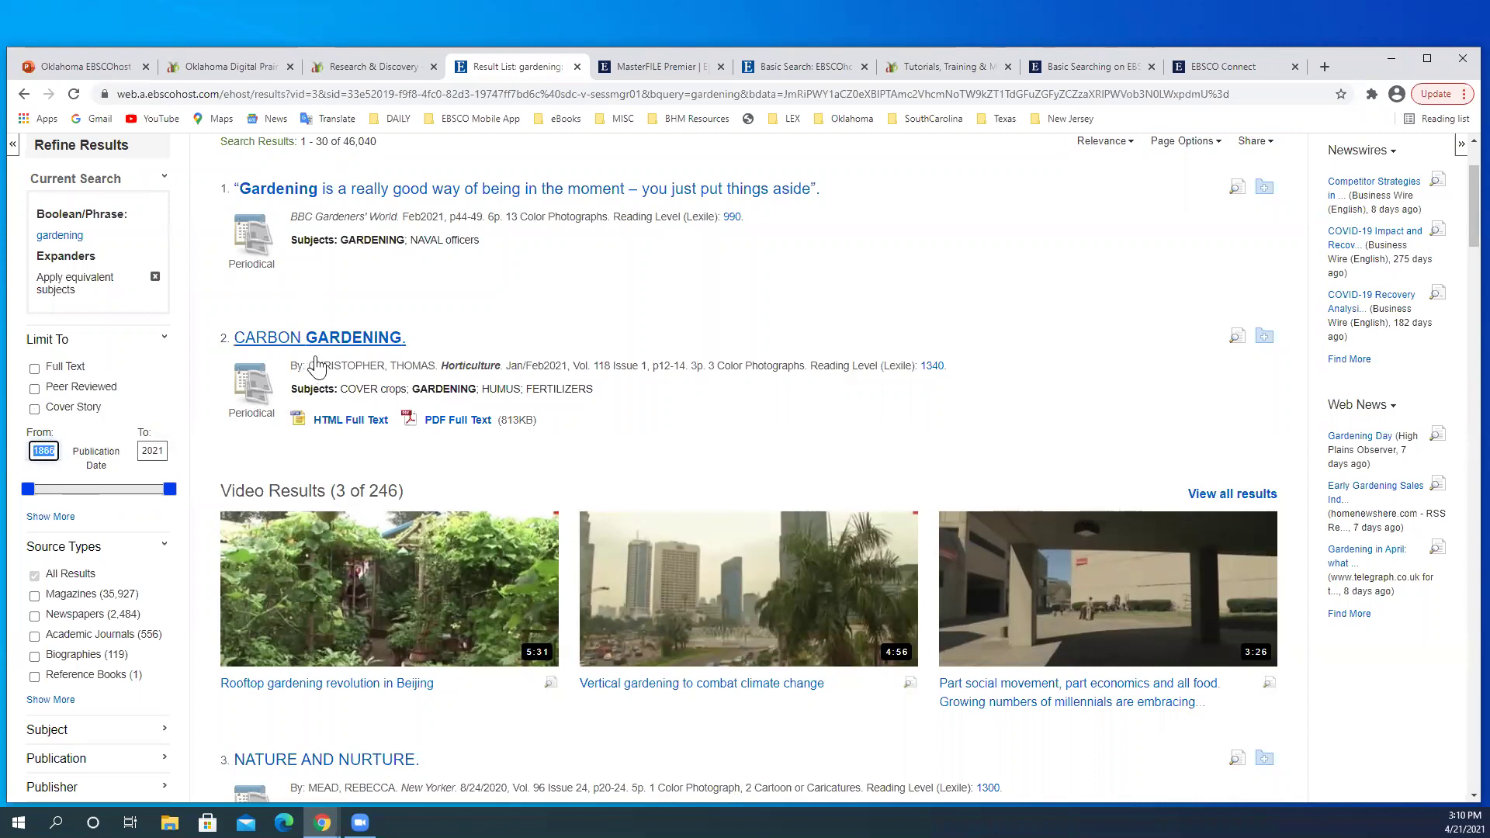
scroll(362, 341, "up", 2)
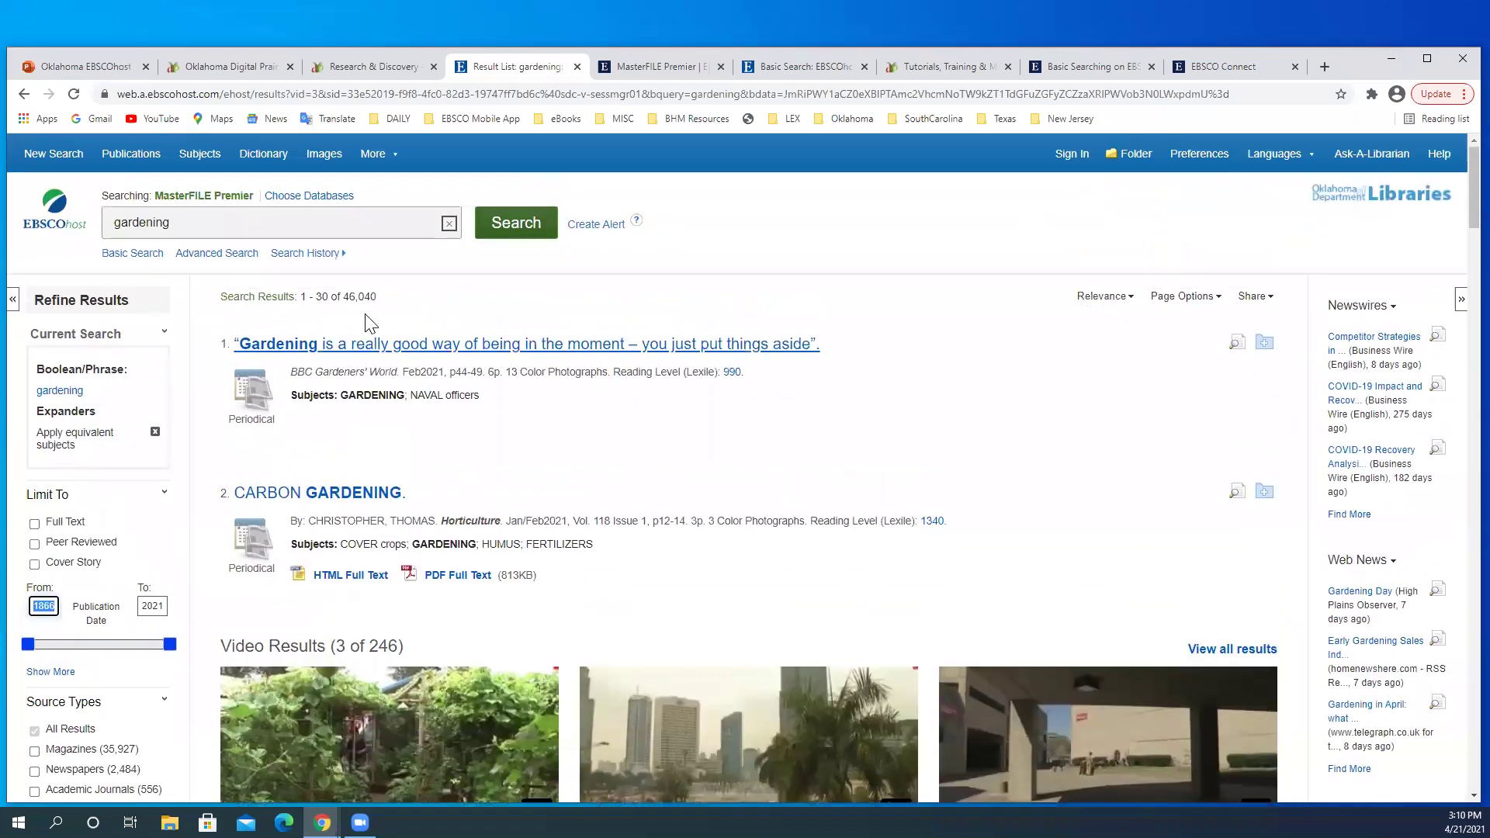
left_click(380, 302)
left_click_drag(378, 303, 340, 301)
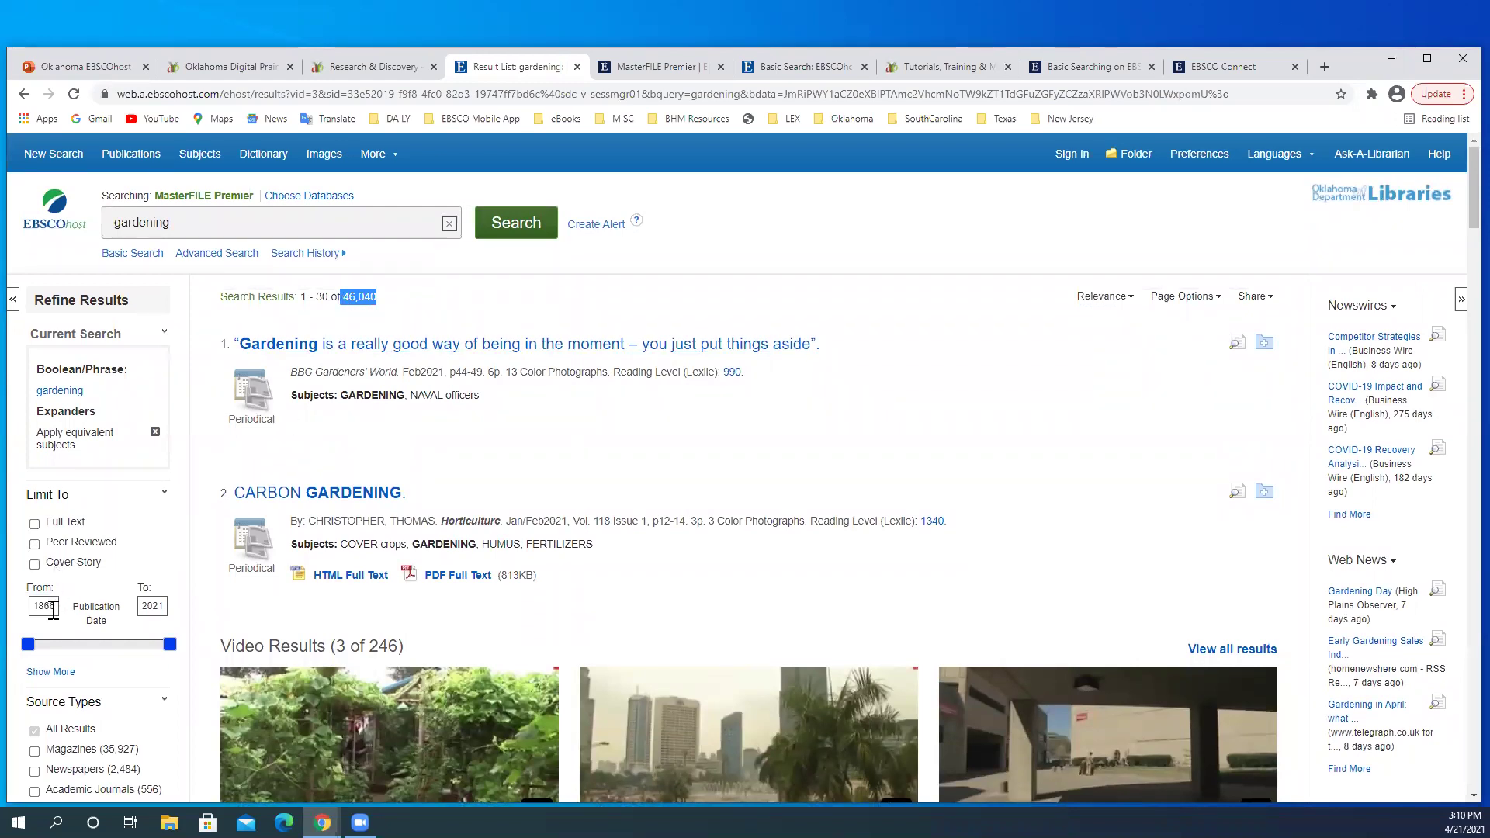
left_click_drag(57, 606, 35, 606)
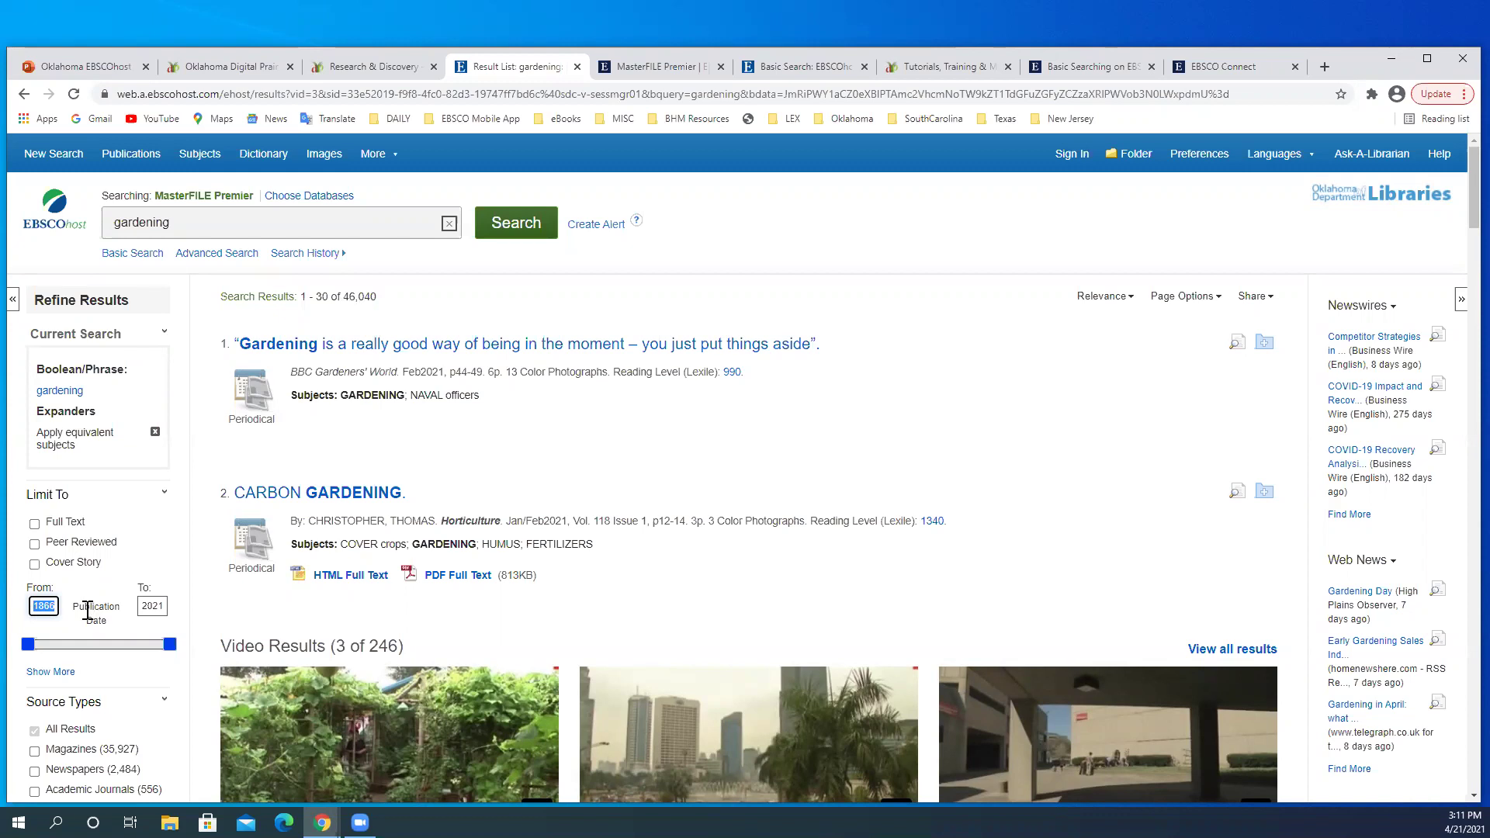
Step: Limit the gardening results to publication dates from 2000 to 2021 and check the result total
left_click(29, 649)
double_click(43, 606)
left_click_drag(29, 645, 138, 648)
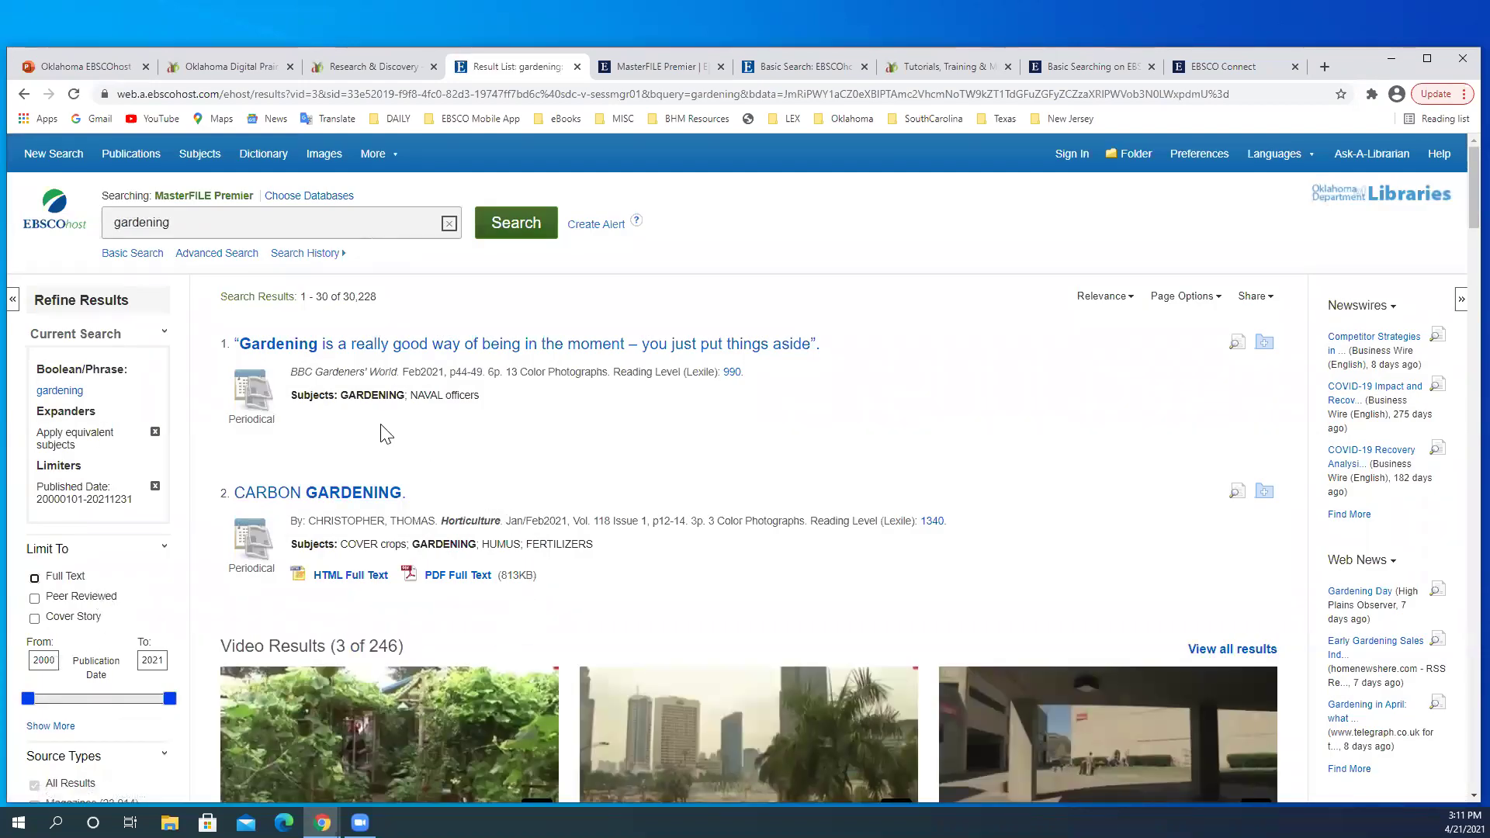
left_click_drag(343, 298, 377, 303)
Step: Set the starting publication year to 2011 and apply it to the gardening results
left_click(52, 660)
left_click_drag(52, 659, 35, 660)
type("2011")
key("Return")
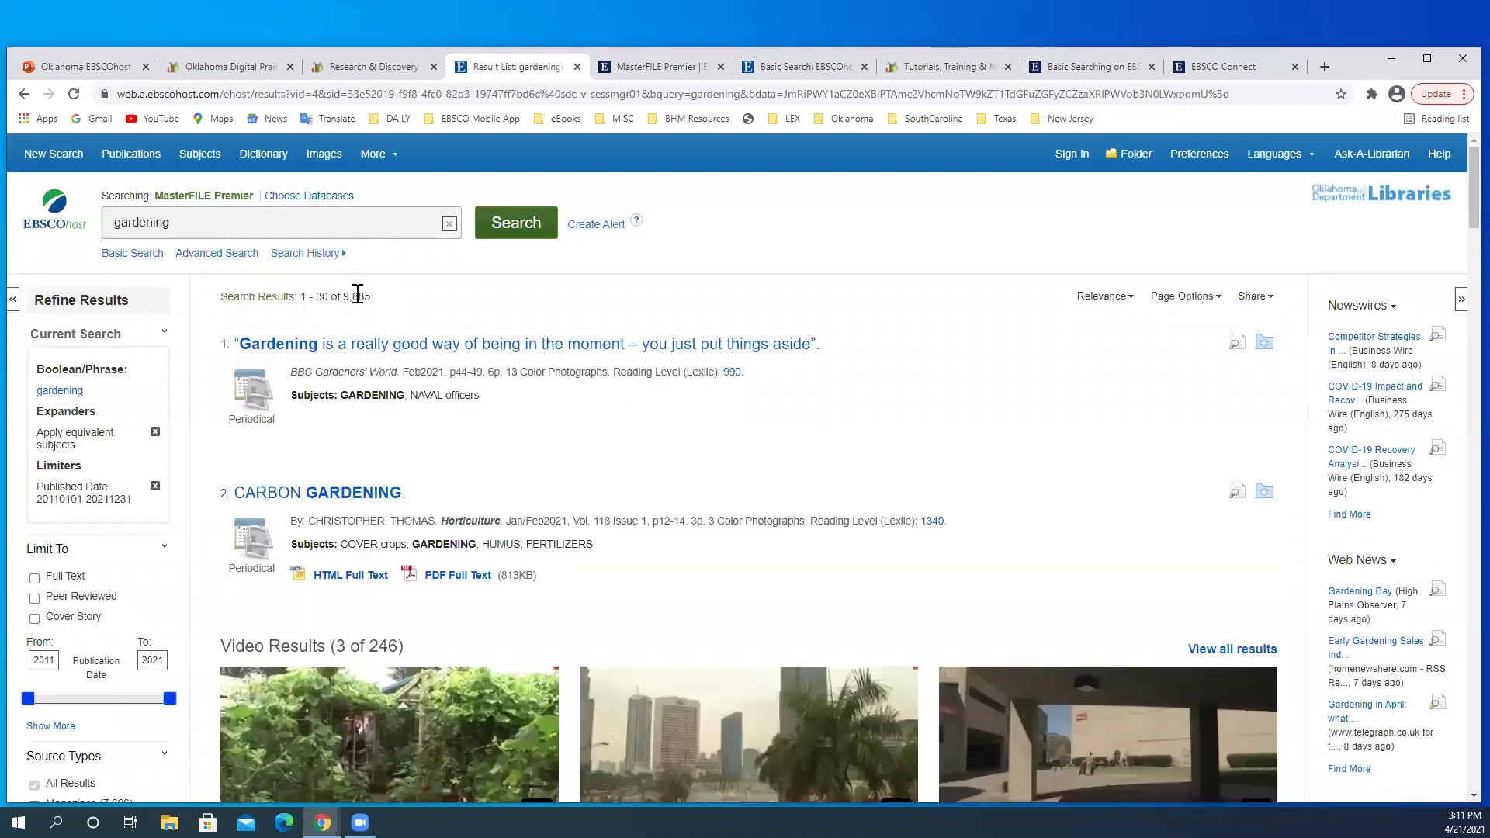
Step: Limit the gardening results to full text and compare the result totals before and after applying the limiter
left_click_drag(376, 299, 345, 300)
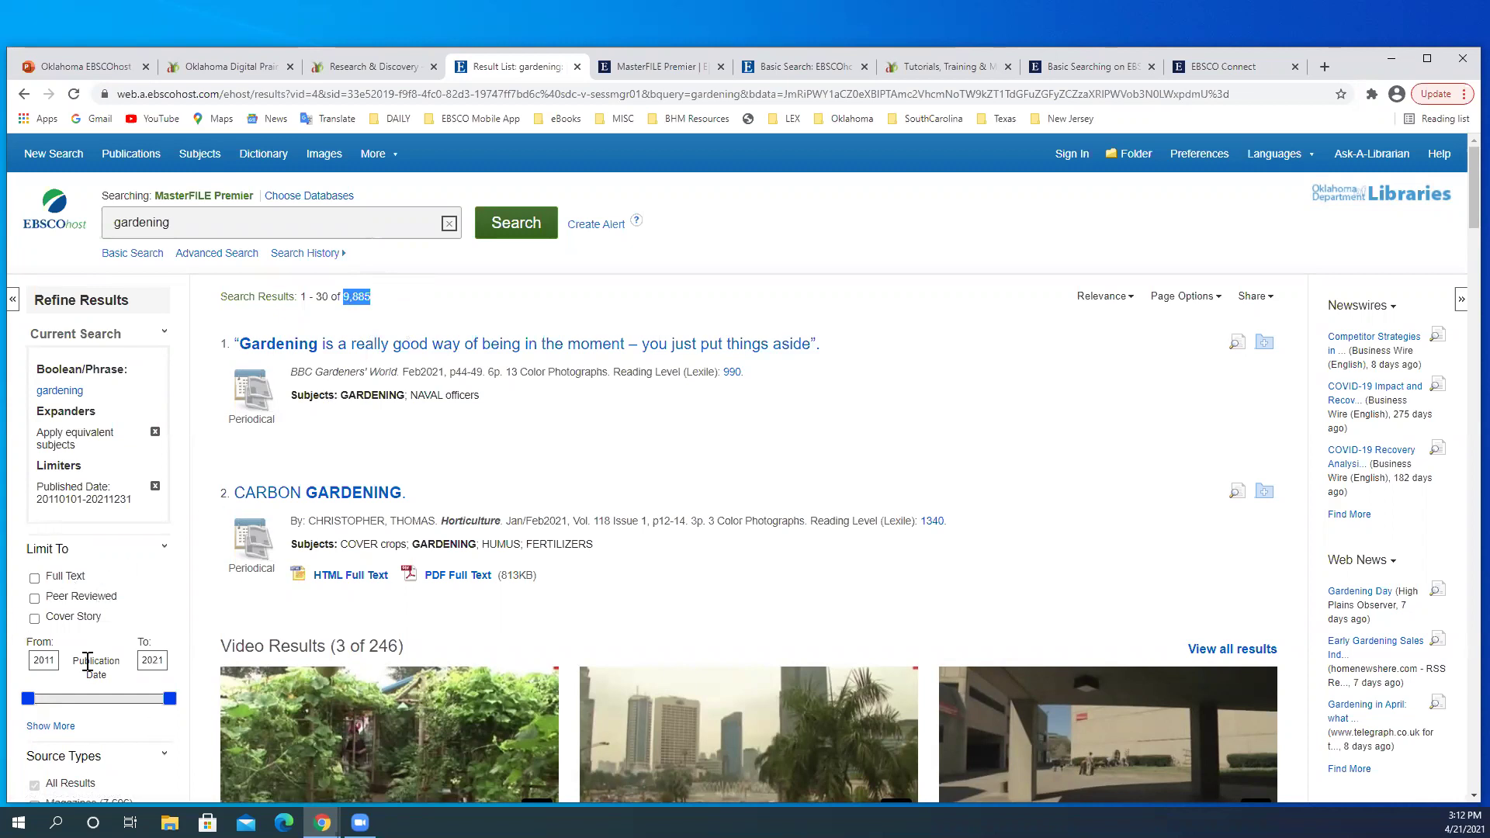
left_click(37, 579)
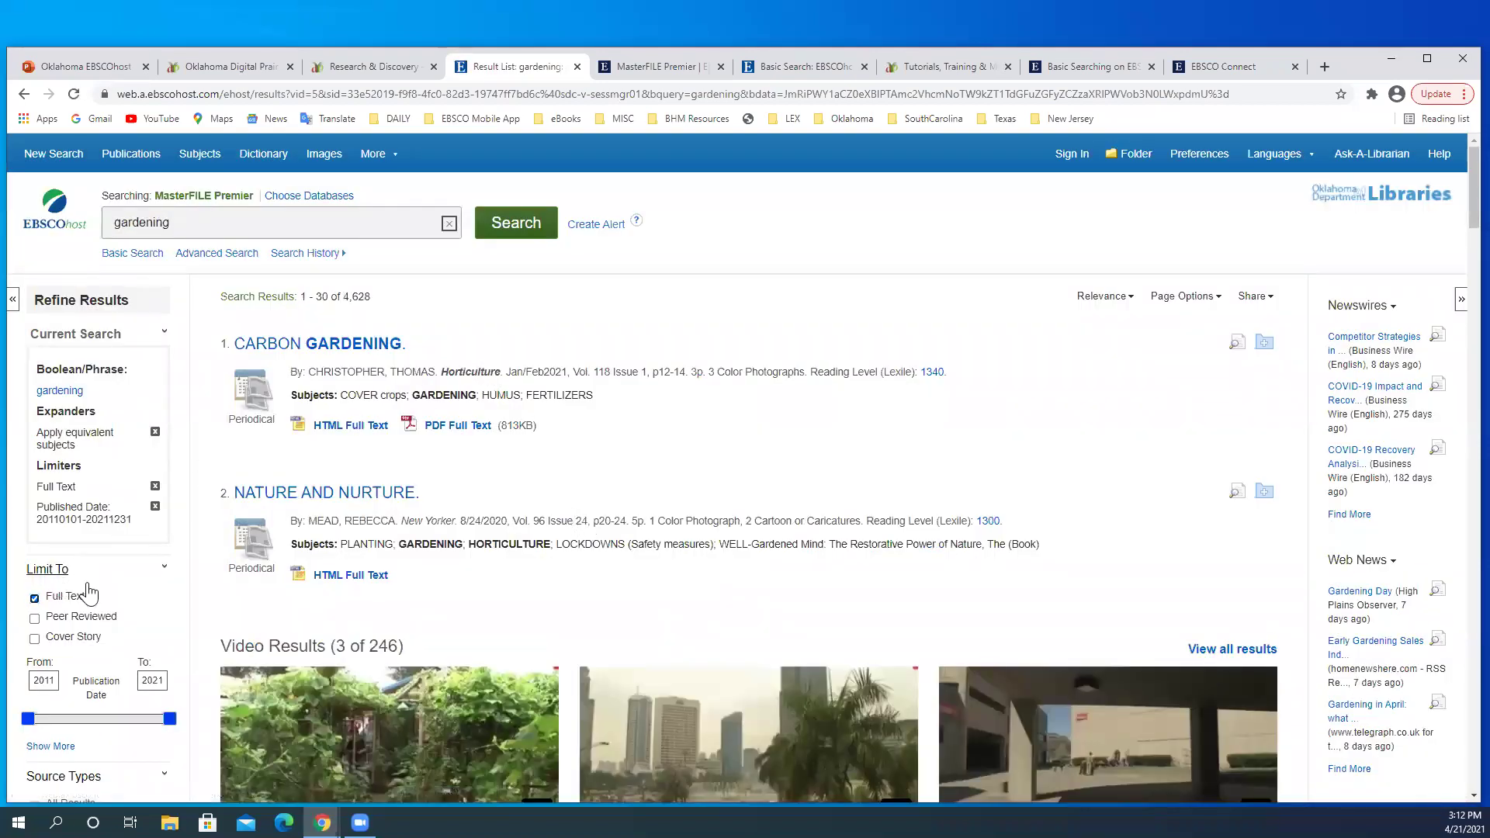
left_click_drag(380, 299, 342, 299)
Step: Look through the full-text gardening results and examine the number of items for each source type
scroll(503, 395, "down", 1)
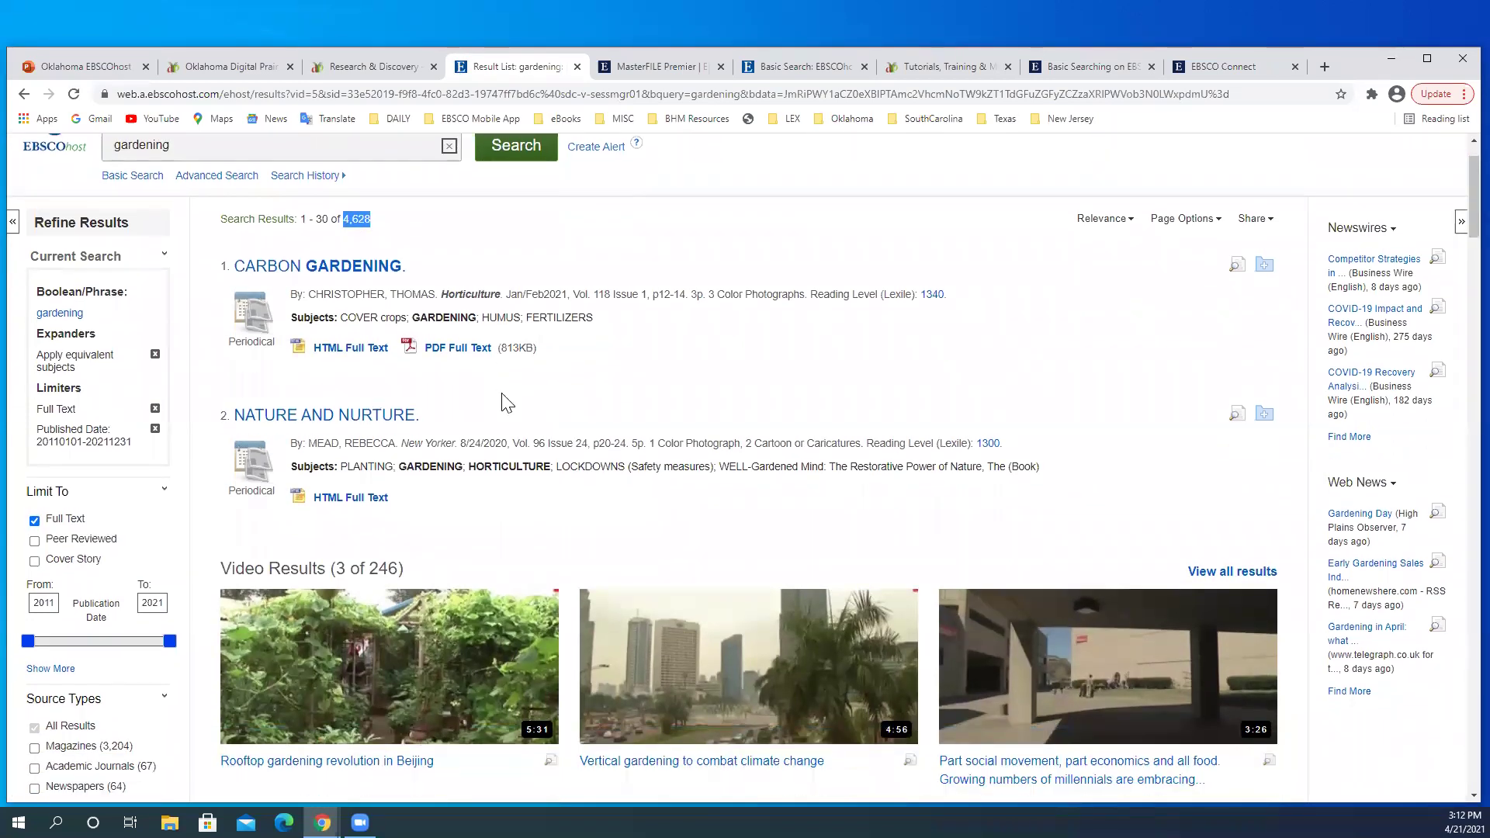
scroll(506, 401, "down", 1)
scroll(503, 395, "down", 1)
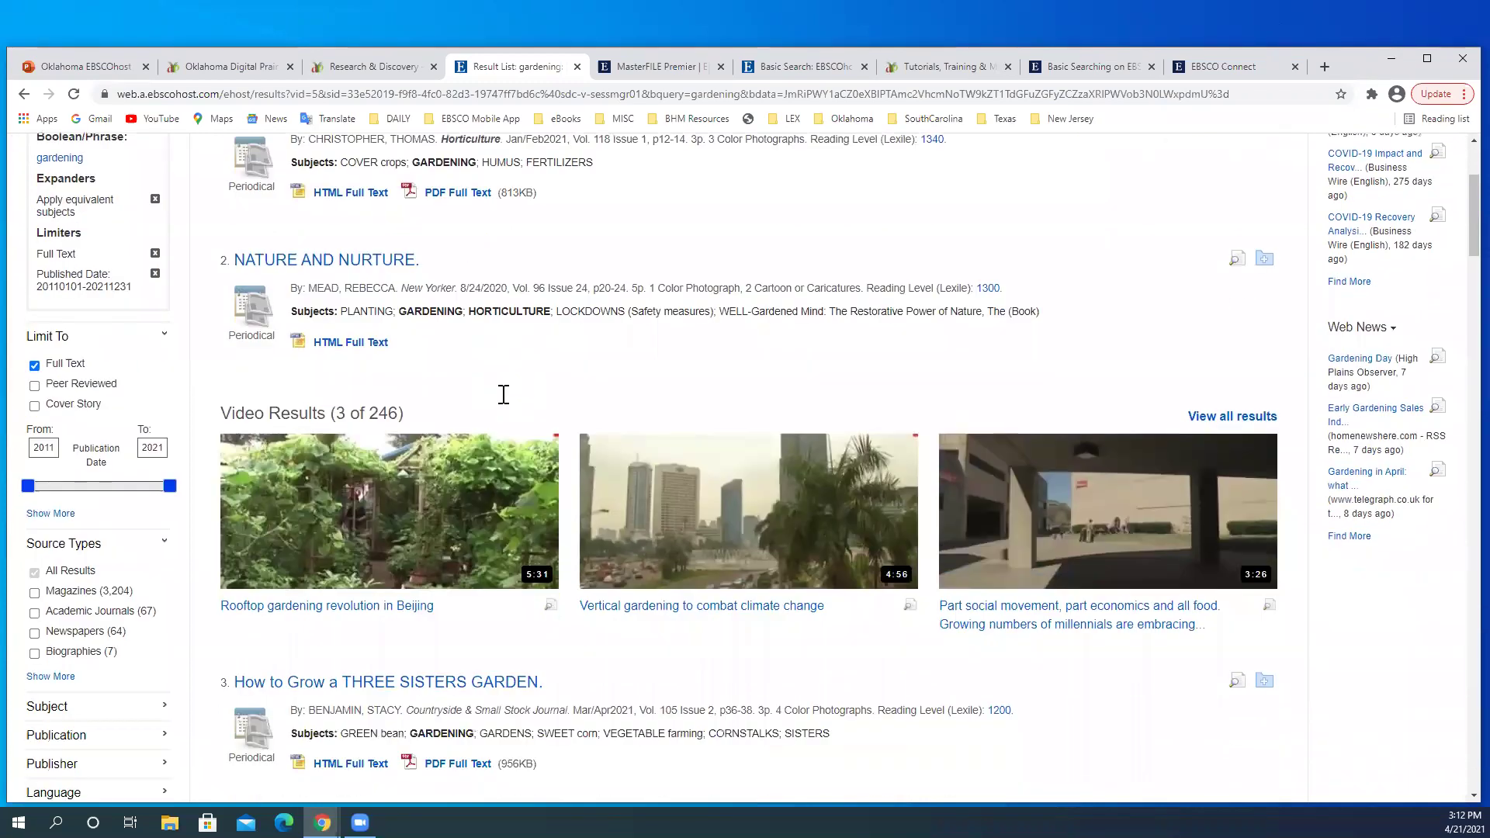
scroll(502, 393, "down", 2)
scroll(502, 401, "down", 1)
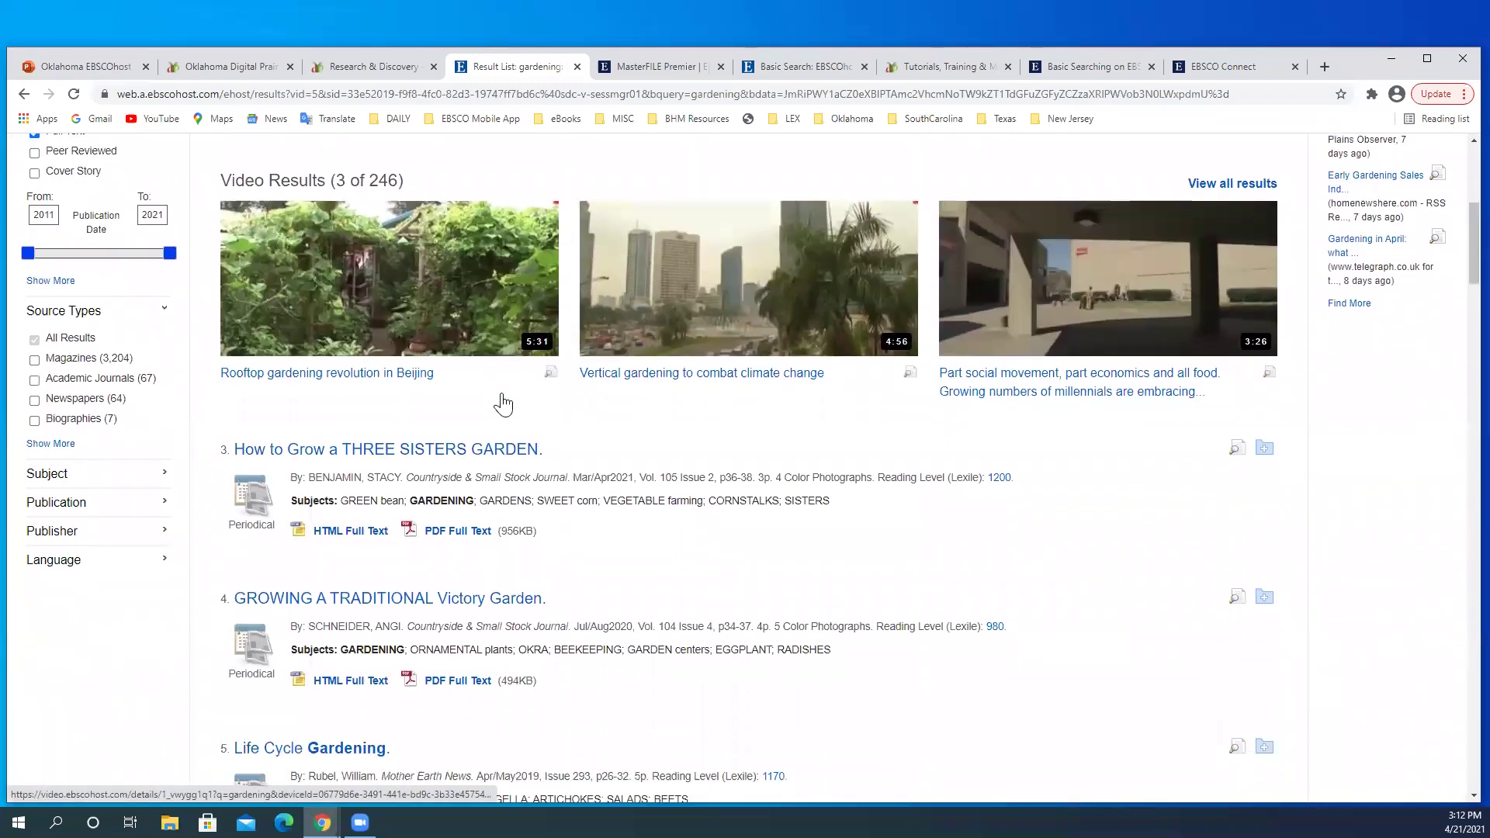
scroll(503, 401, "down", 1)
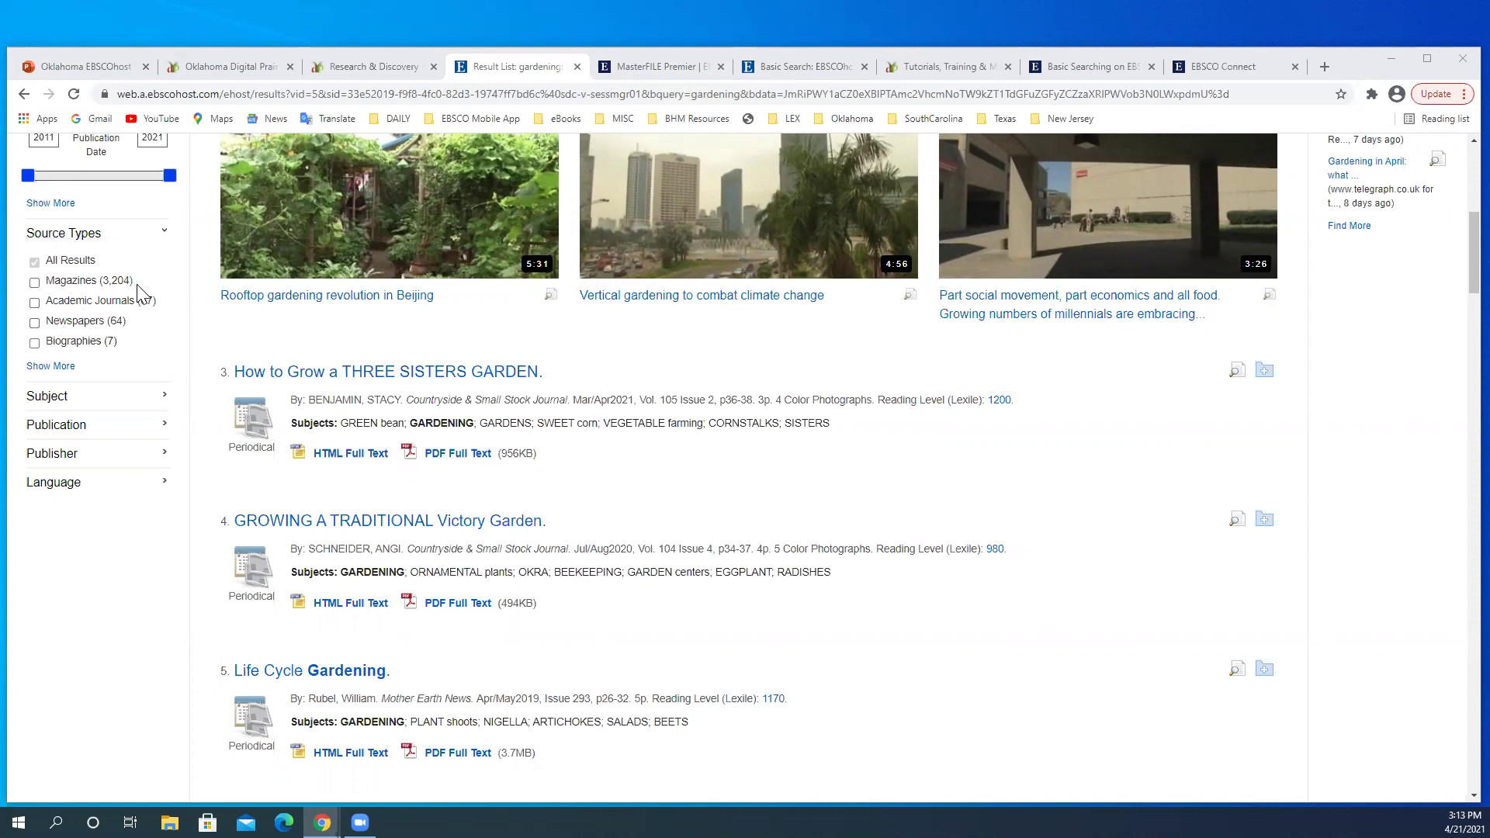
left_click_drag(133, 282, 103, 284)
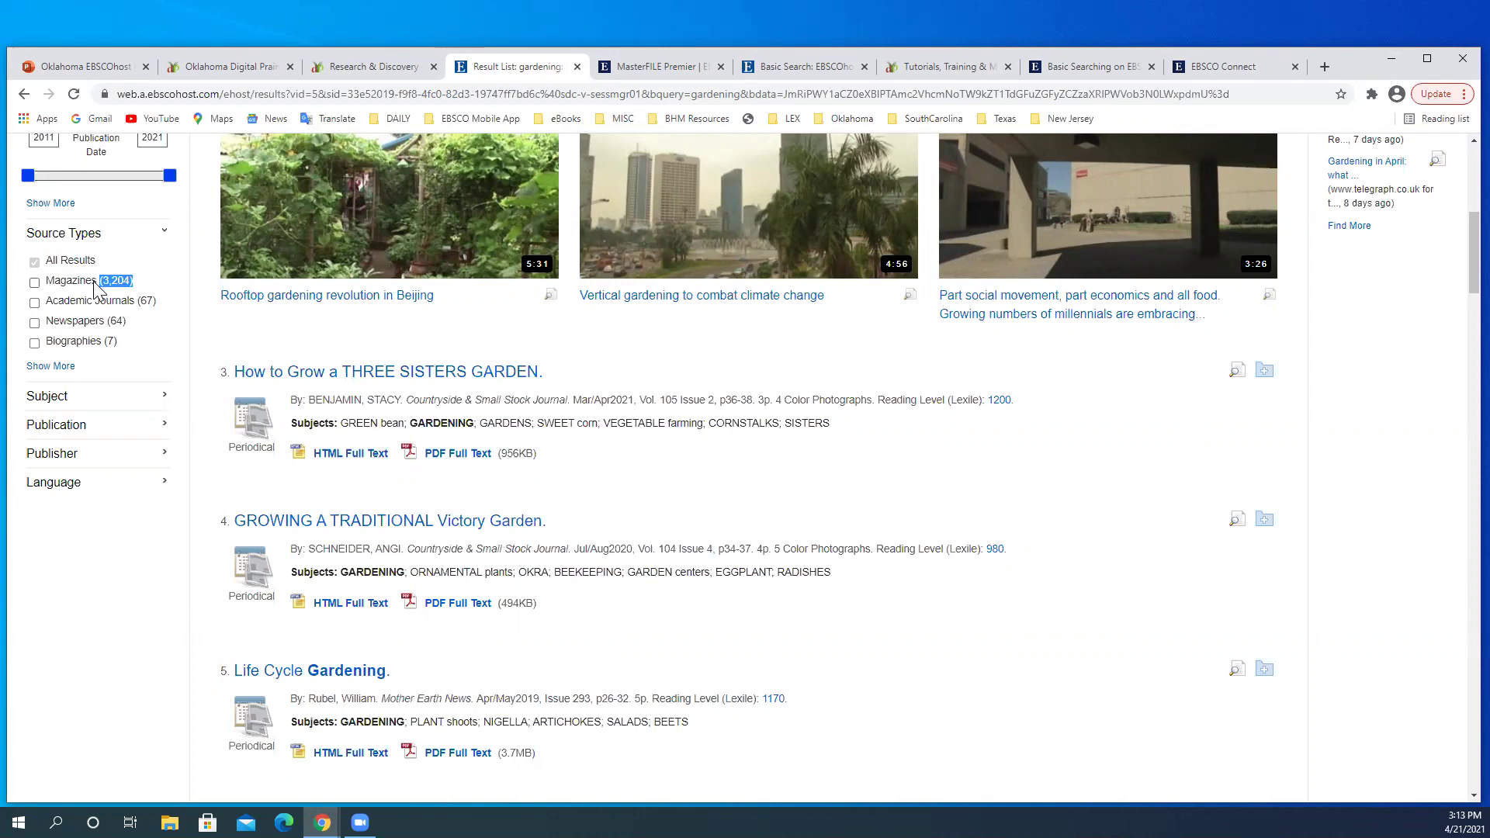
left_click_drag(162, 304, 107, 321)
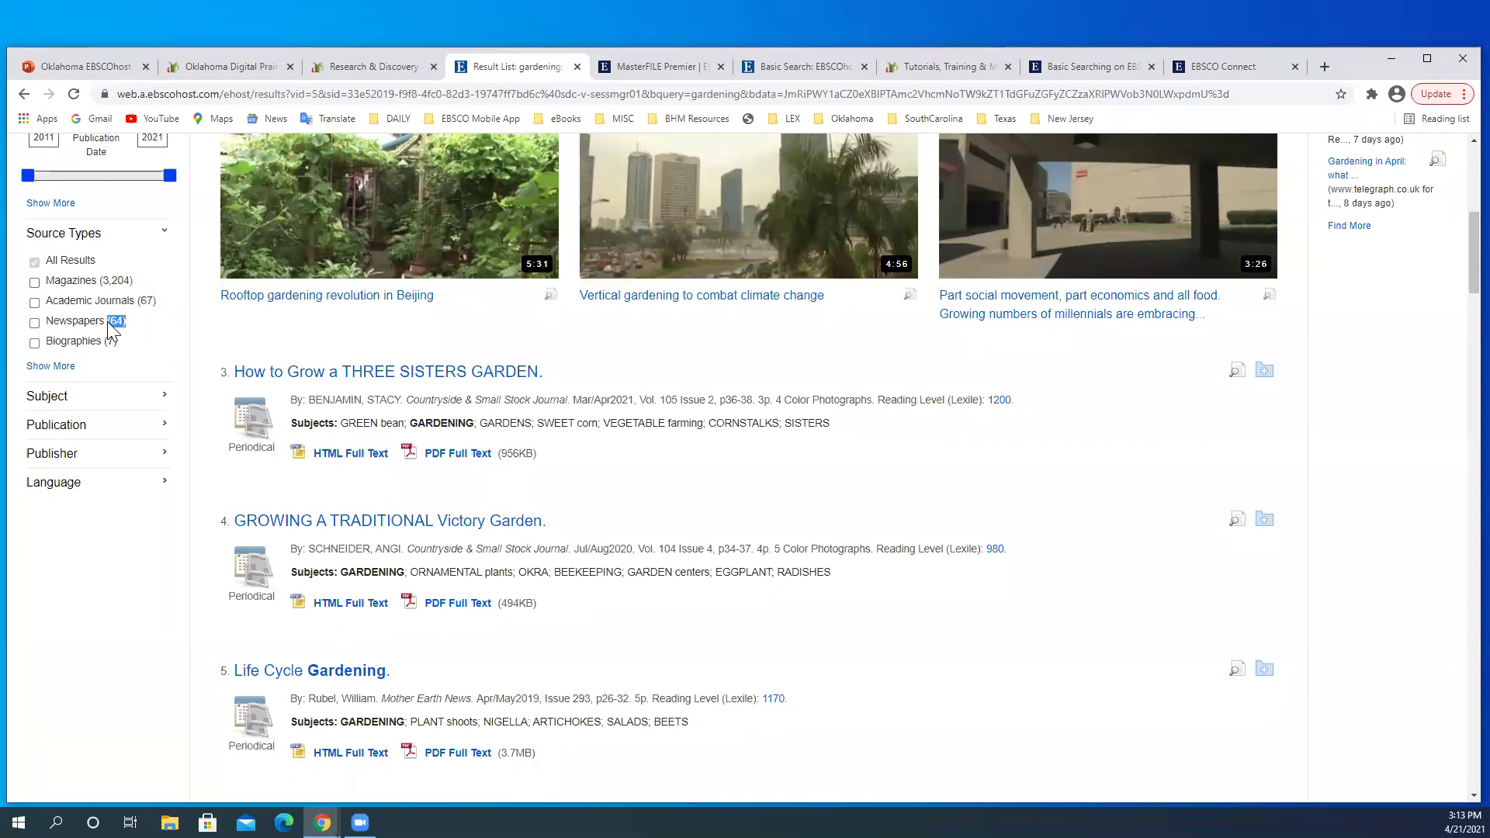
Step: Restrict the gardening results to Magazines from the full list of source types and check the result total
left_click(52, 371)
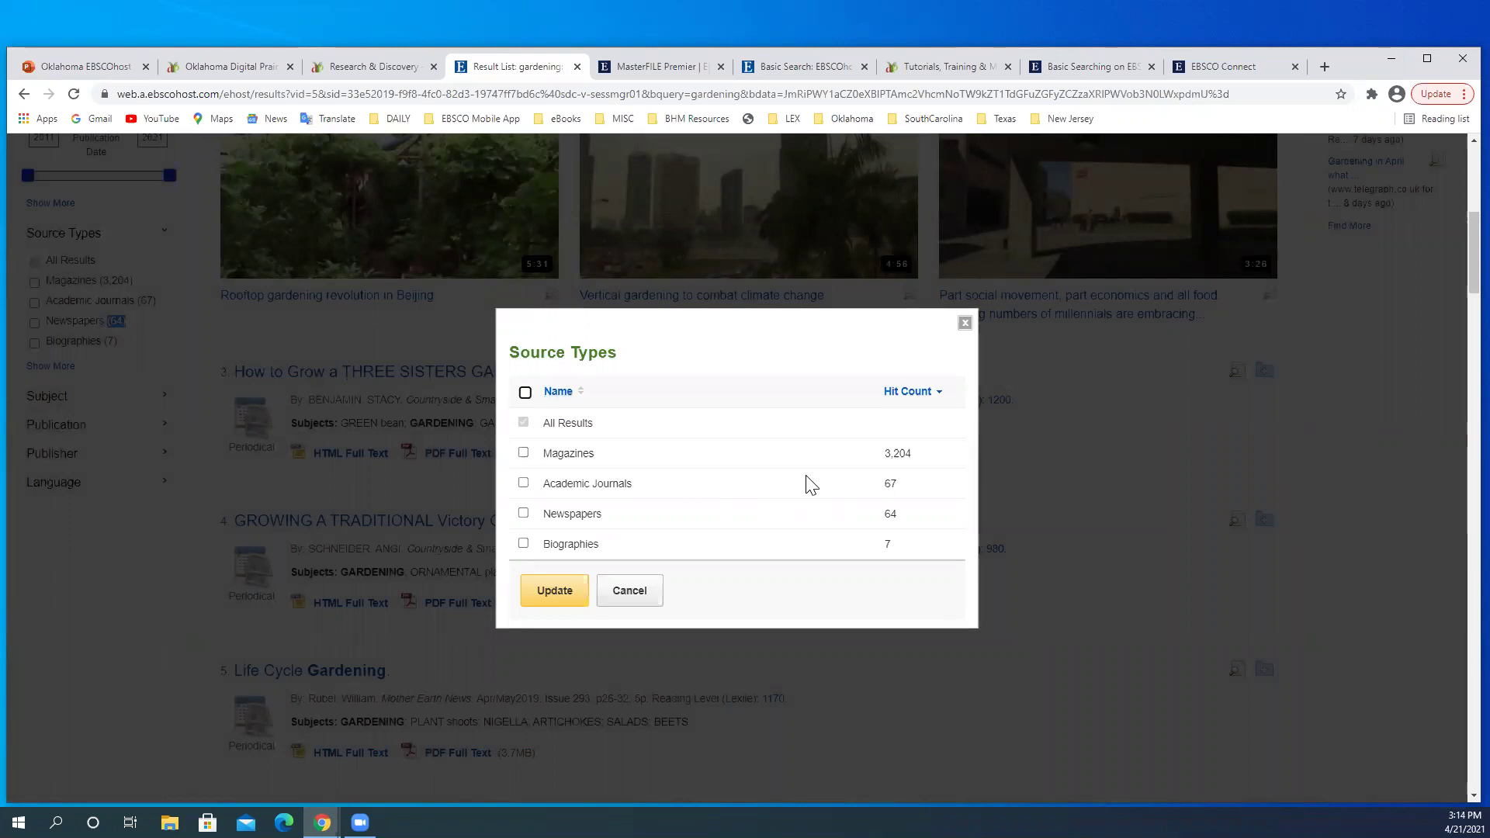
scroll(807, 469, "down", 1)
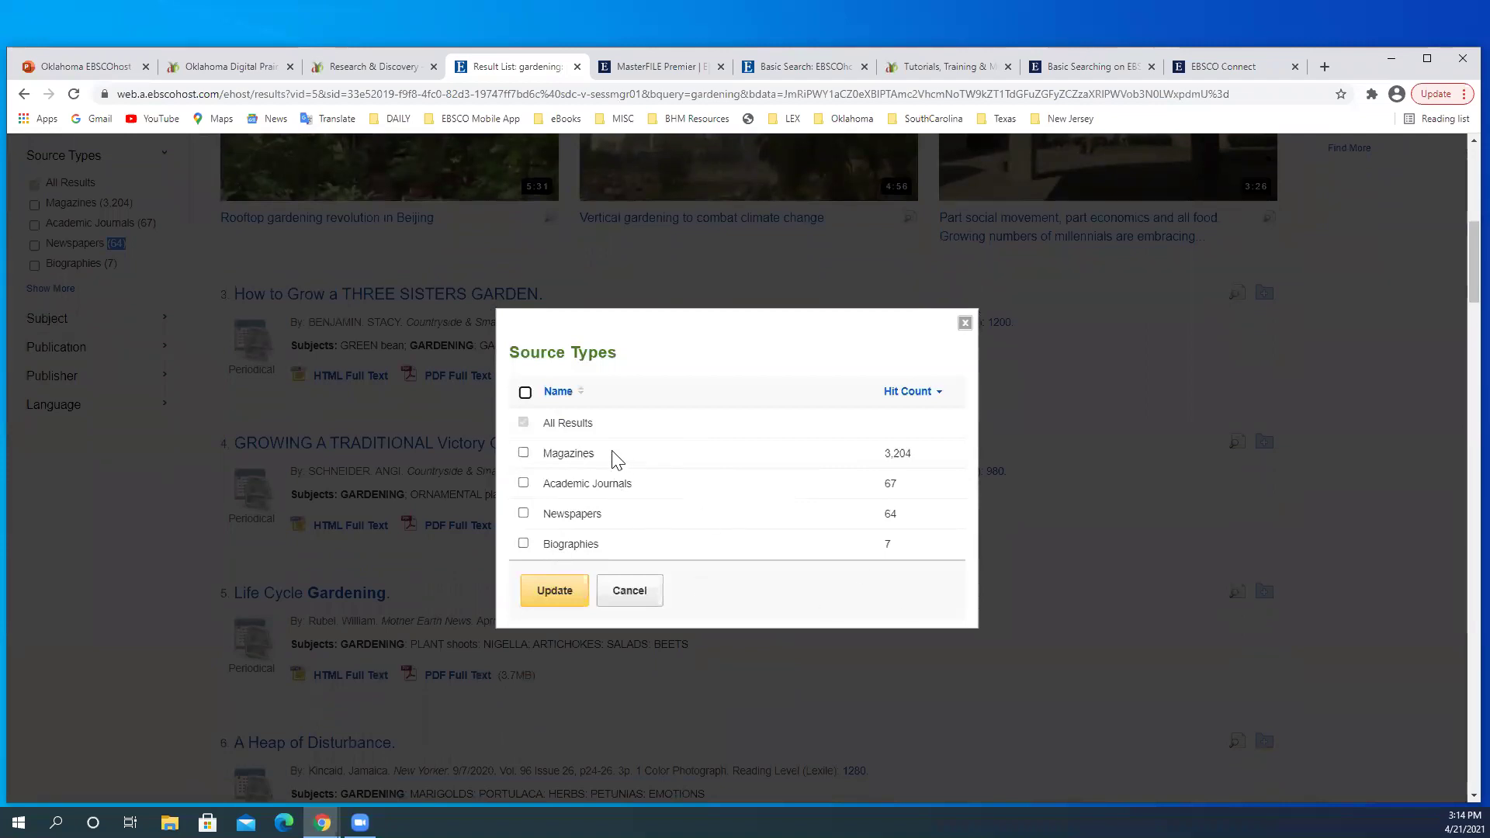
left_click(523, 455)
left_click(551, 601)
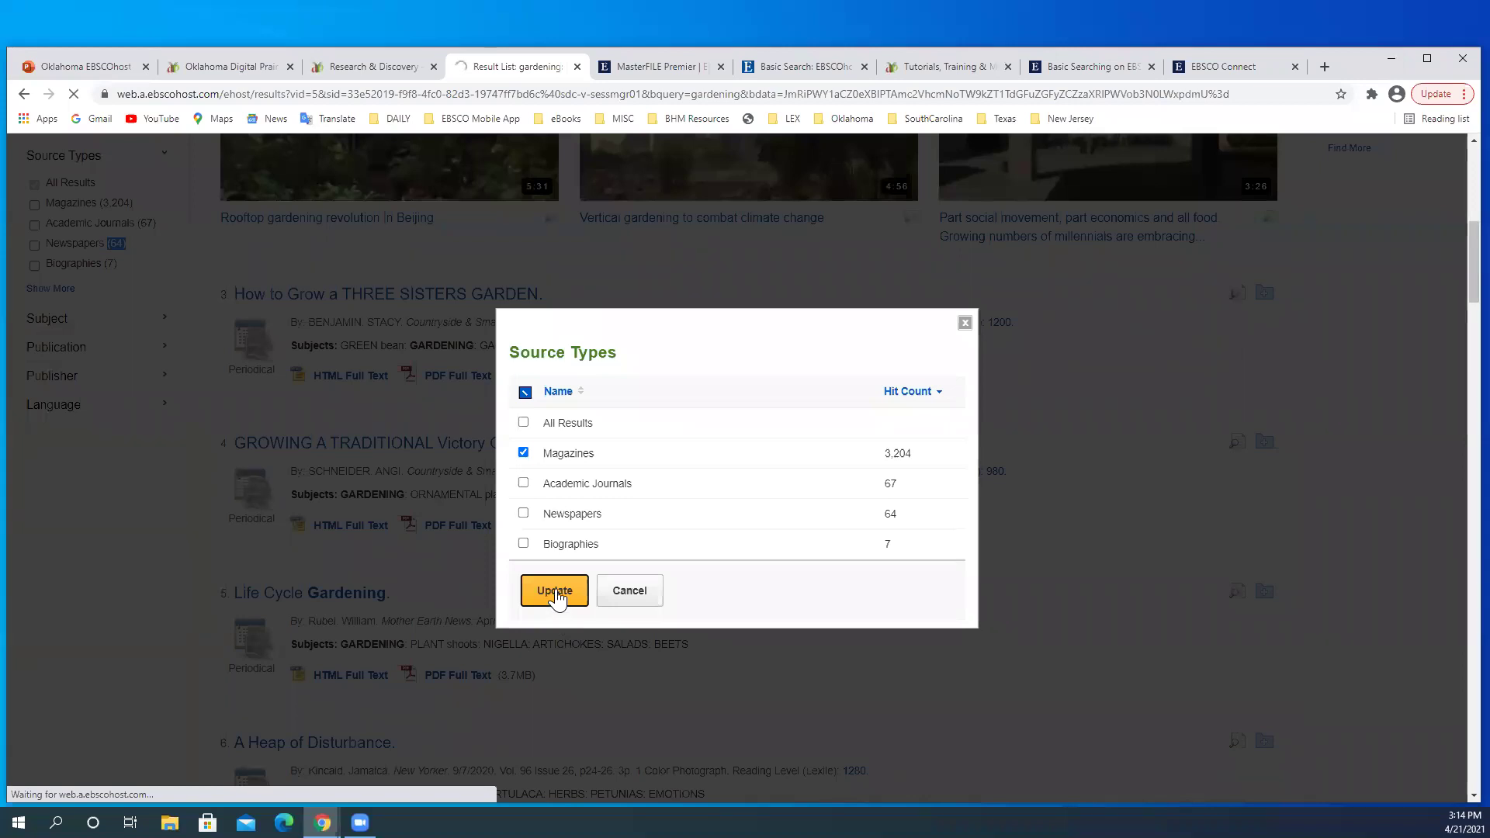
scroll(577, 421, "up", 5)
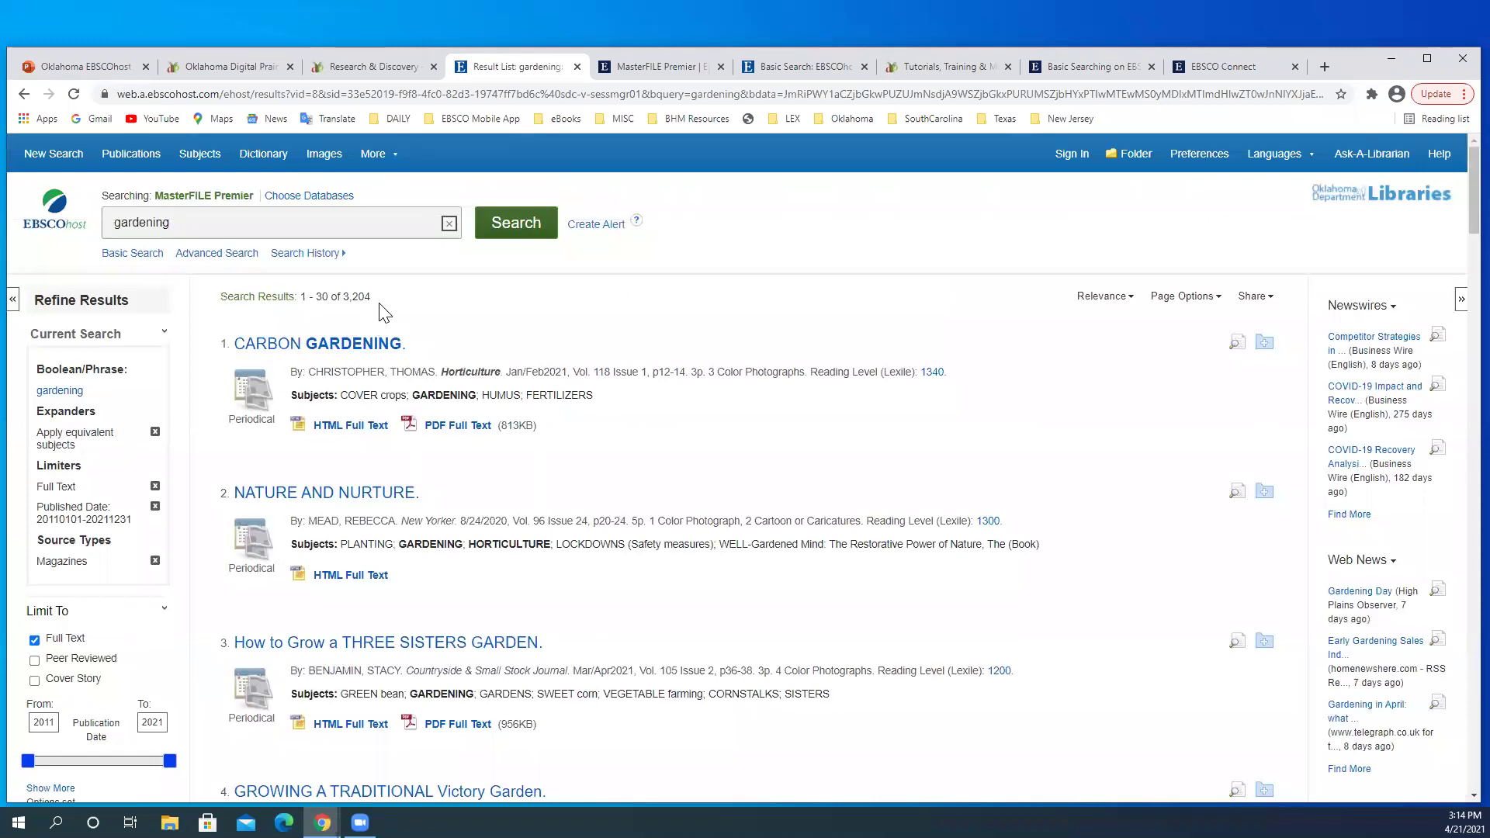
left_click_drag(373, 298, 338, 302)
Step: Expand the Subject and Publication filters and inspect the item count for the horticulture subject
scroll(416, 391, "down", 2)
scroll(415, 391, "up", 1)
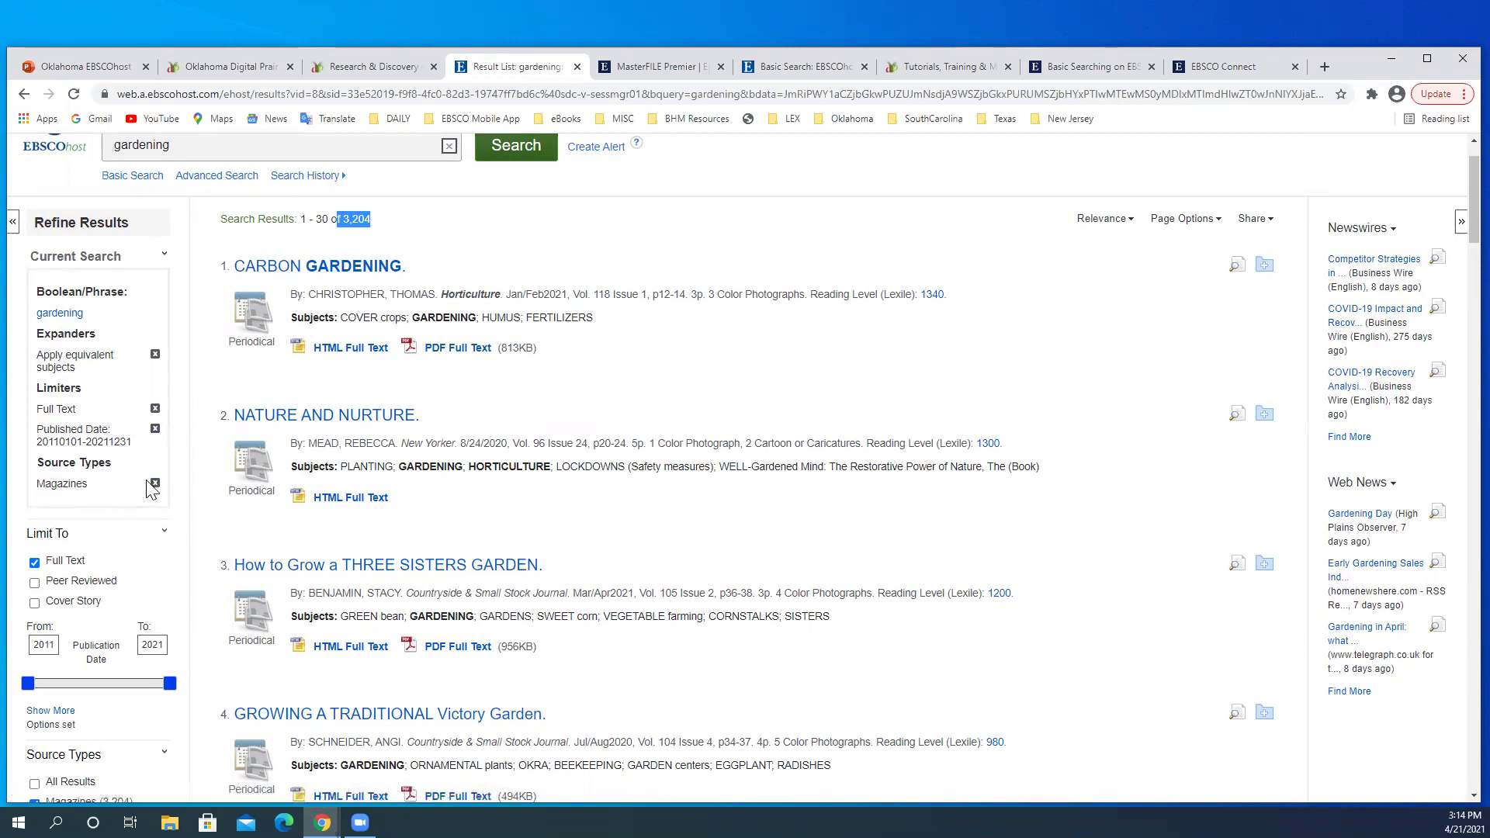
scroll(143, 482, "down", 5)
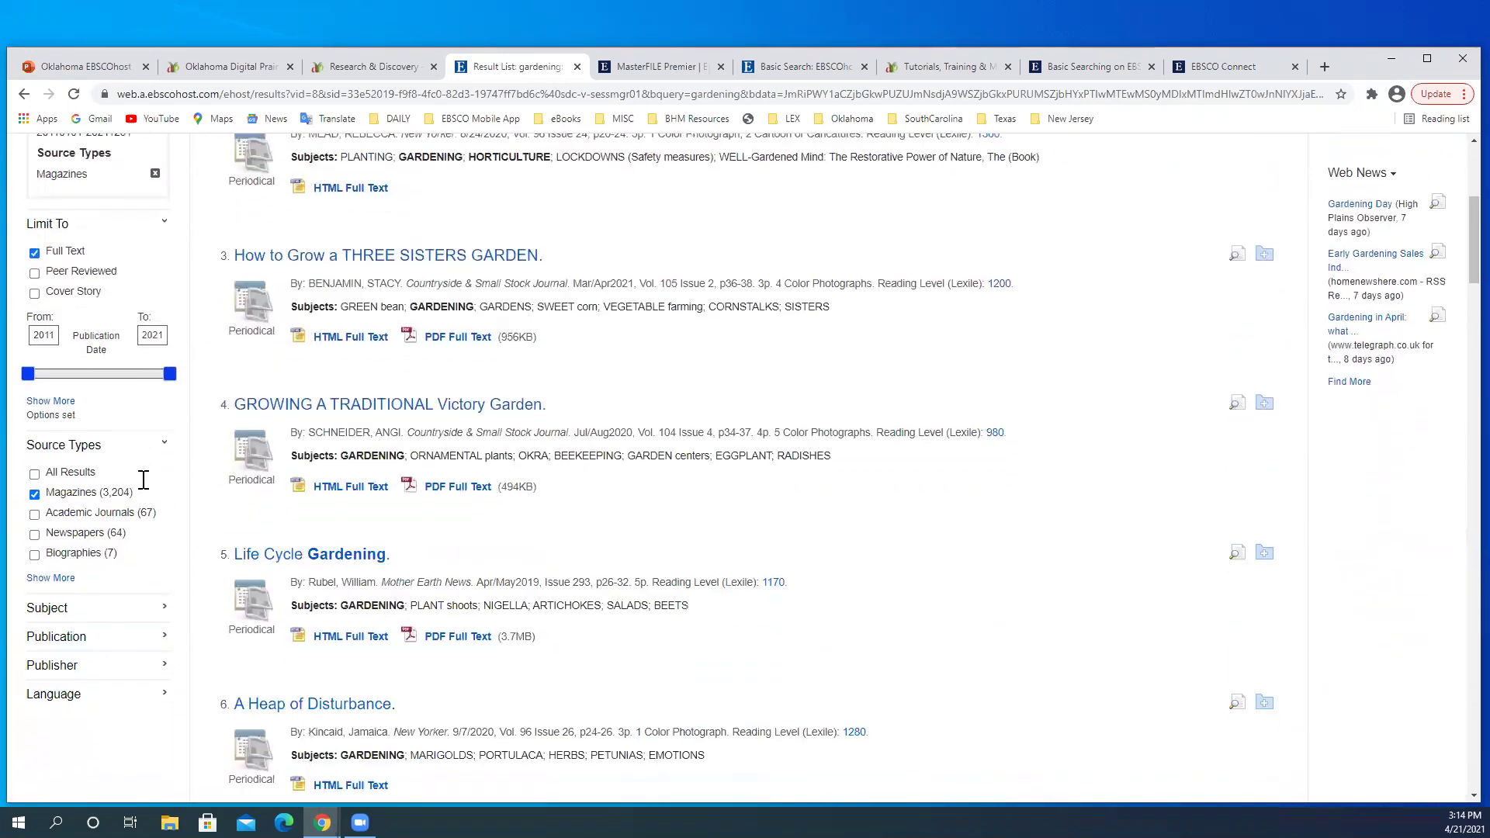
scroll(144, 489, "down", 1)
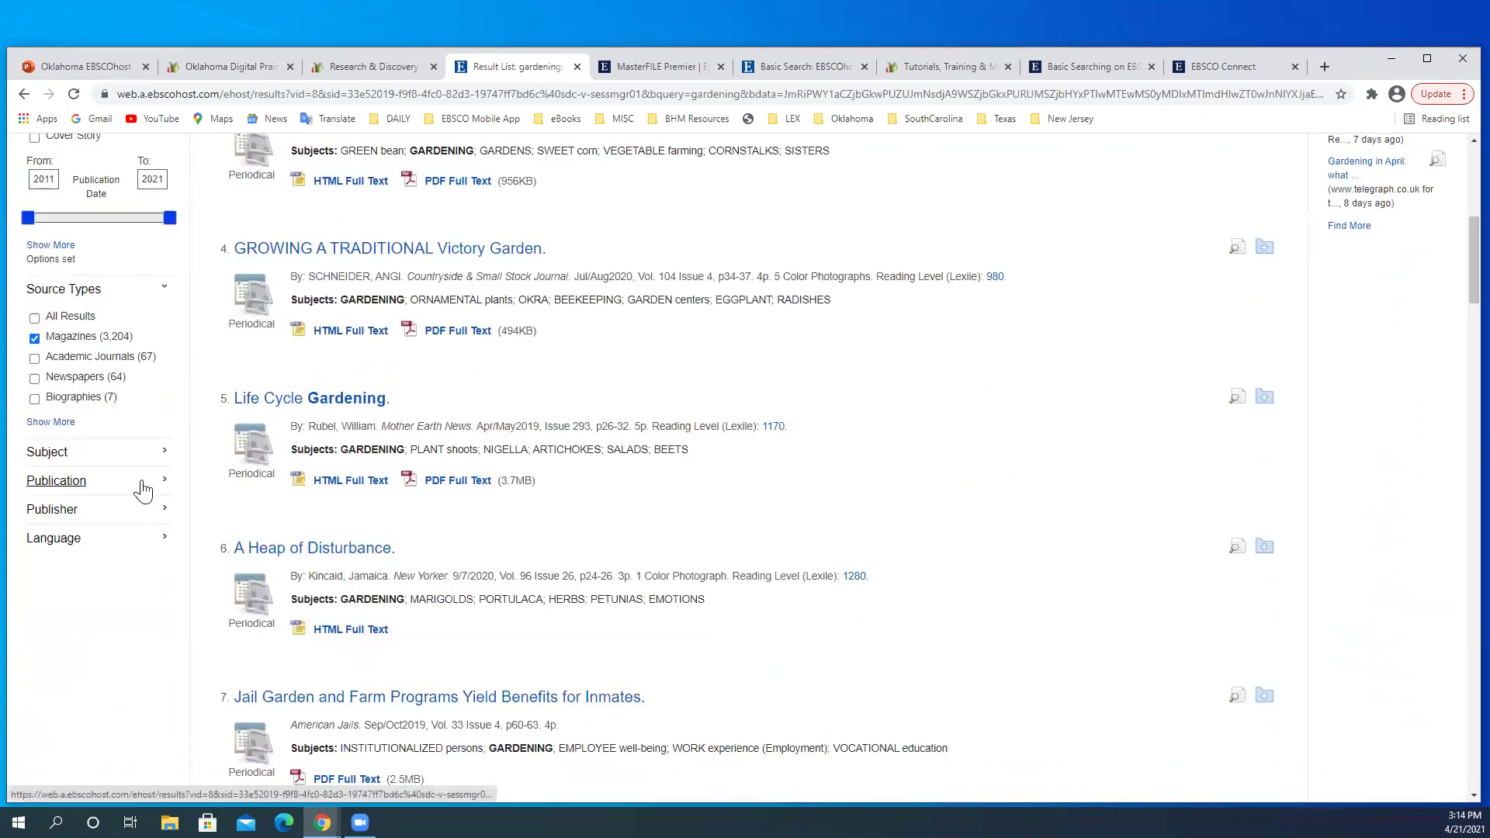
scroll(143, 491, "down", 1)
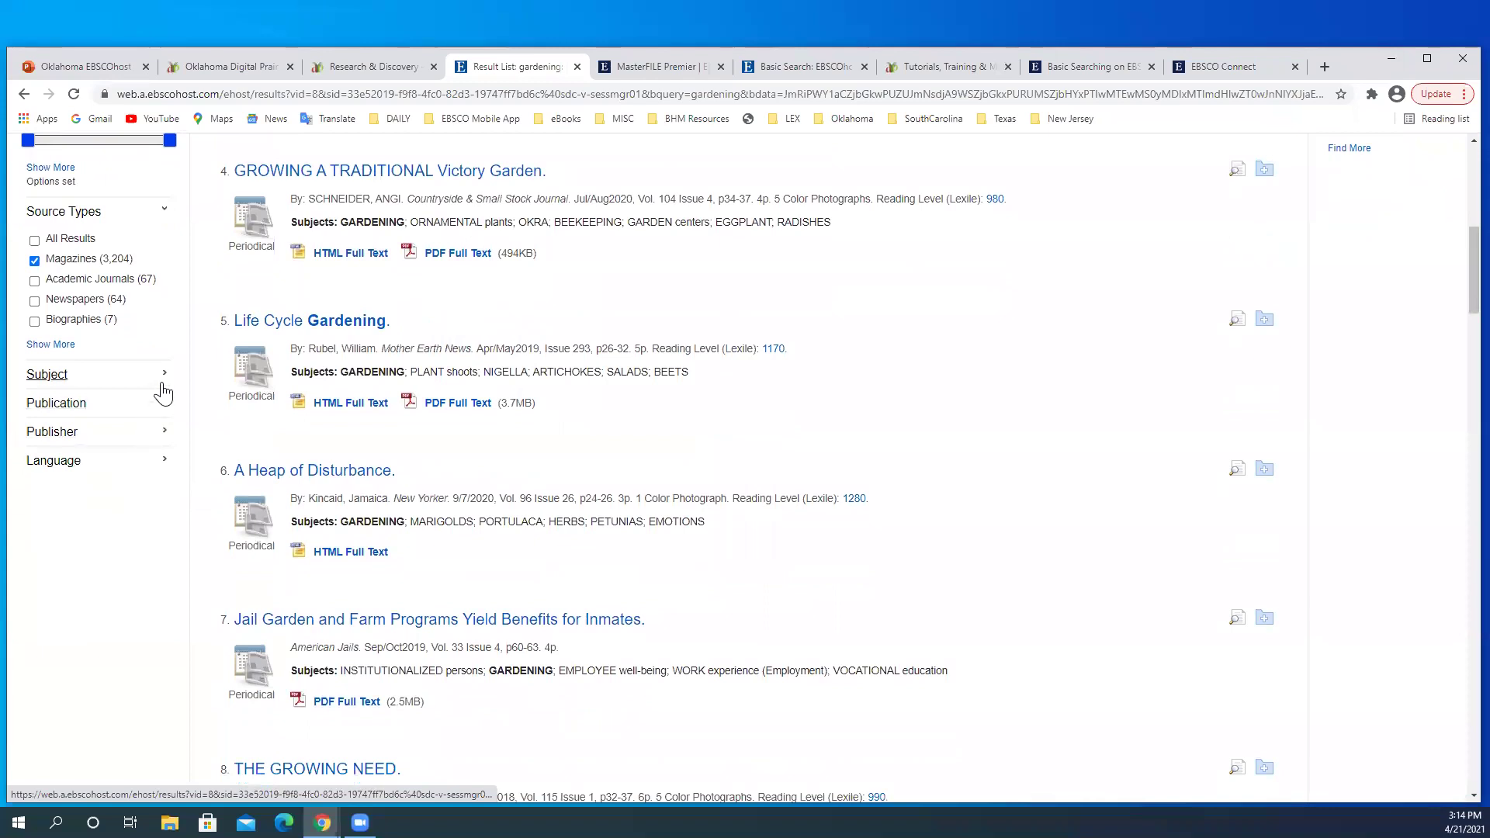
left_click(162, 379)
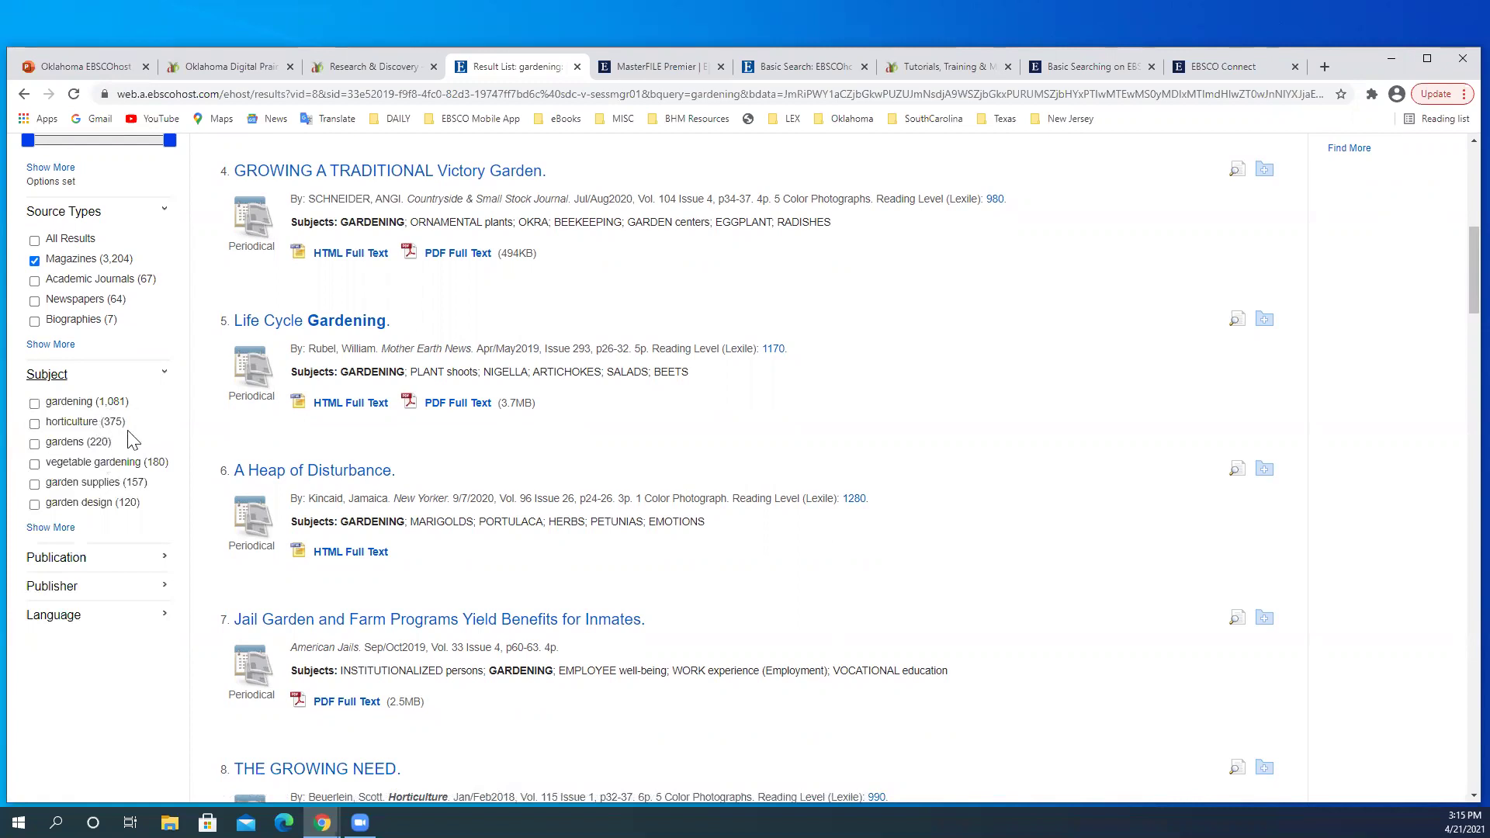
left_click_drag(137, 429, 100, 429)
left_click(163, 560)
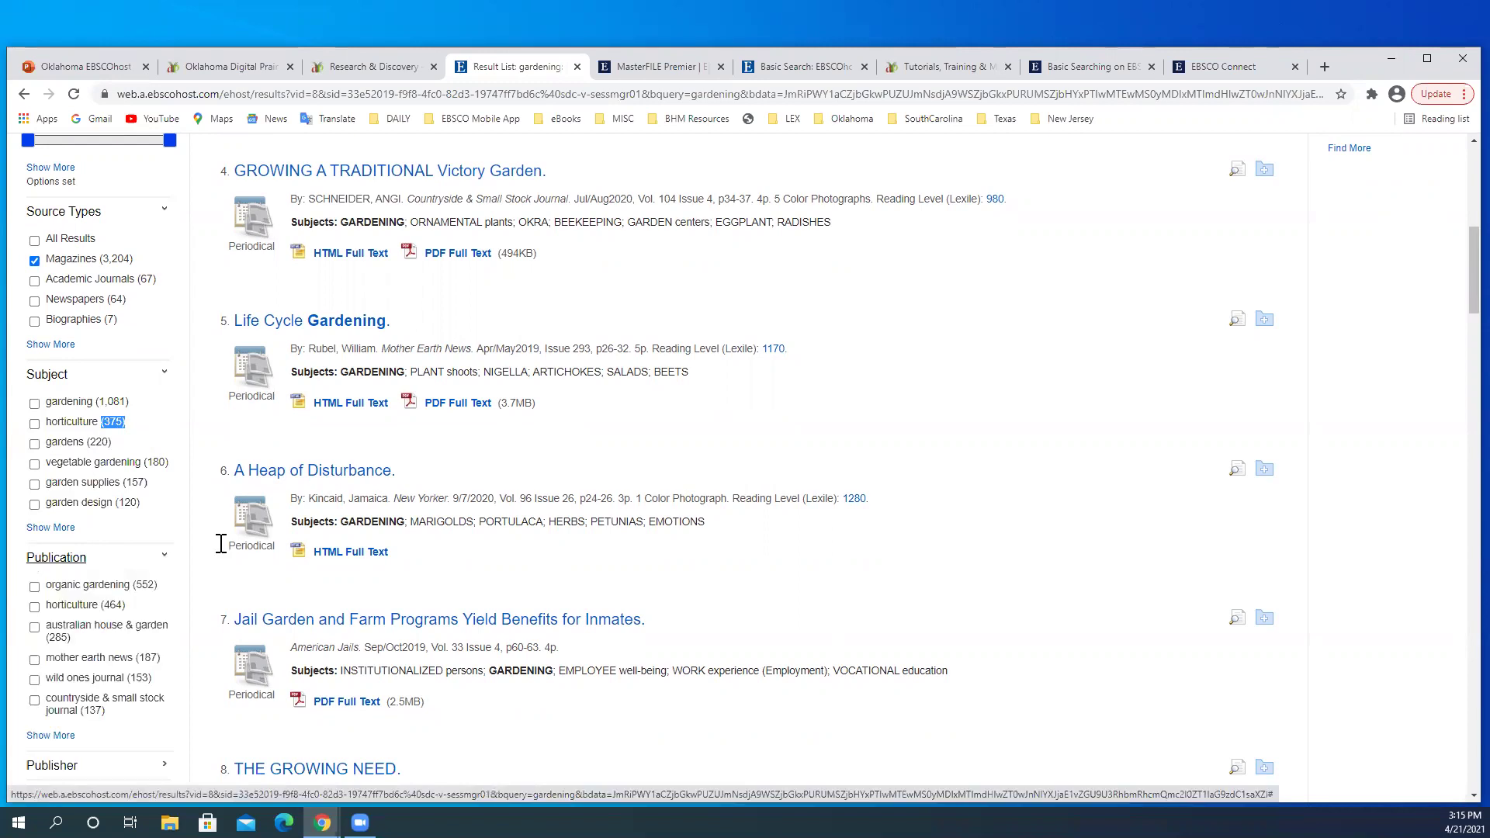
Step: Expand the Publisher and Language filters to view the options available for the magazine results
scroll(398, 538, "down", 3)
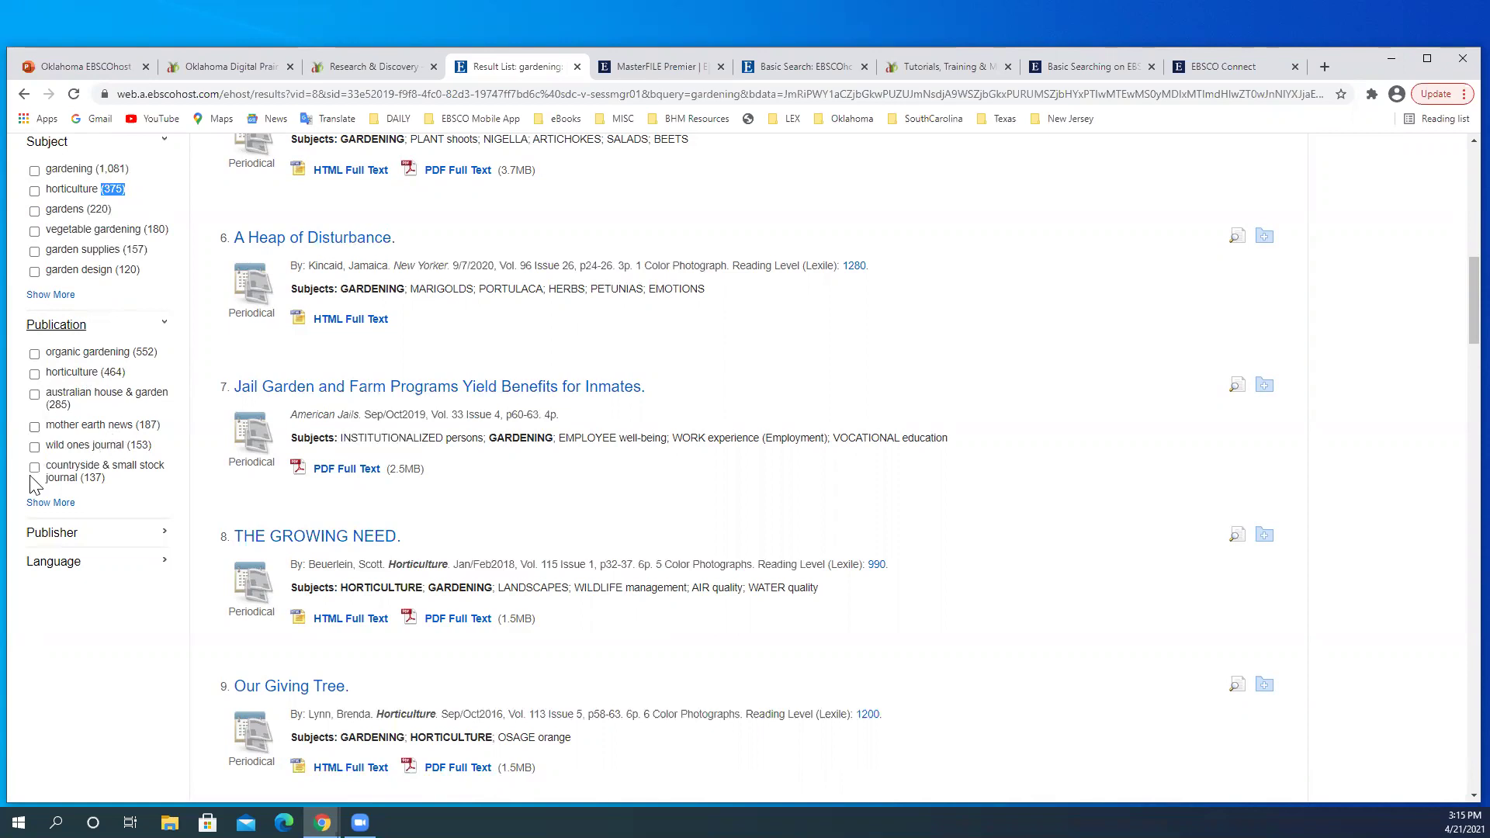
left_click(62, 505)
left_click(164, 541)
scroll(143, 556, "down", 3)
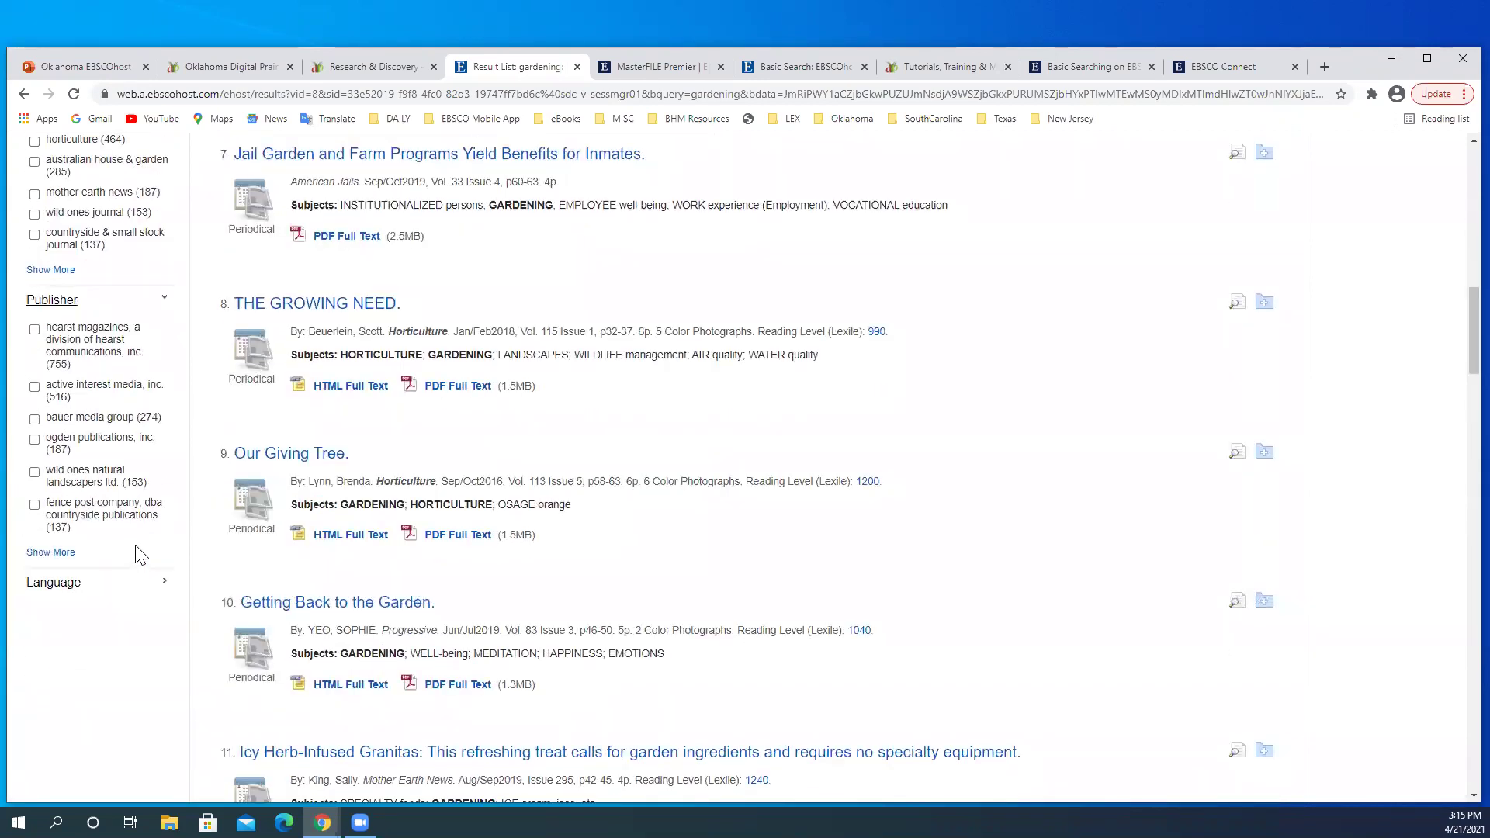
left_click(161, 584)
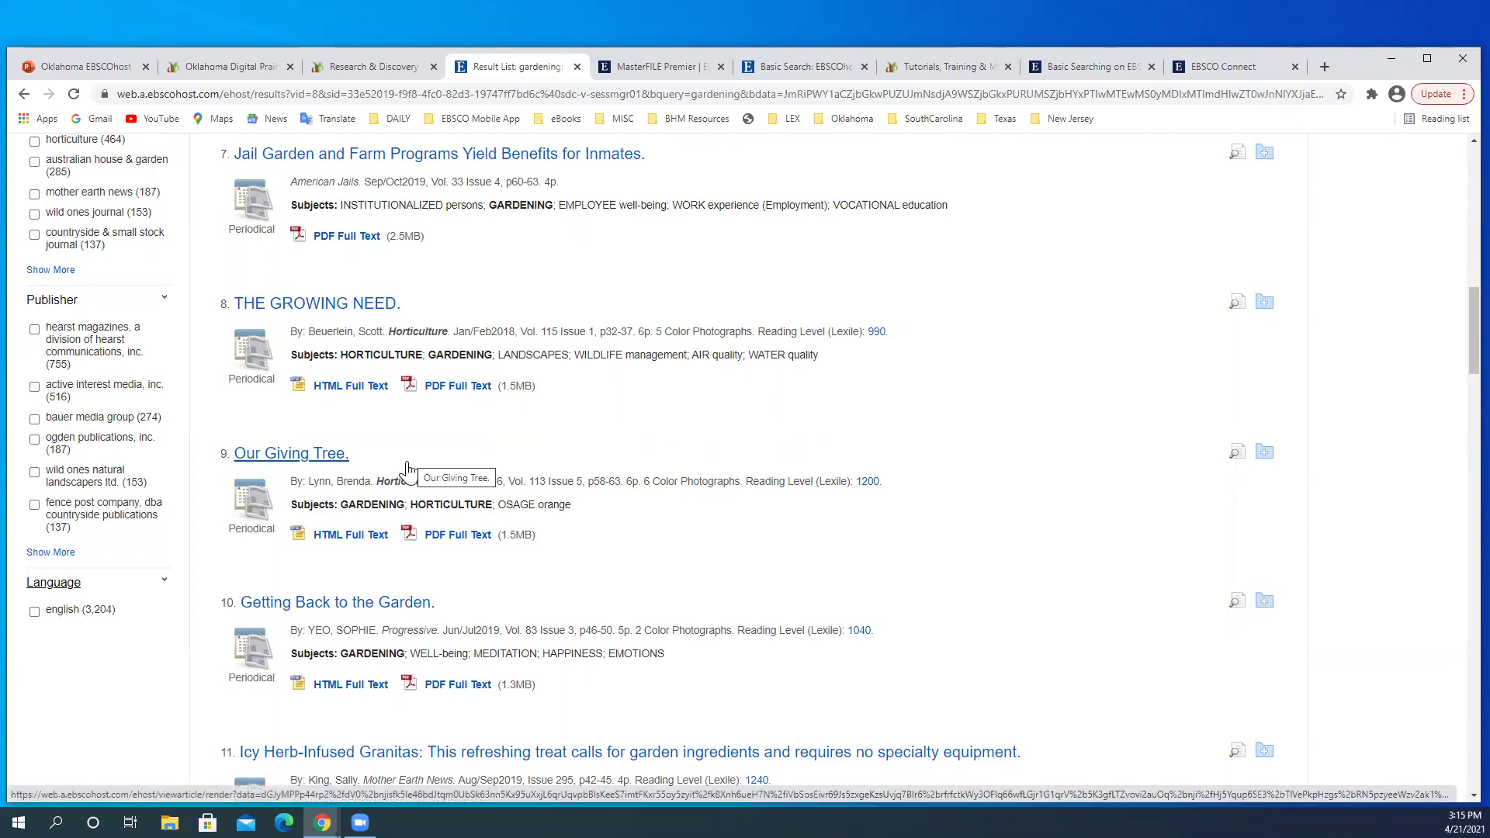
Step: Limit the magazine results to the publisher Hearst Magazines and check the result total
scroll(405, 468, "up", 5)
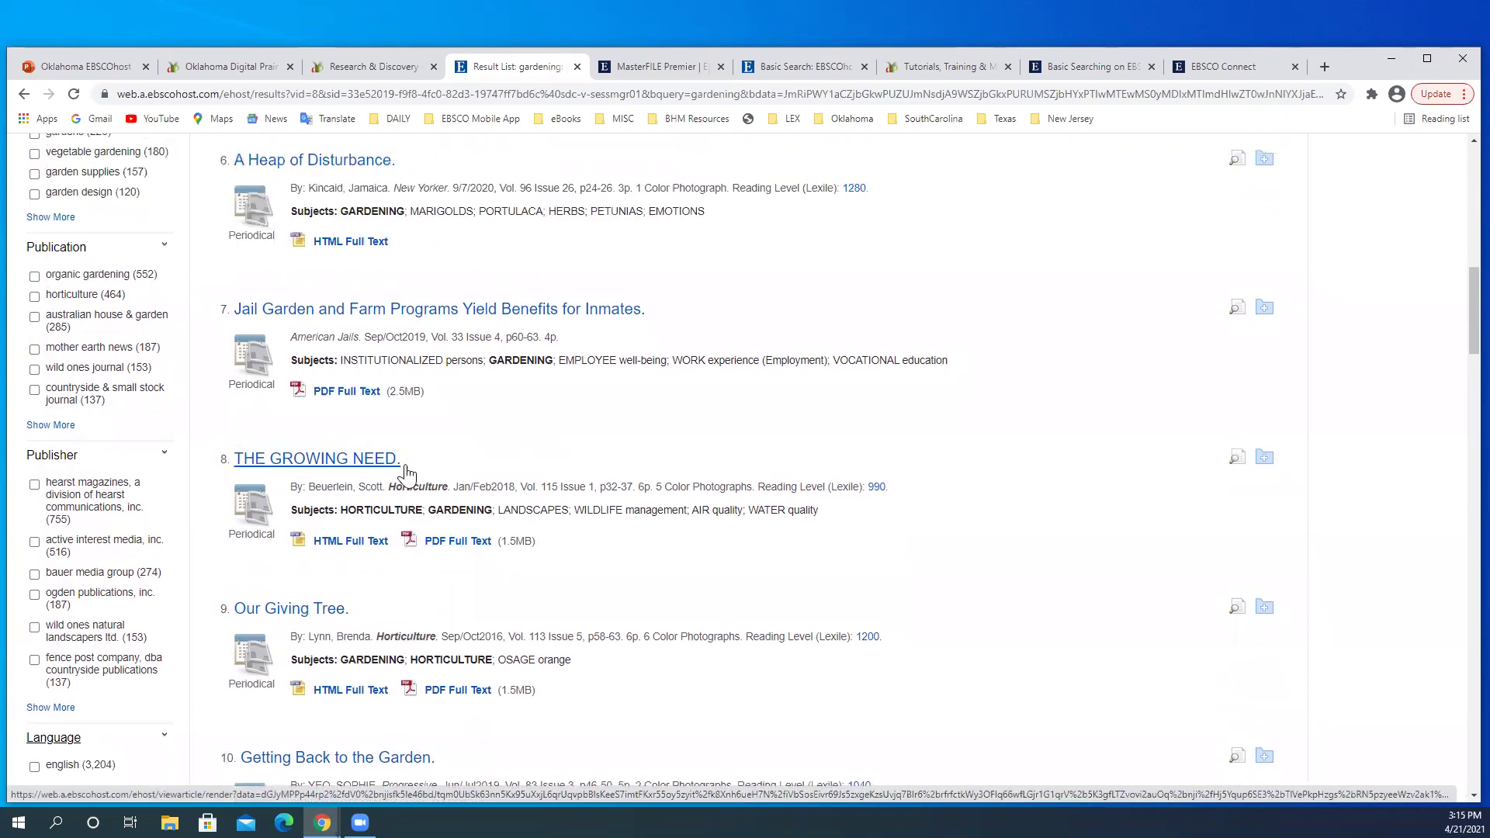
scroll(405, 468, "up", 5)
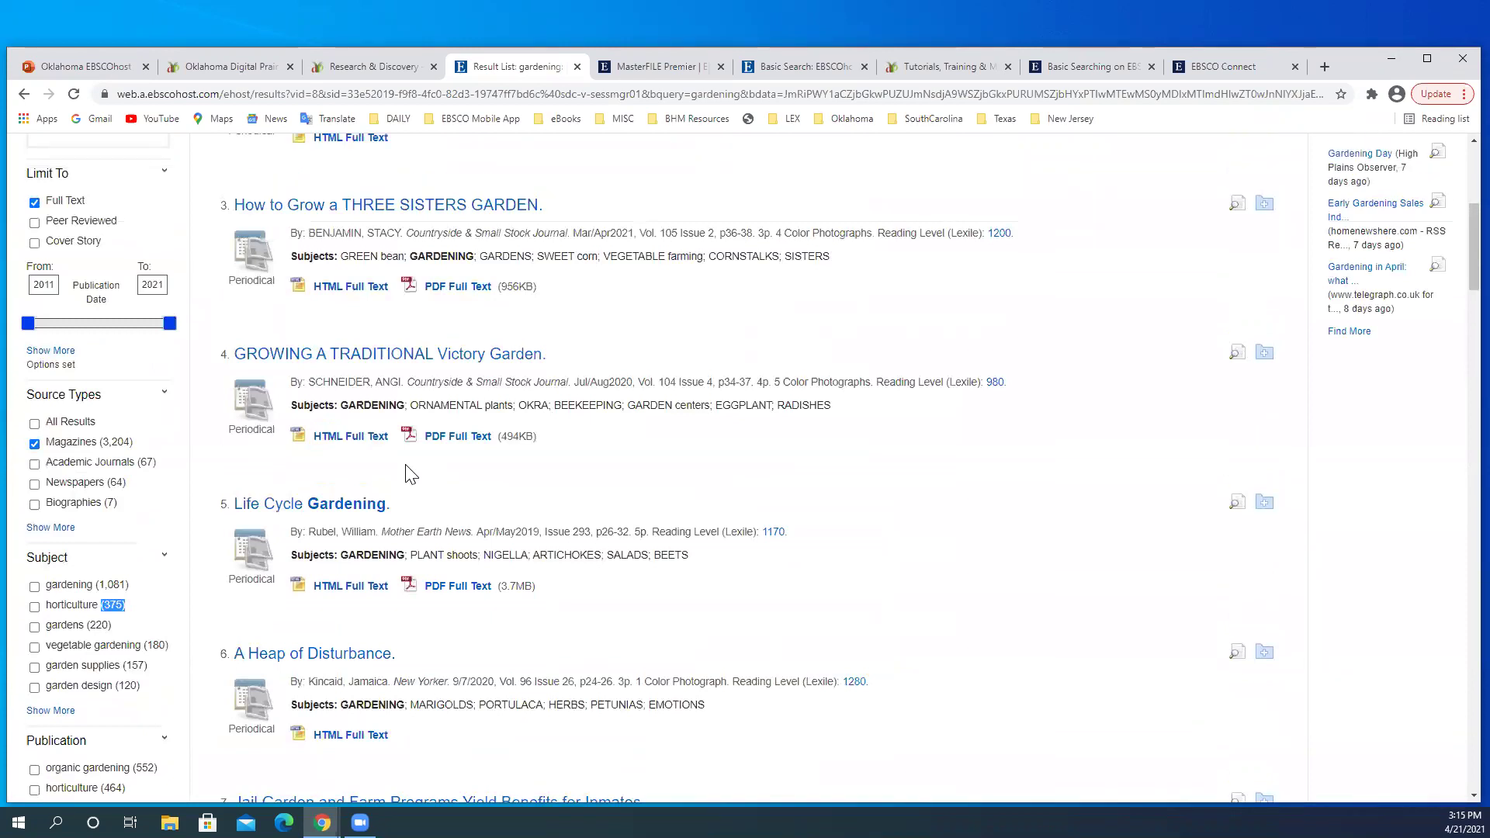
scroll(406, 469, "up", 5)
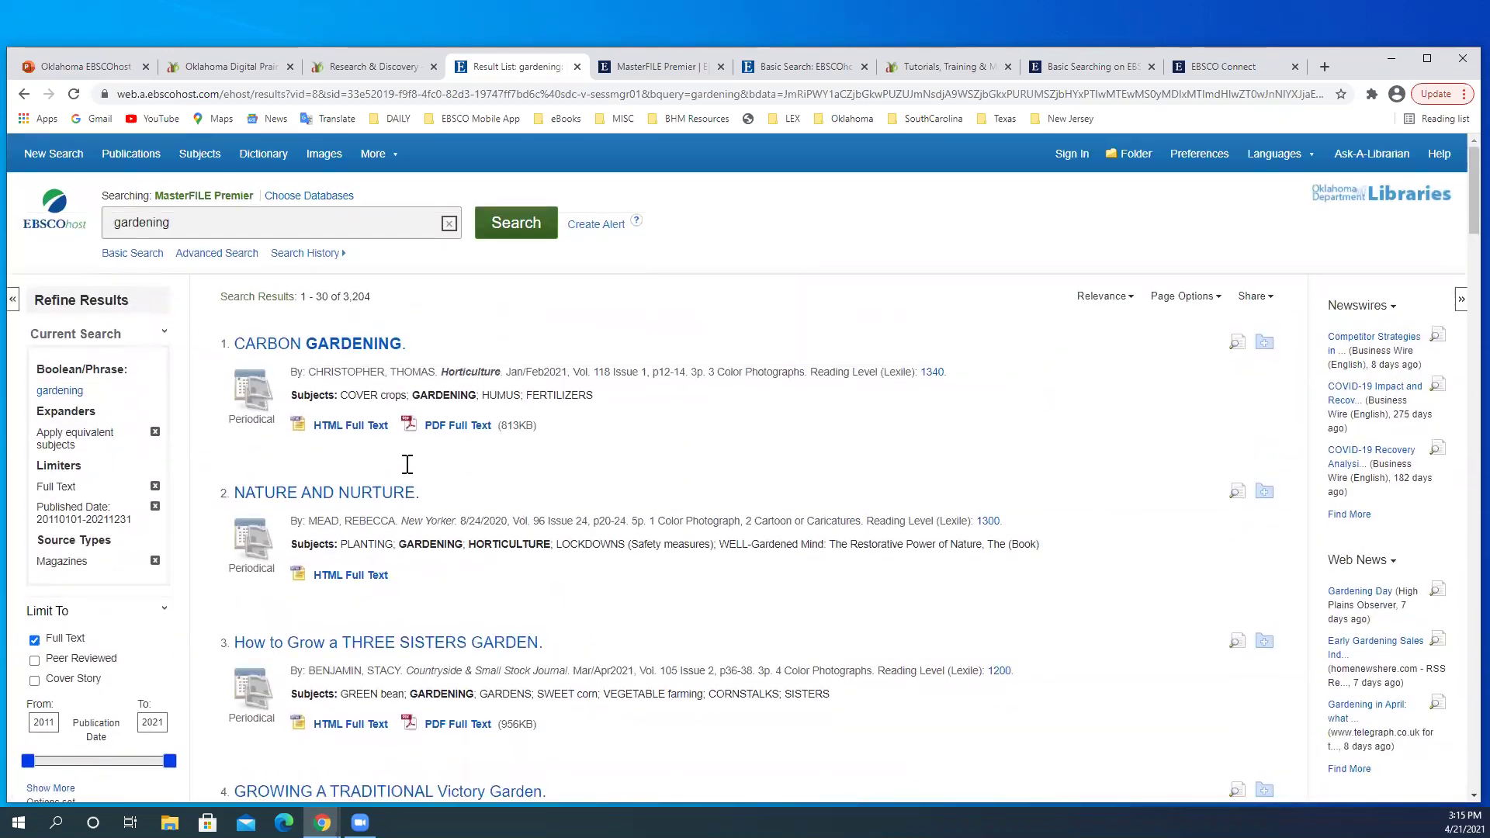
scroll(407, 464, "down", 10)
scroll(405, 469, "down", 3)
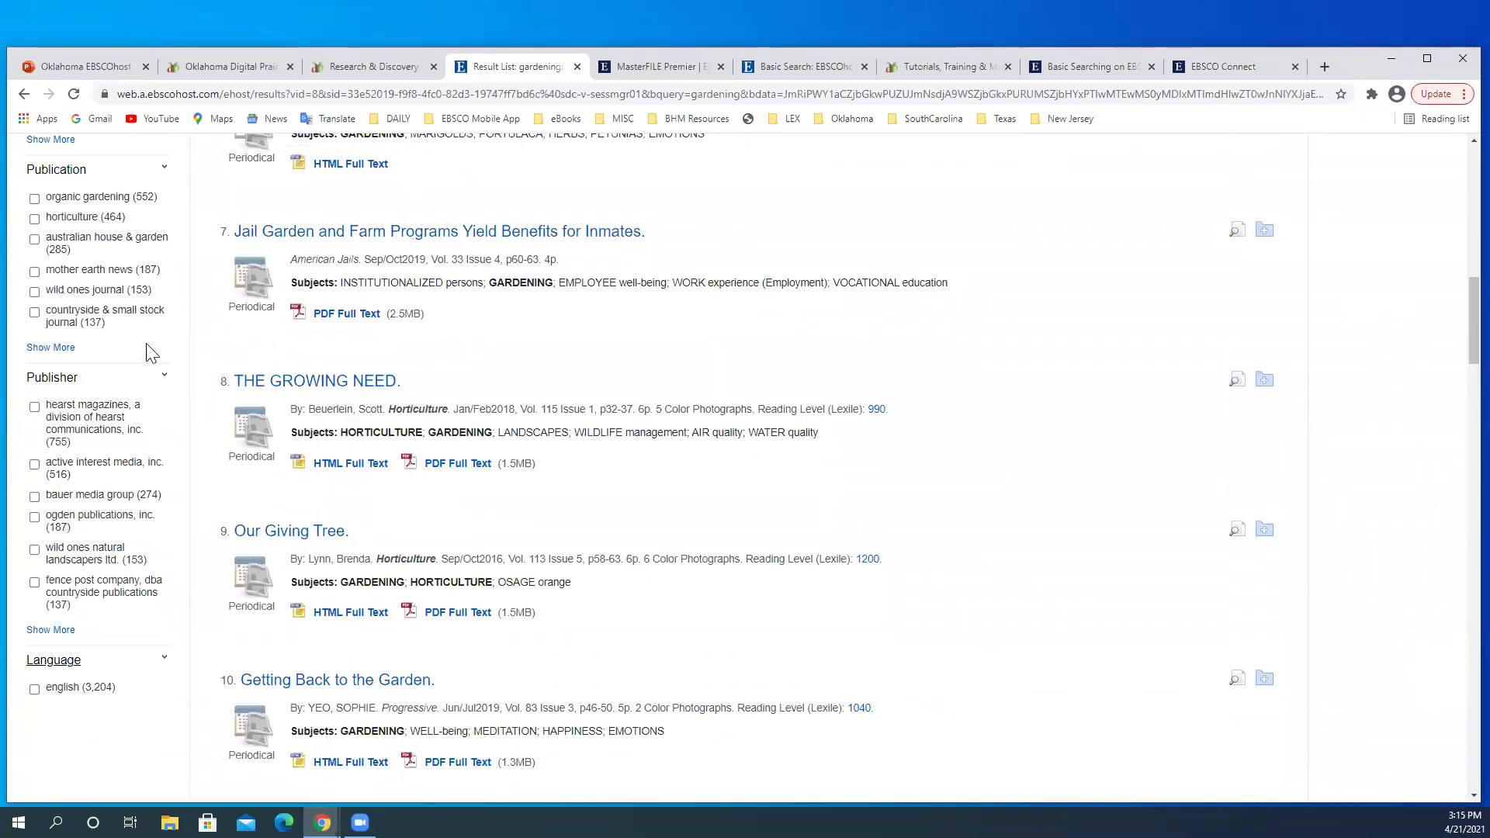
left_click(34, 408)
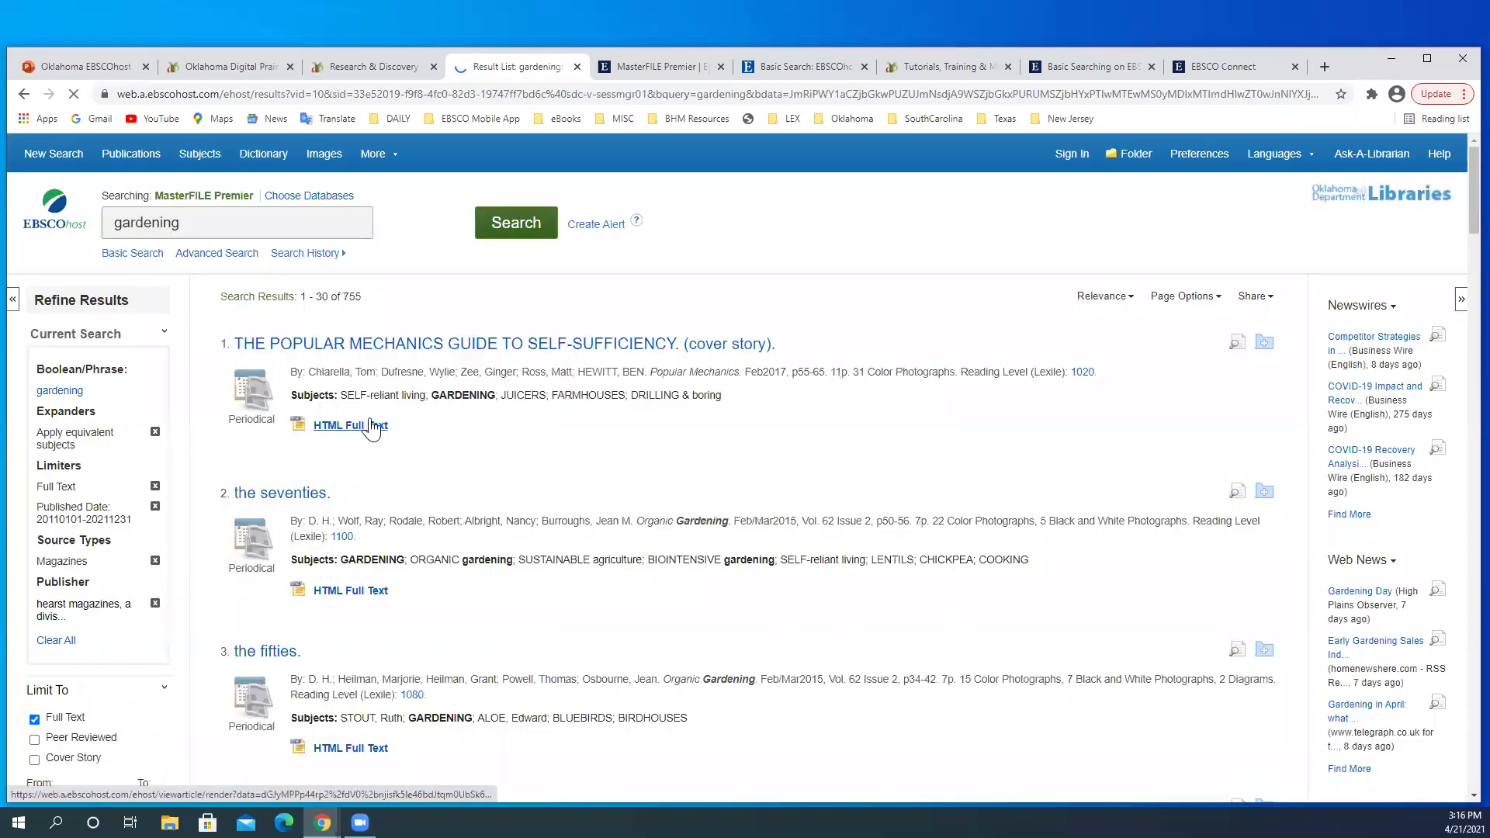
double_click(350, 298)
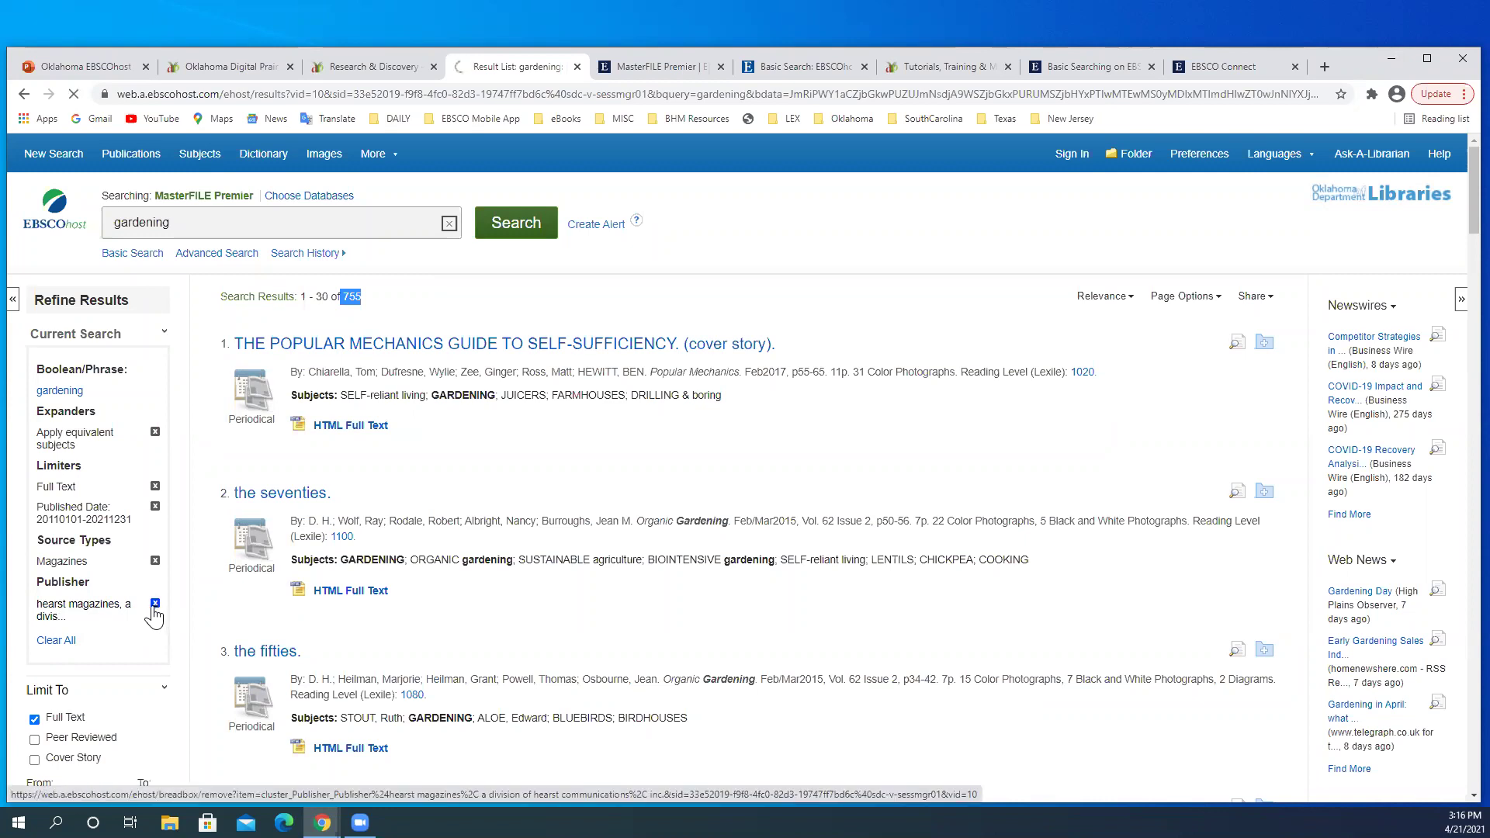
Step: Remove the Hearst Magazines publisher limit from the current search and review the restored results and filters
left_click(155, 604)
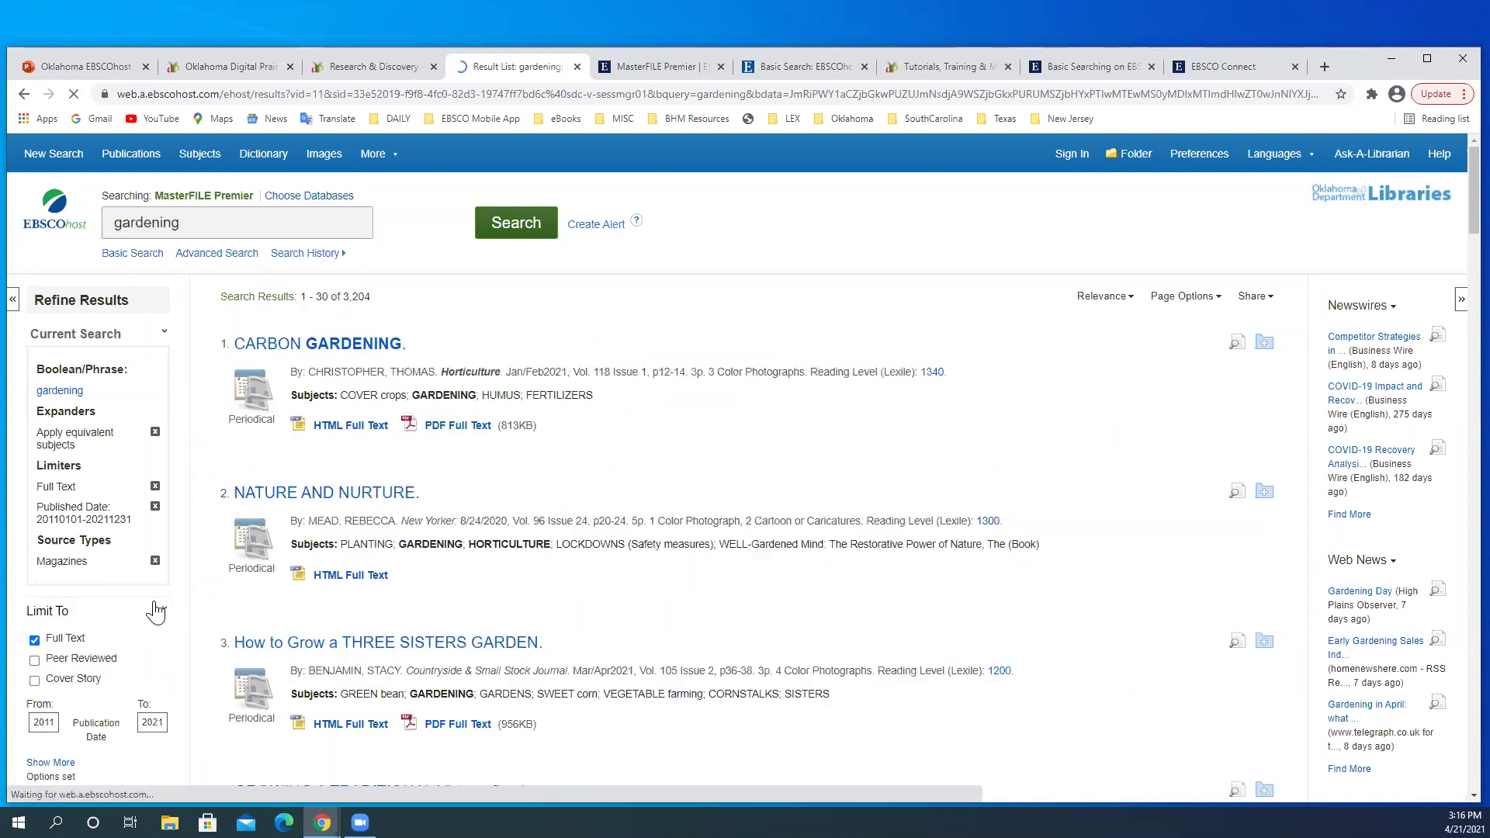
left_click_drag(370, 296, 343, 298)
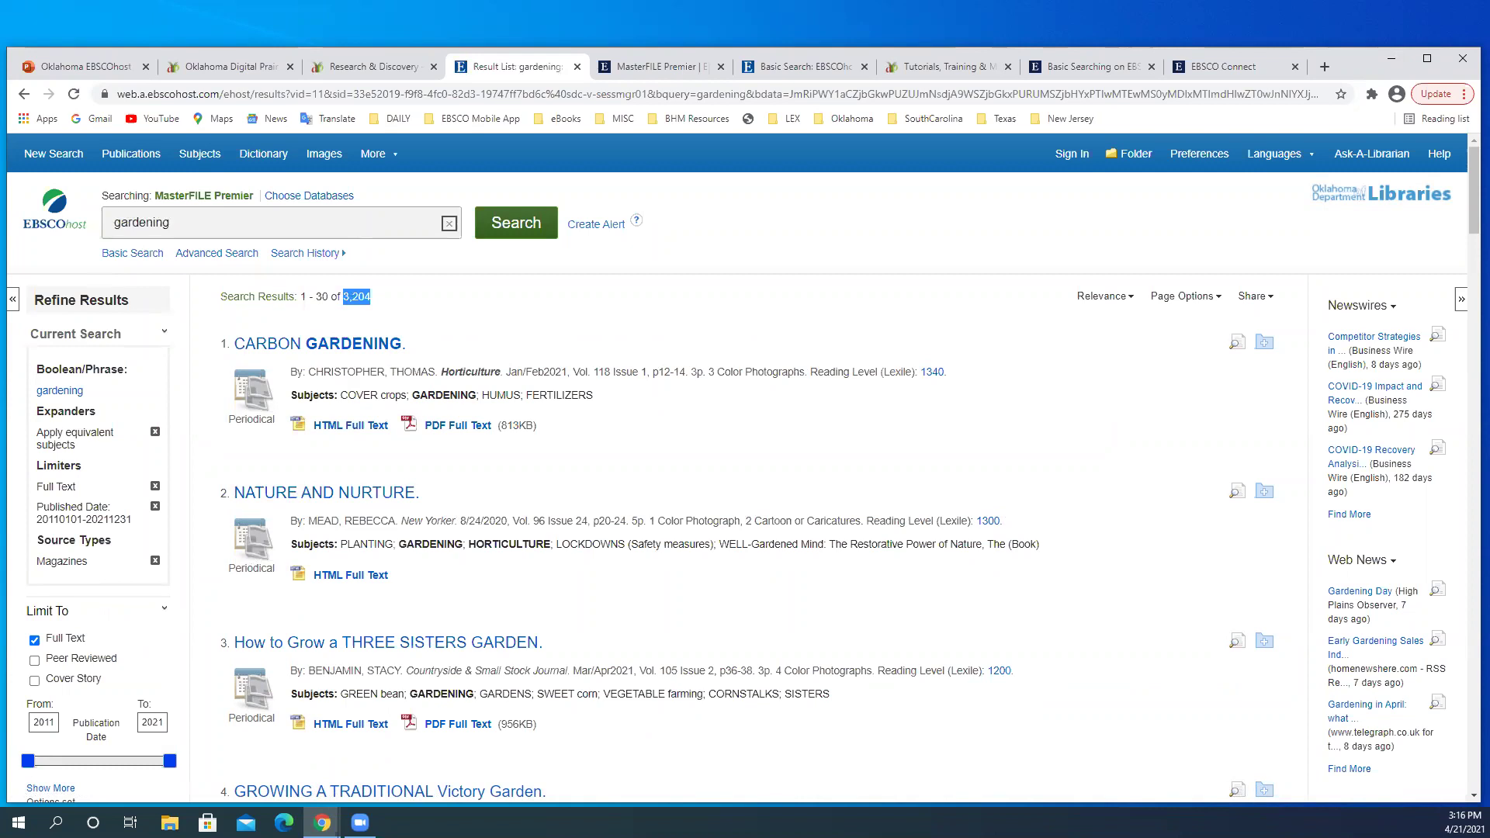
scroll(722, 528, "down", 4)
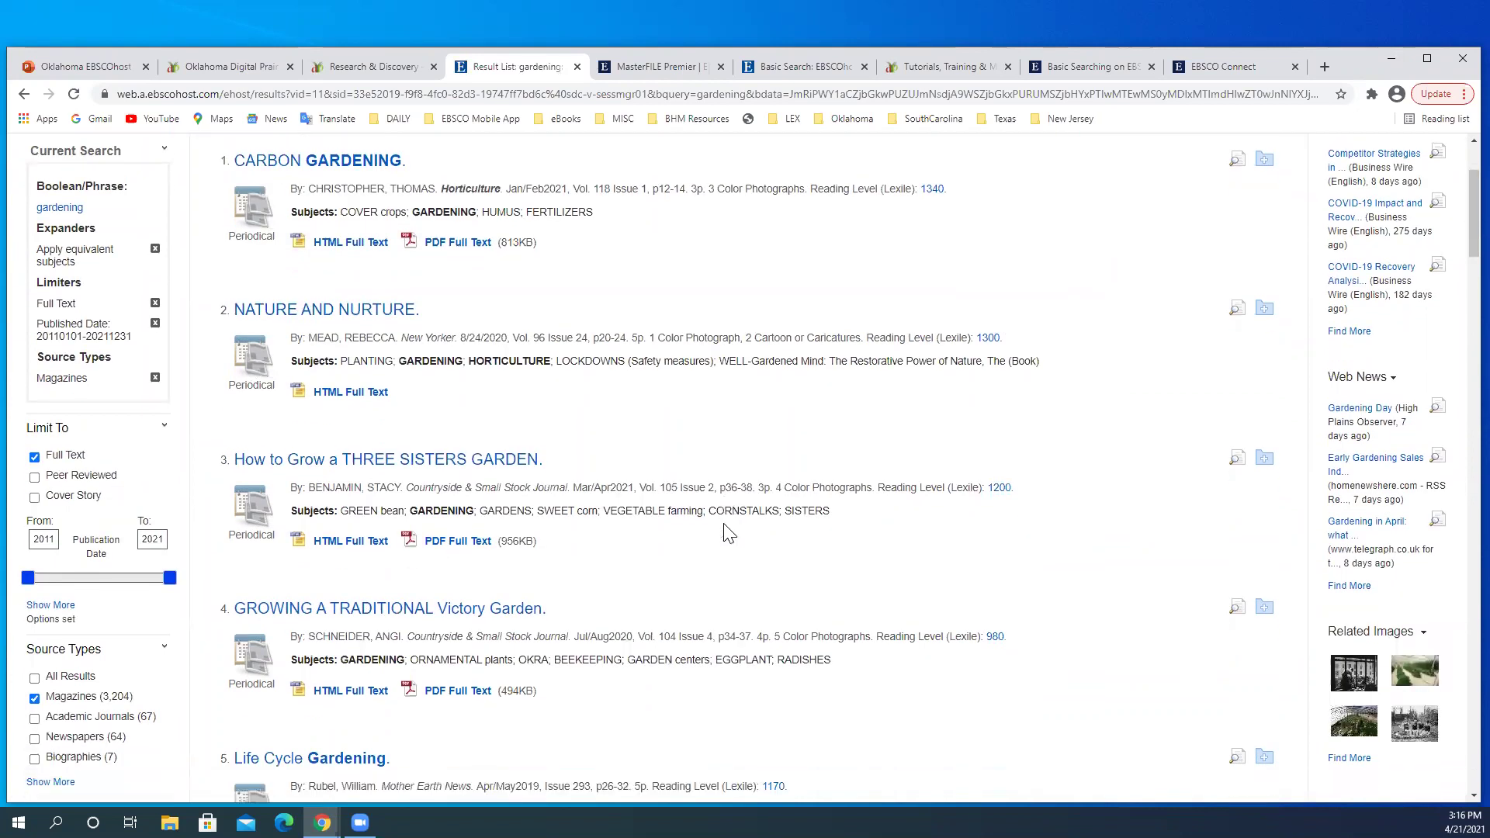
scroll(726, 534, "down", 7)
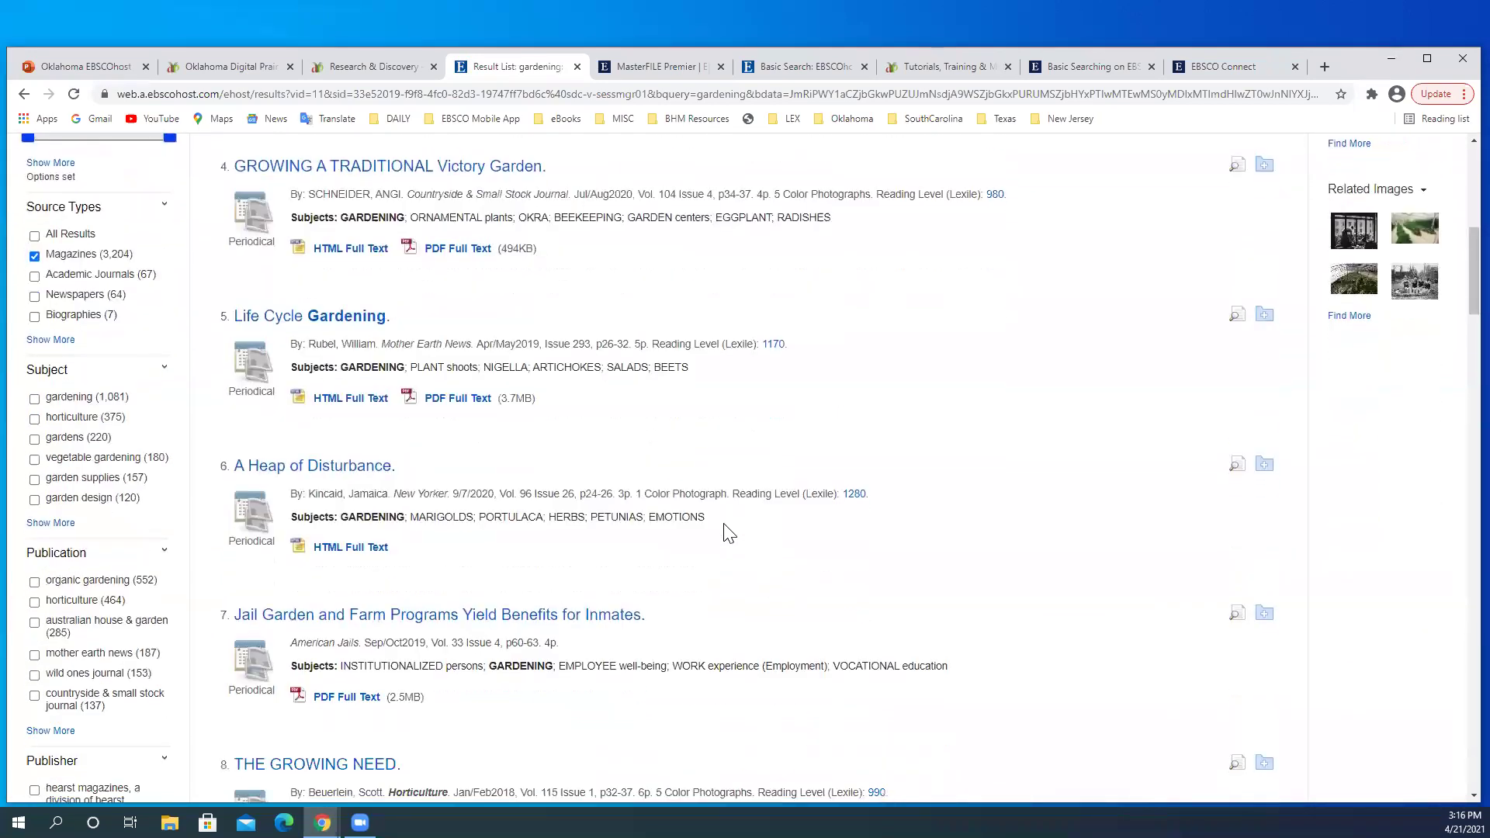
scroll(725, 534, "down", 2)
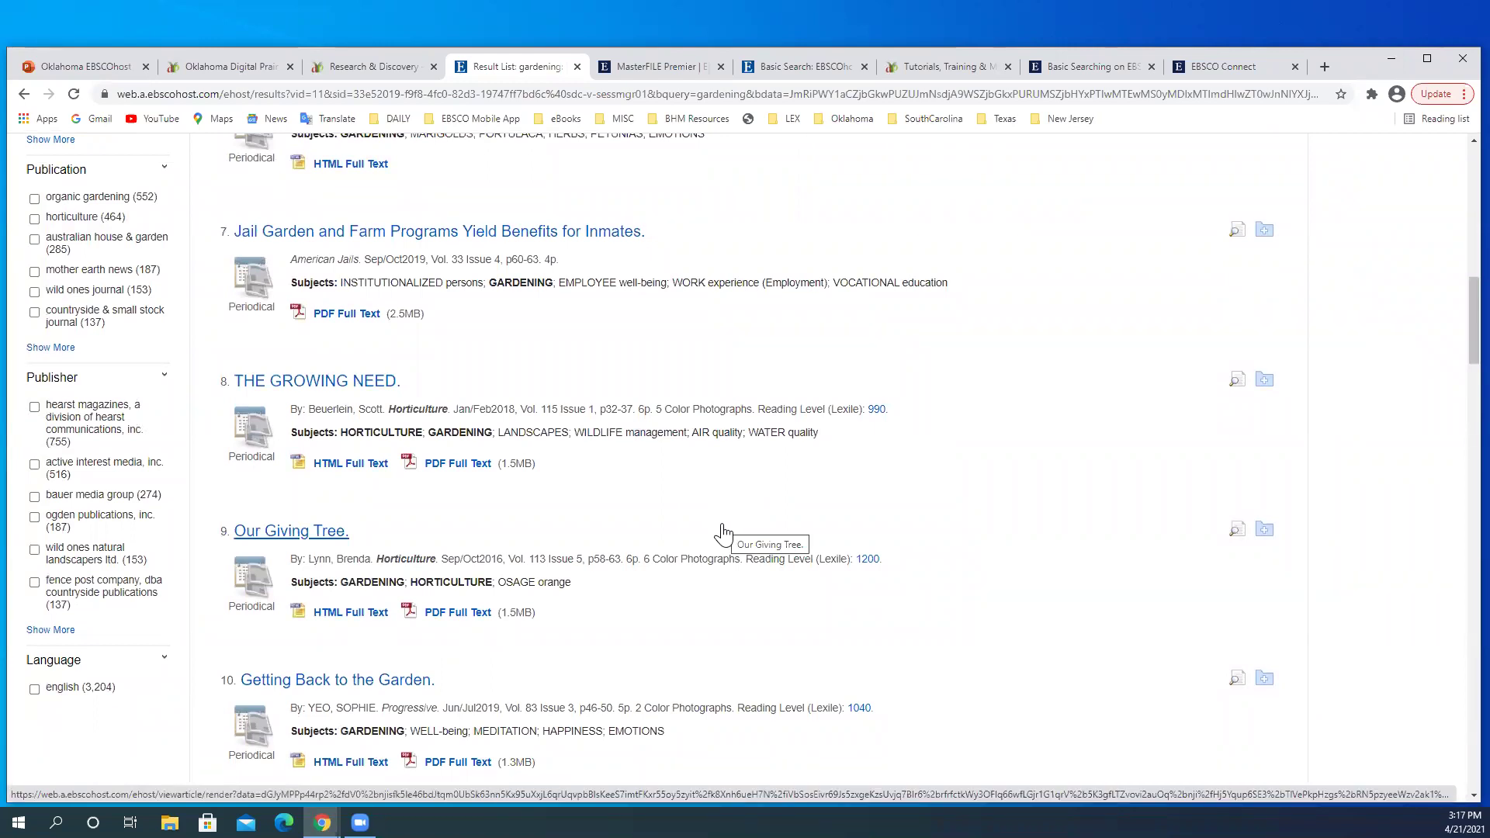
scroll(722, 534, "up", 9)
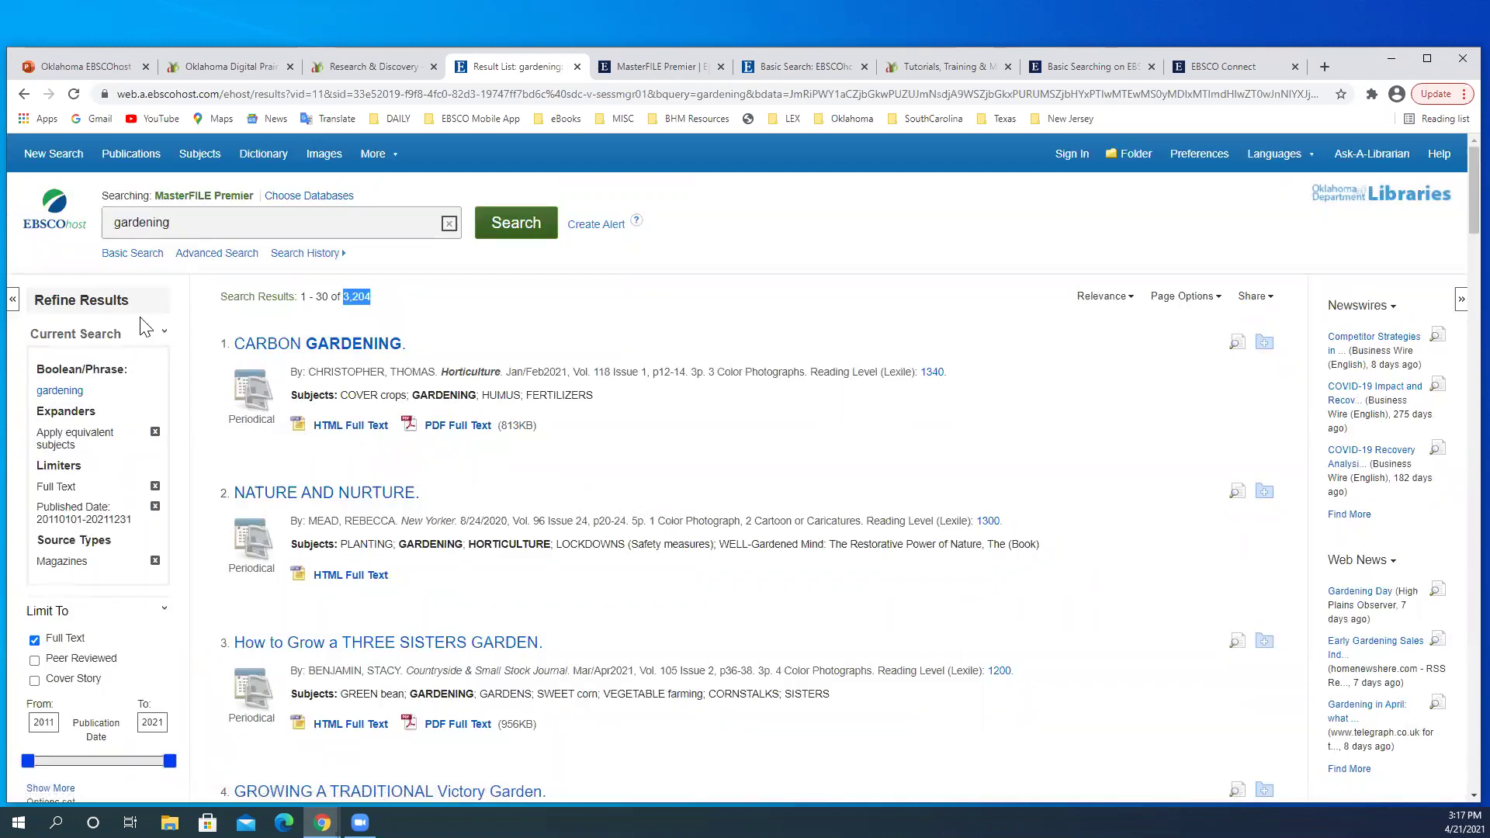
Step: Start a new search and review the search options and result limiters on the Advanced Search page
left_click(64, 159)
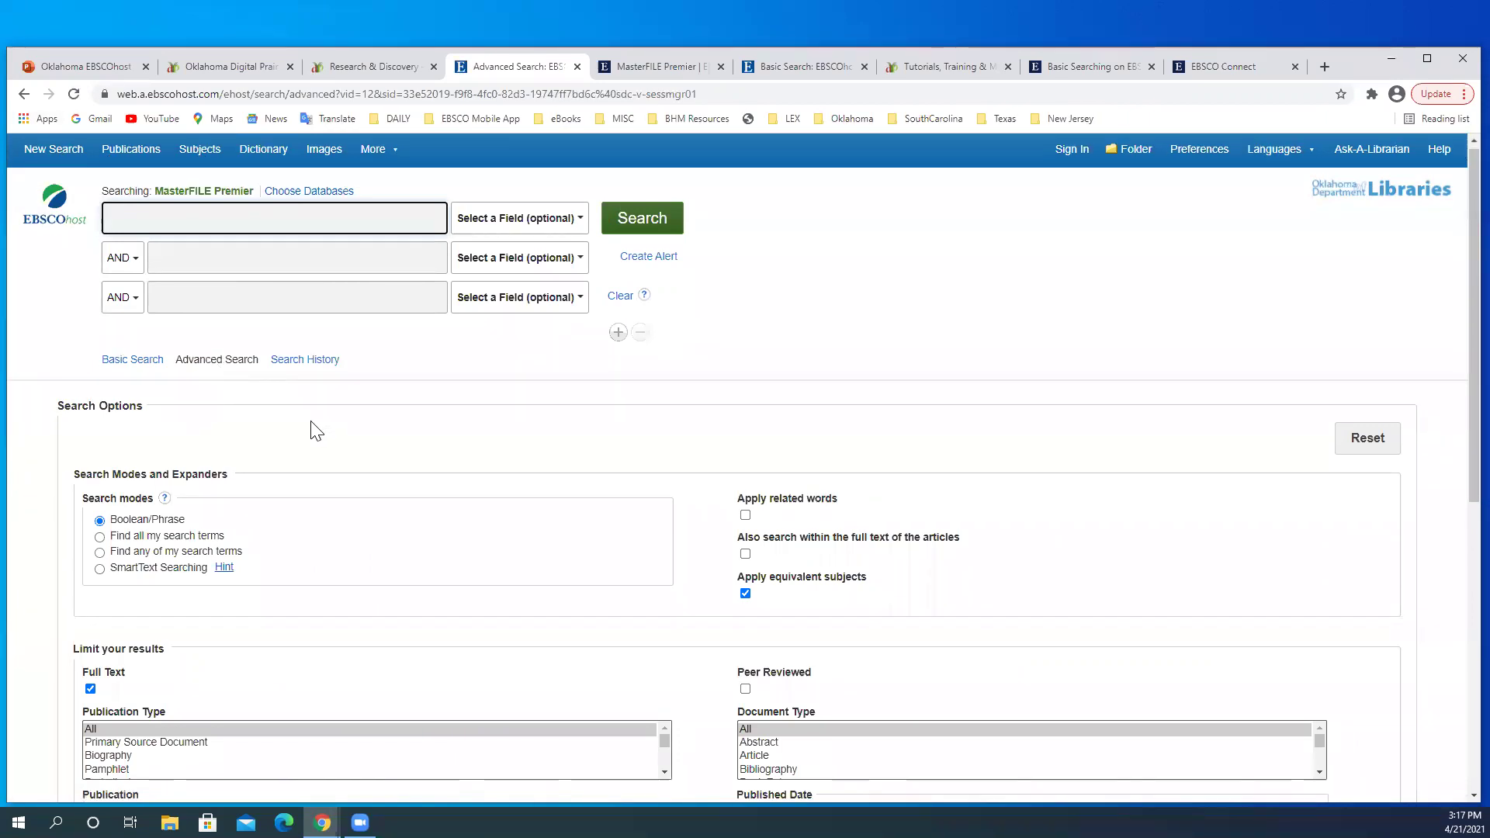
scroll(310, 428, "down", 4)
scroll(312, 431, "down", 1)
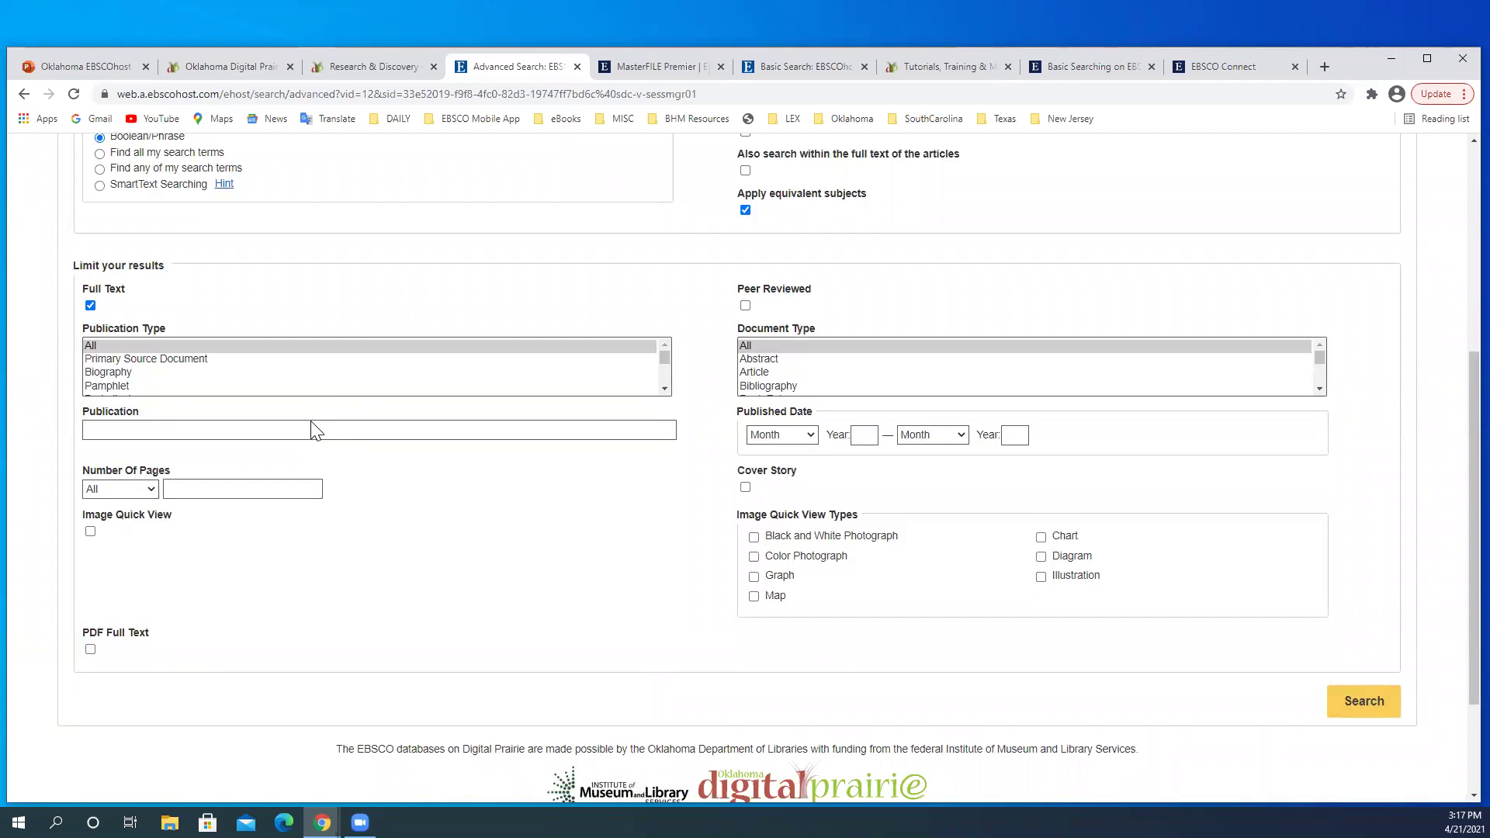
Step: Switch from Advanced Search to Basic Search and search MasterFILE Premier for dogecoin
scroll(313, 425, "down", 1)
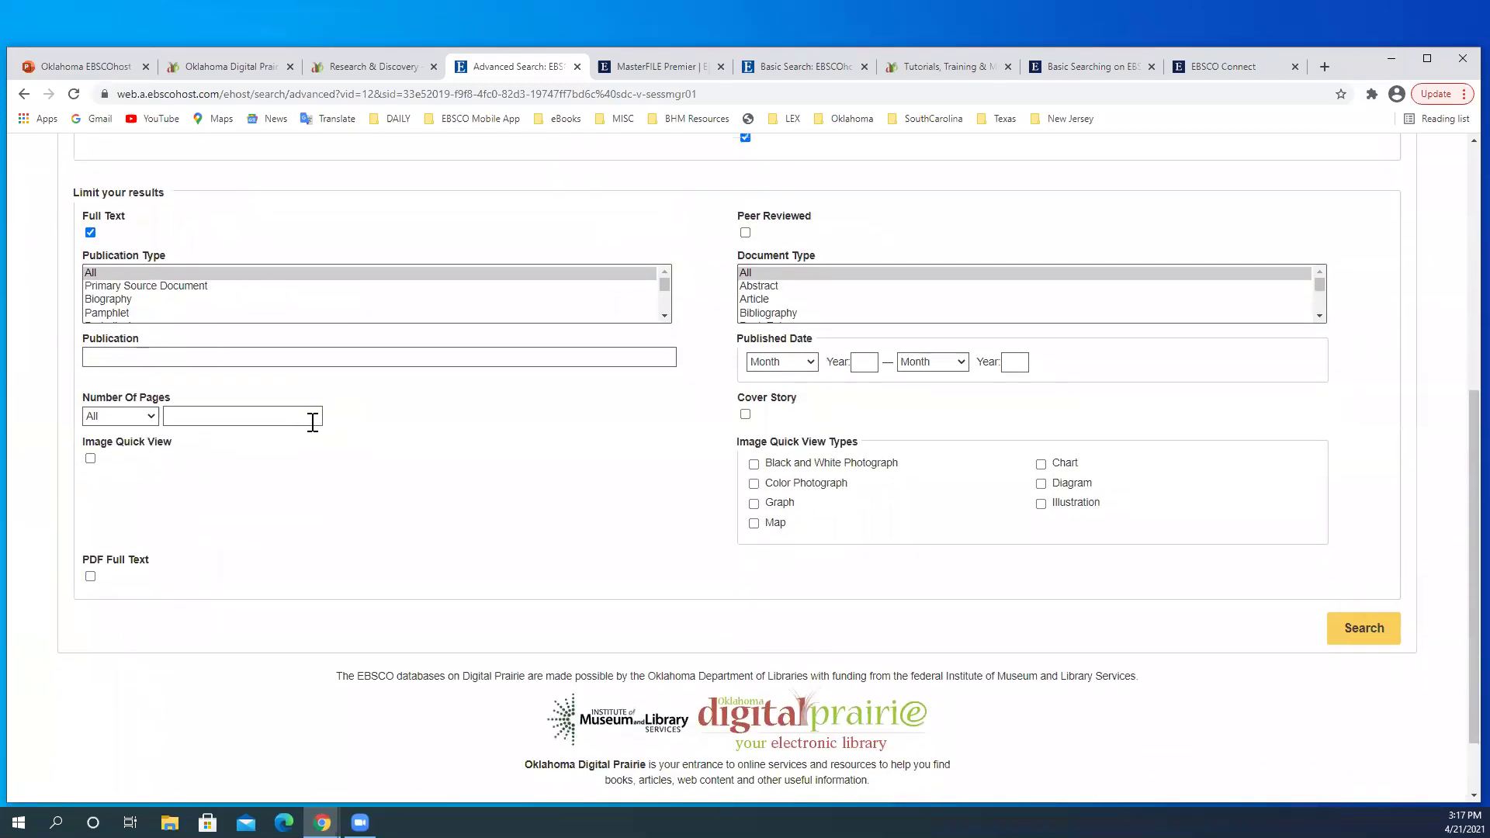
scroll(312, 422, "up", 6)
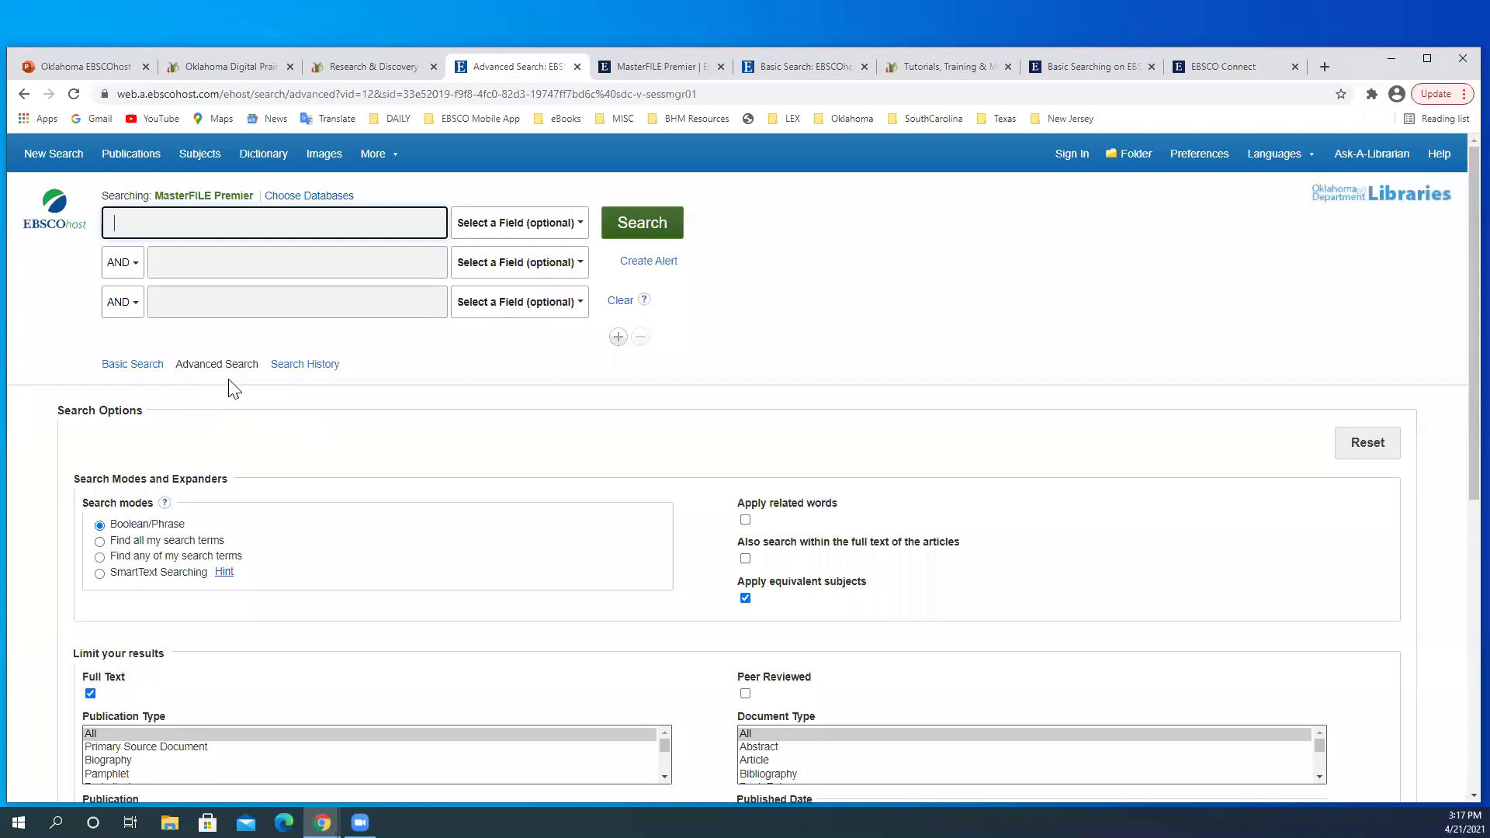
left_click(132, 365)
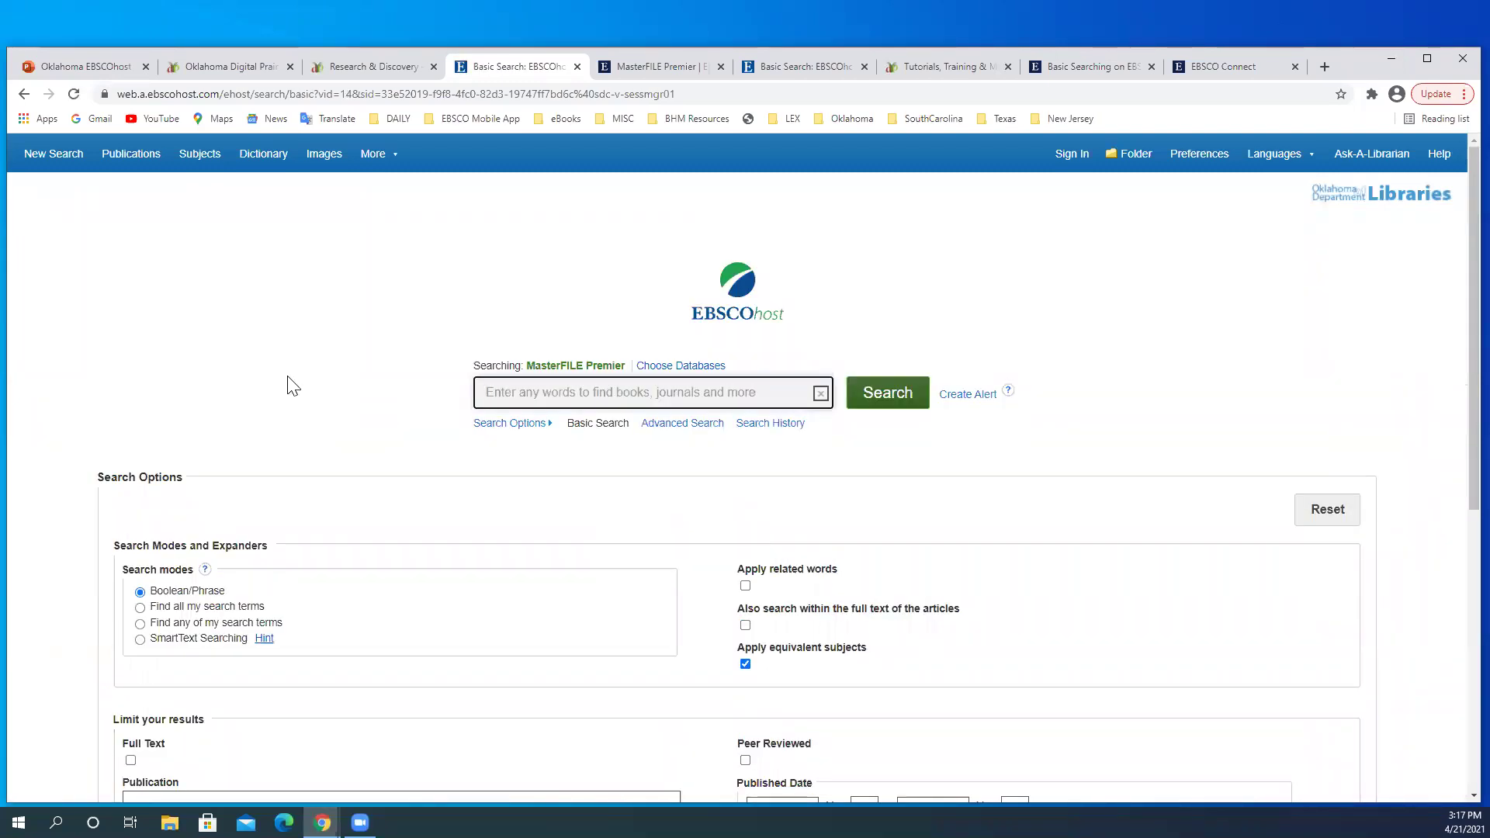
scroll(291, 385, "down", 2)
scroll(288, 378, "down", 1)
scroll(288, 378, "up", 1)
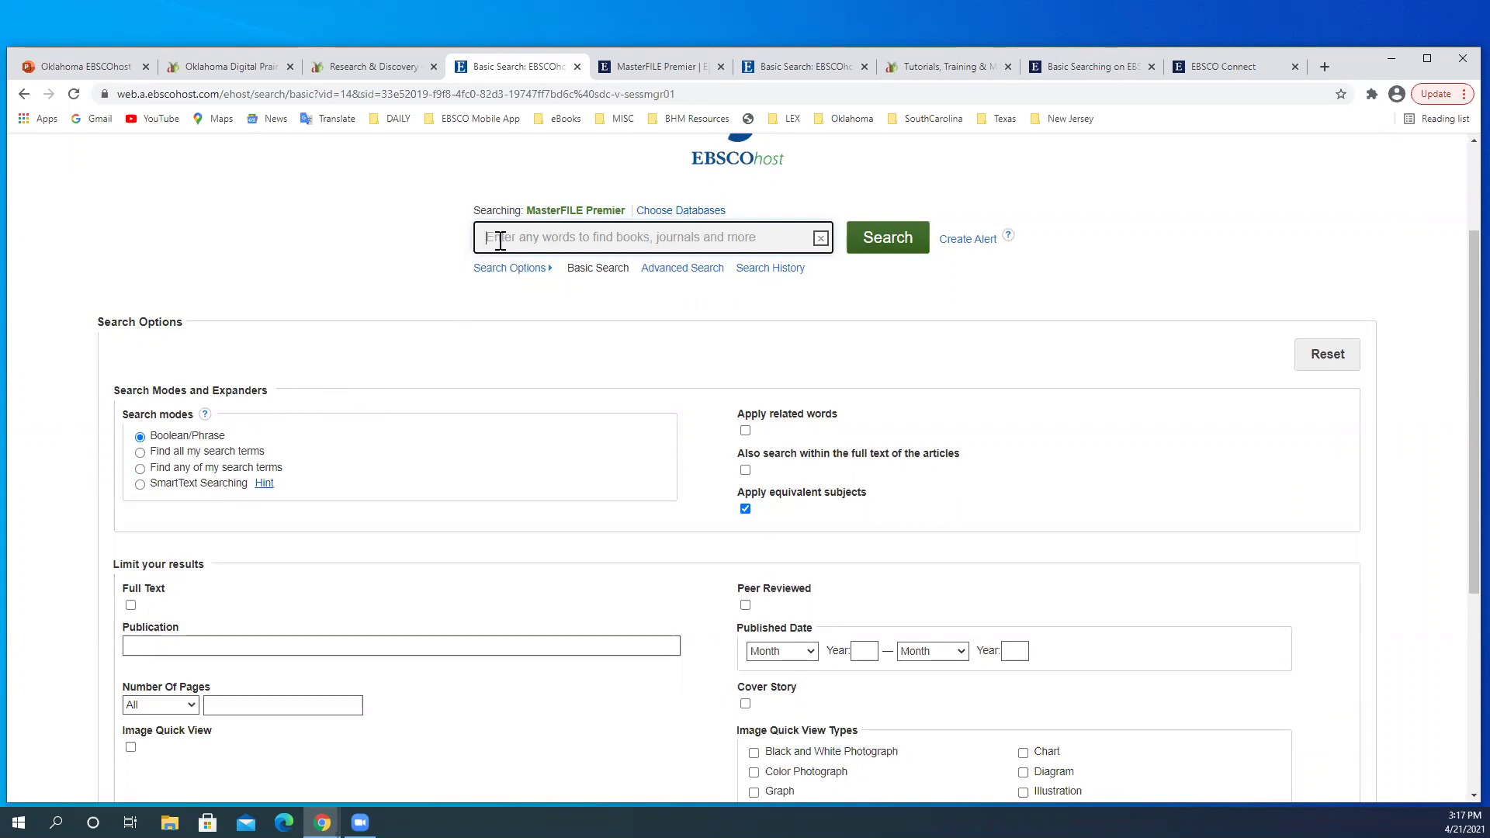
type("dogecoin")
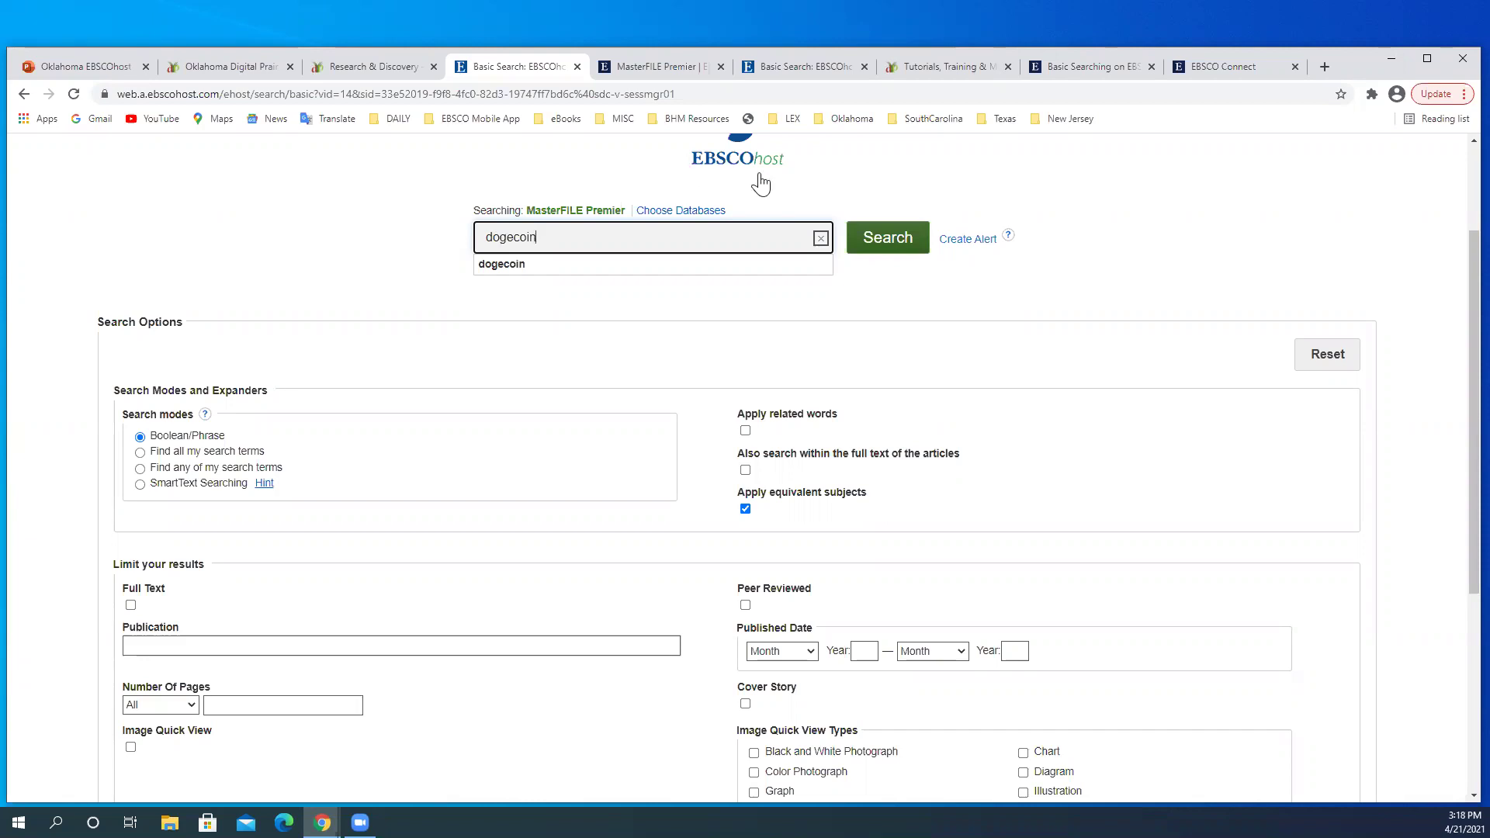
left_click(881, 252)
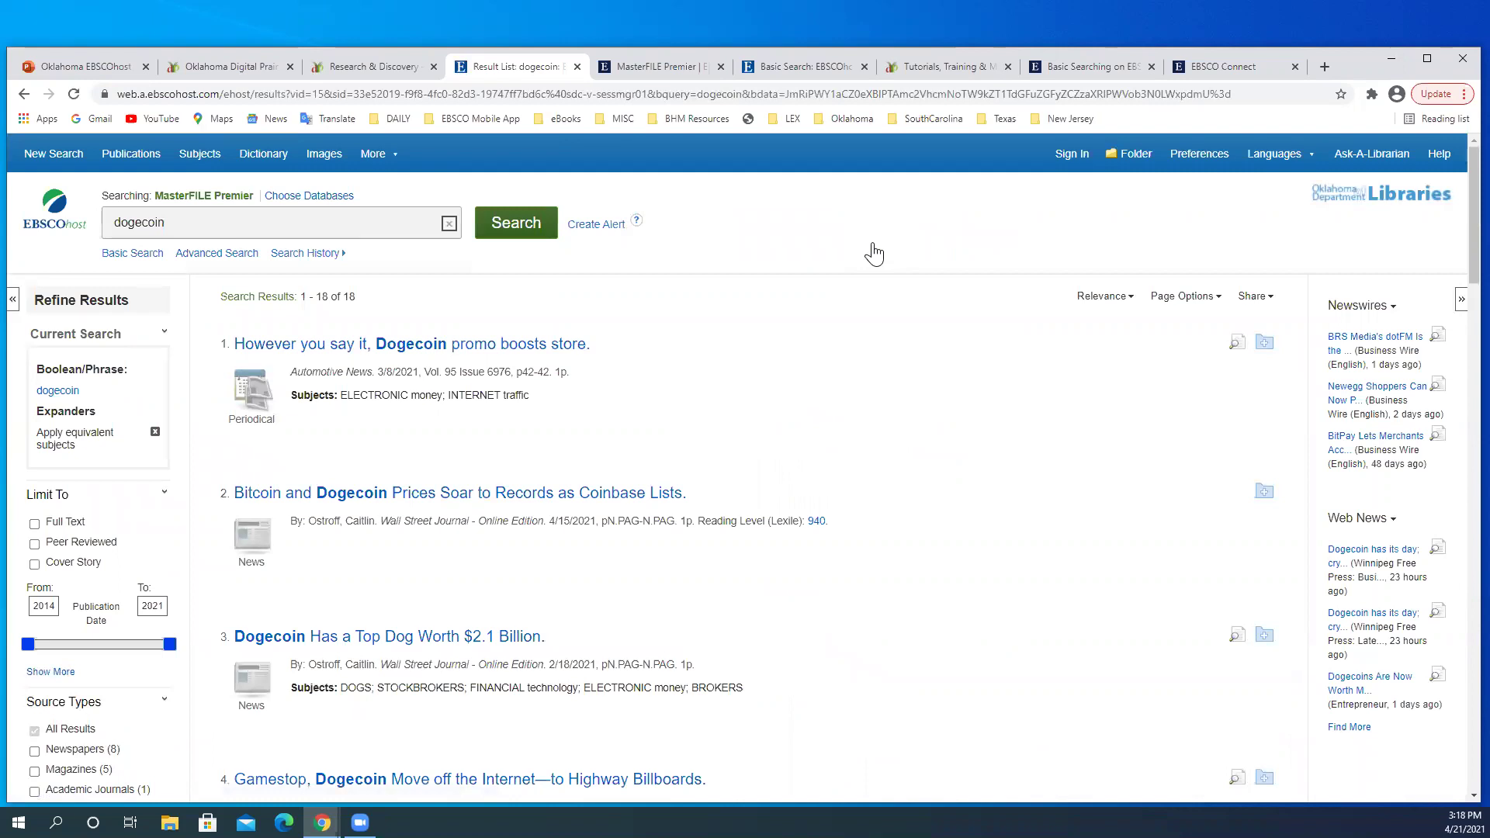
Step: Check the dogecoin result total and look over the source type, subject and publication filters
left_click_drag(351, 307, 313, 308)
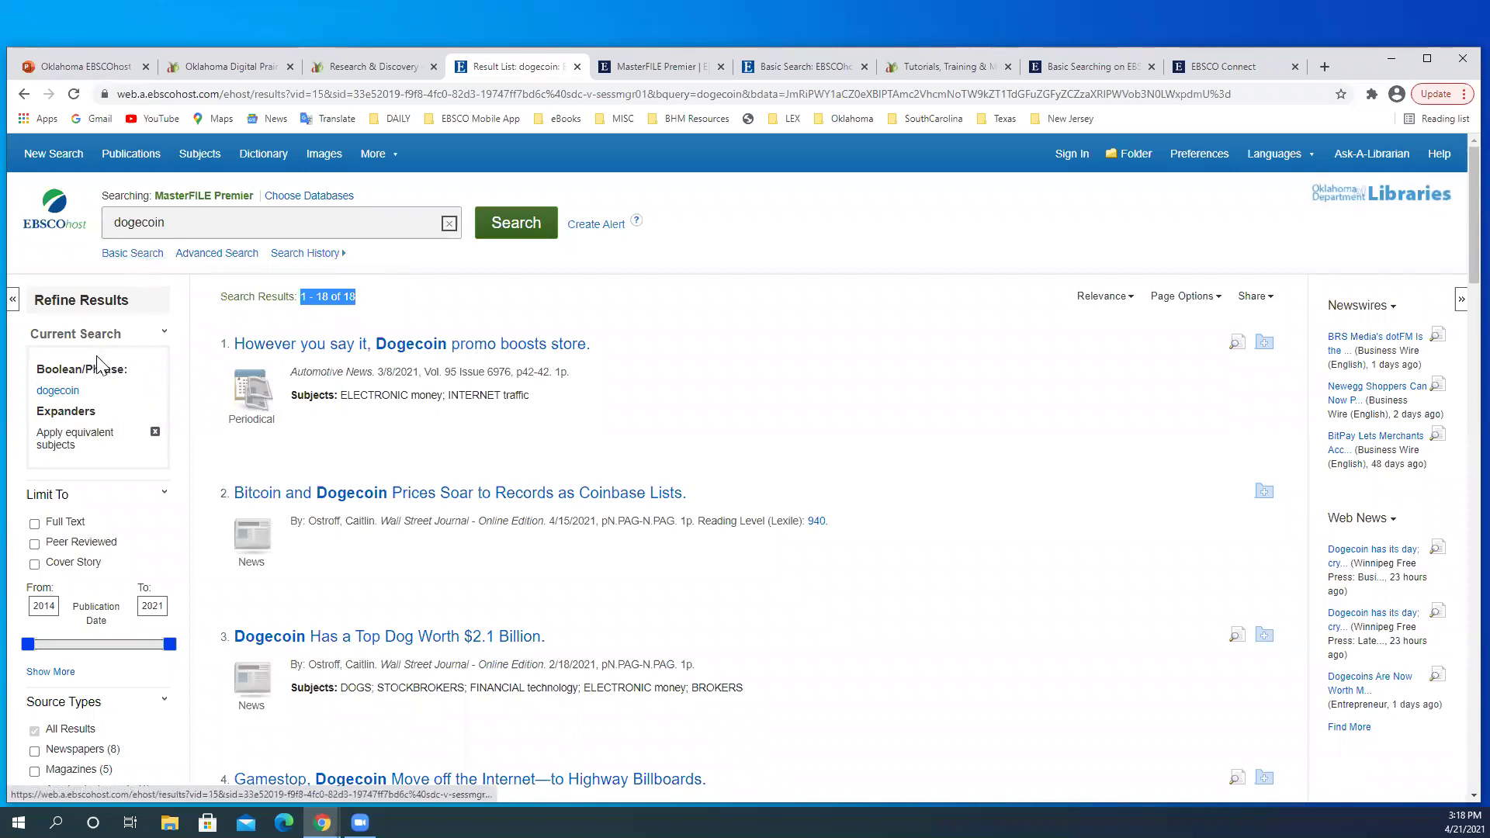
scroll(99, 365, "down", 5)
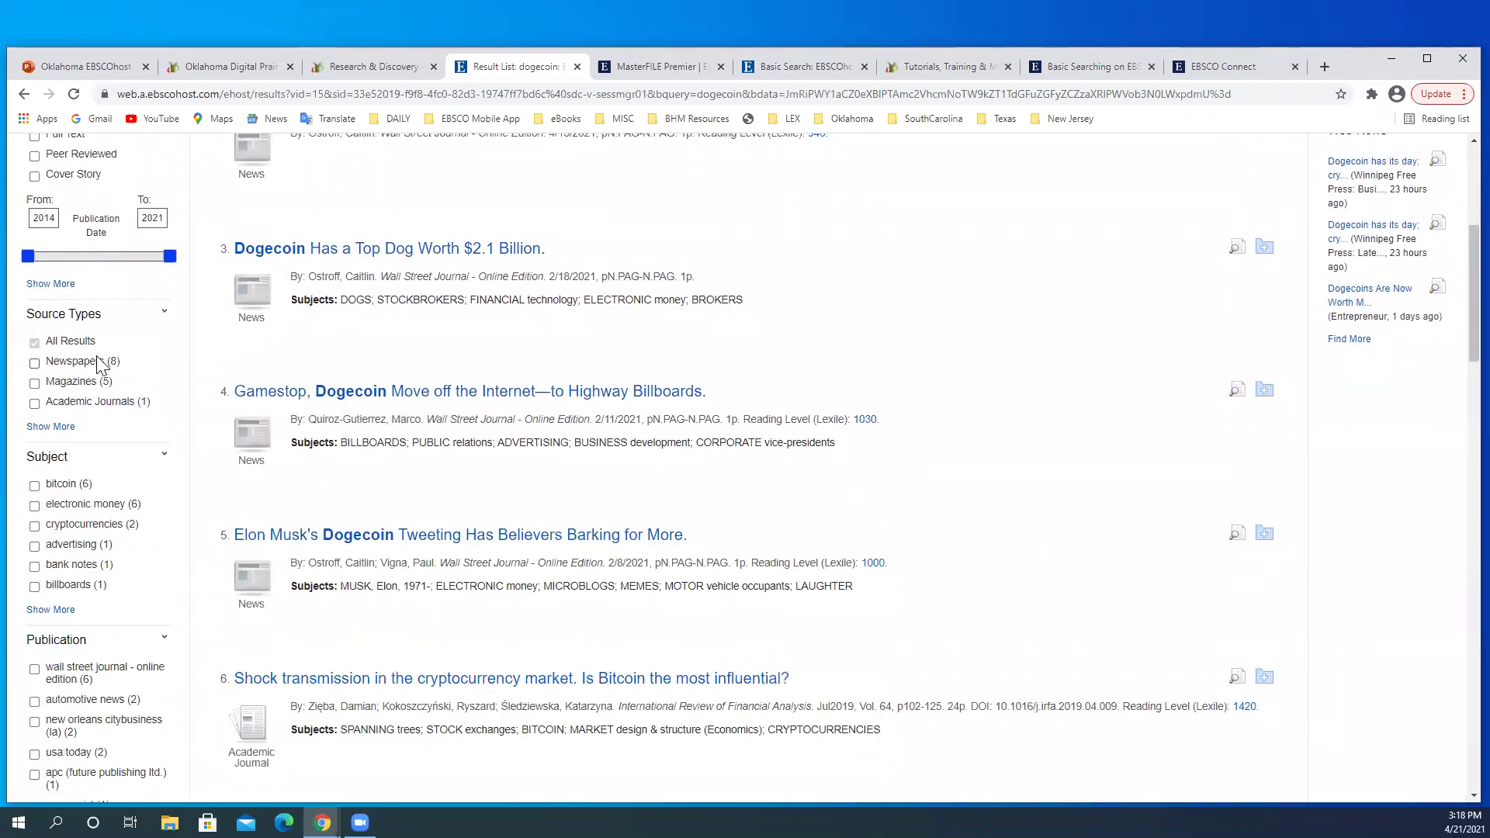
scroll(100, 365, "up", 1)
scroll(99, 365, "up", 4)
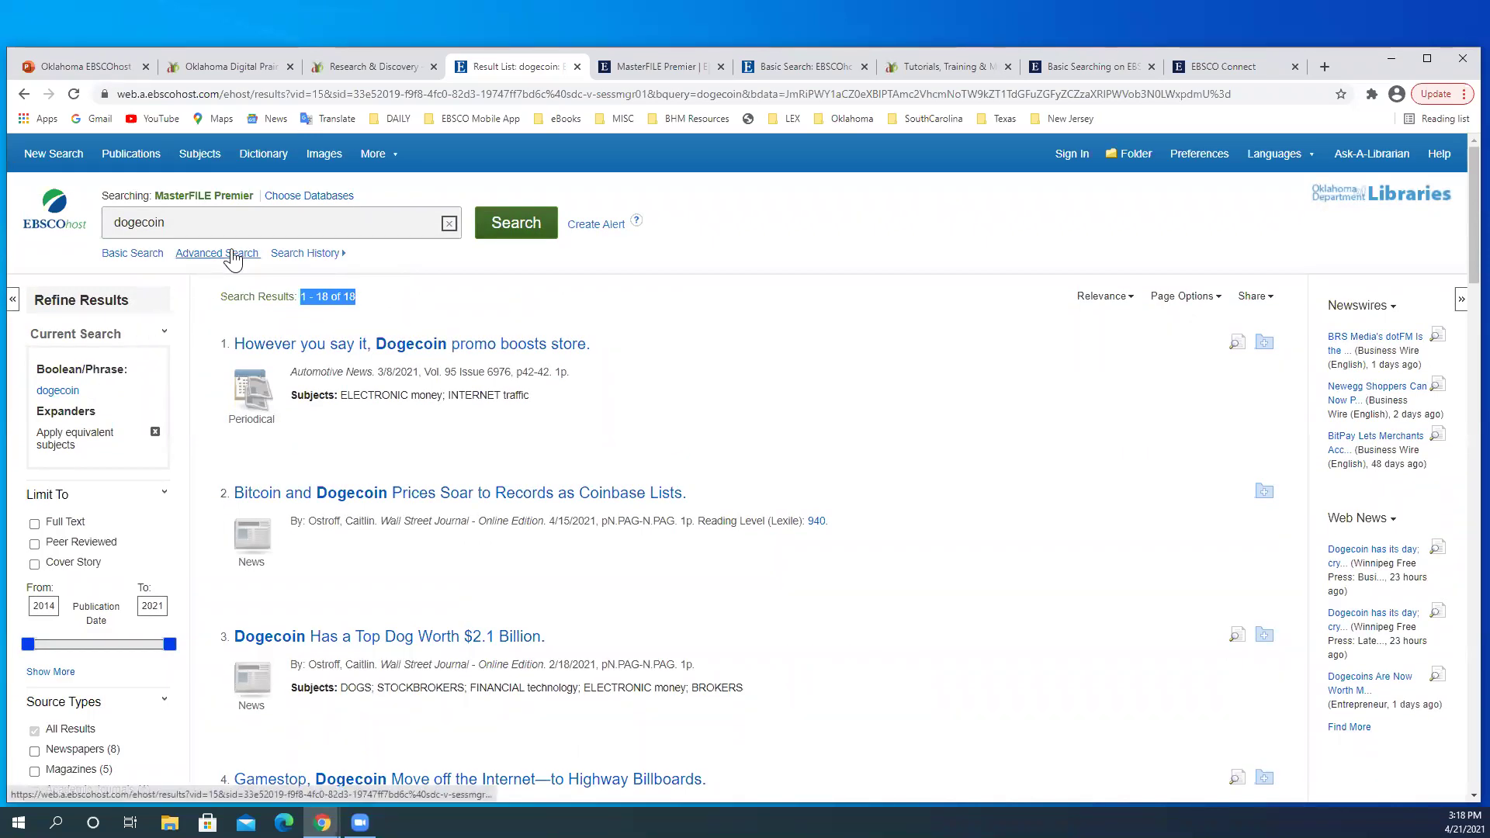
Step: Carry the dogecoin search over to Advanced Search and enable also searching within the full text of the articles
left_click(233, 254)
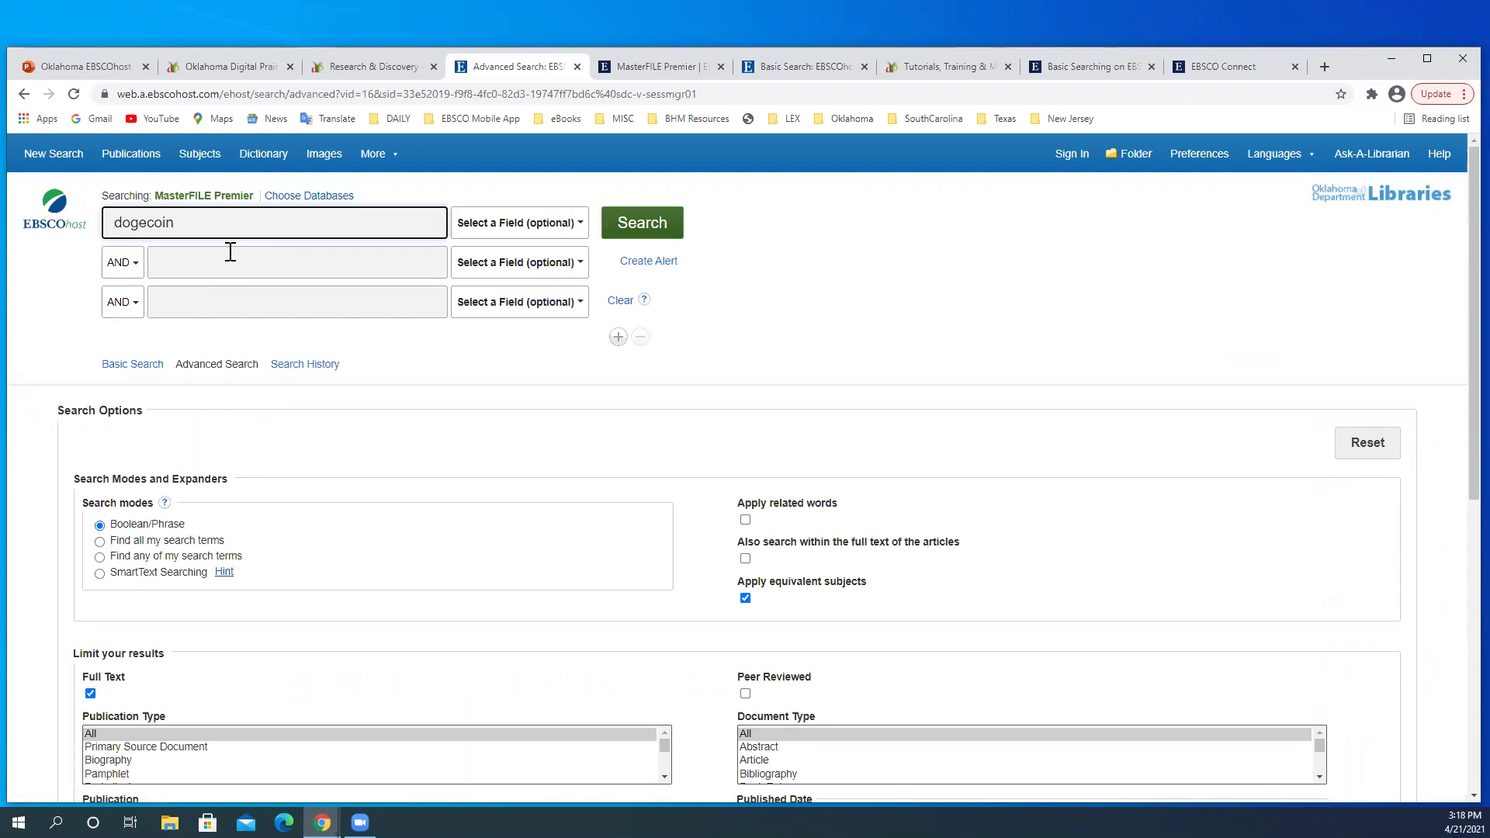
left_click(188, 220)
double_click(158, 220)
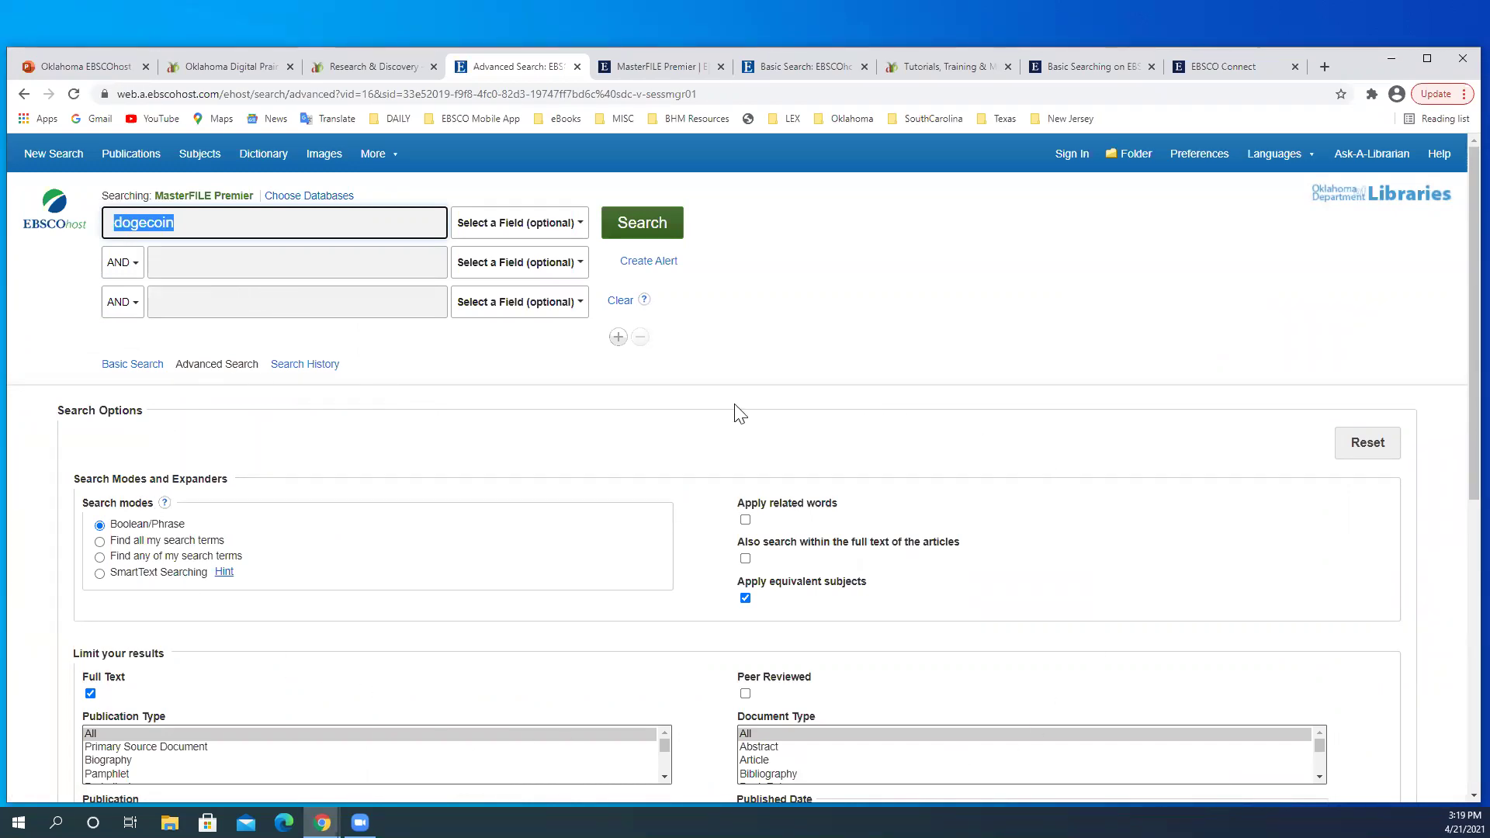
mouse_move(745, 557)
left_mouse_down()
mouse_move(741, 543)
mouse_move(962, 545)
mouse_move(735, 537)
left_mouse_up()
left_click(962, 545)
left_click(974, 558)
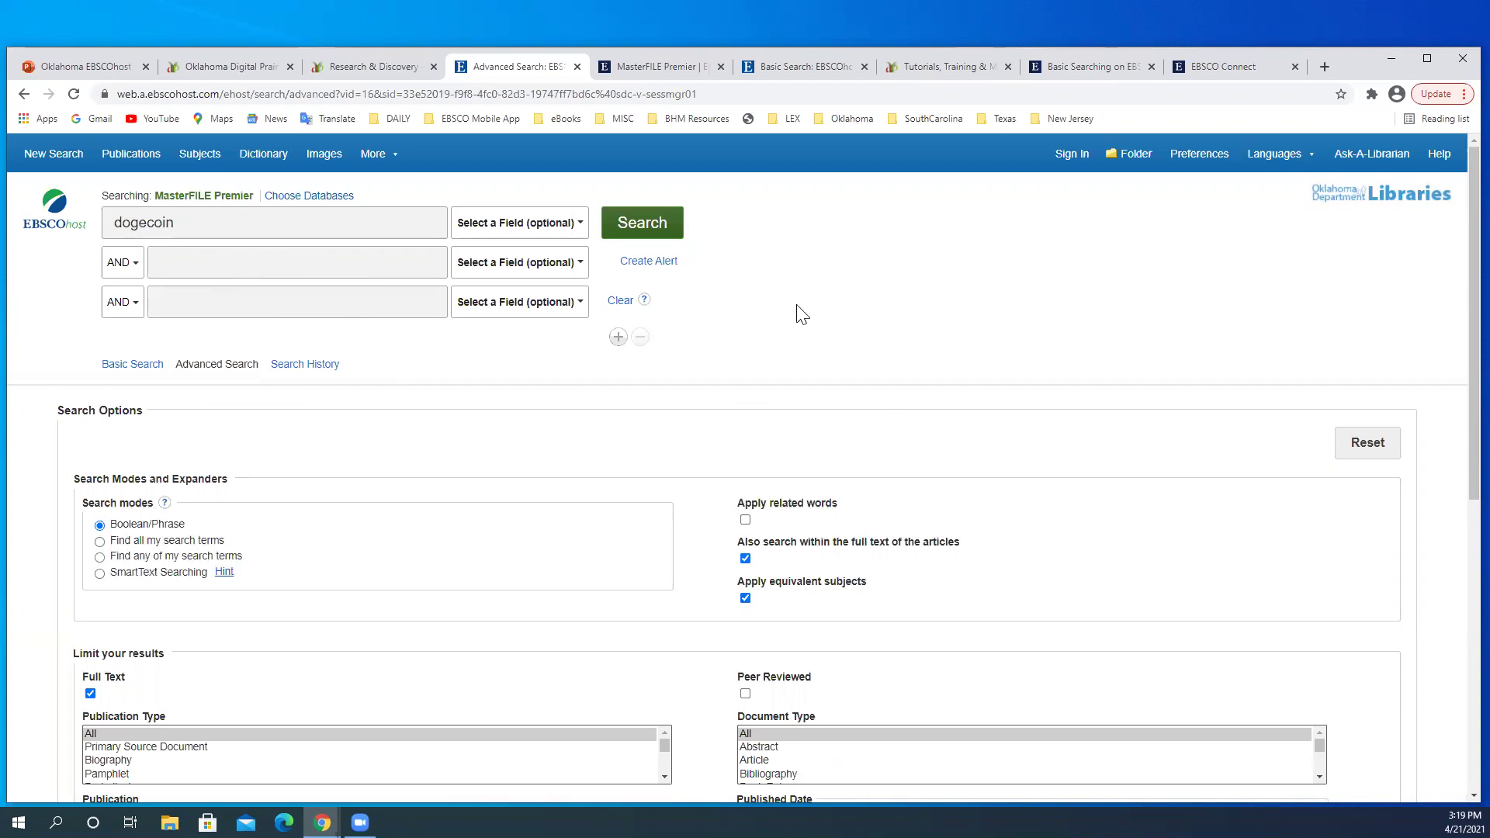
Step: Review the remaining limiters, run the advanced dogecoin search with full-text searching enabled, and check the result total
scroll(787, 590, "down", 3)
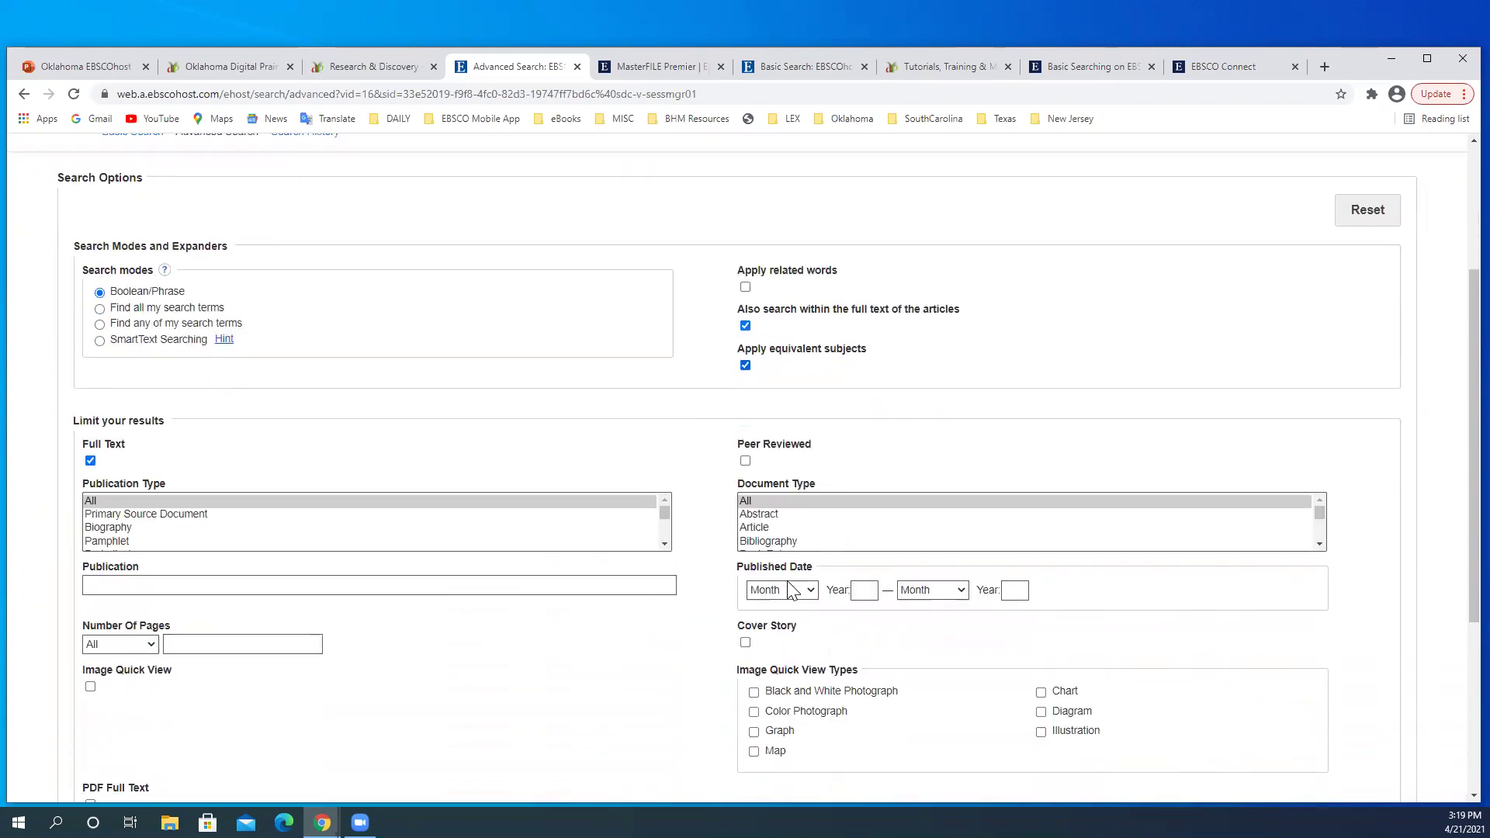
scroll(790, 591, "down", 1)
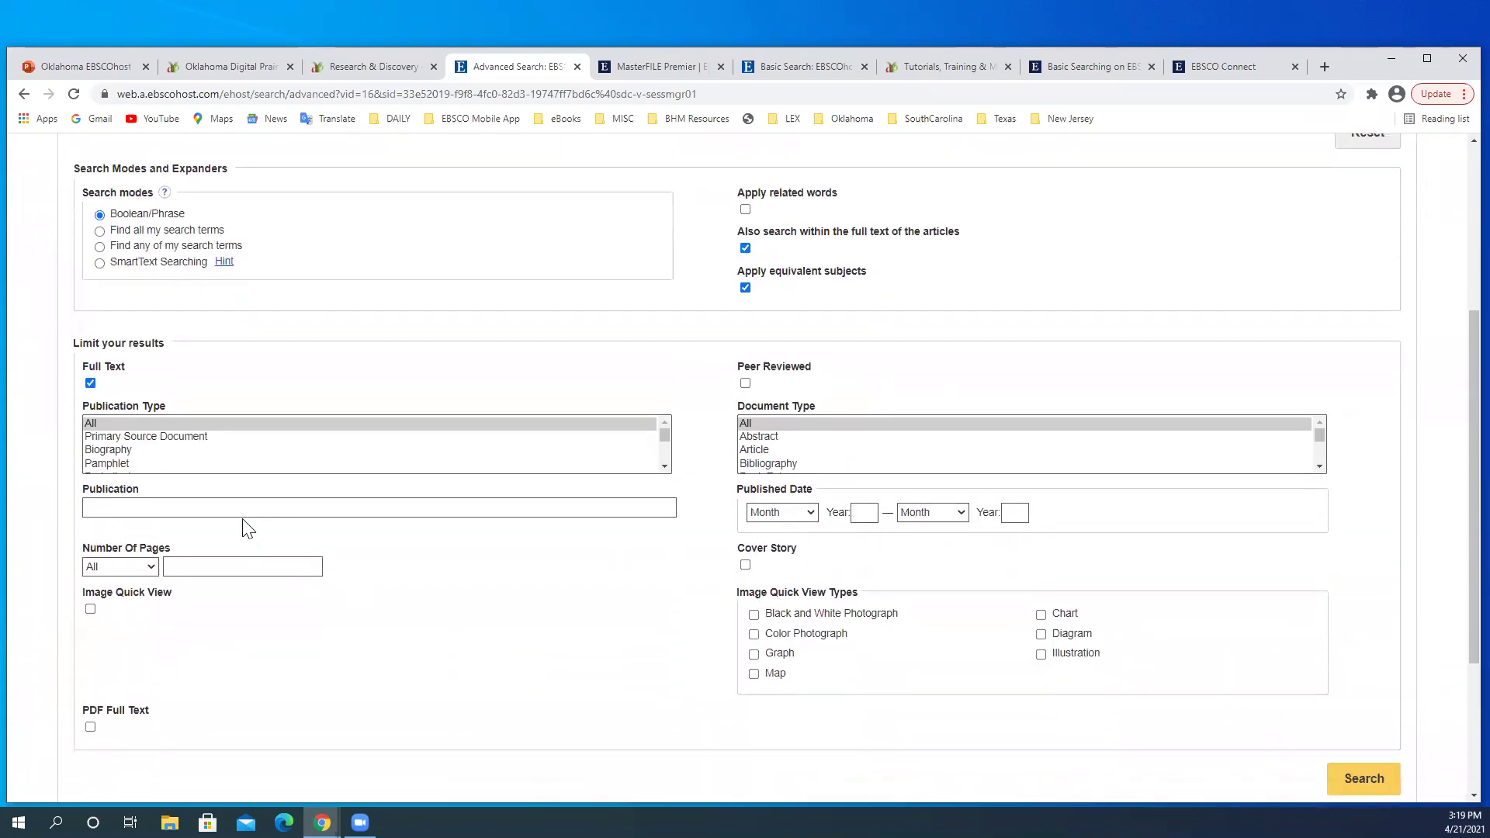
scroll(245, 517, "down", 1)
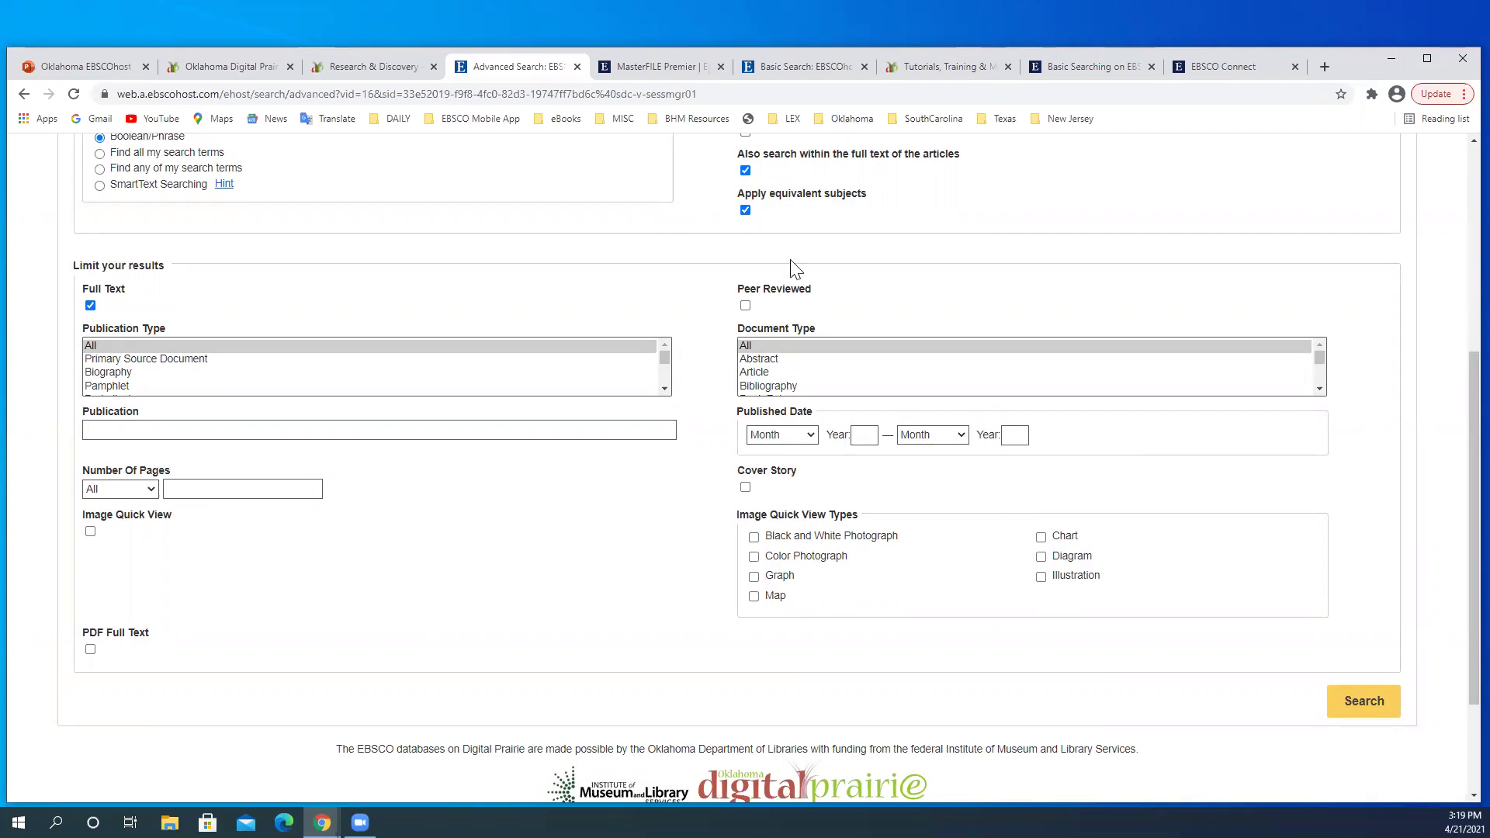
scroll(840, 375, "down", 1)
scroll(841, 375, "down", 5)
scroll(841, 377, "up", 6)
scroll(829, 318, "up", 2)
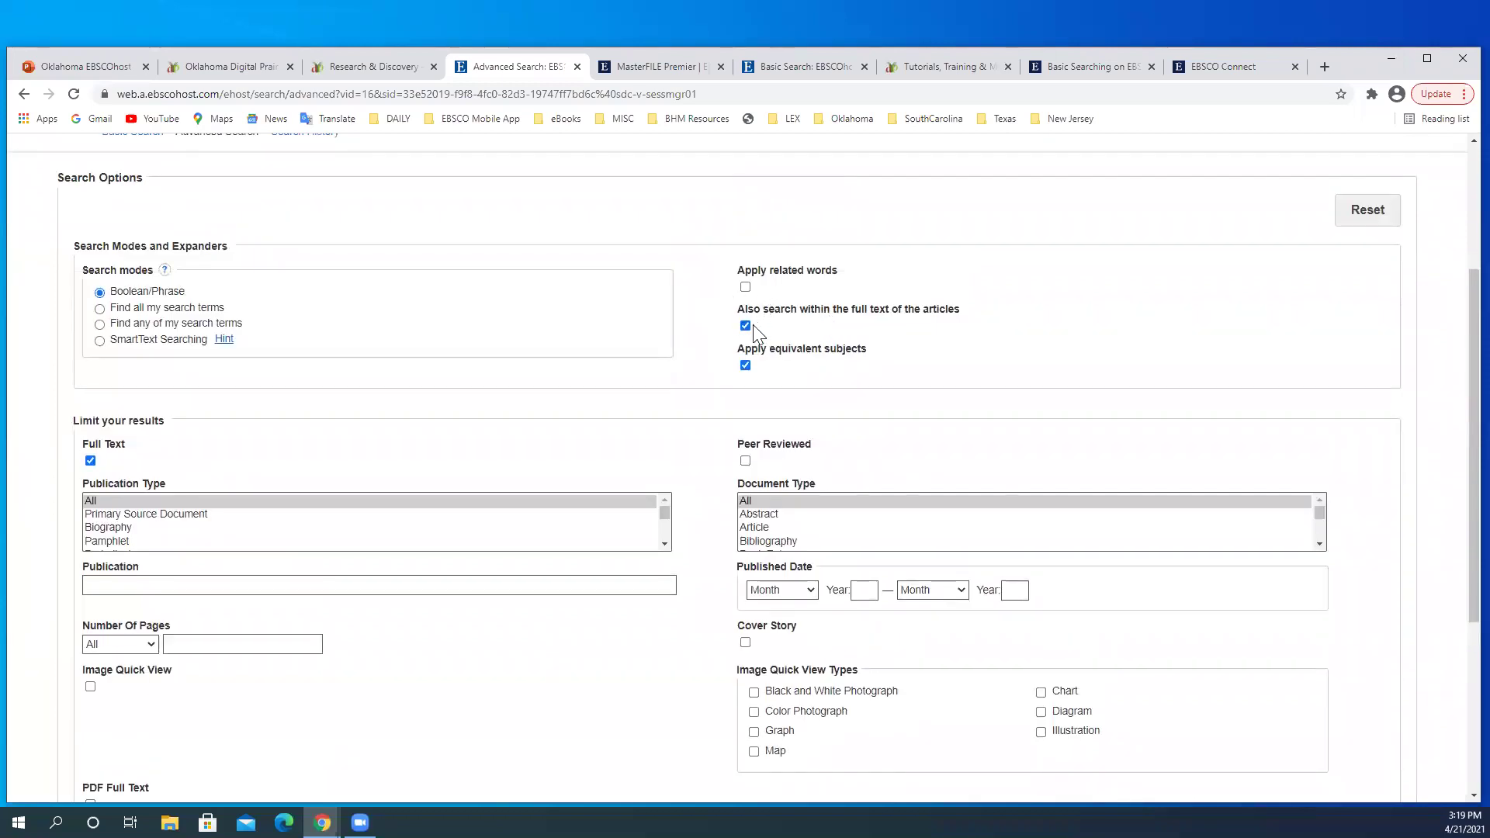
scroll(753, 325, "up", 3)
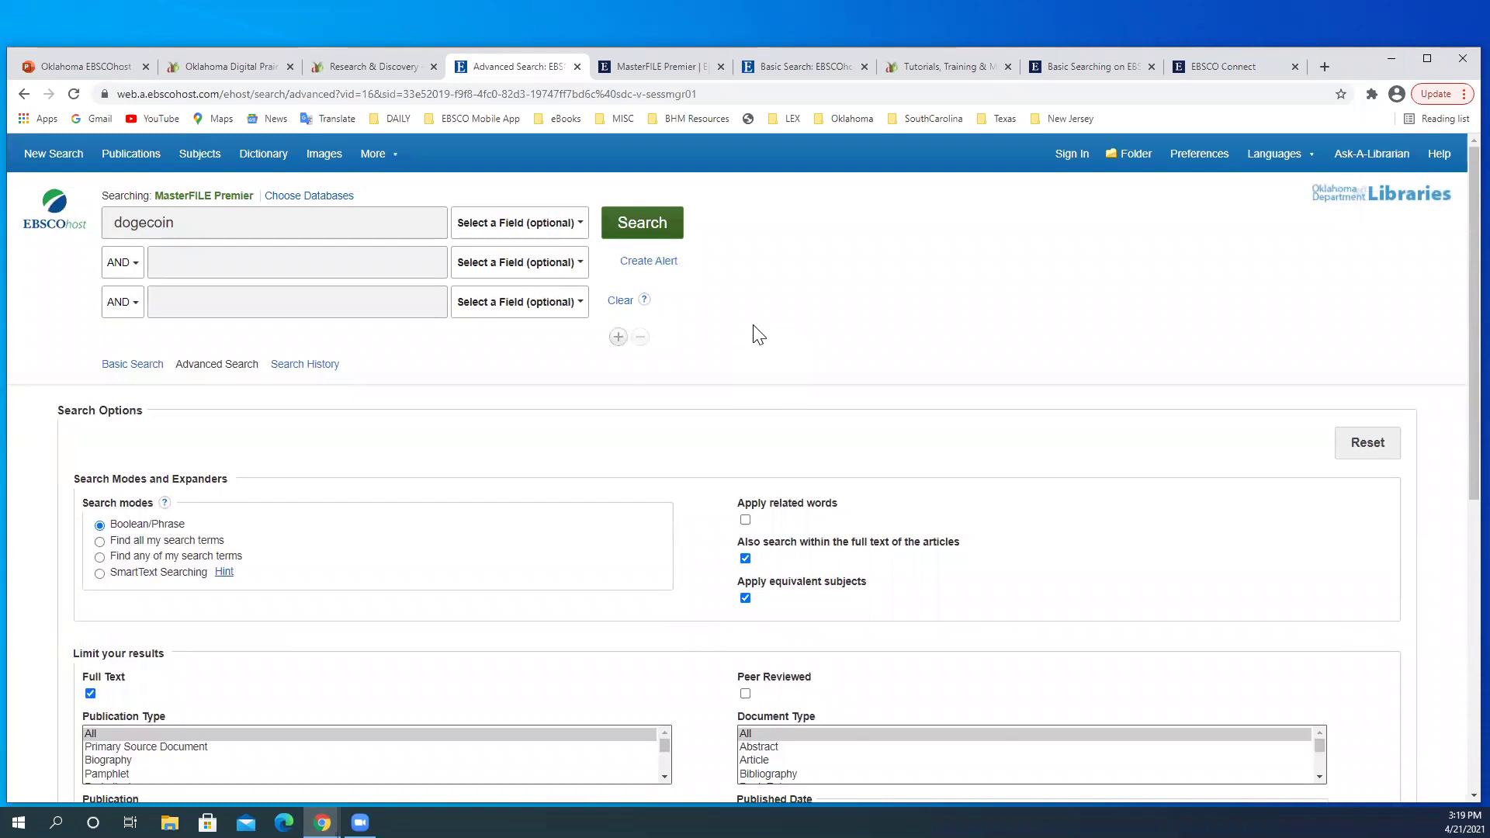
left_click(654, 230)
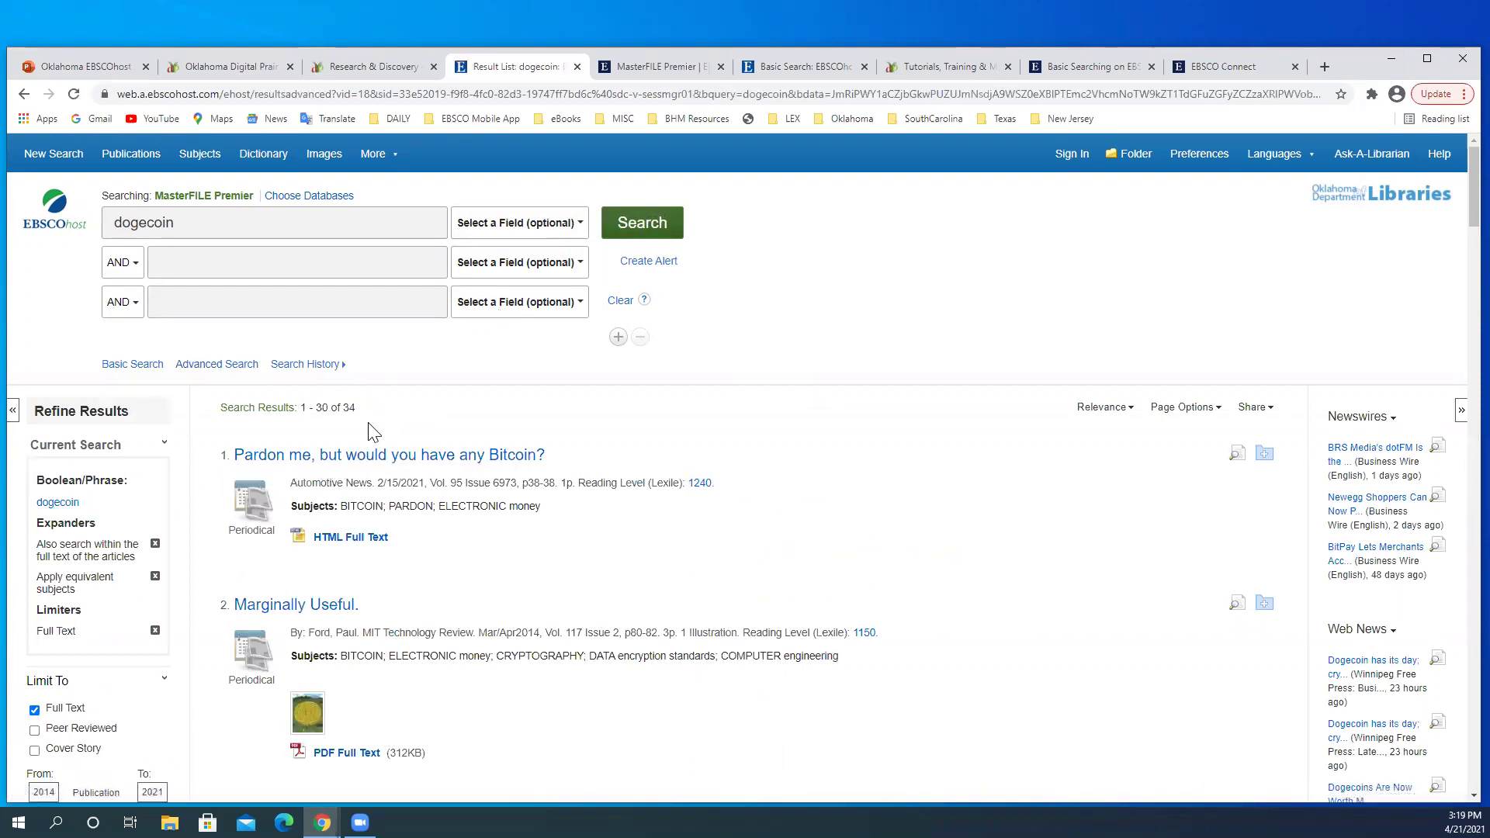
left_click_drag(359, 406, 346, 408)
Step: Start a new Basic Search for kamala harris and check the result total
left_click(56, 157)
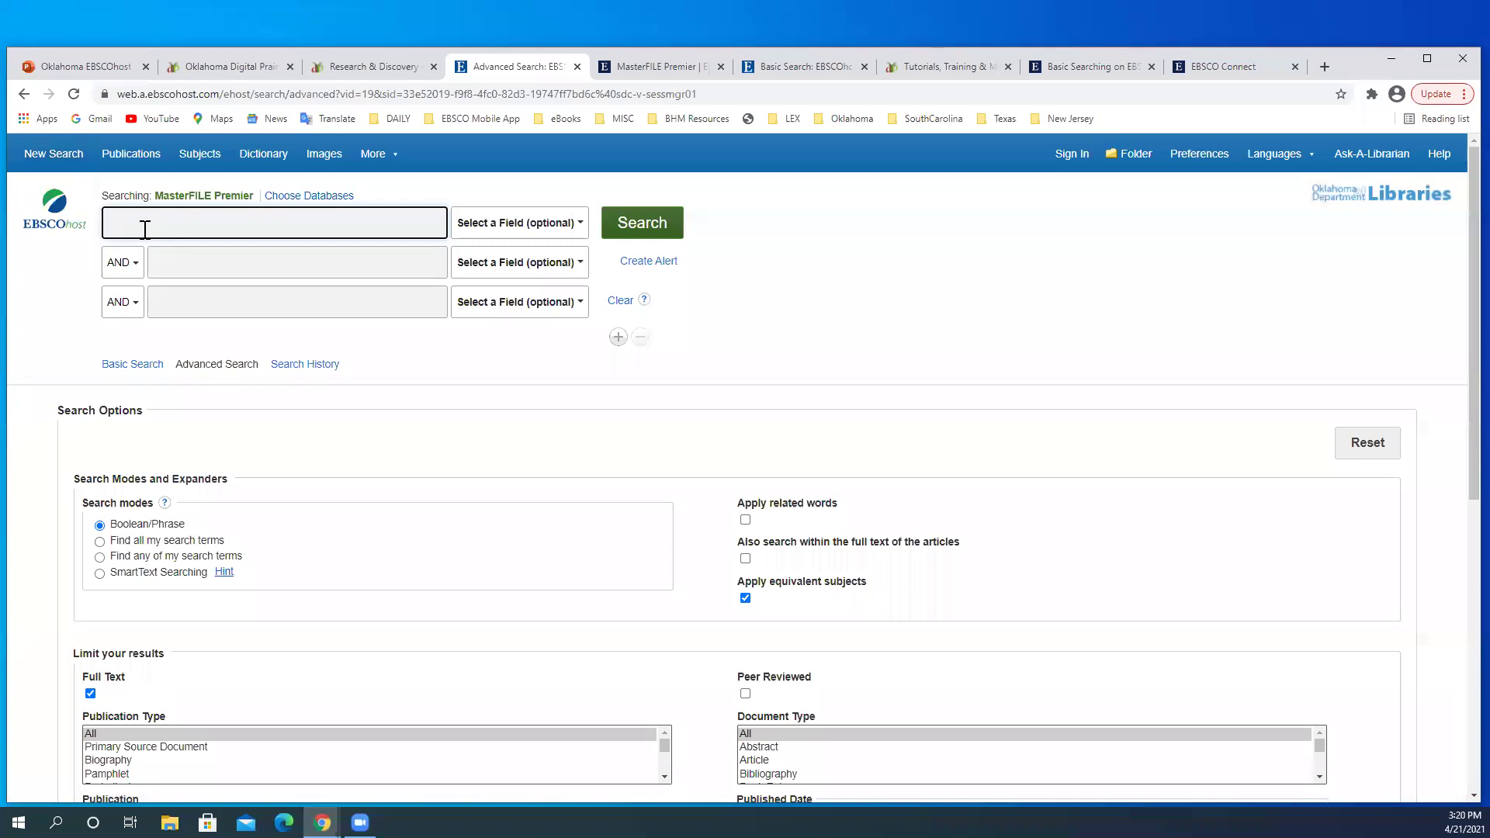
left_click(134, 366)
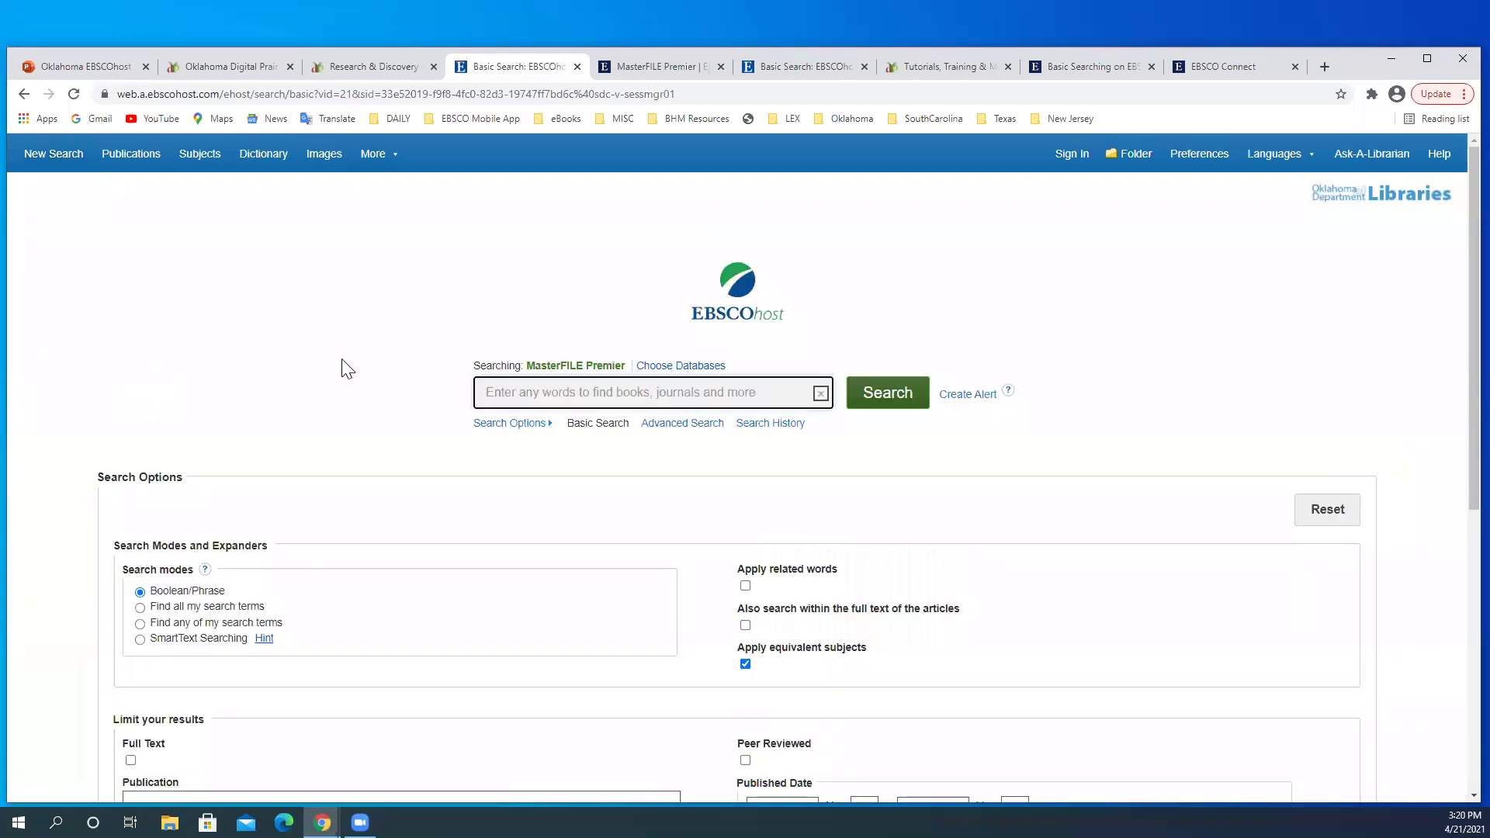
type("kama")
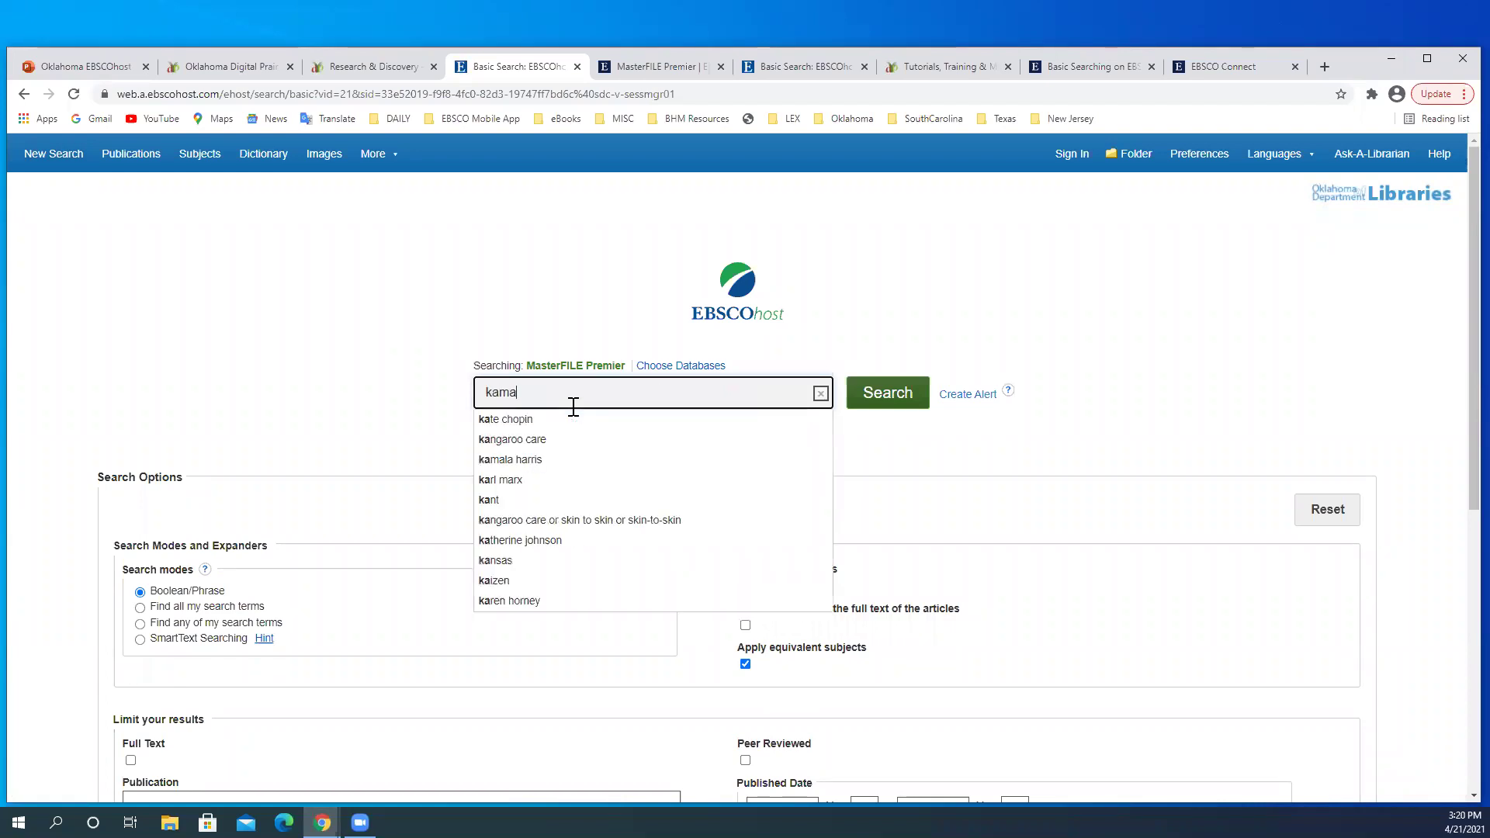
type("la harris")
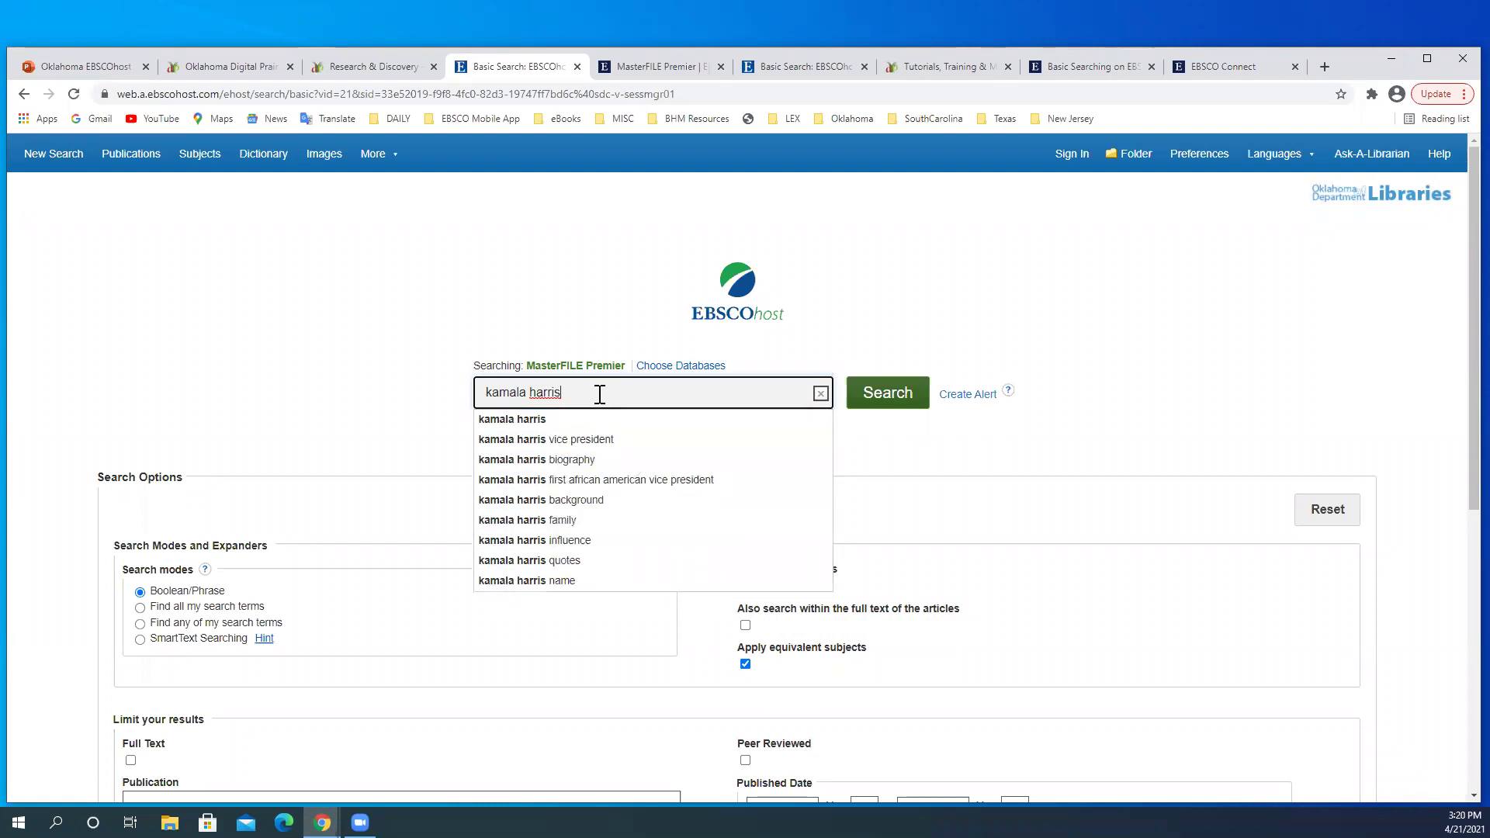
left_click(898, 402)
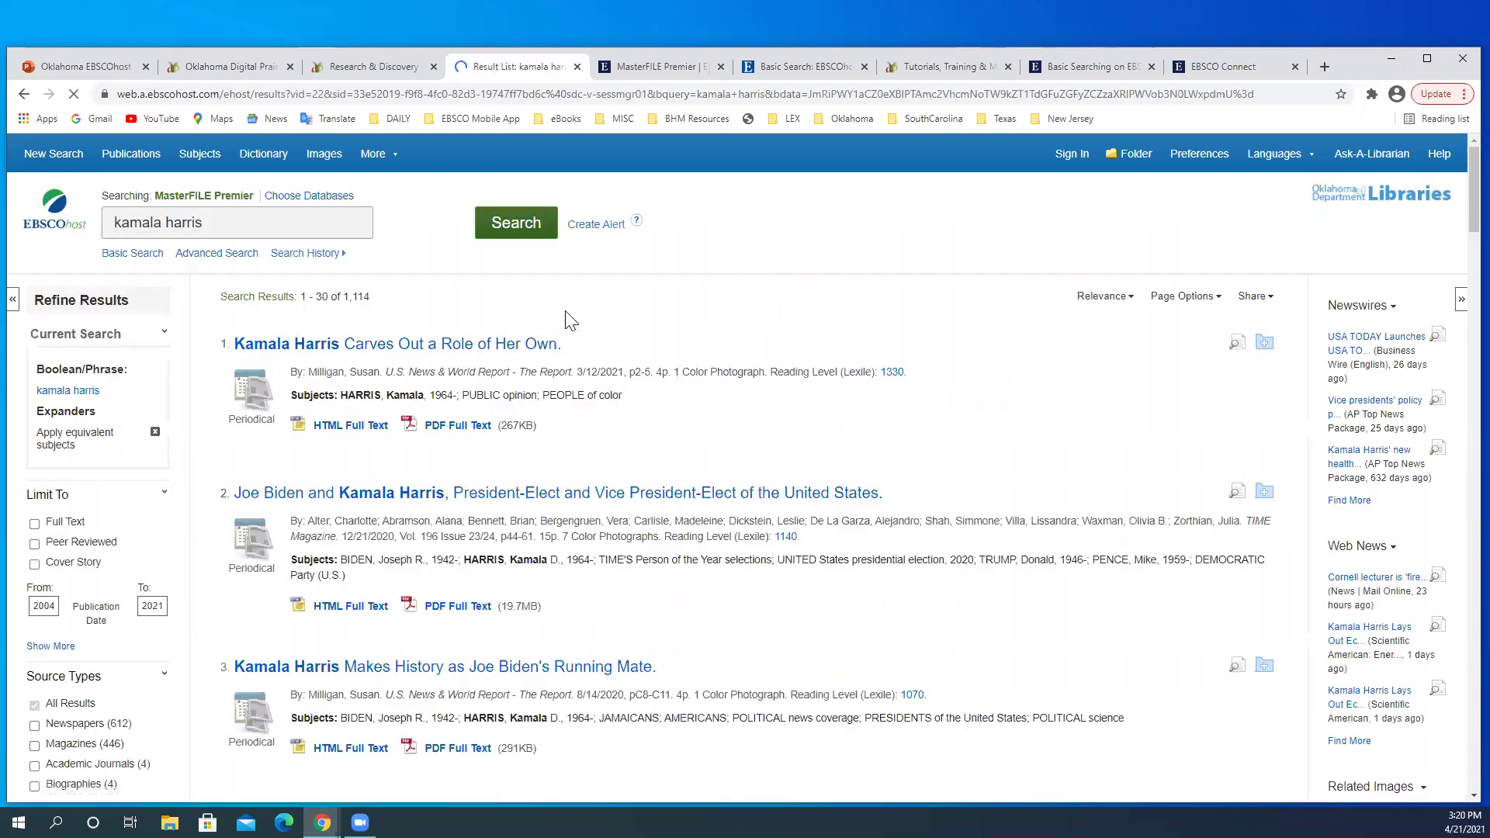
left_click_drag(371, 297, 342, 298)
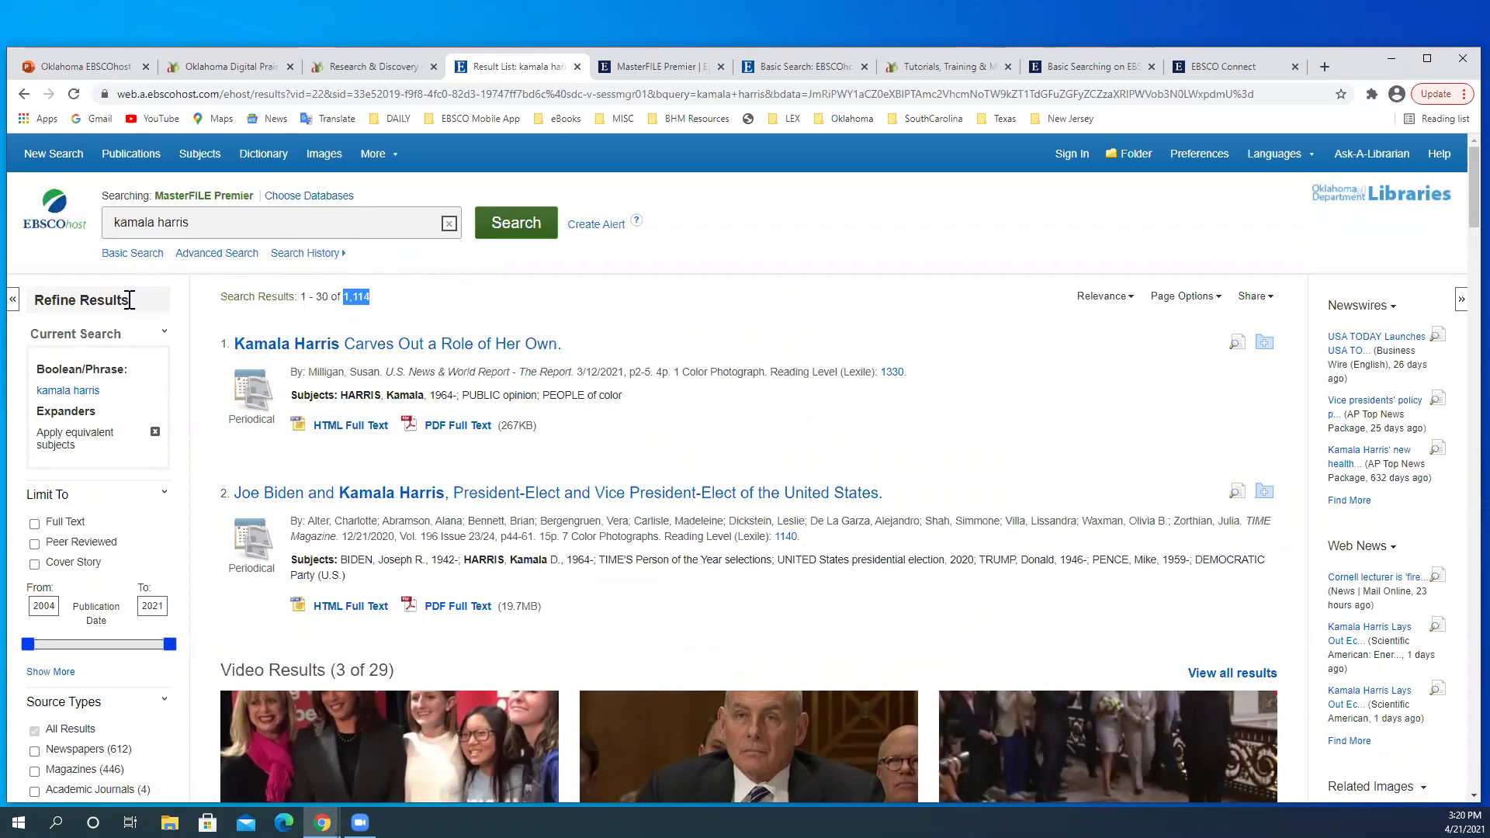
Step: Limit the kamala harris results to Cover Story and check the new result total
scroll(88, 412, "down", 2)
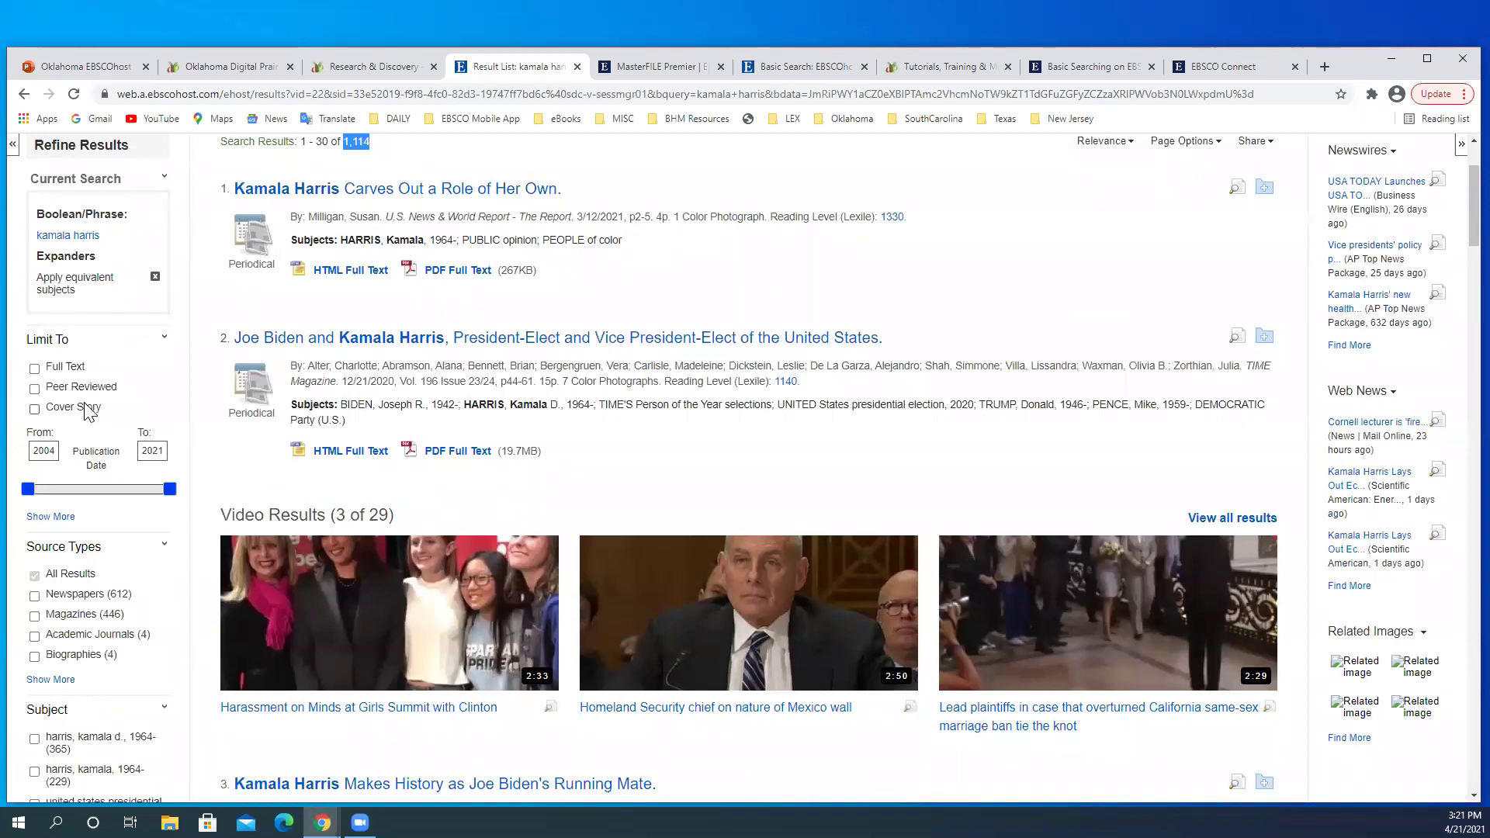
left_click(35, 409)
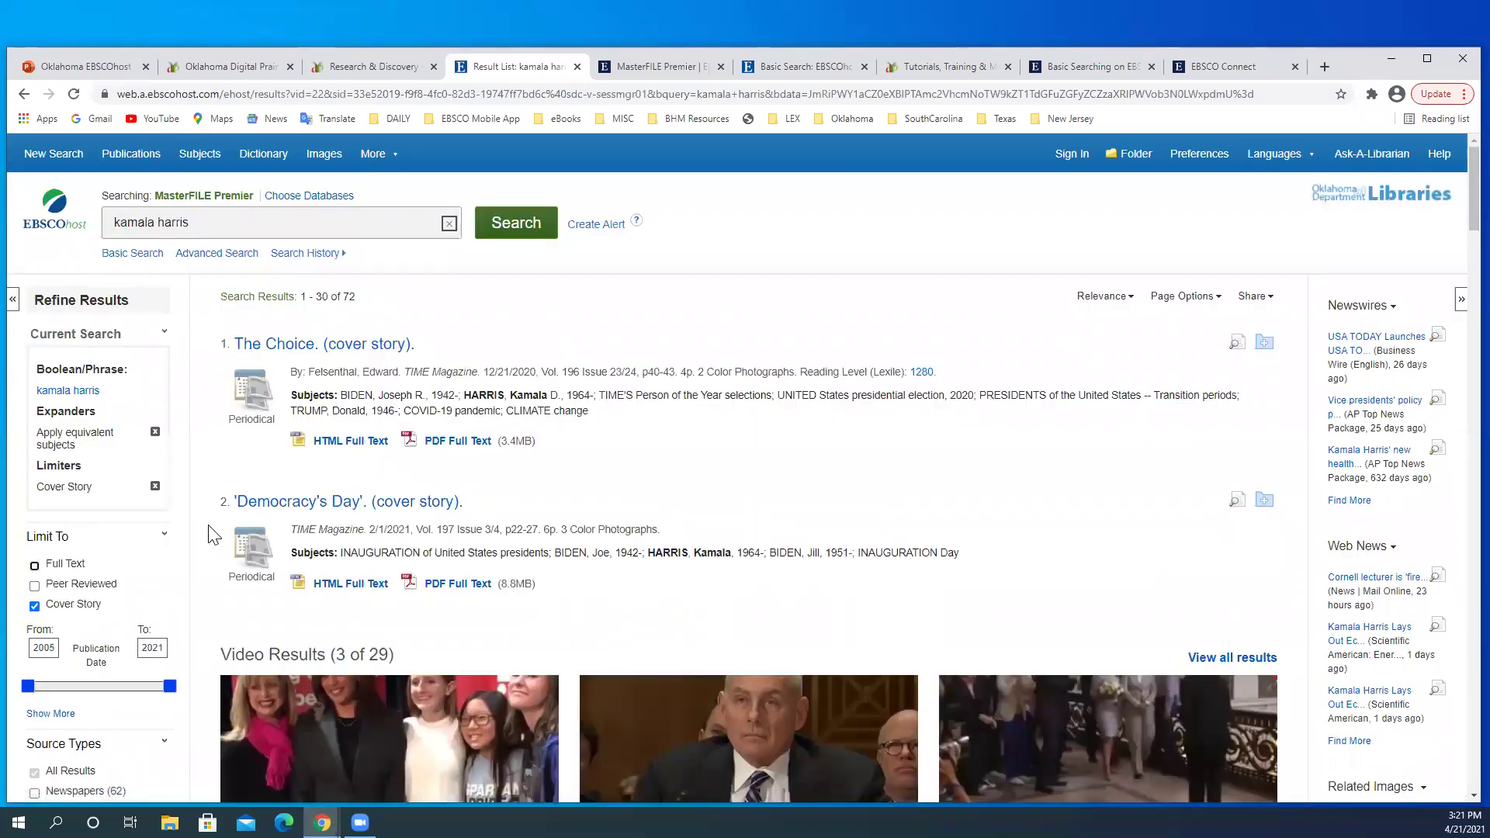
left_click_drag(370, 297, 340, 299)
Step: Set the start year of the publication date range to 2020 and apply it to the cover story results
scroll(93, 430, "down", 3)
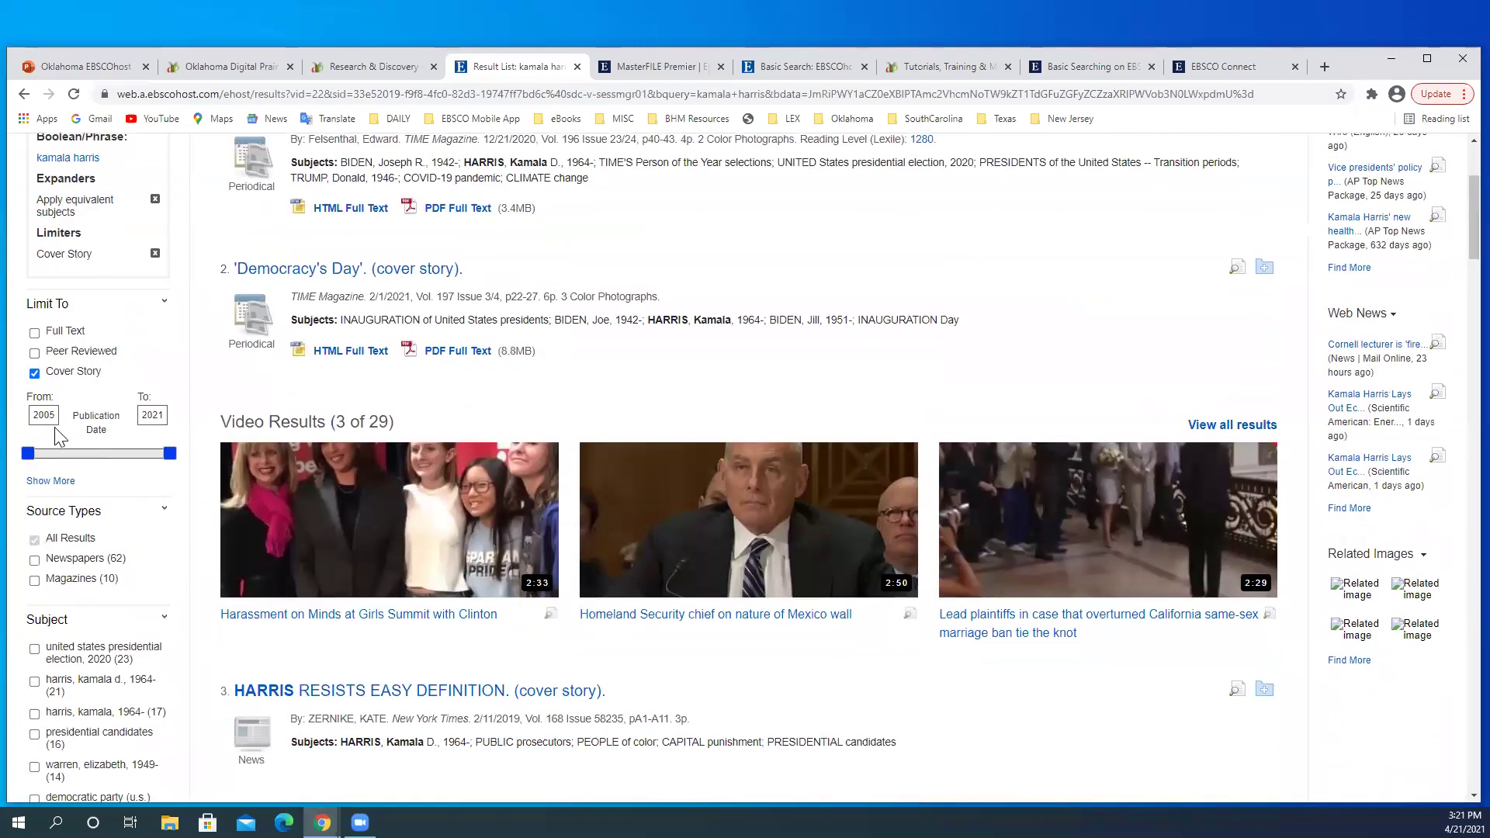
left_click_drag(57, 415, 44, 415)
left_click_drag(165, 417, 142, 415)
left_click(52, 415)
scroll(440, 321, "up", 3)
scroll(22, 548, "down", 1)
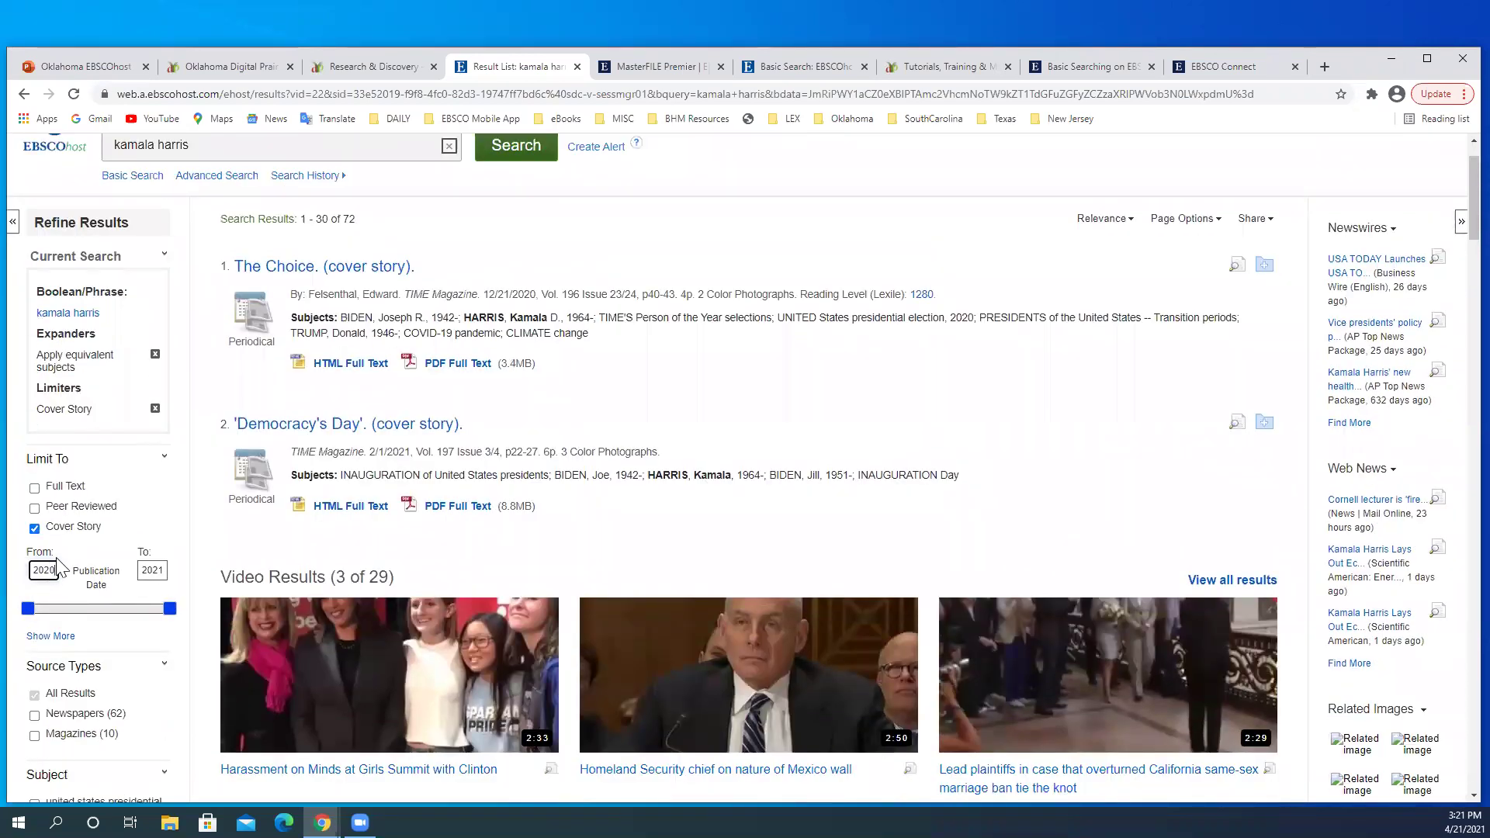
key("Return")
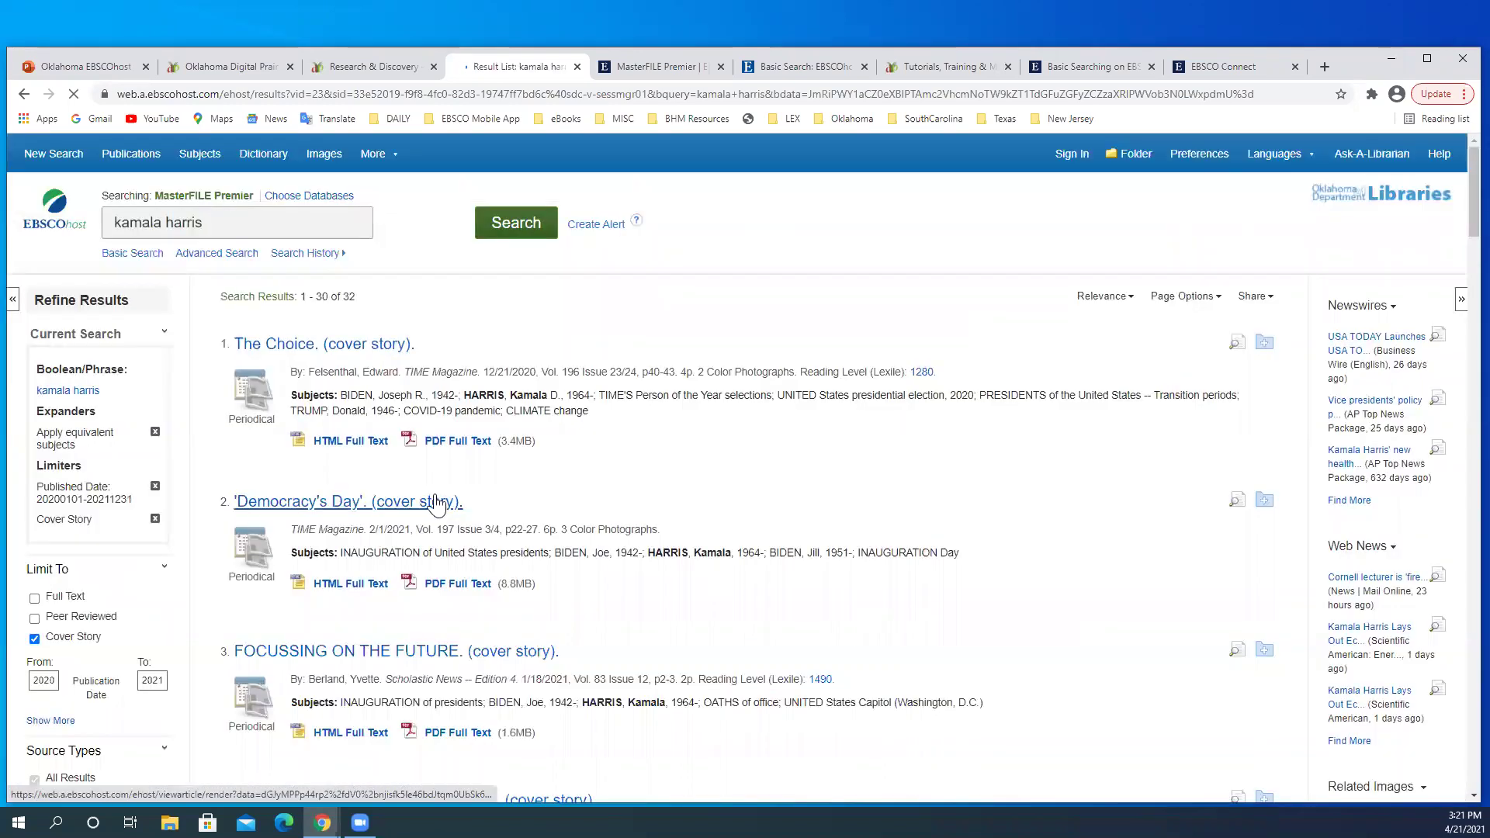
Step: Check the total of the date-limited cover story results and browse through the listed articles and filters
double_click(348, 298)
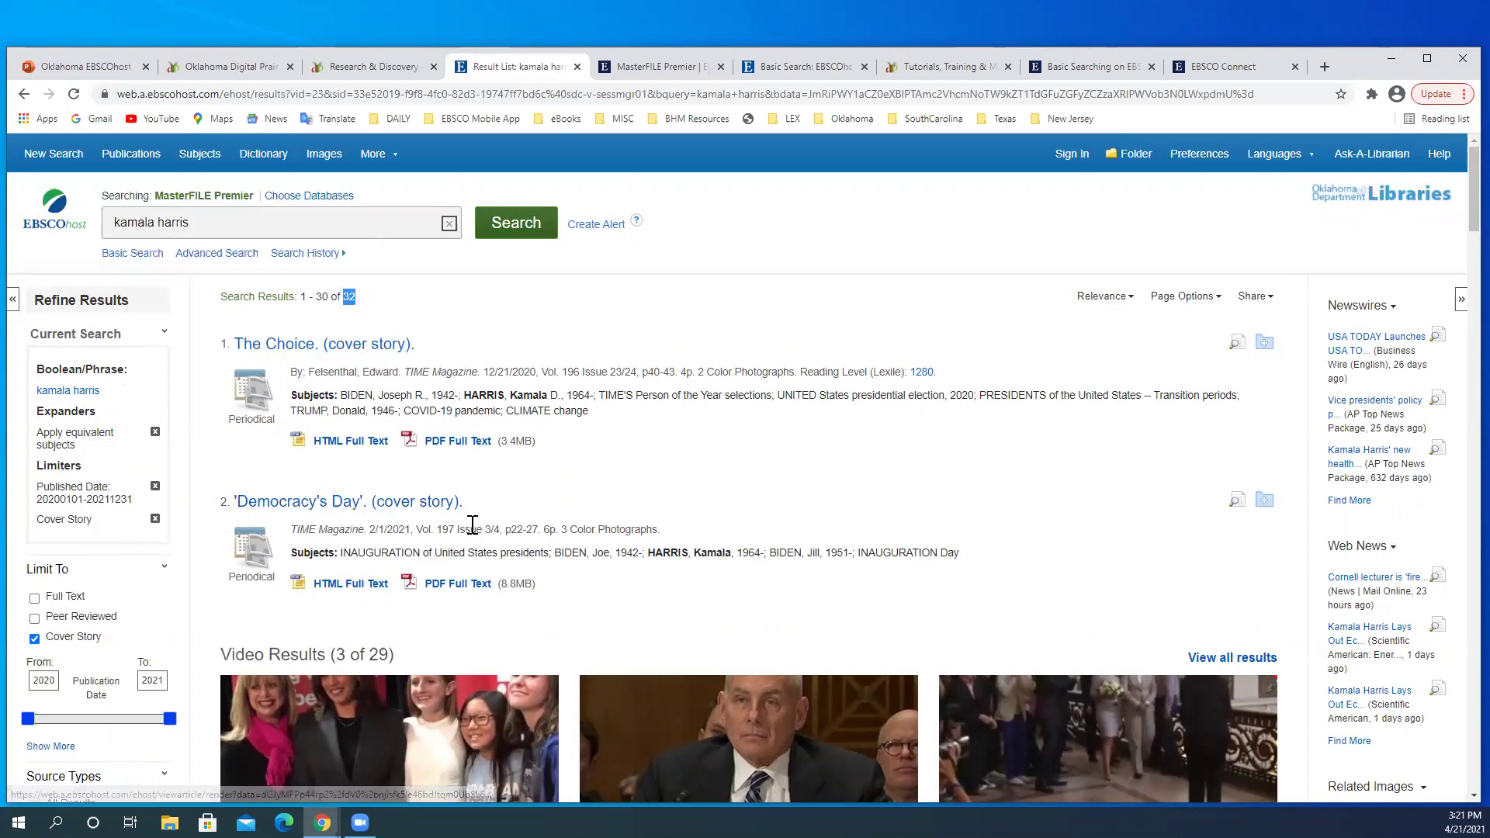
scroll(473, 528, "down", 4)
scroll(474, 538, "down", 7)
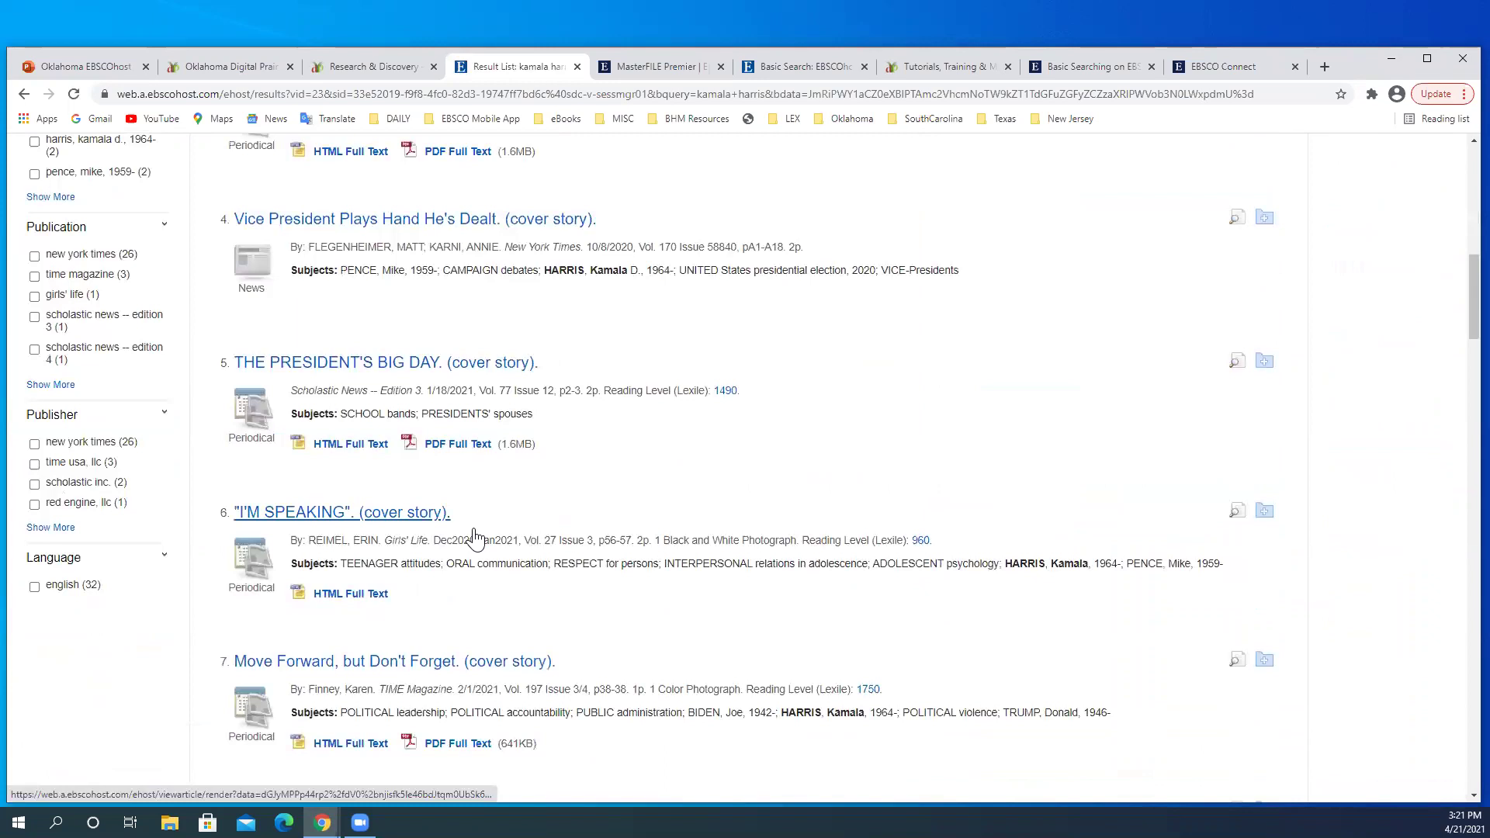
scroll(475, 538, "down", 1)
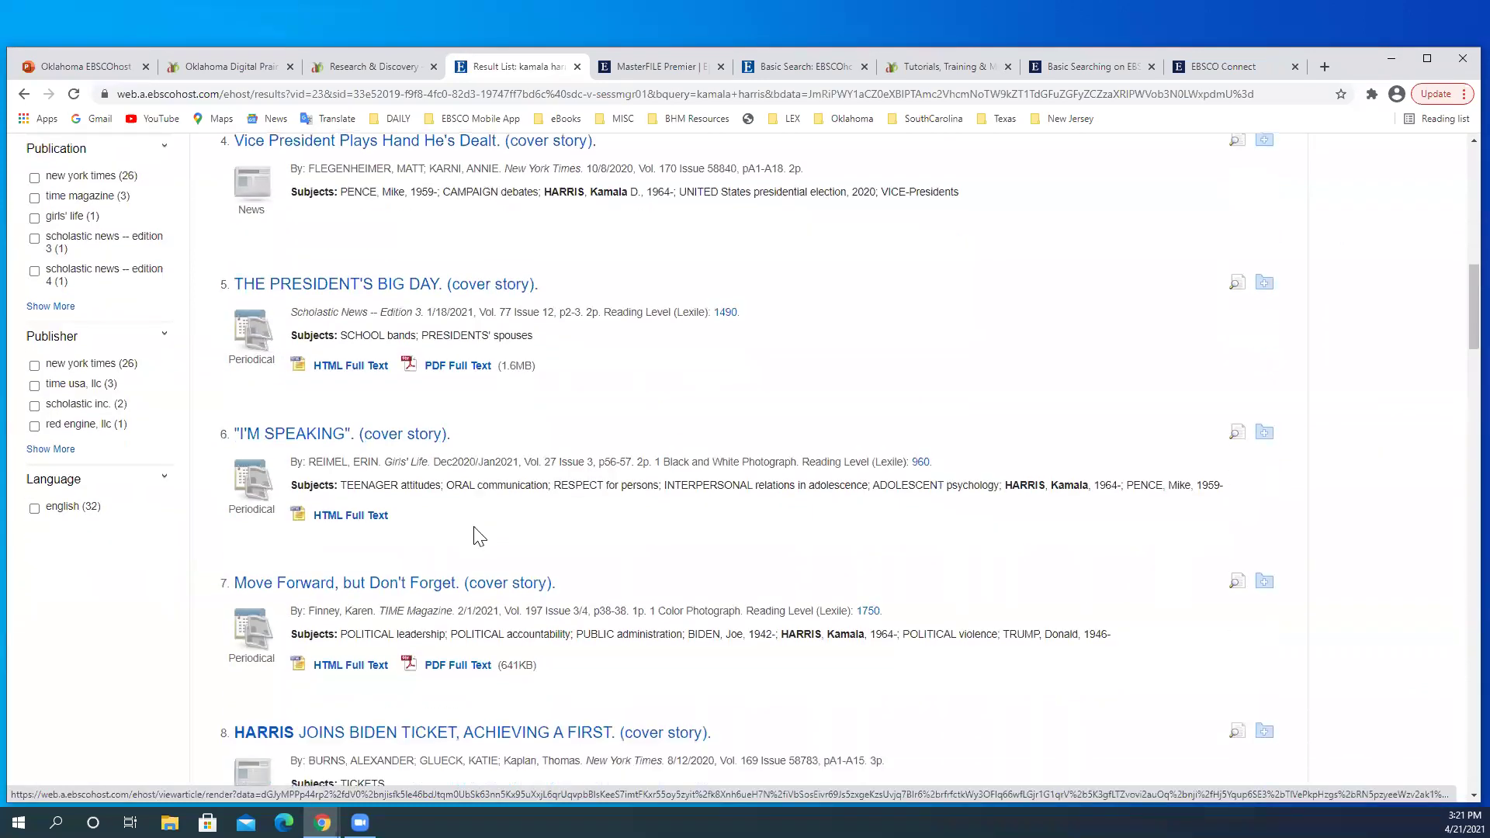
scroll(478, 536, "down", 1)
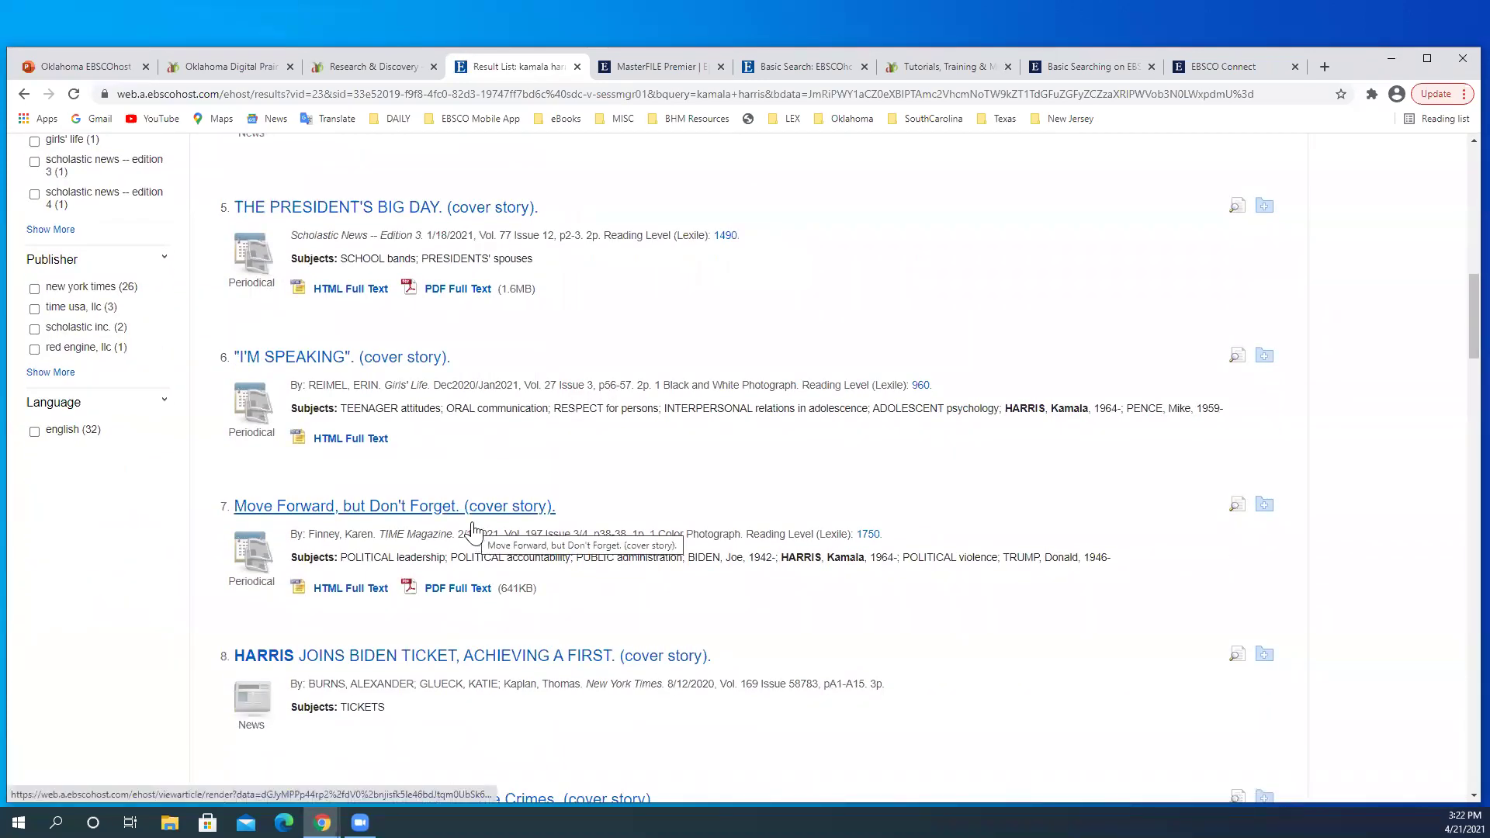
scroll(475, 504, "up", 4)
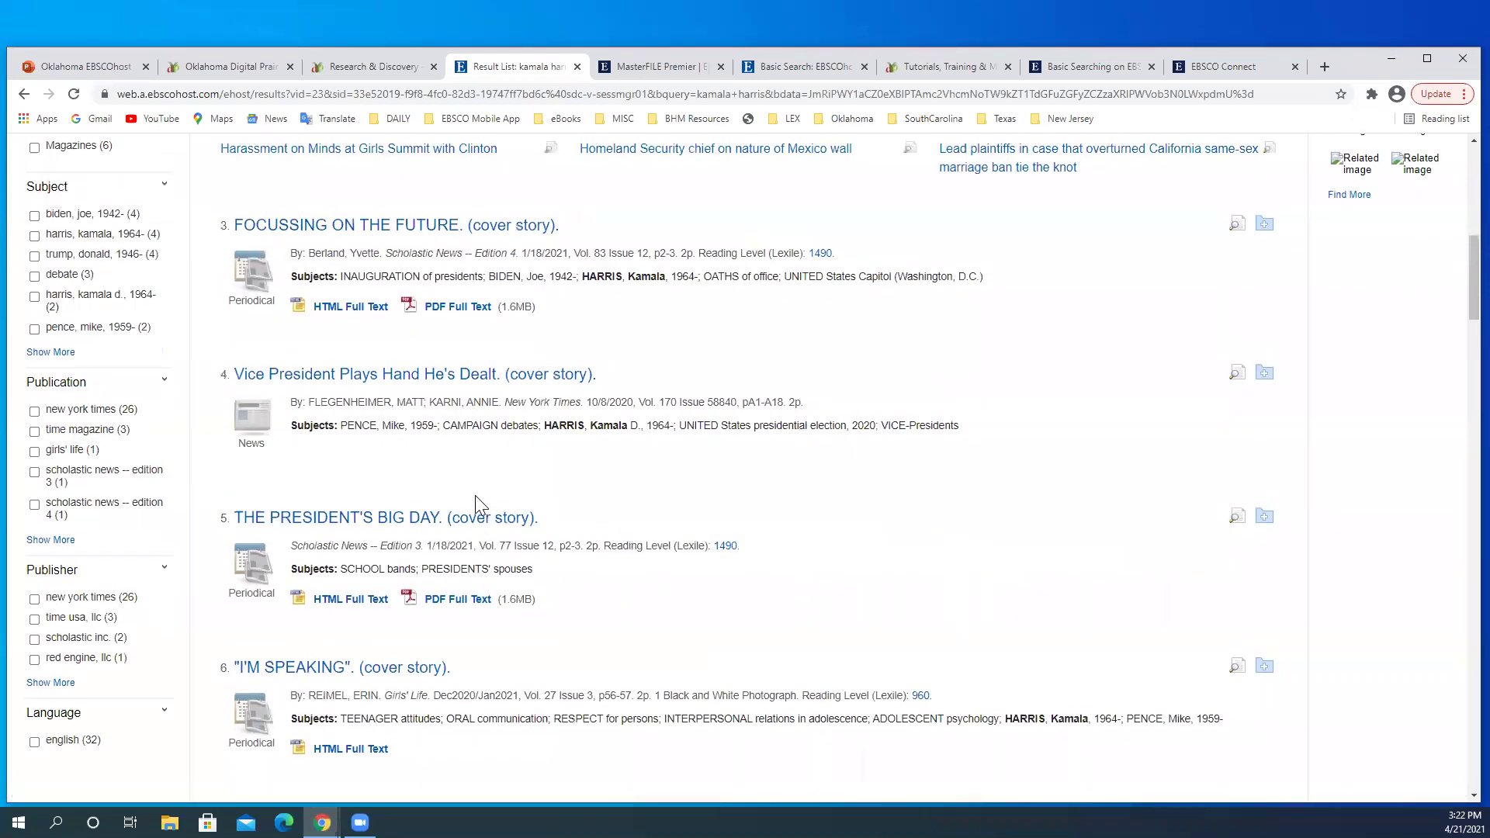
scroll(477, 505, "up", 4)
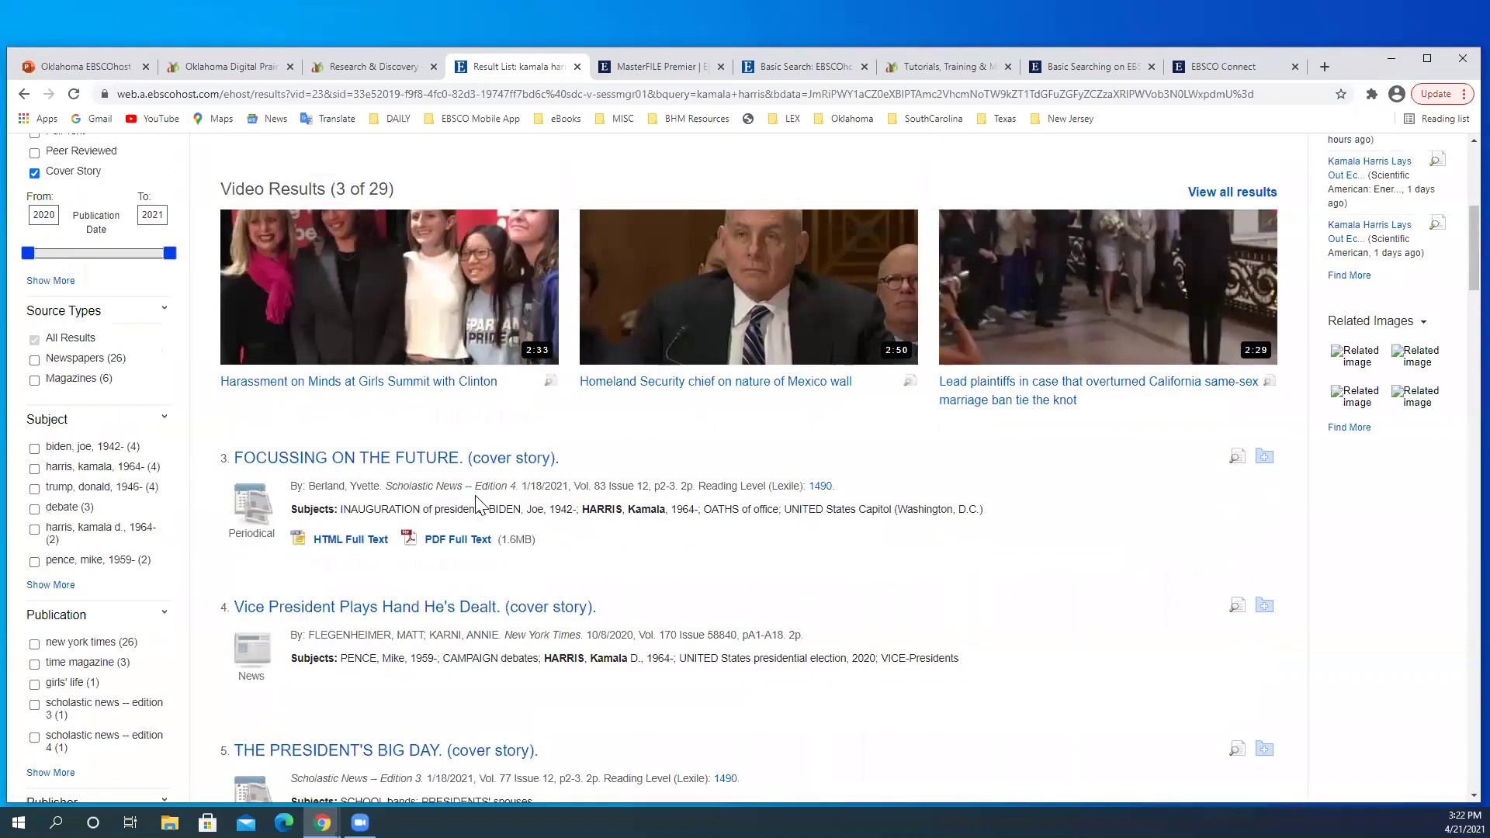
Step: Limit the date-restricted kamala harris cover story results to the New York Times publication
scroll(476, 498, "up", 3)
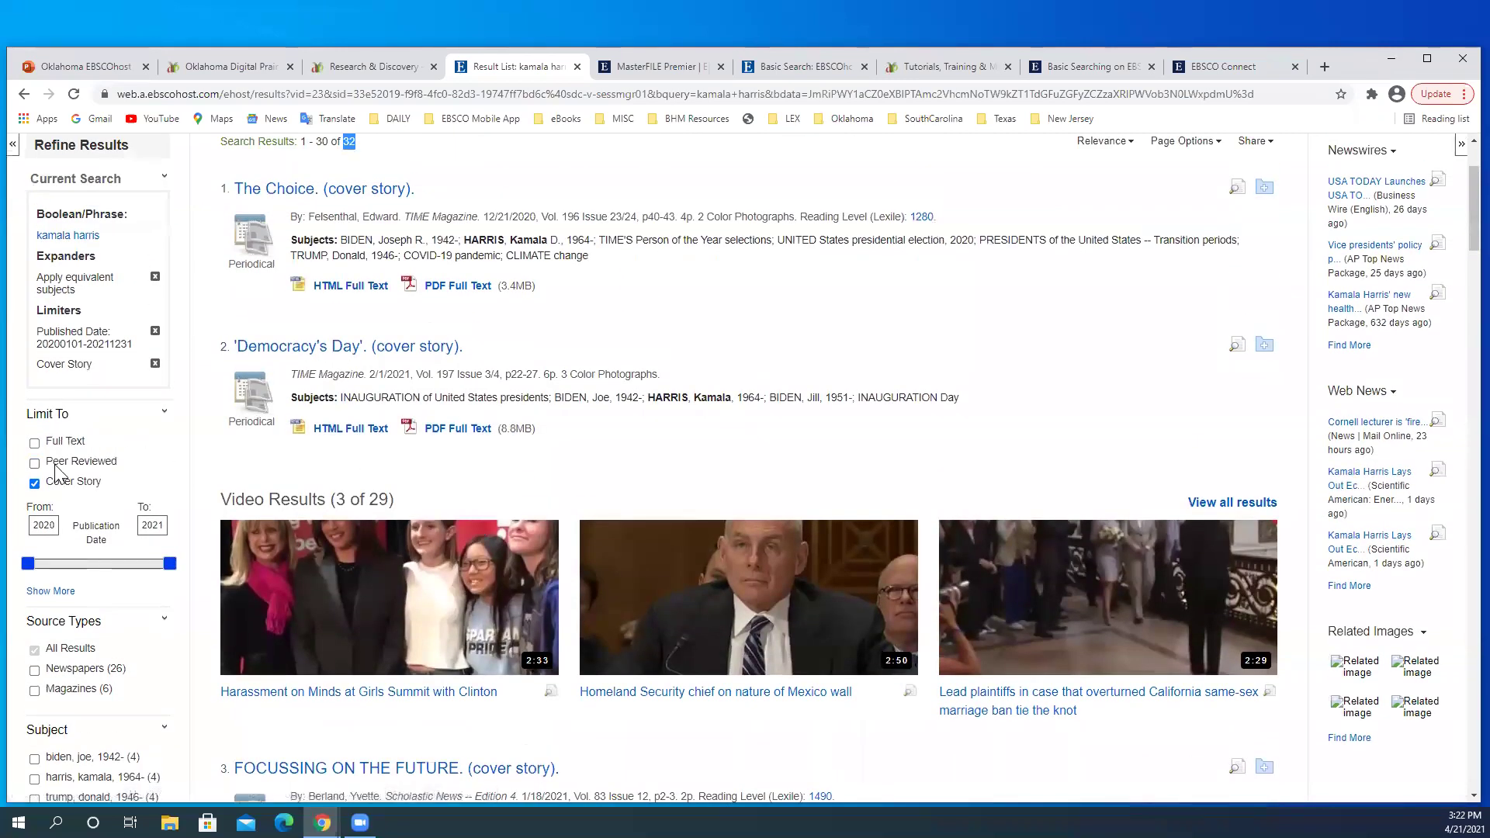
scroll(73, 582, "down", 3)
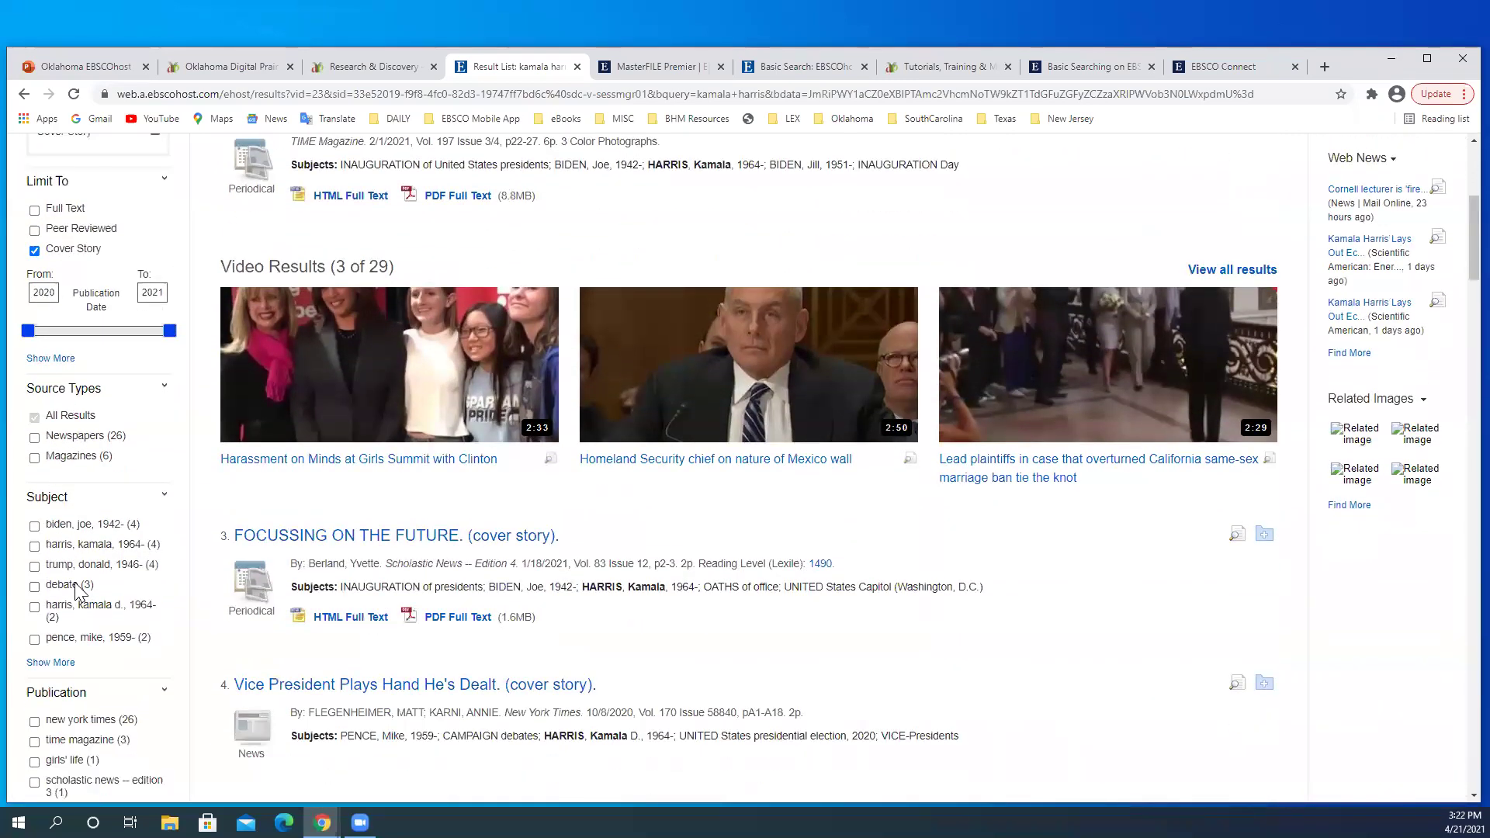
scroll(78, 590, "down", 1)
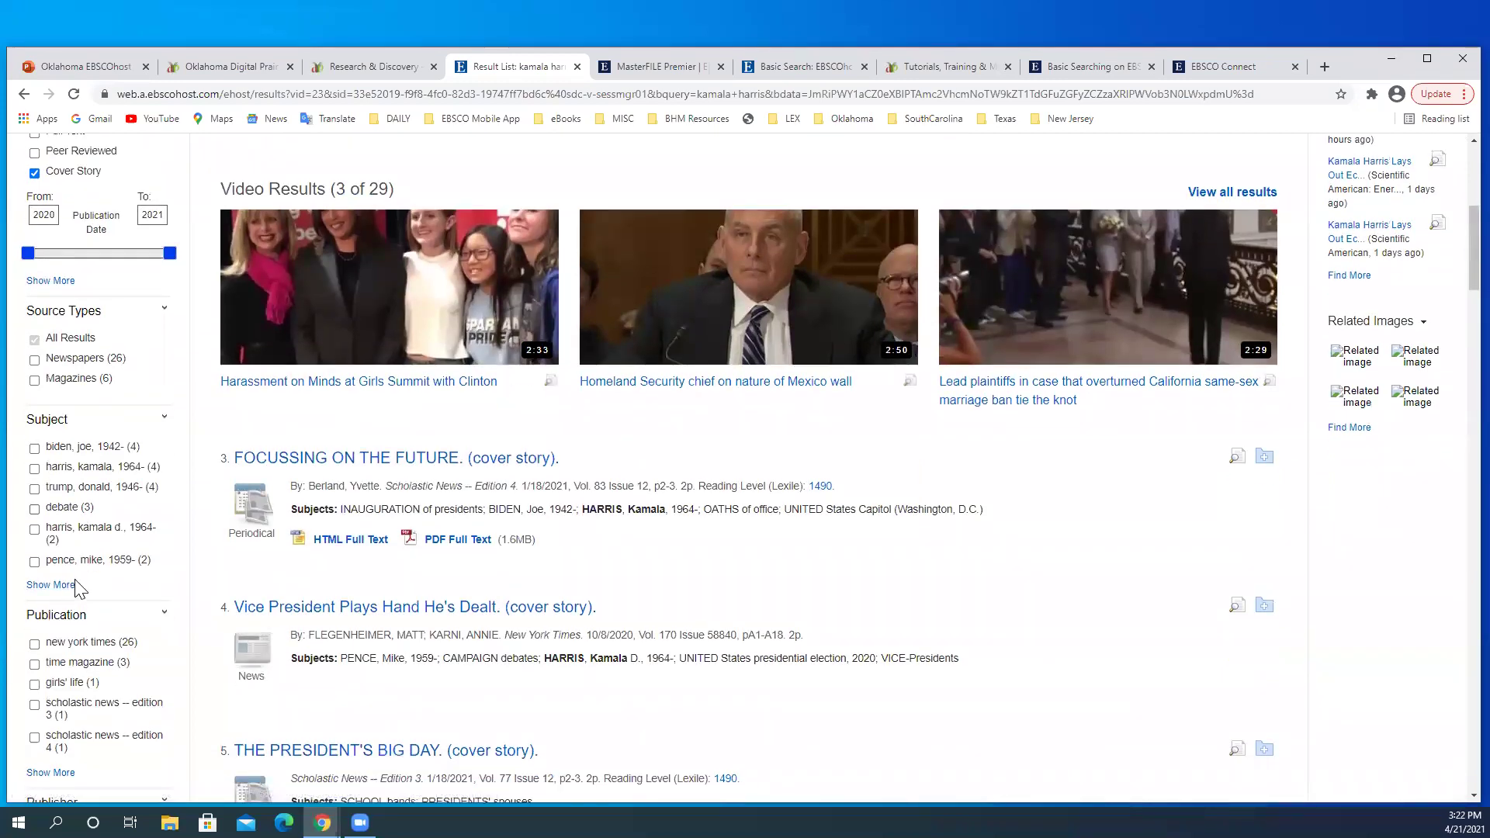
scroll(77, 590, "down", 1)
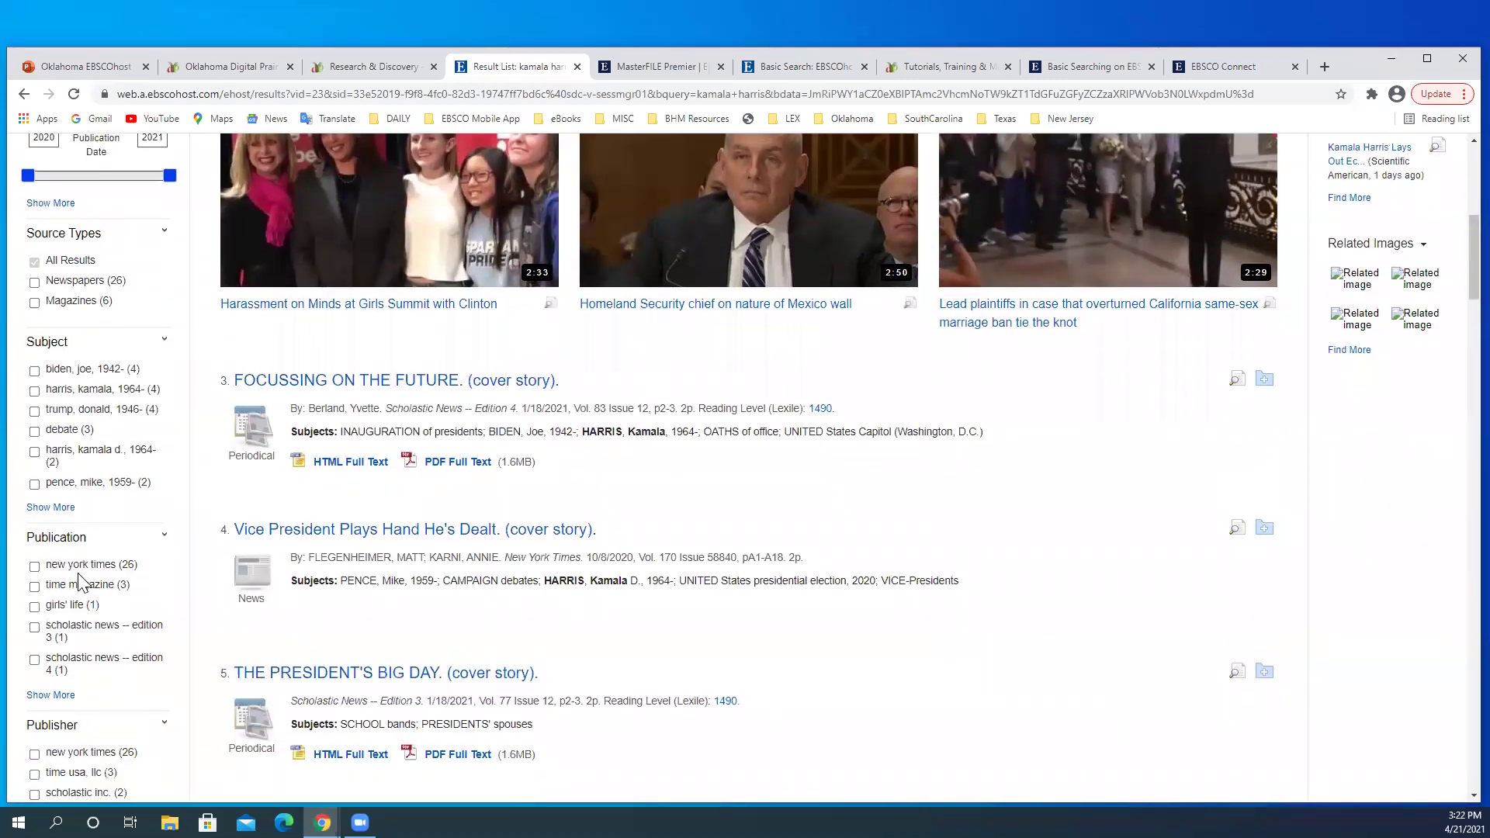
scroll(81, 582, "down", 1)
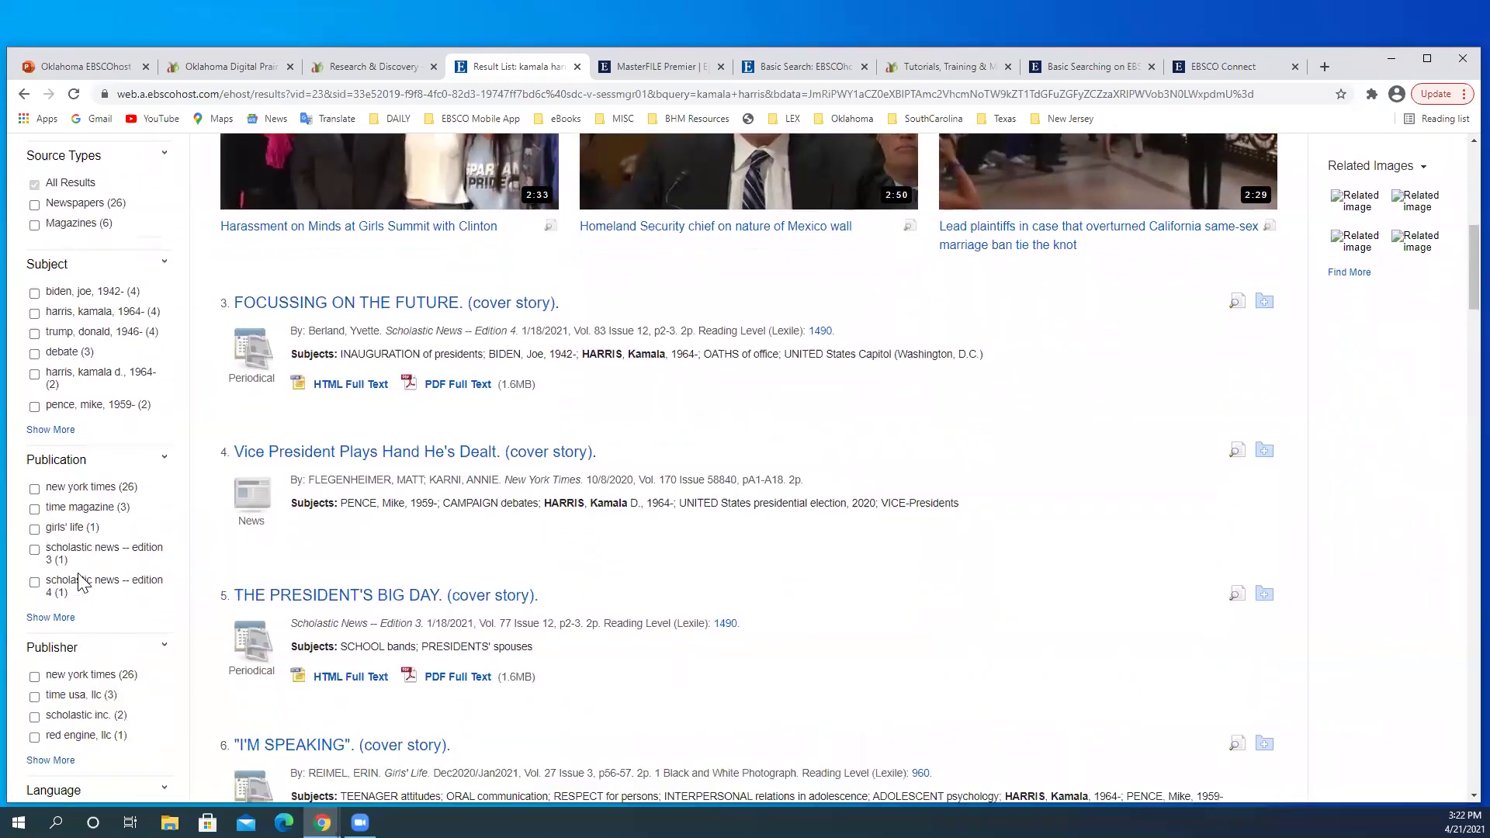
left_click(34, 489)
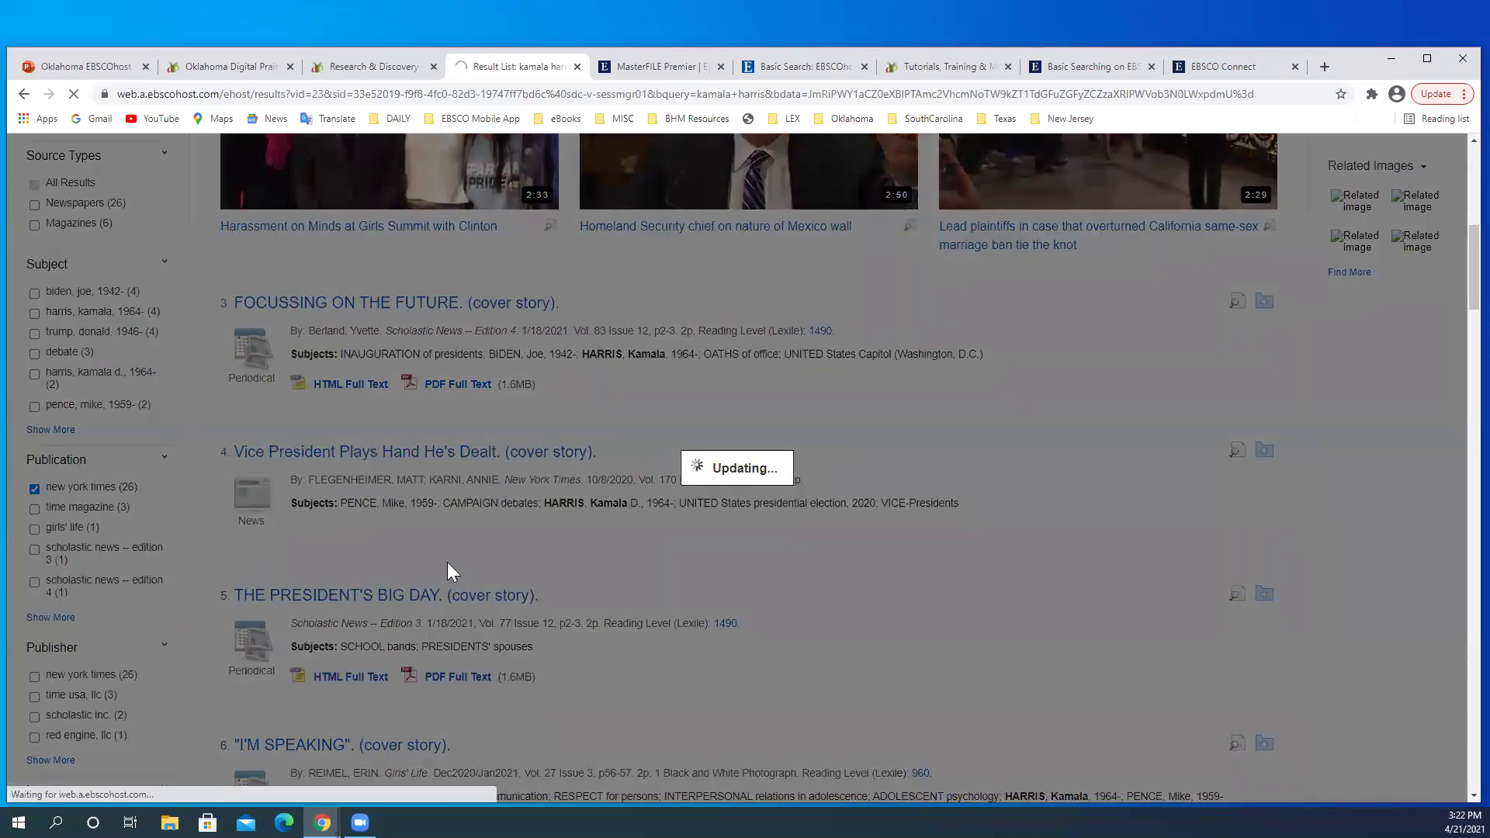
Step: Check the total of the New York Times cover story results and look through the articles, filters and related images
scroll(447, 558, "down", 3)
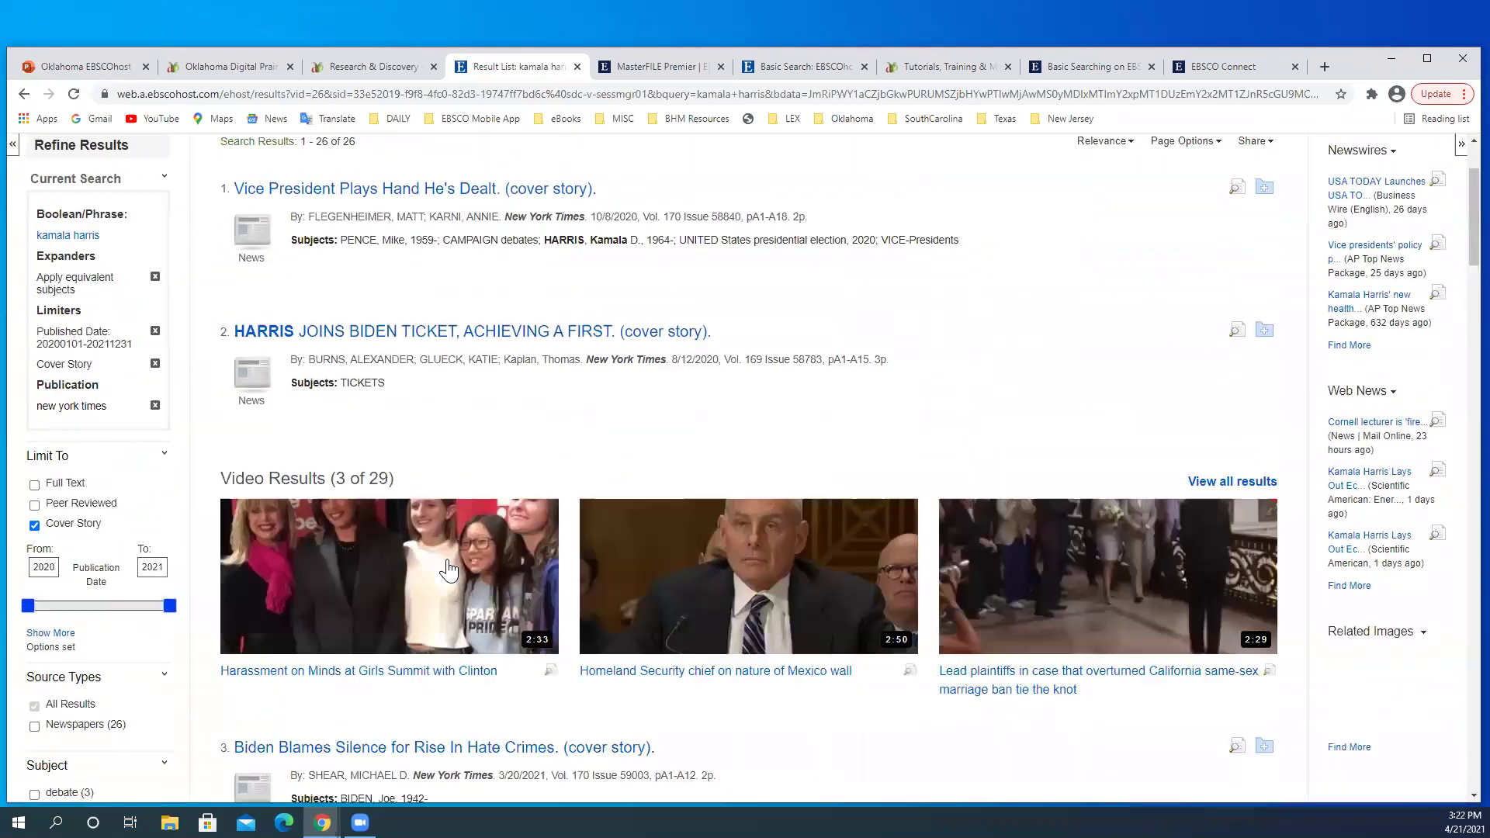
scroll(448, 570, "up", 2)
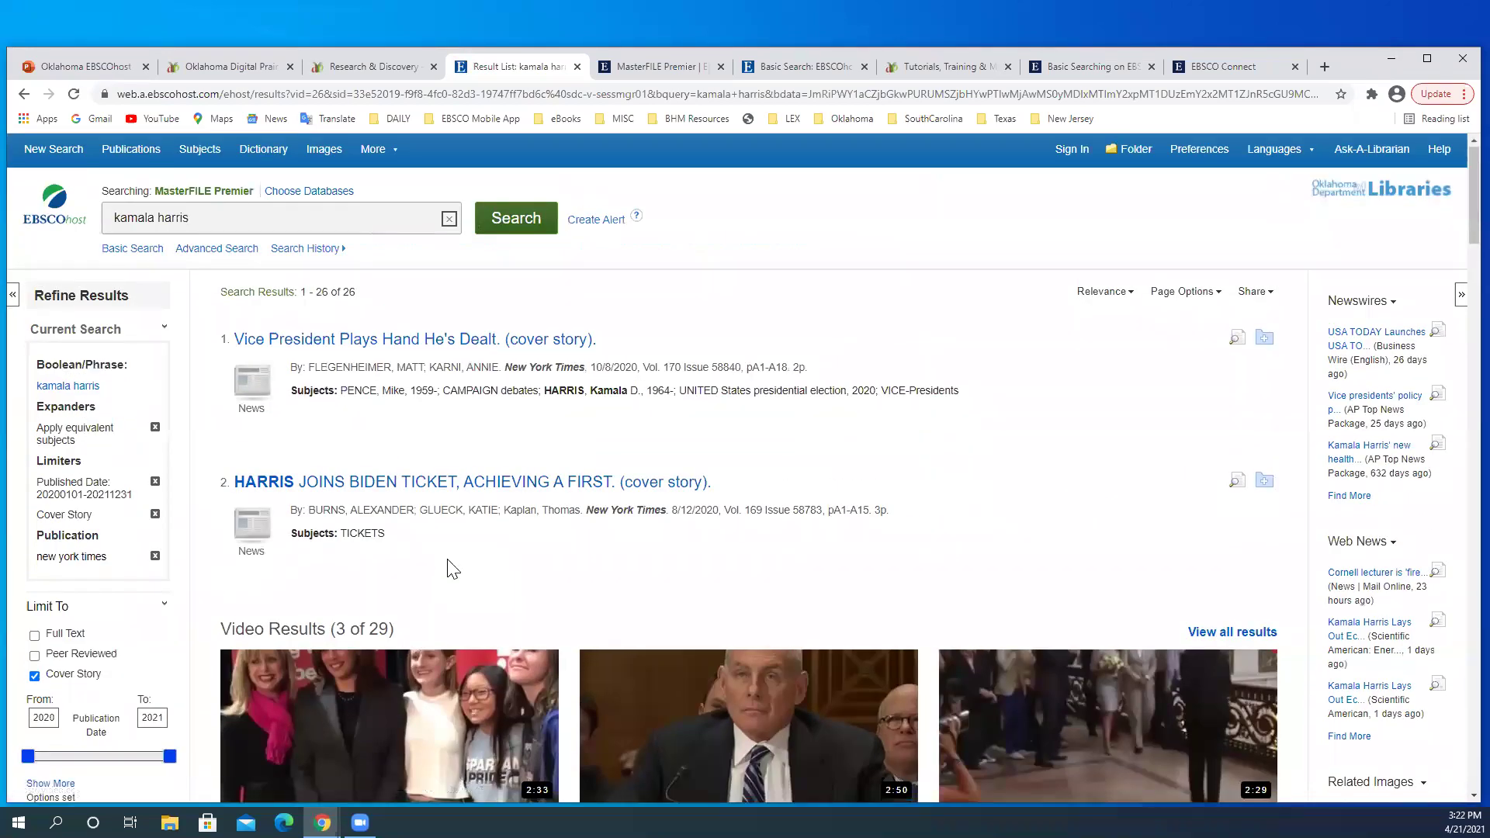
scroll(448, 560, "down", 6)
scroll(448, 560, "down", 3)
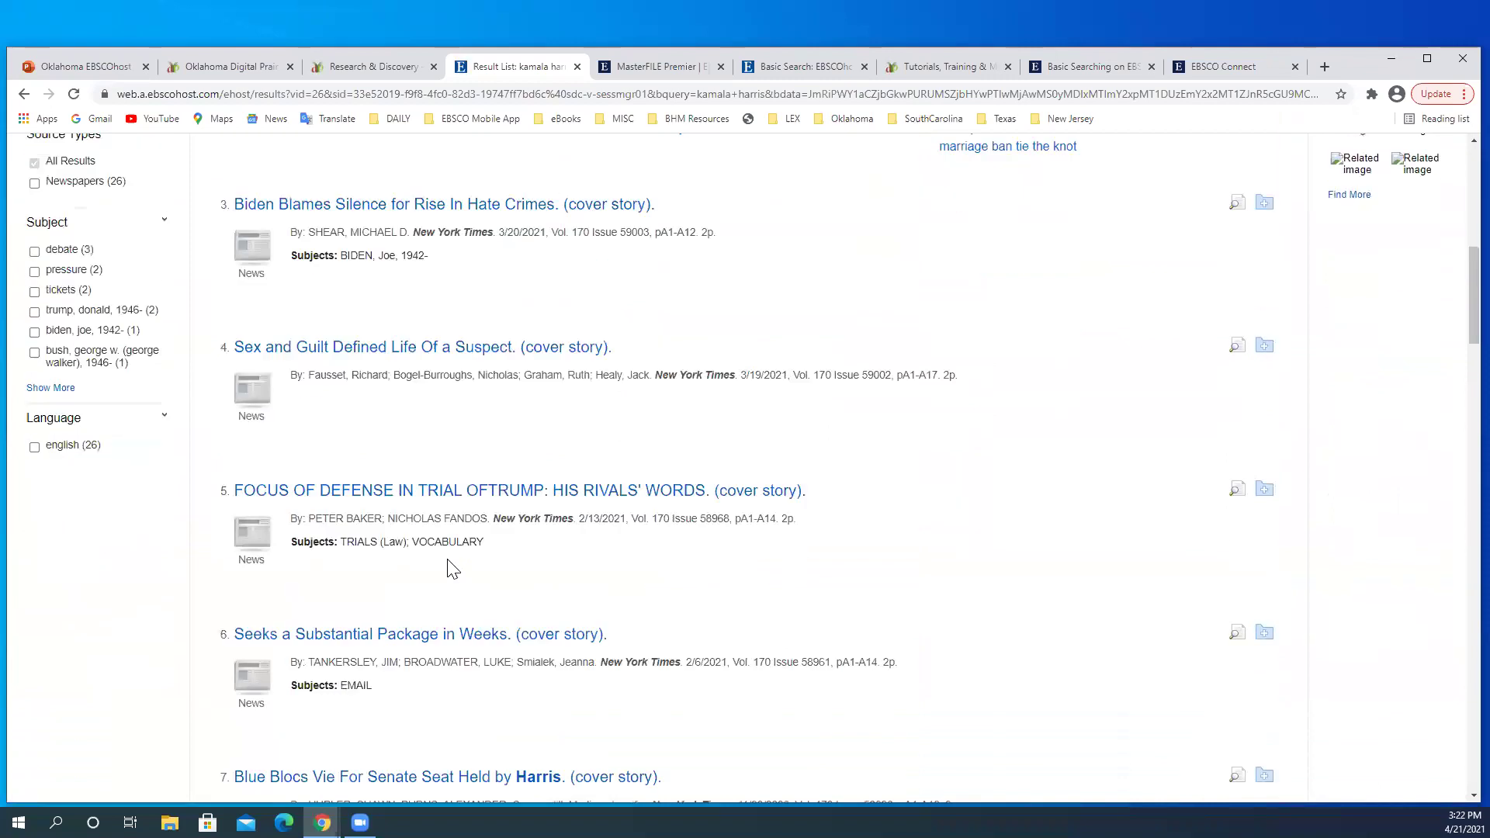
scroll(447, 562, "down", 5)
scroll(452, 571, "up", 10)
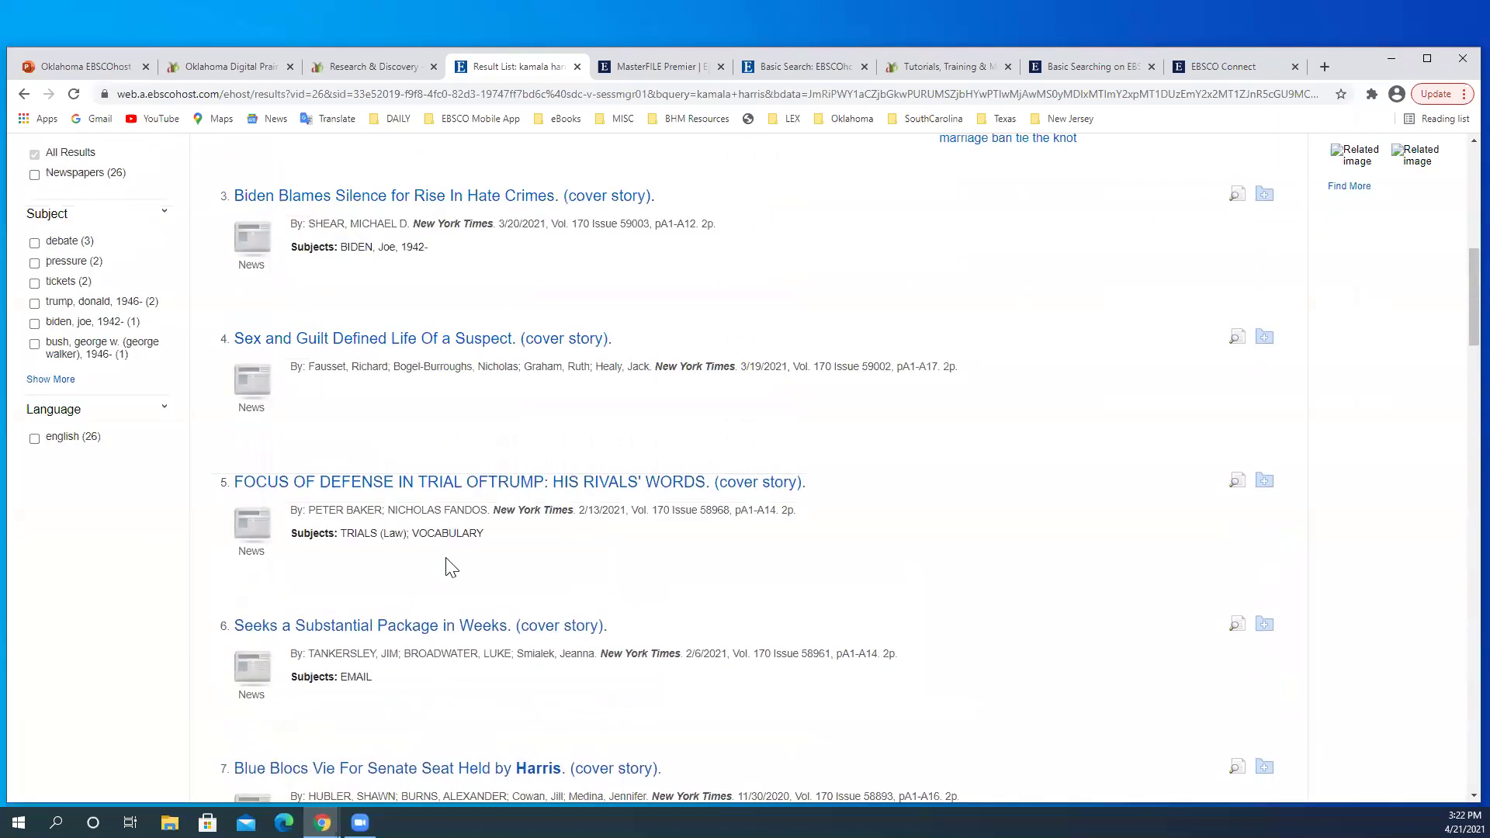
scroll(448, 562, "up", 3)
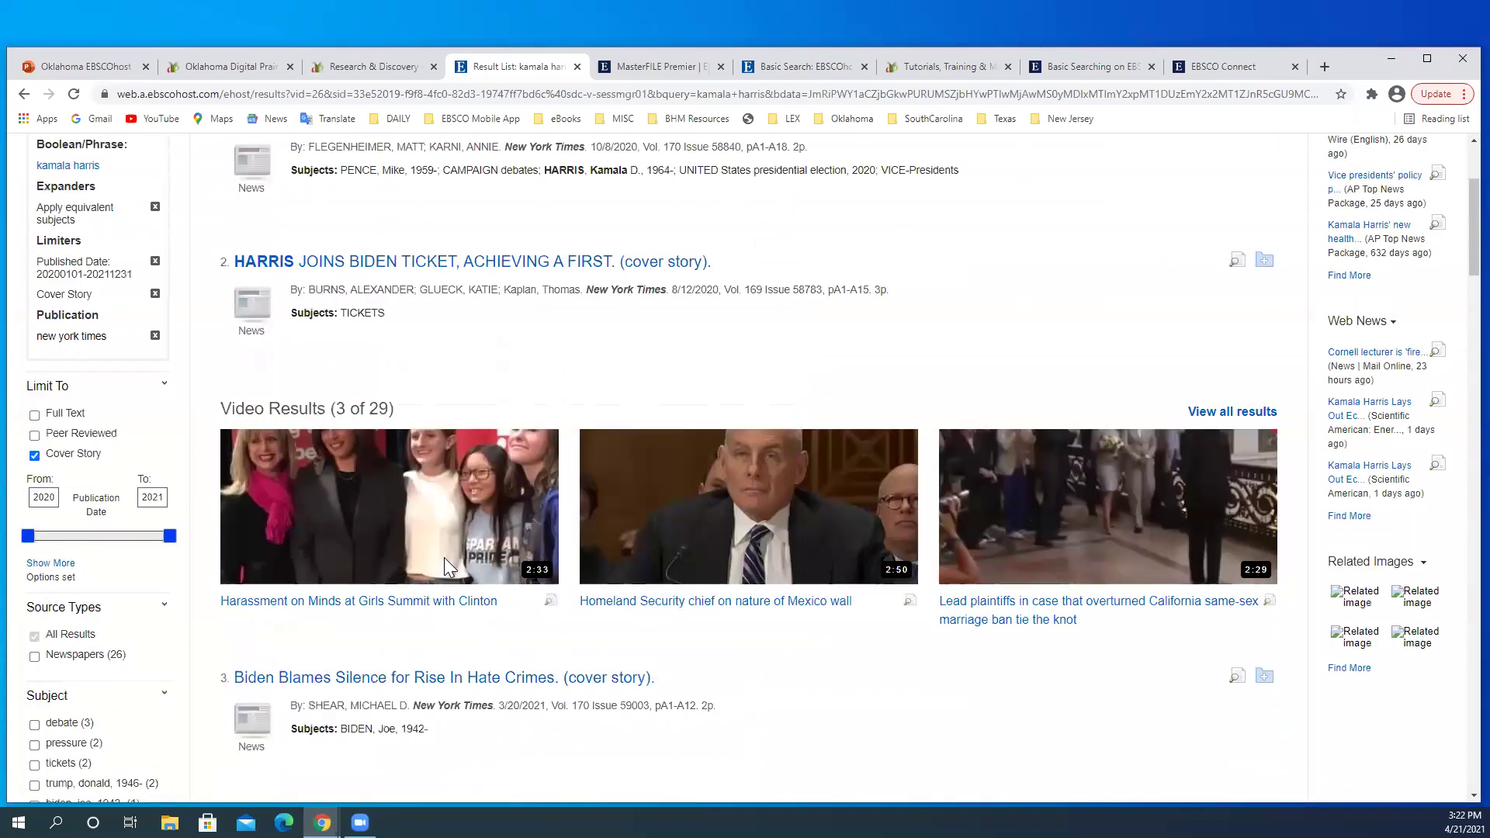
scroll(1459, 625, "down", 1)
scroll(1459, 625, "down", 3)
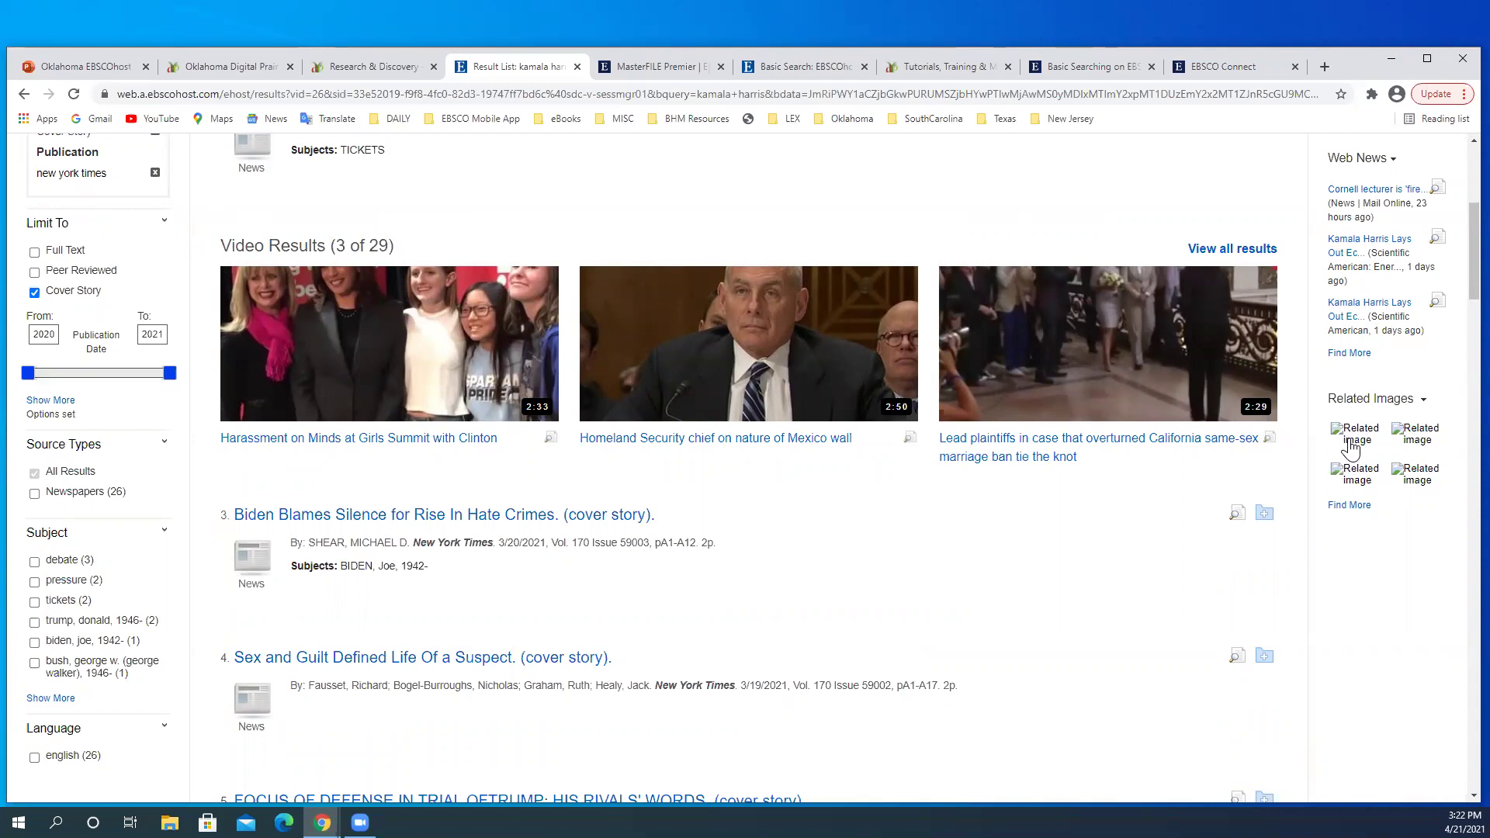
scroll(479, 259, "up", 5)
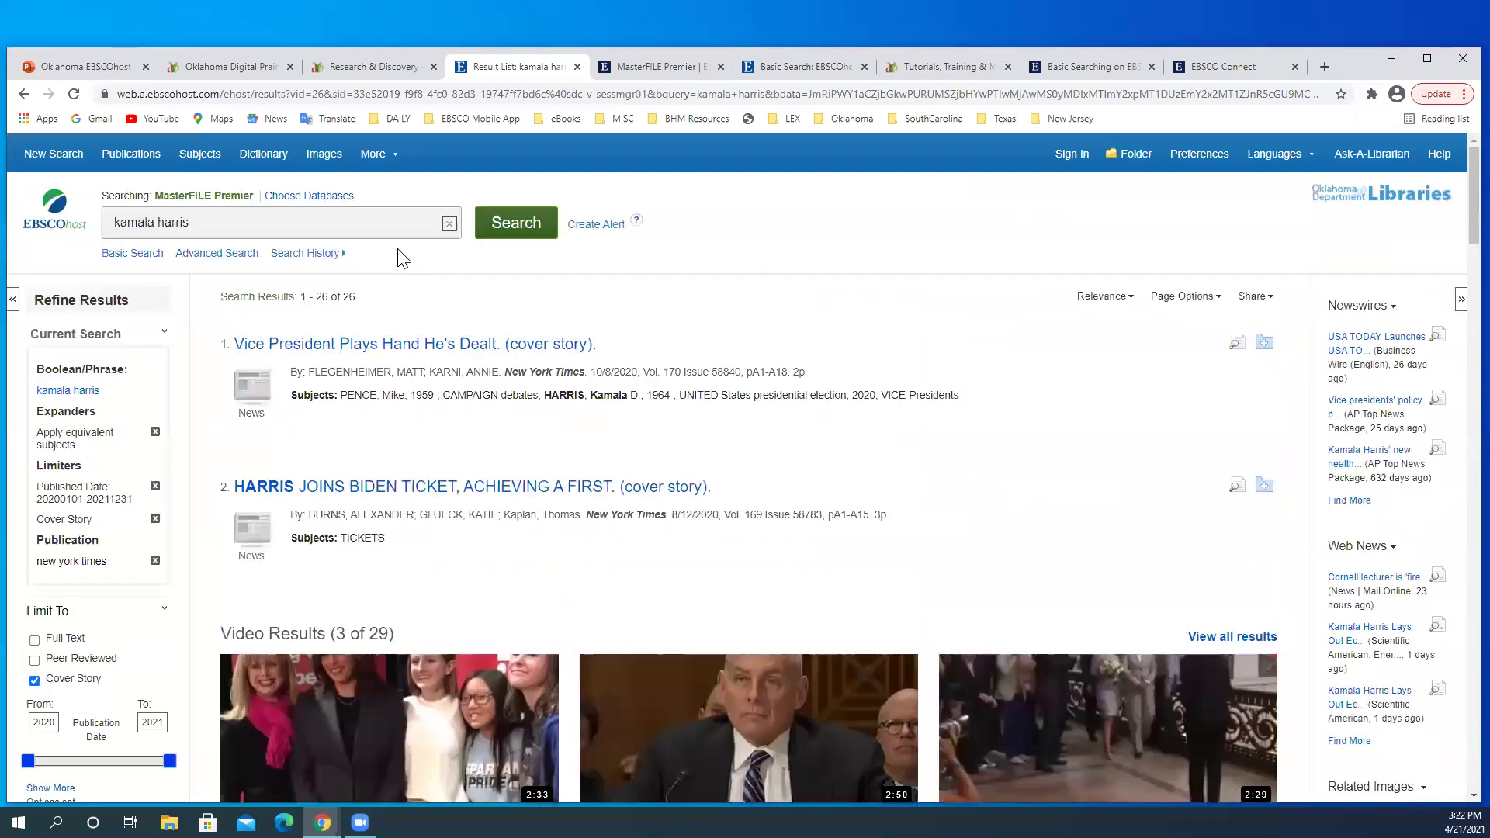
Step: Start a new Basic Search and enter kamala harris as the search term
left_click(133, 254)
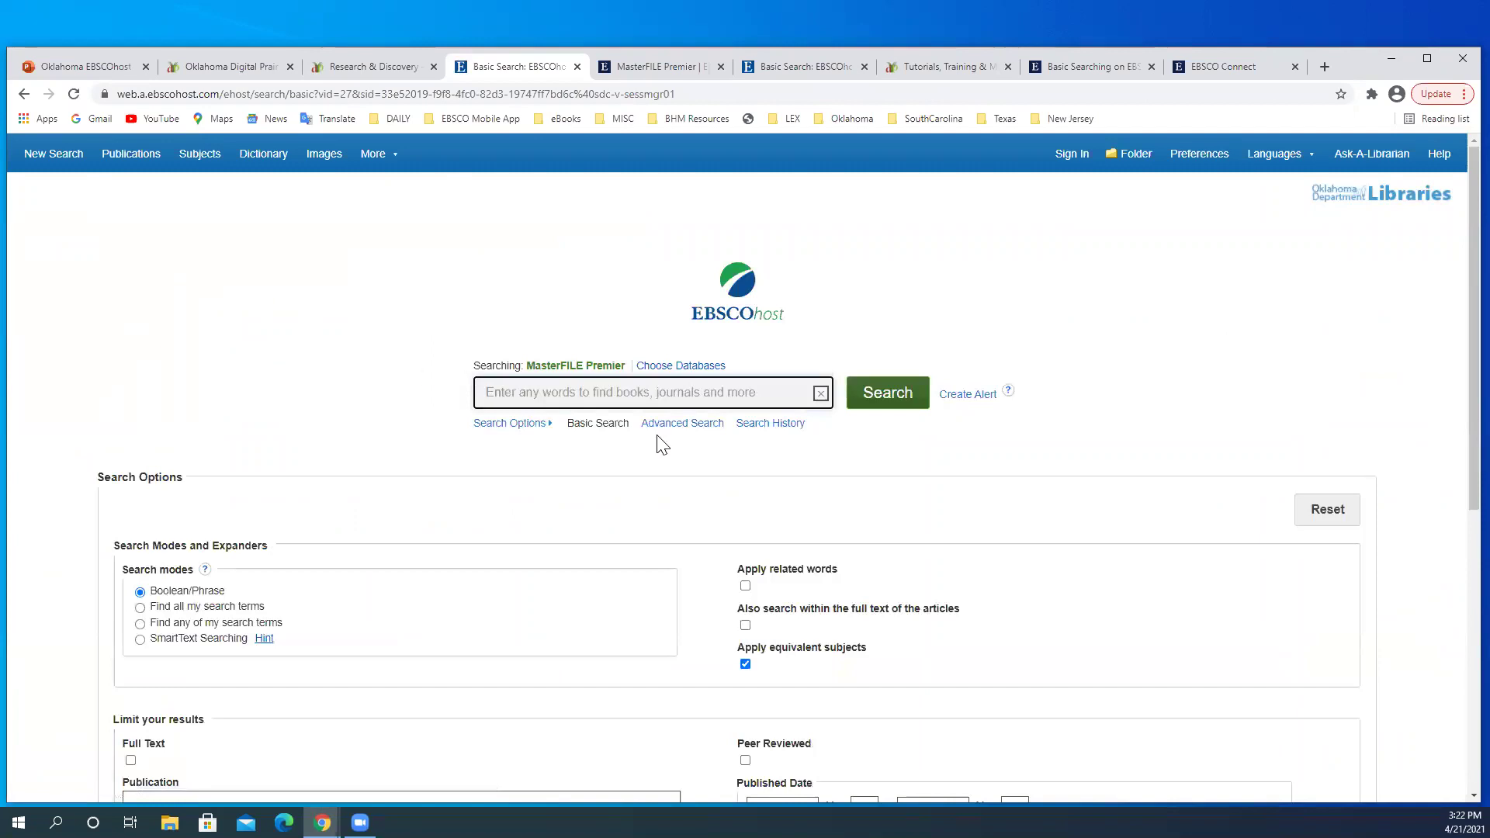
type("kamala ")
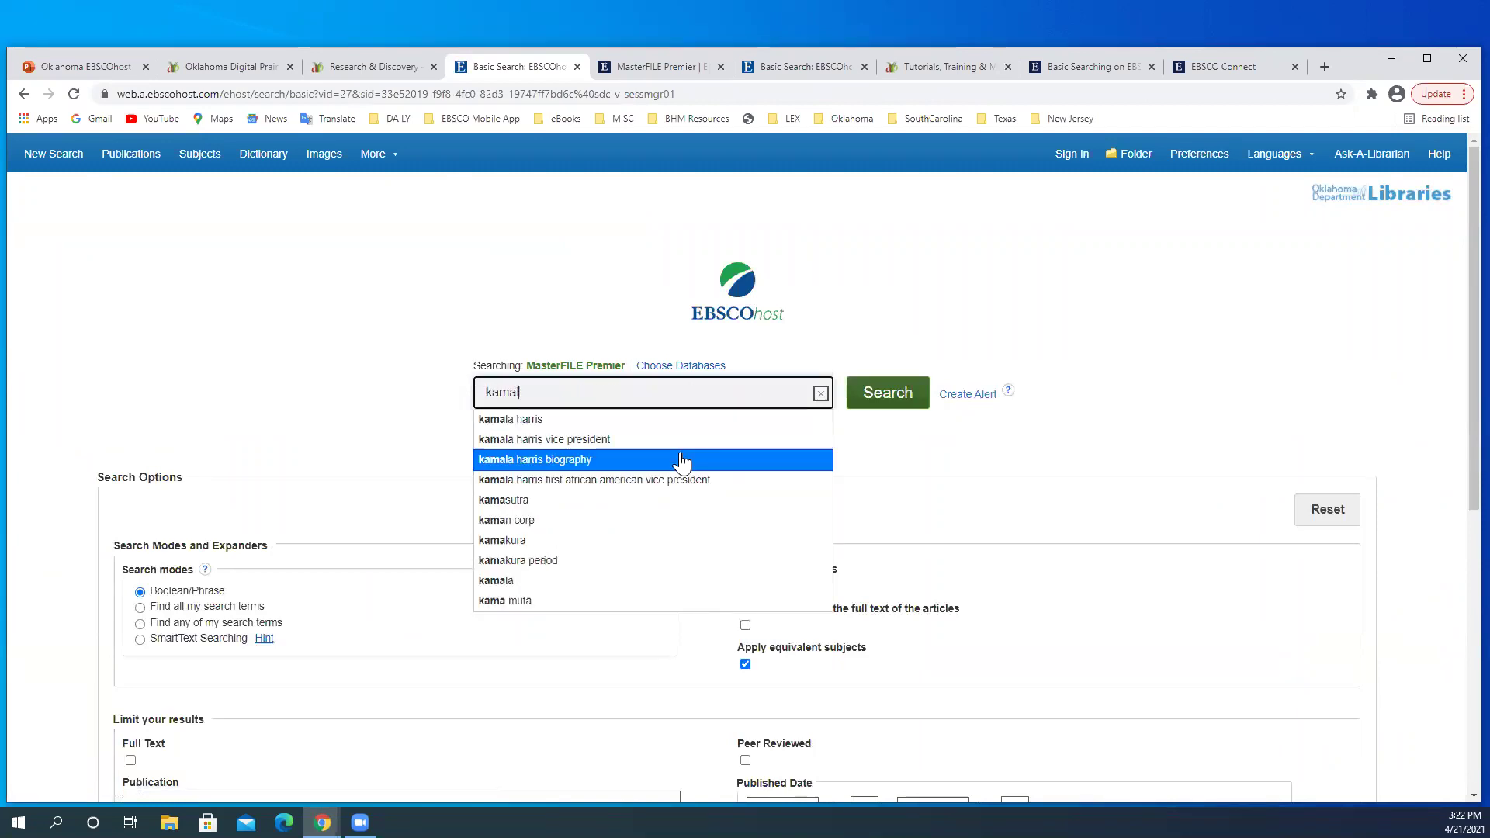
type("harri")
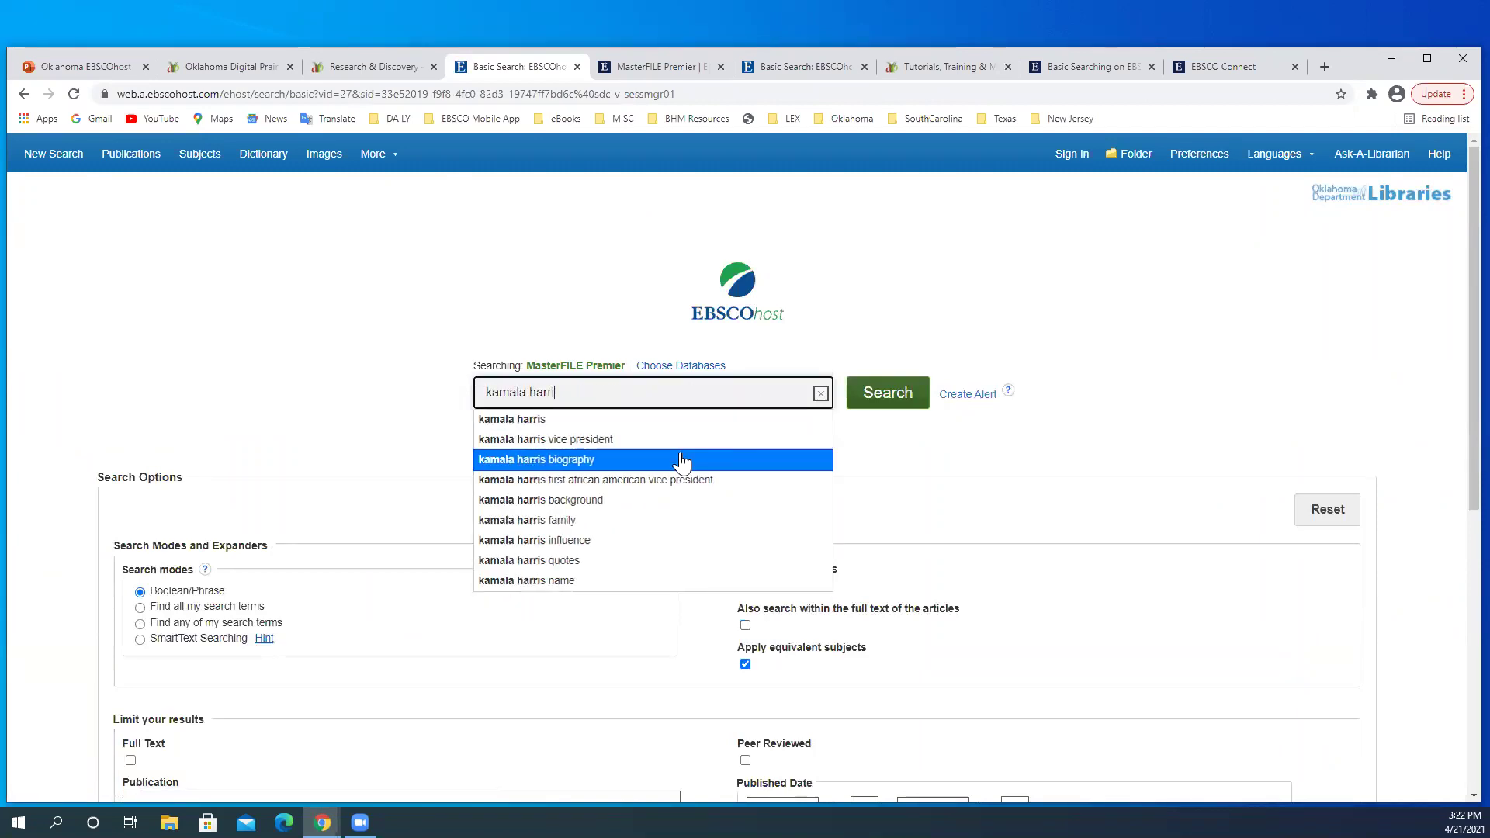
type("s")
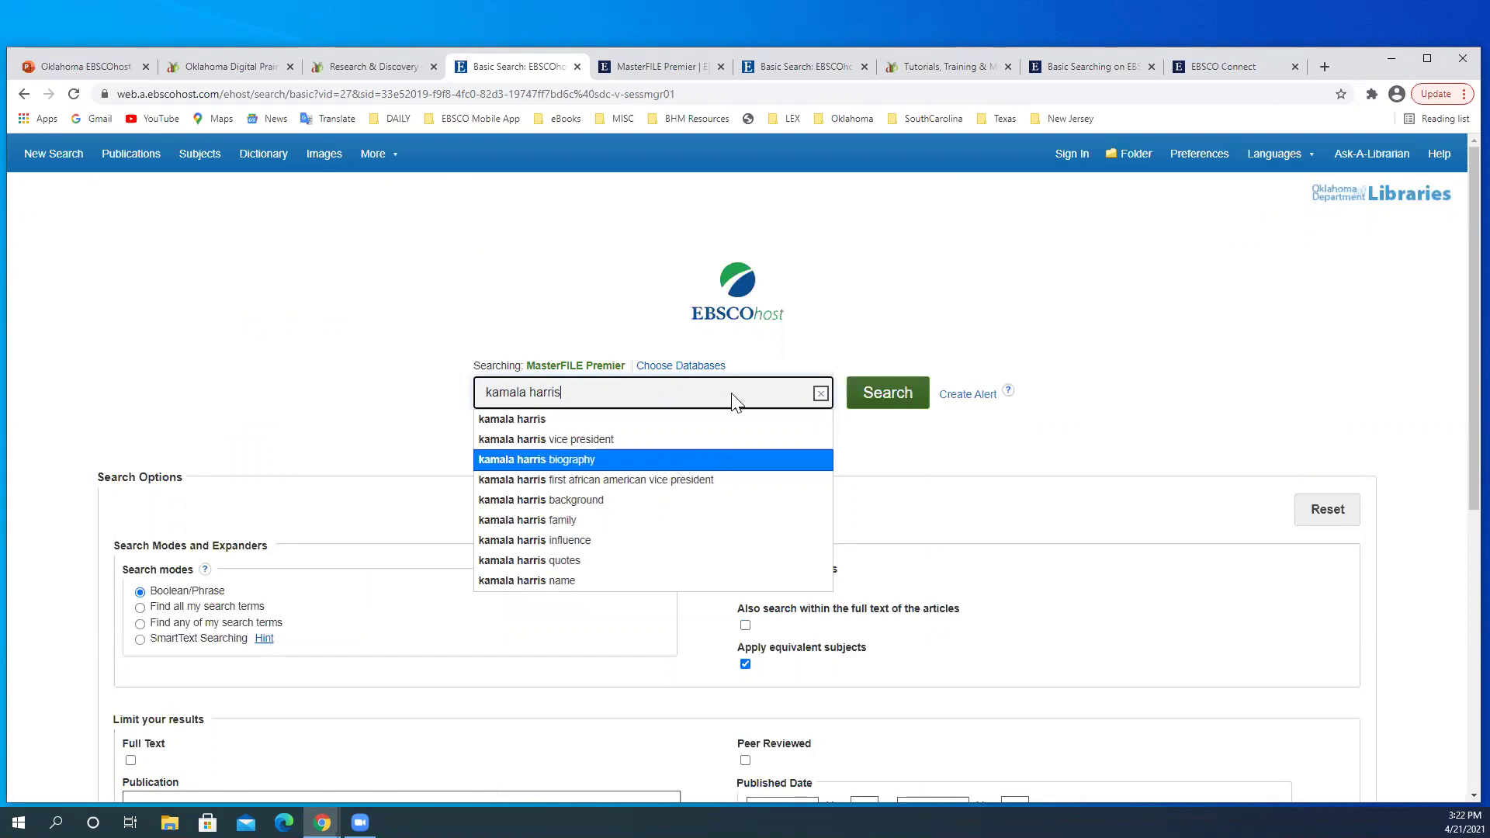
left_click(545, 314)
Step: Limit the image quick view types to Color Photograph and run the kamala harris search
scroll(557, 439, "down", 2)
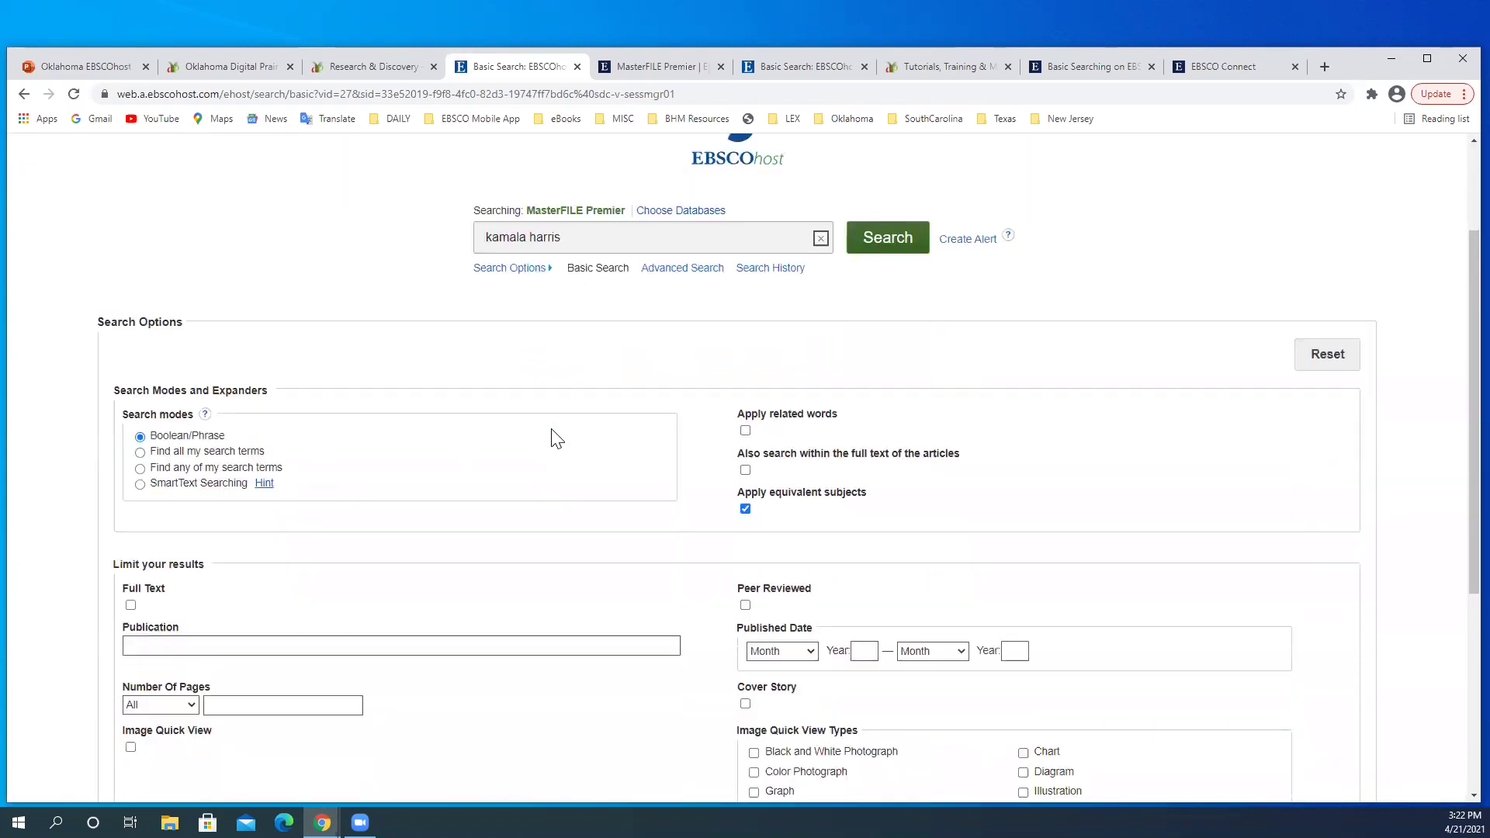
scroll(557, 439, "down", 1)
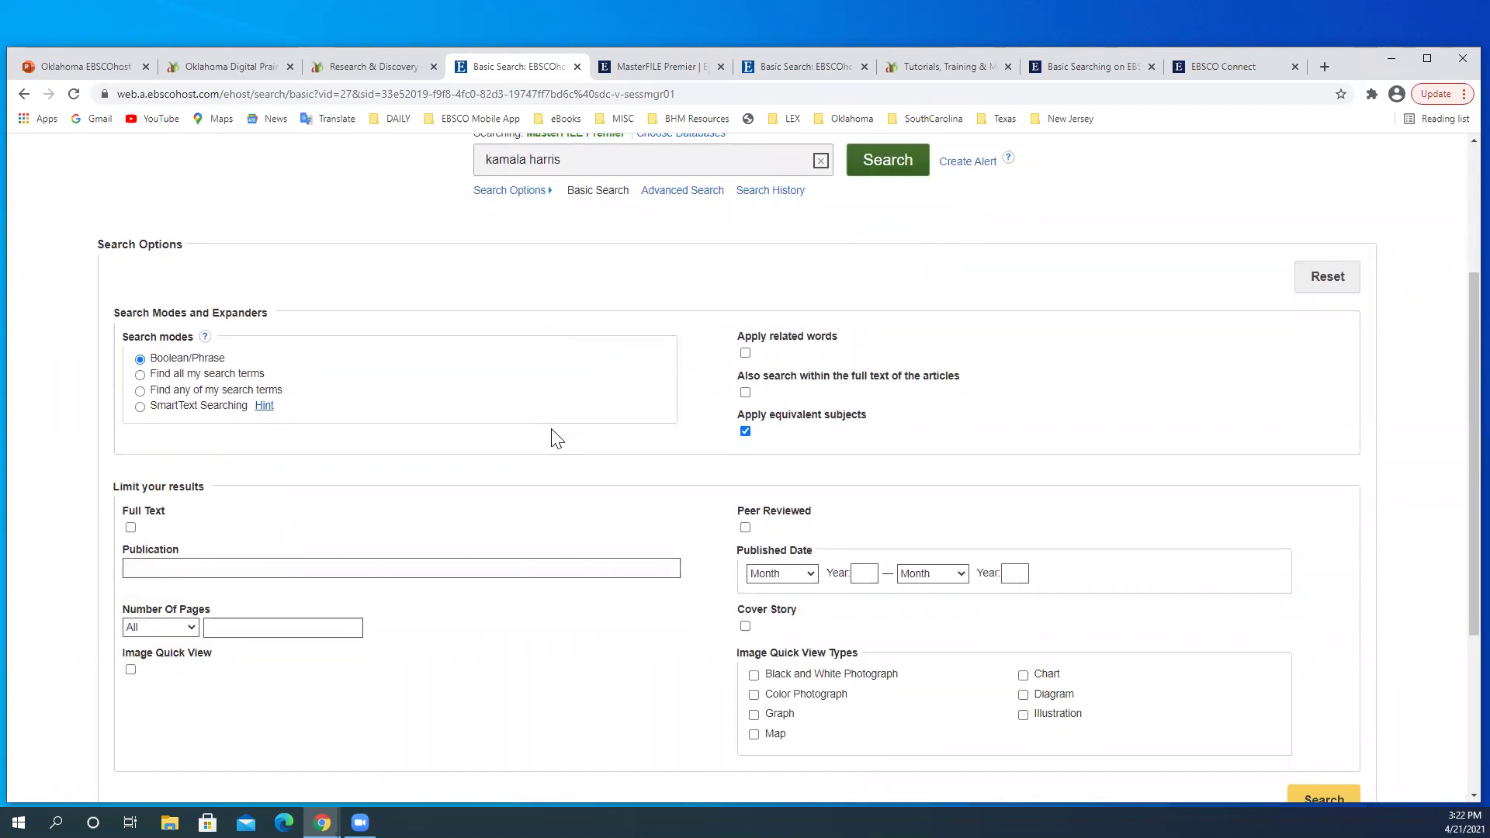
scroll(557, 439, "up", 1)
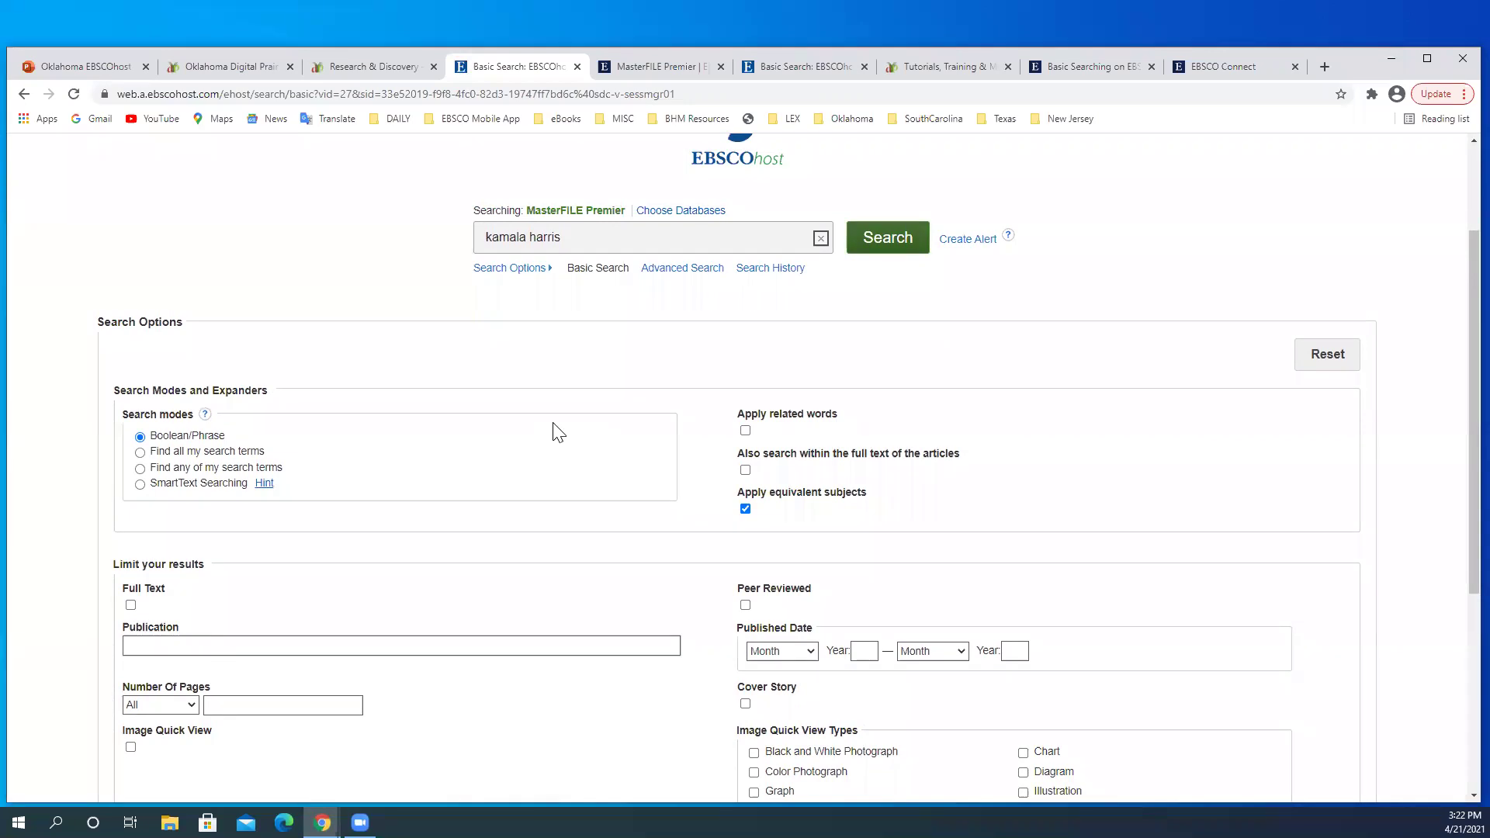
scroll(562, 435, "down", 1)
scroll(562, 435, "down", 3)
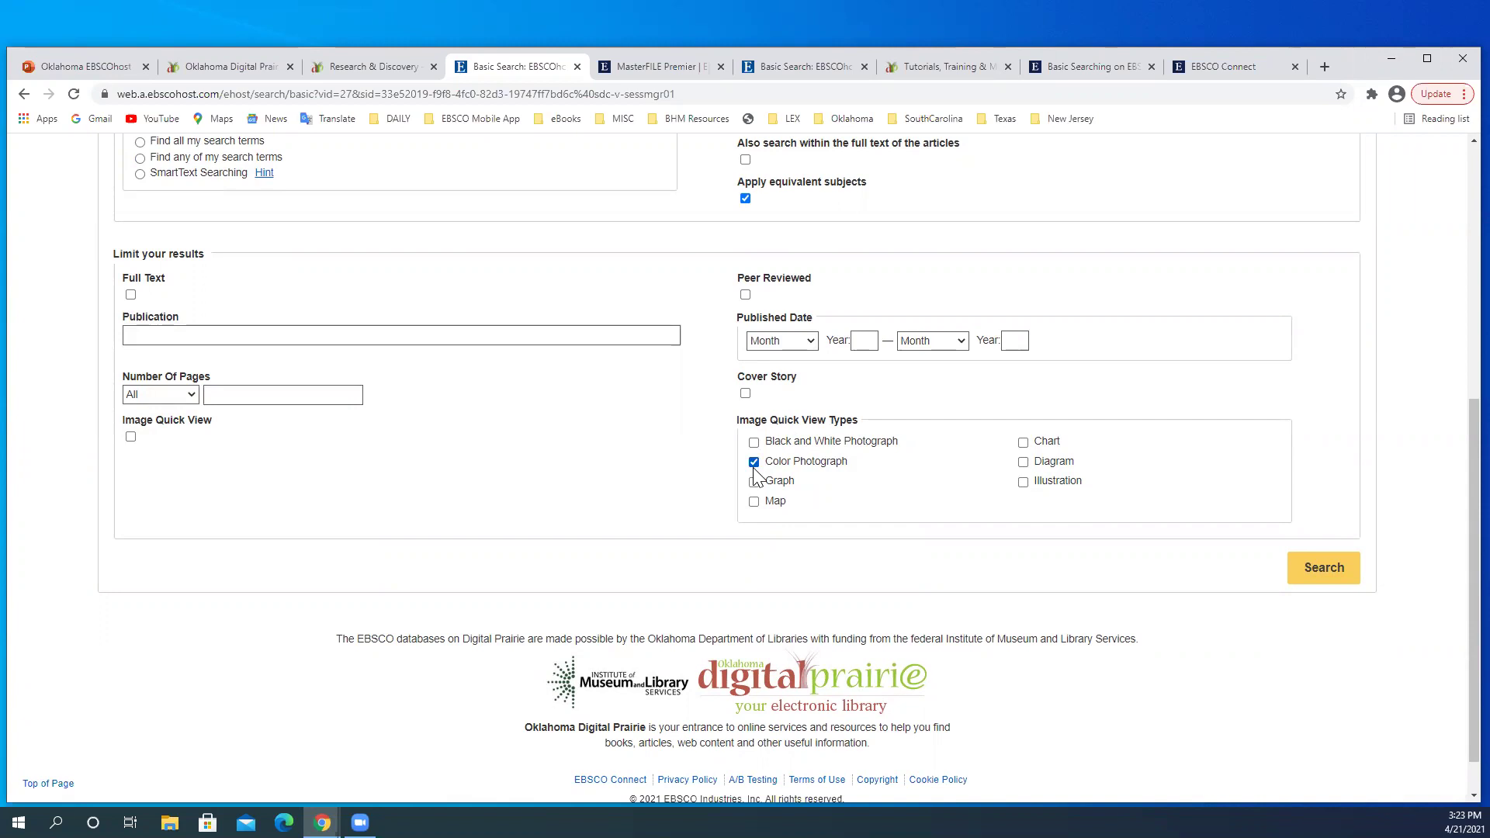
left_click(1346, 568)
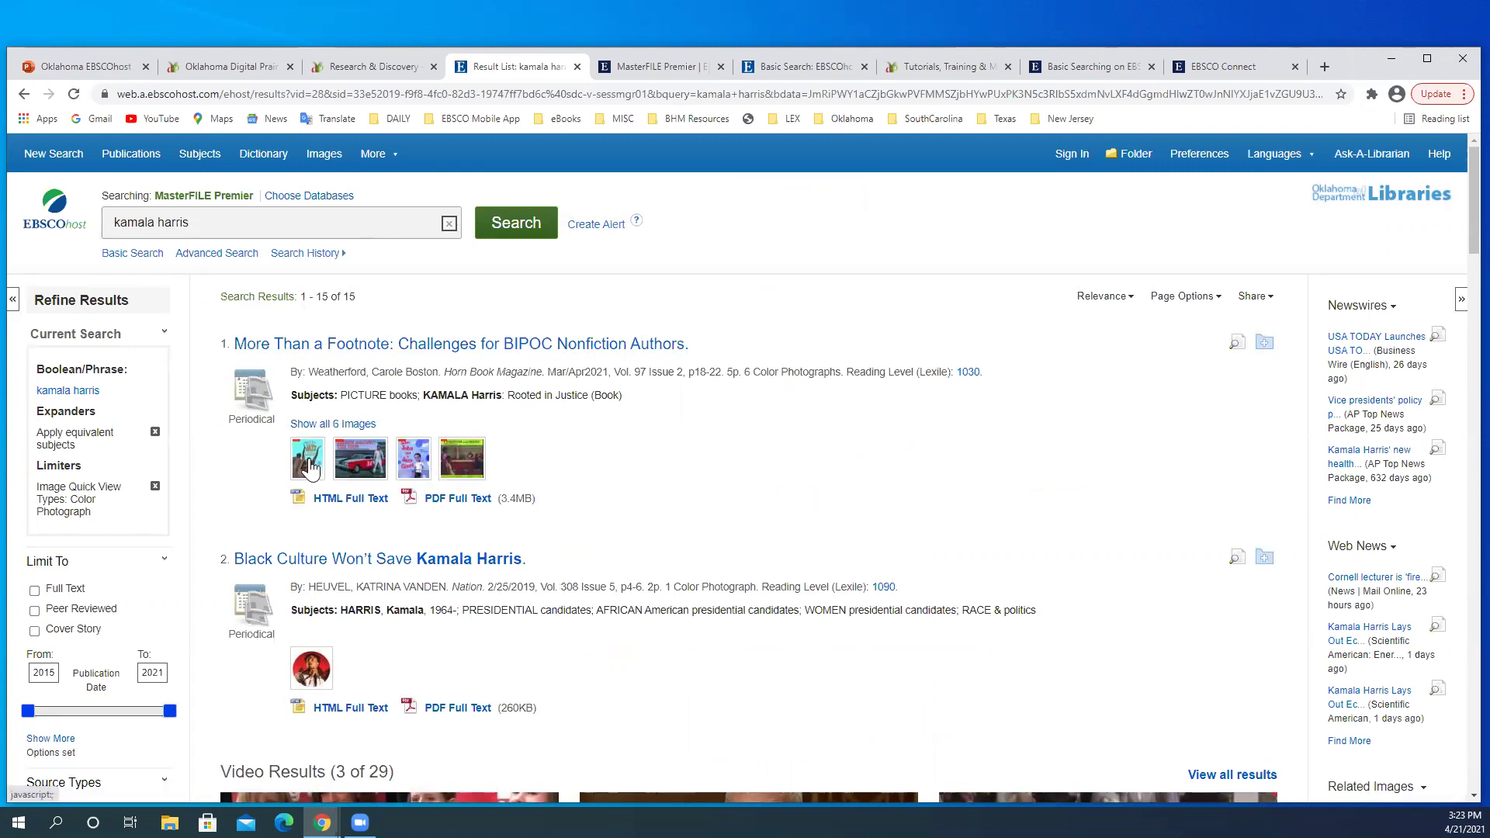
Step: Look through the image thumbnails in the color photograph results and view the detailed record of the first related image
scroll(364, 473, "down", 3)
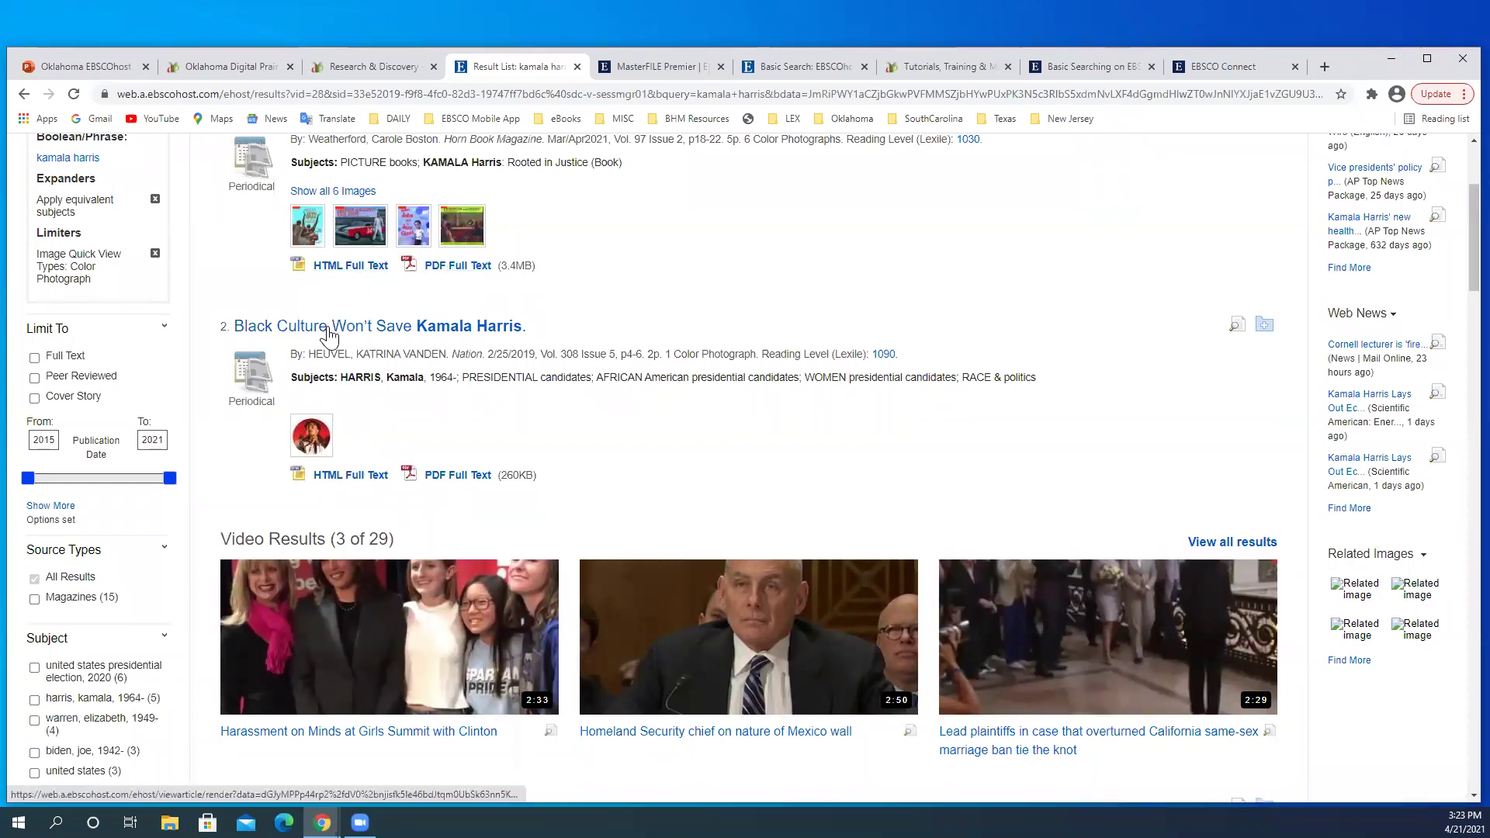
scroll(329, 335, "down", 2)
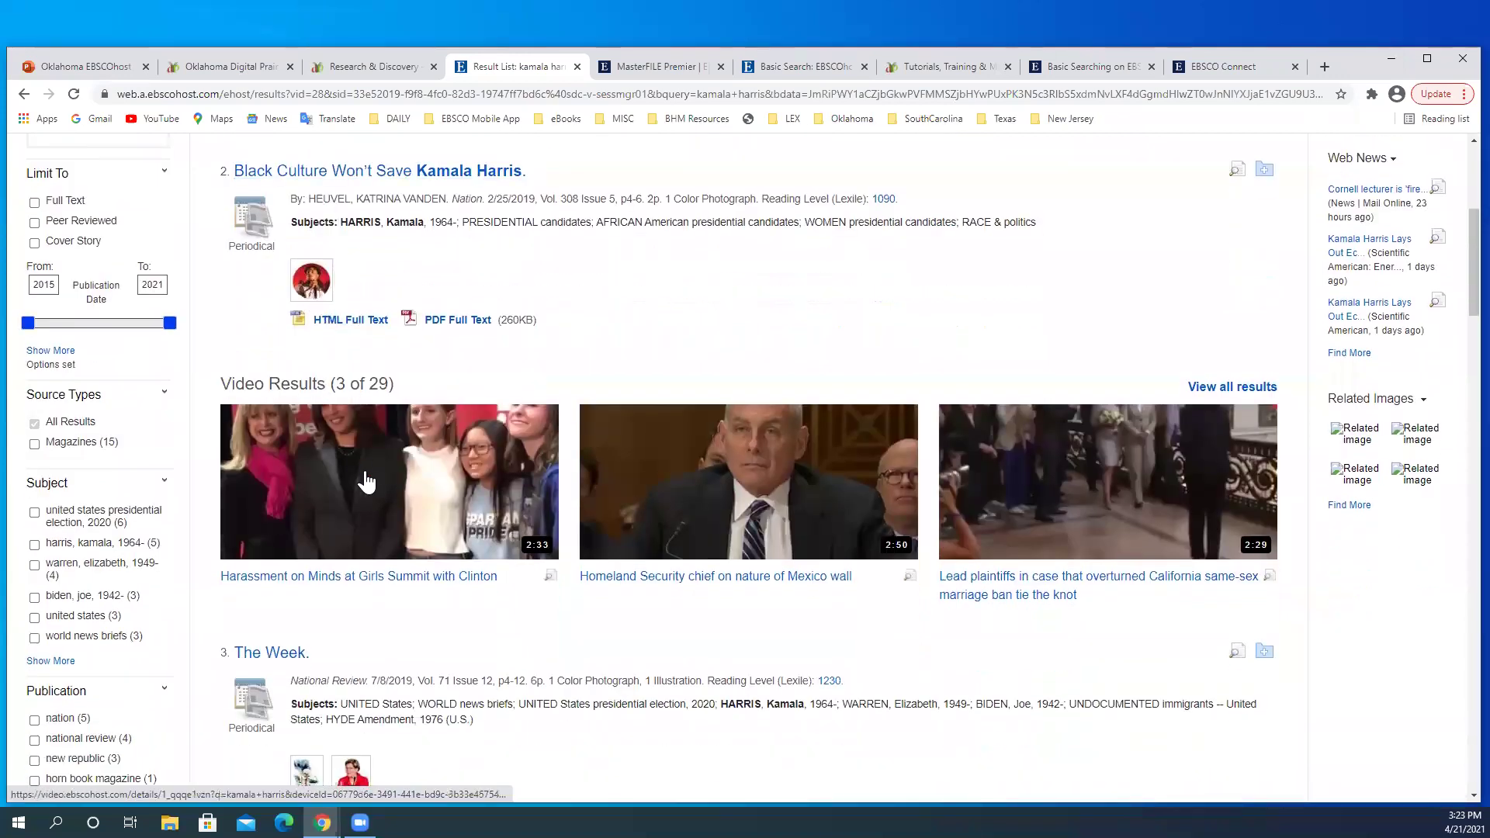
scroll(370, 477, "down", 3)
scroll(371, 477, "down", 6)
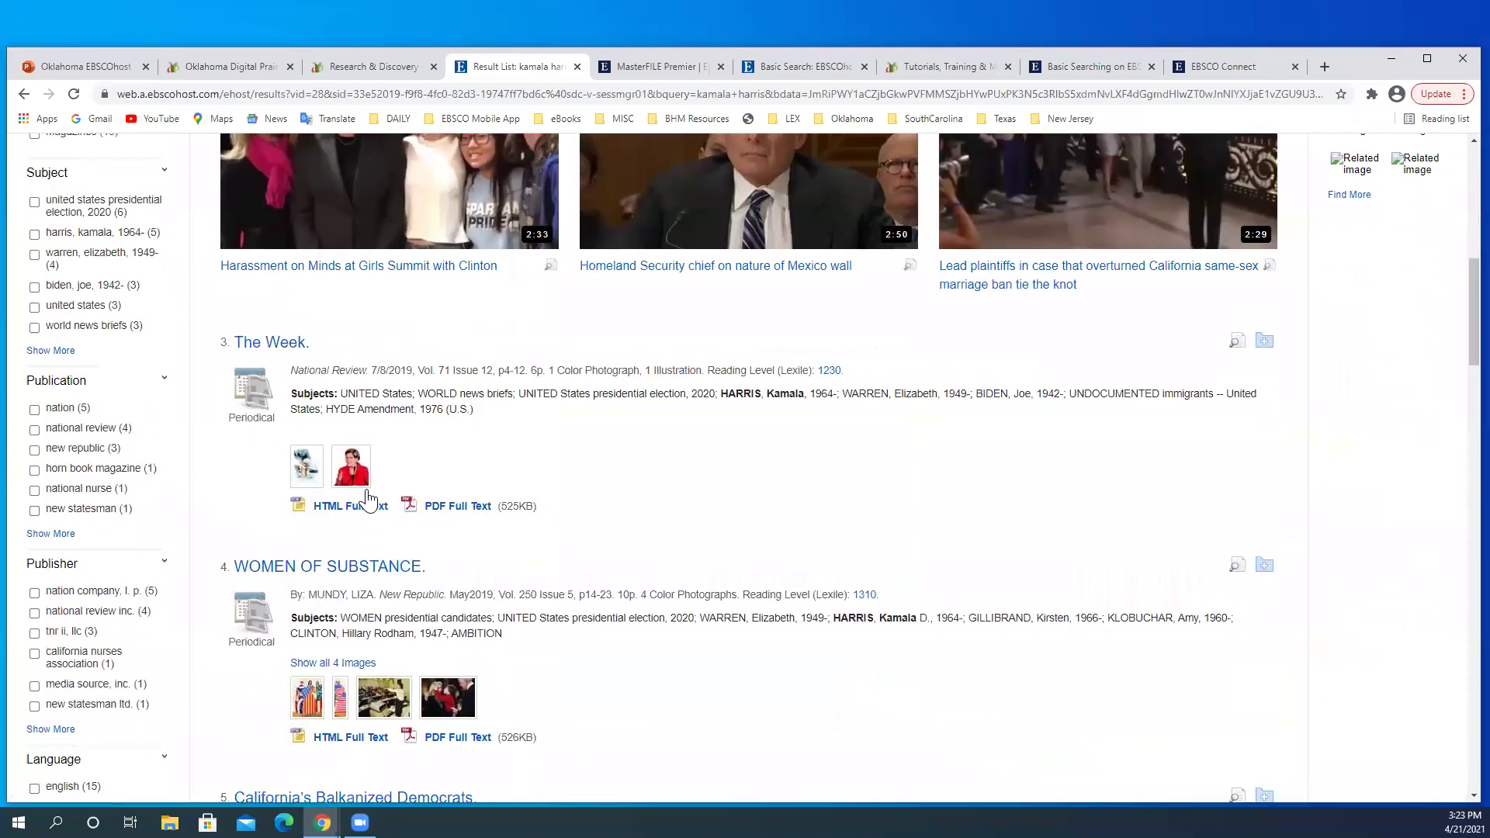
scroll(368, 501, "up", 8)
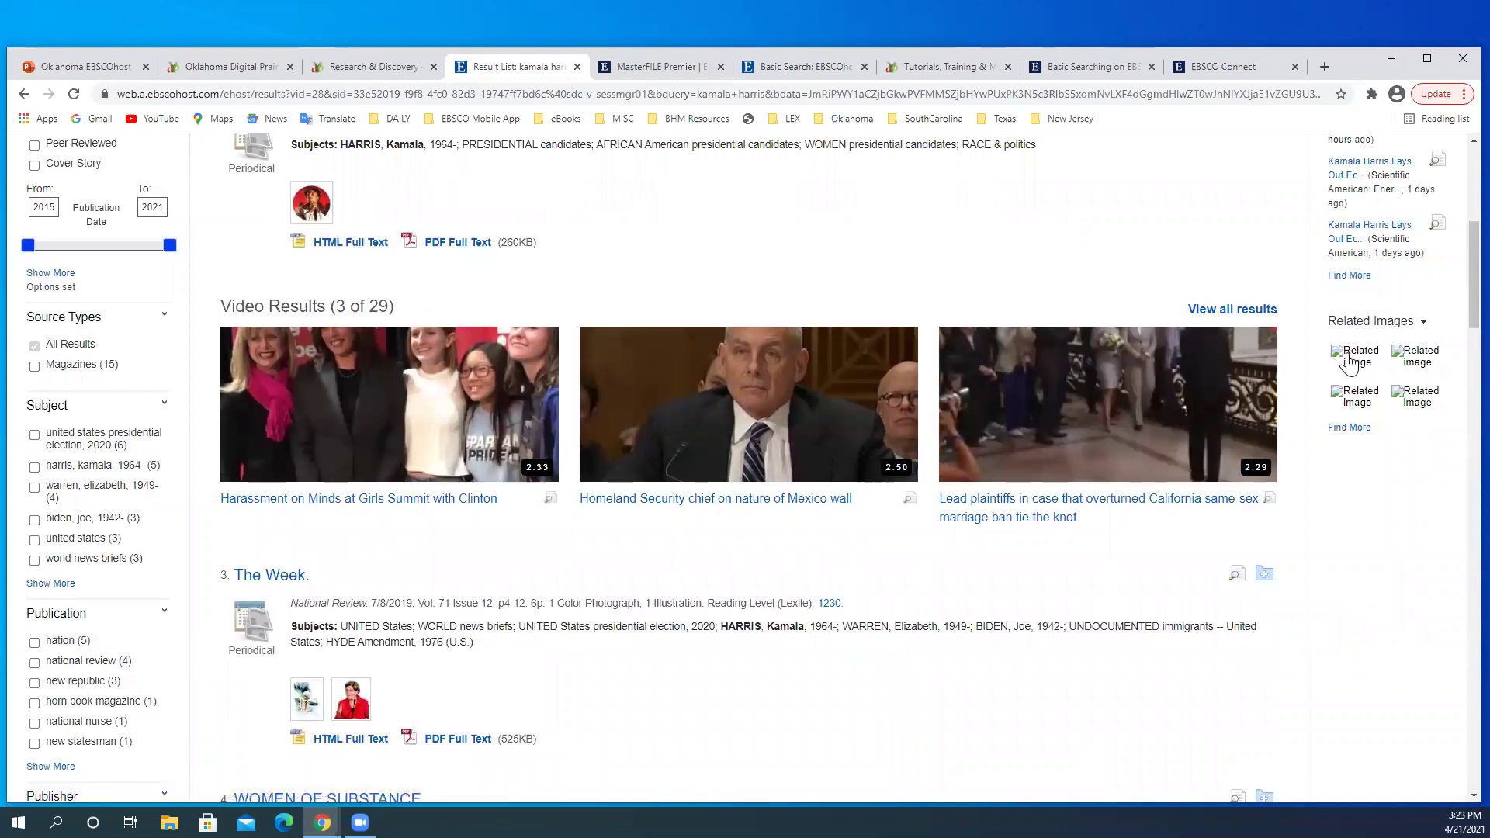
left_click(1350, 363)
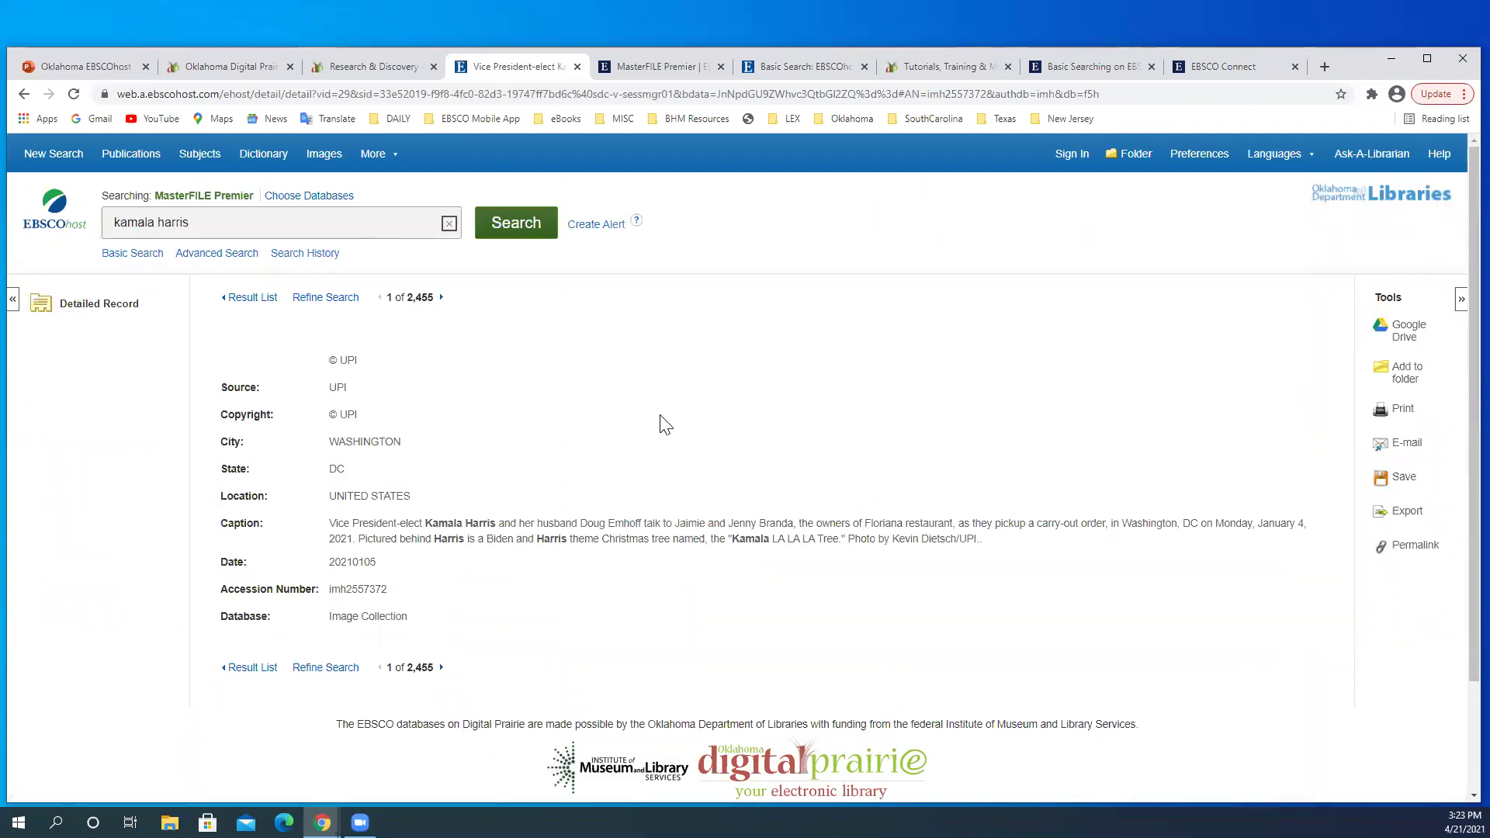
scroll(666, 424, "down", 3)
scroll(666, 425, "up", 3)
Step: Start a new Basic Search for gardening and run it with the suggested term gardening or horticulture
left_click(122, 257)
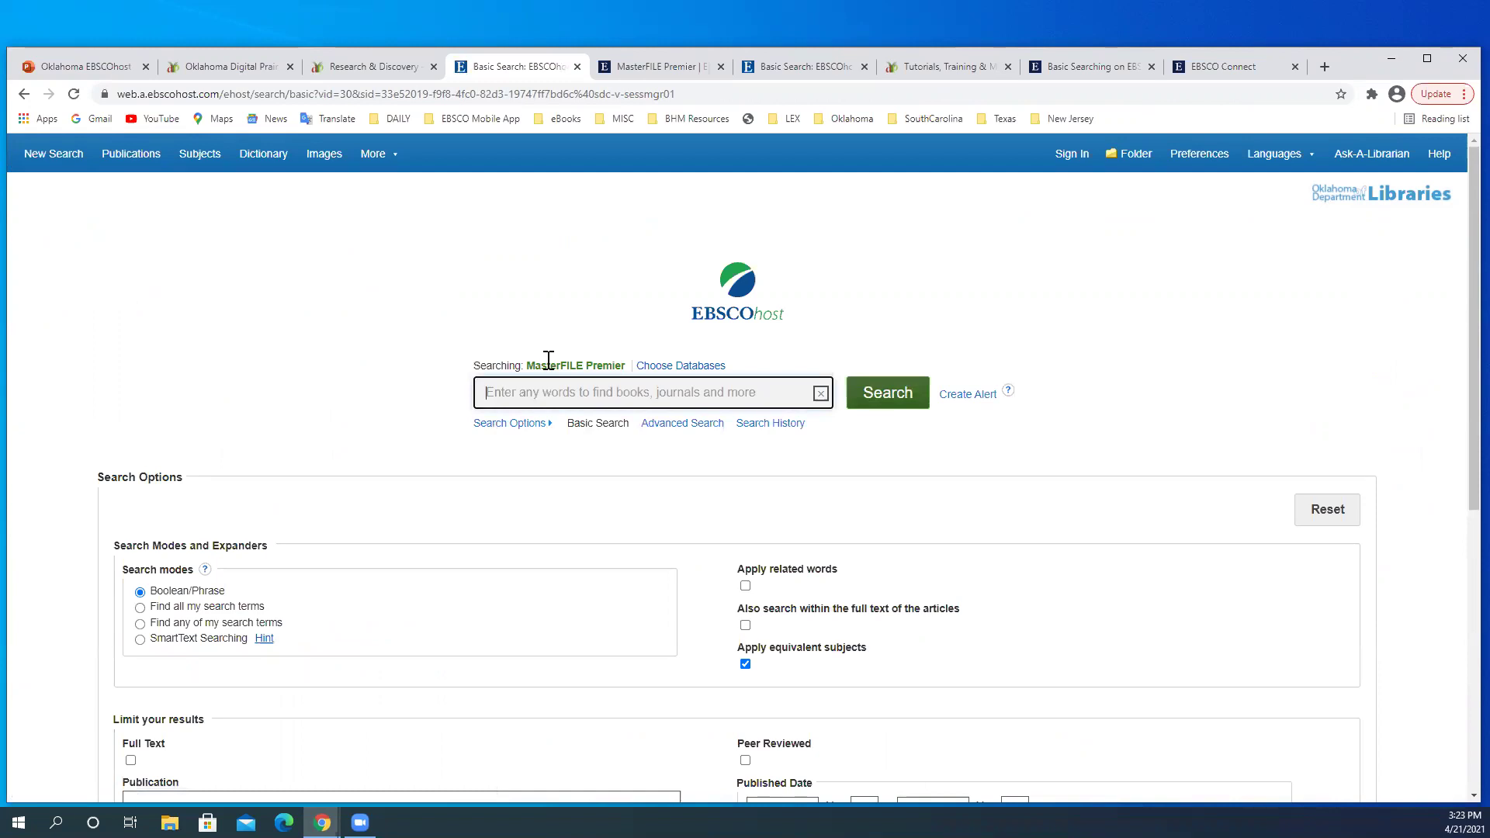
type("garde")
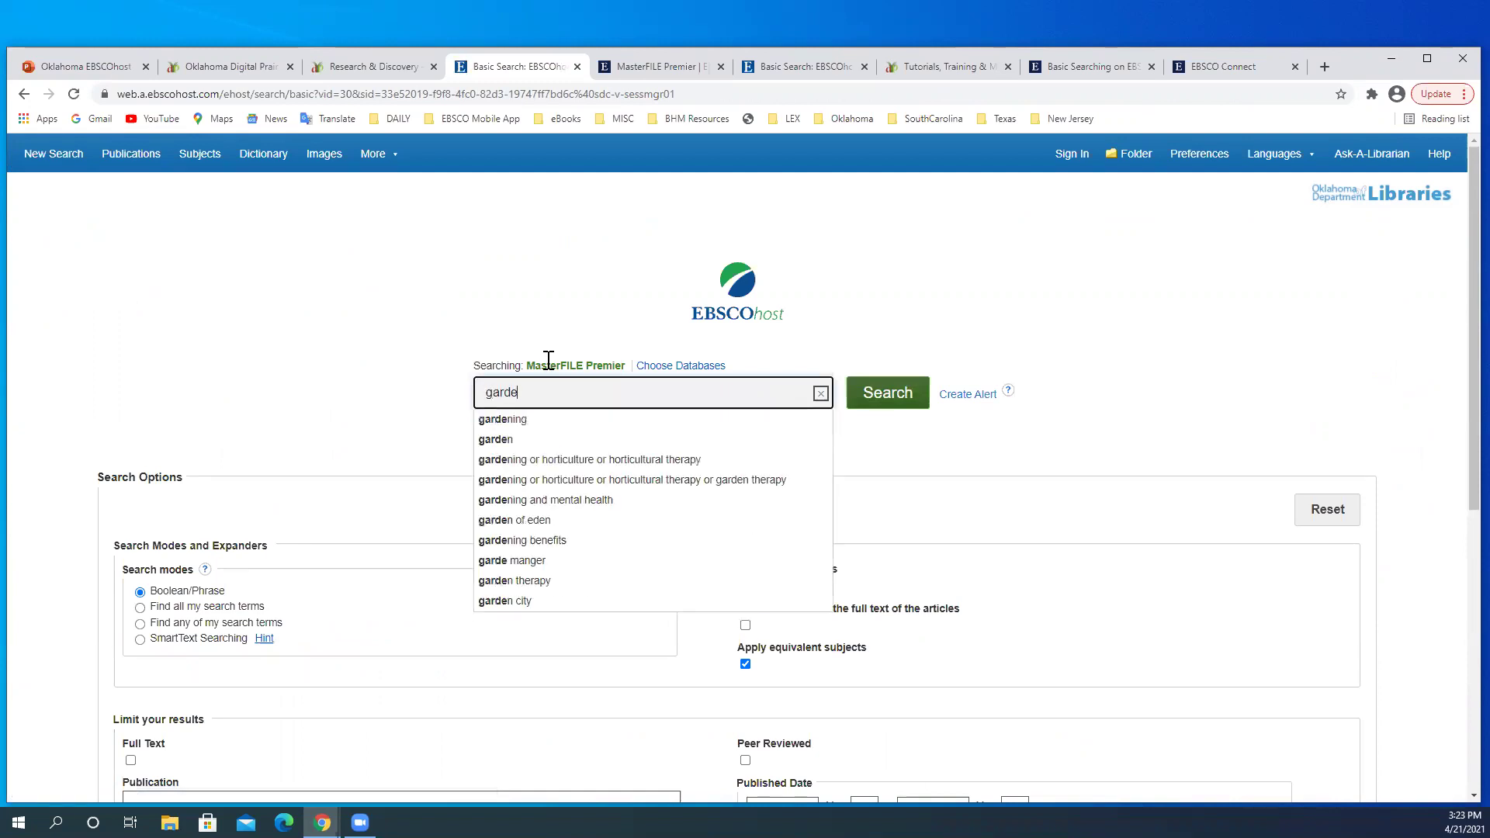
type("ning")
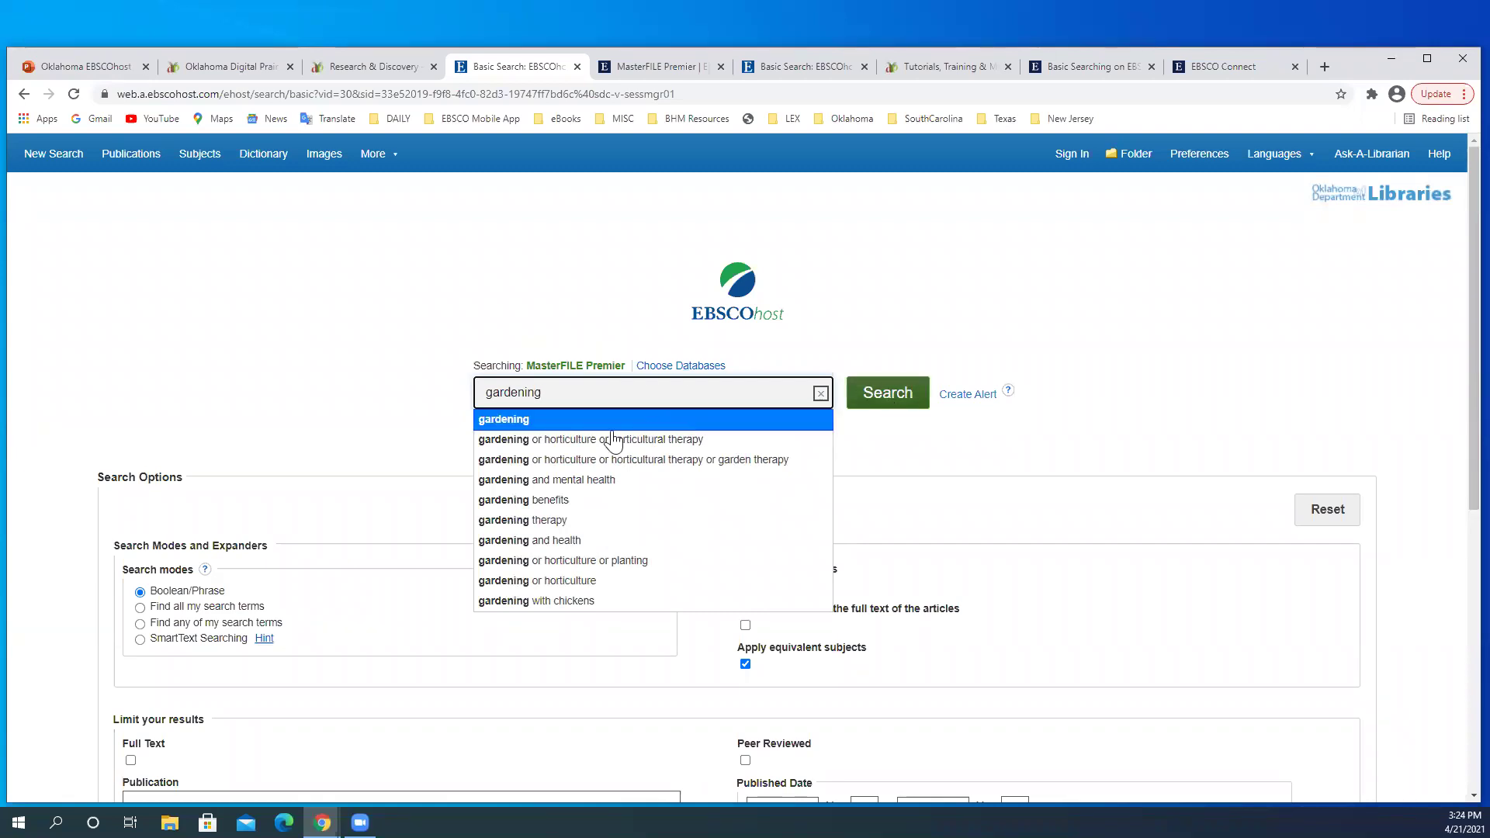
left_click(600, 583)
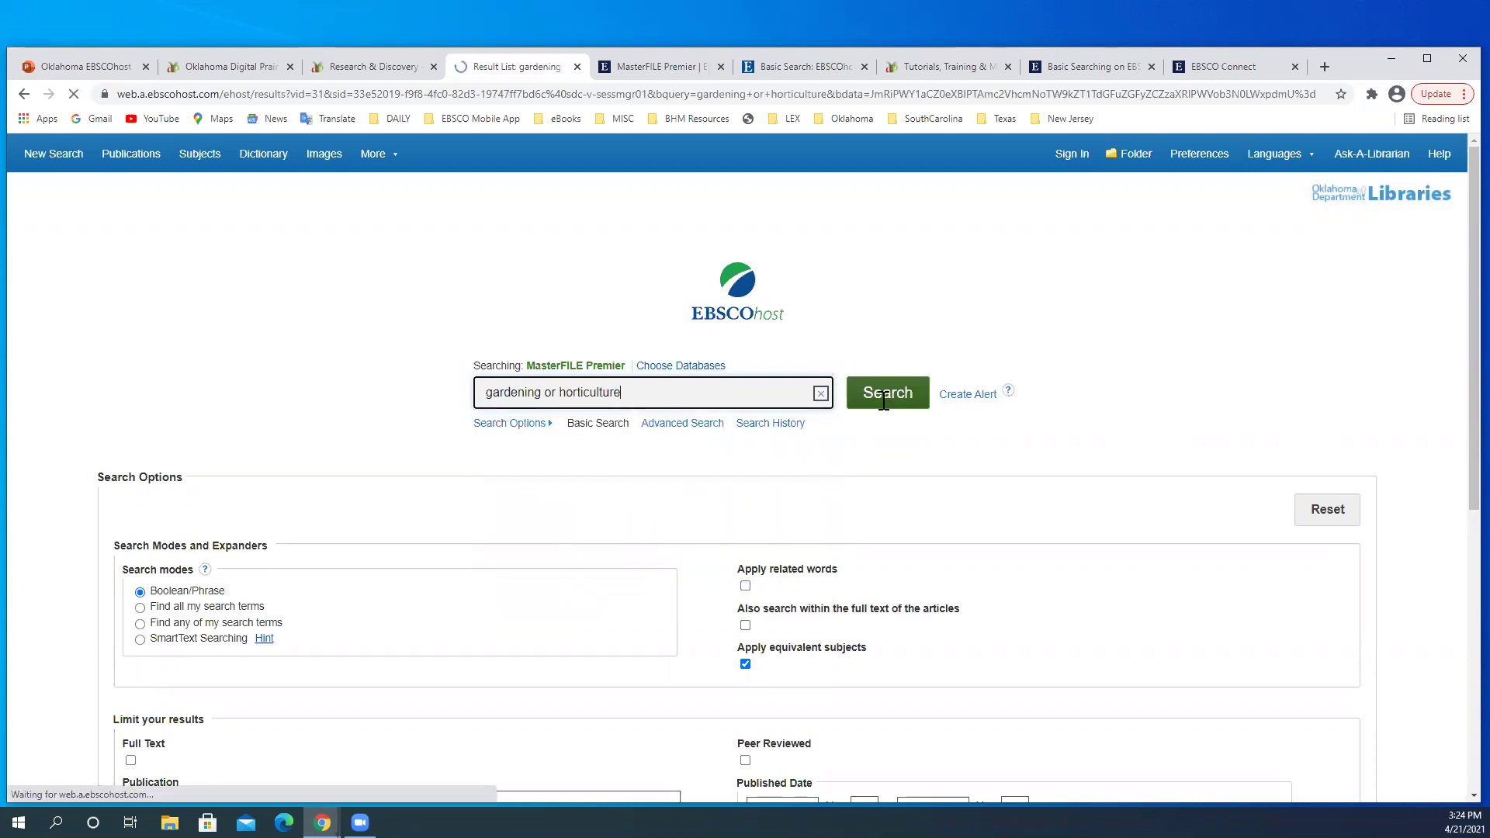
Step: Preview enlarged versions of the related images for the gardening or horticulture results
scroll(1348, 590, "down", 5)
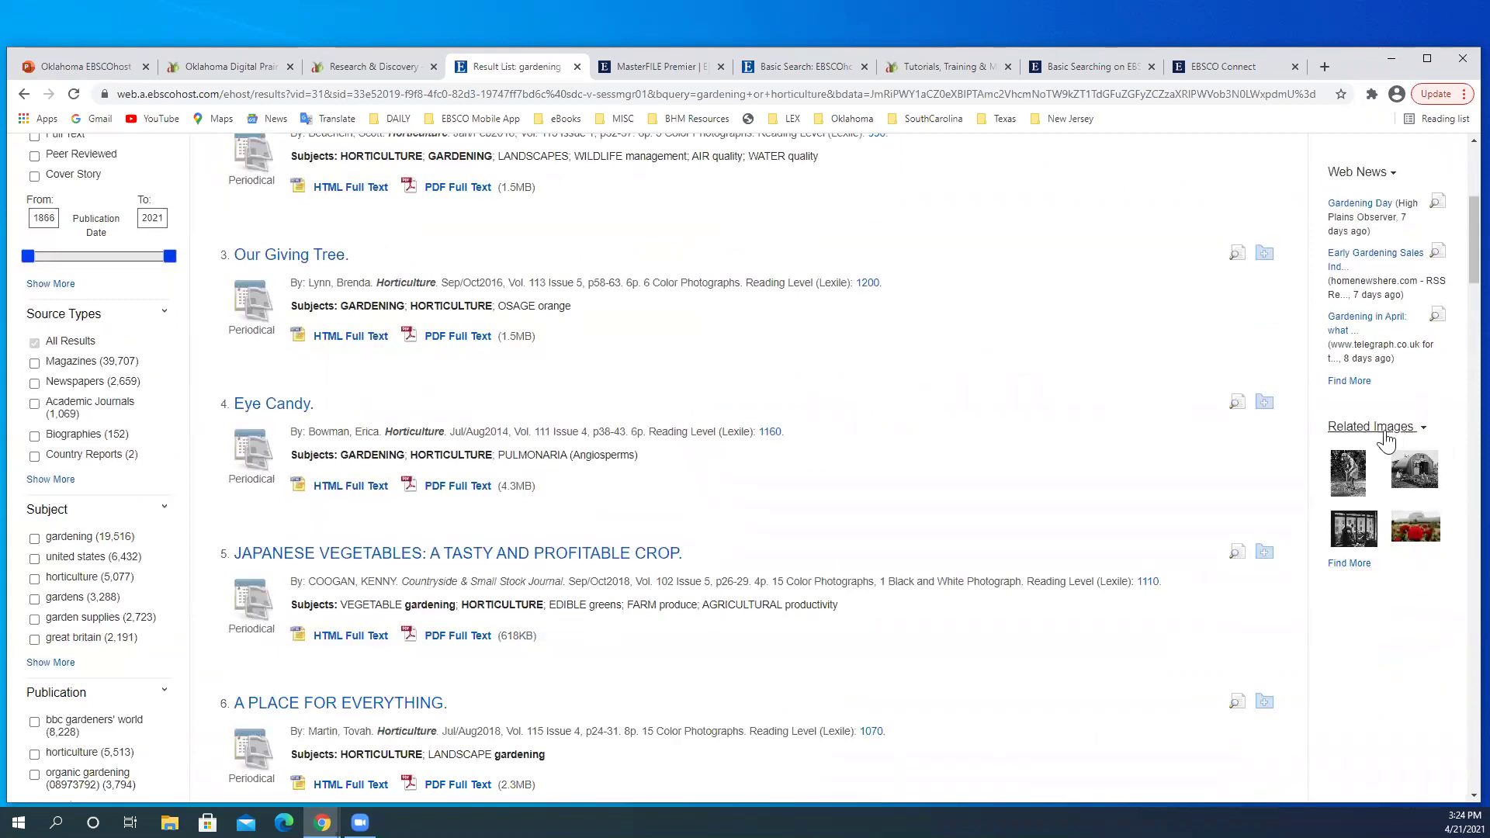
mouse_move(1413, 469)
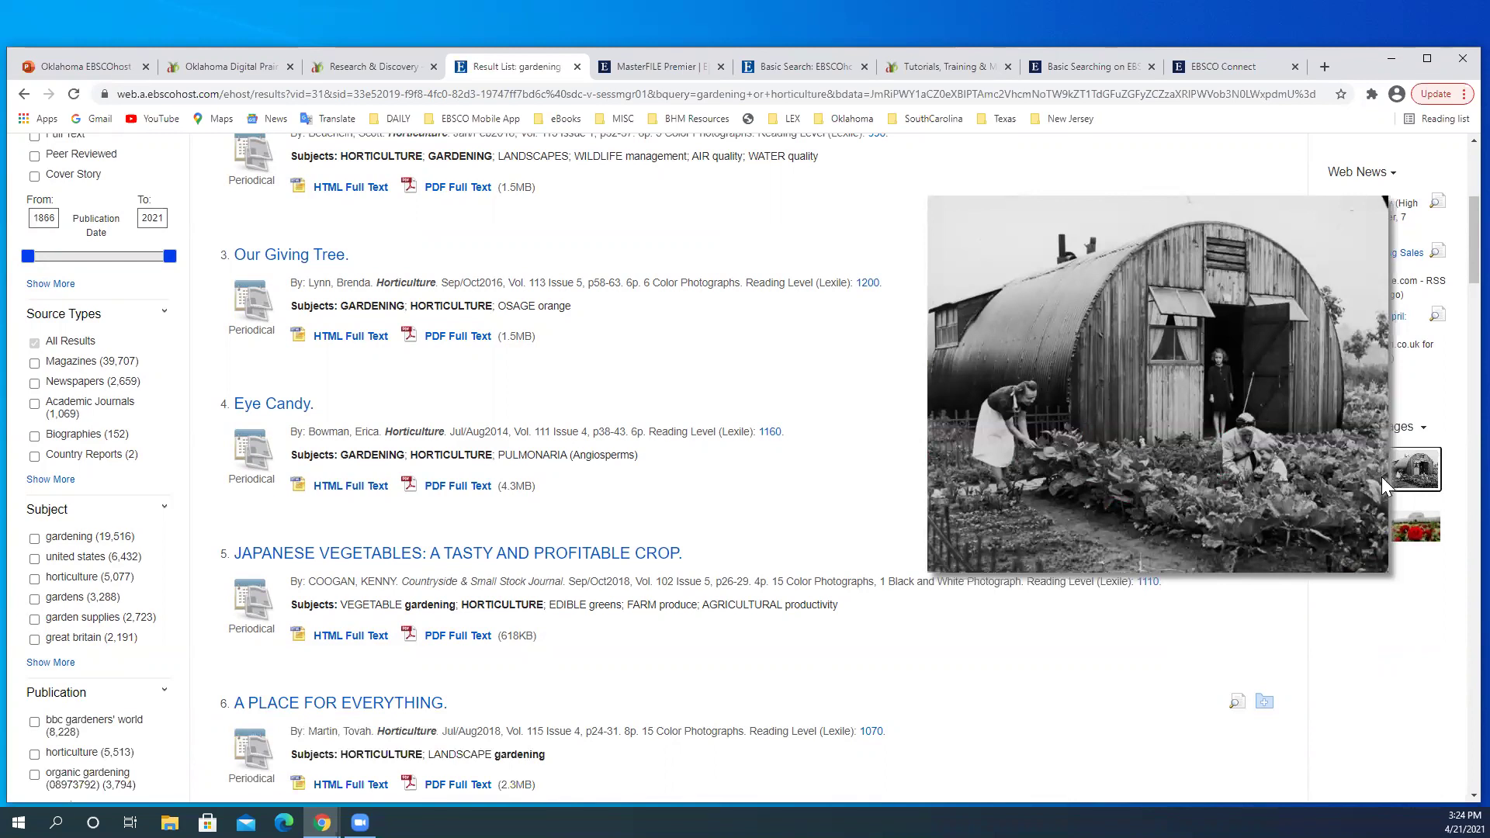
mouse_move(1435, 528)
mouse_move(1351, 548)
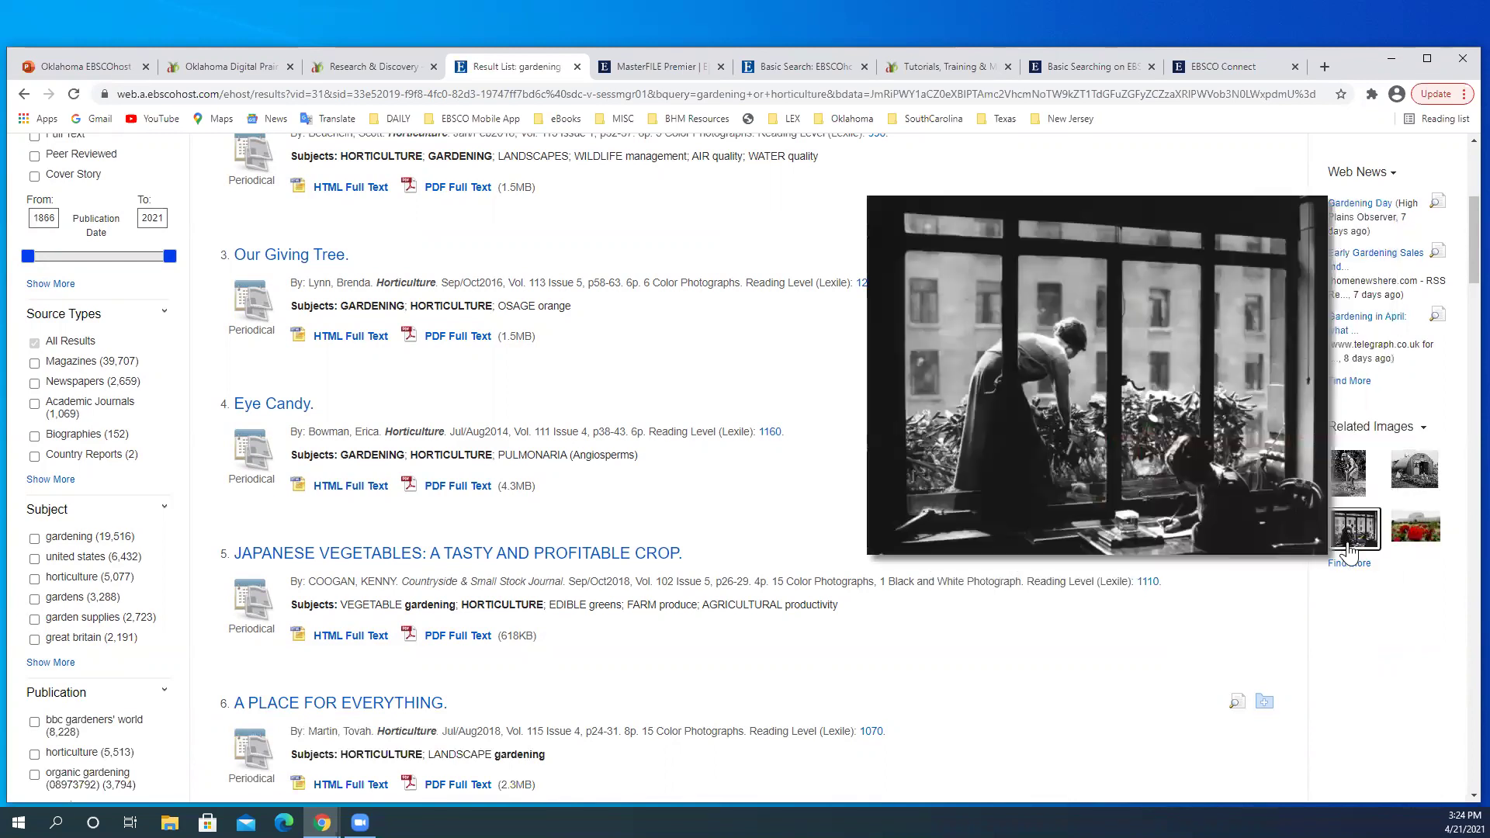
mouse_move(1356, 491)
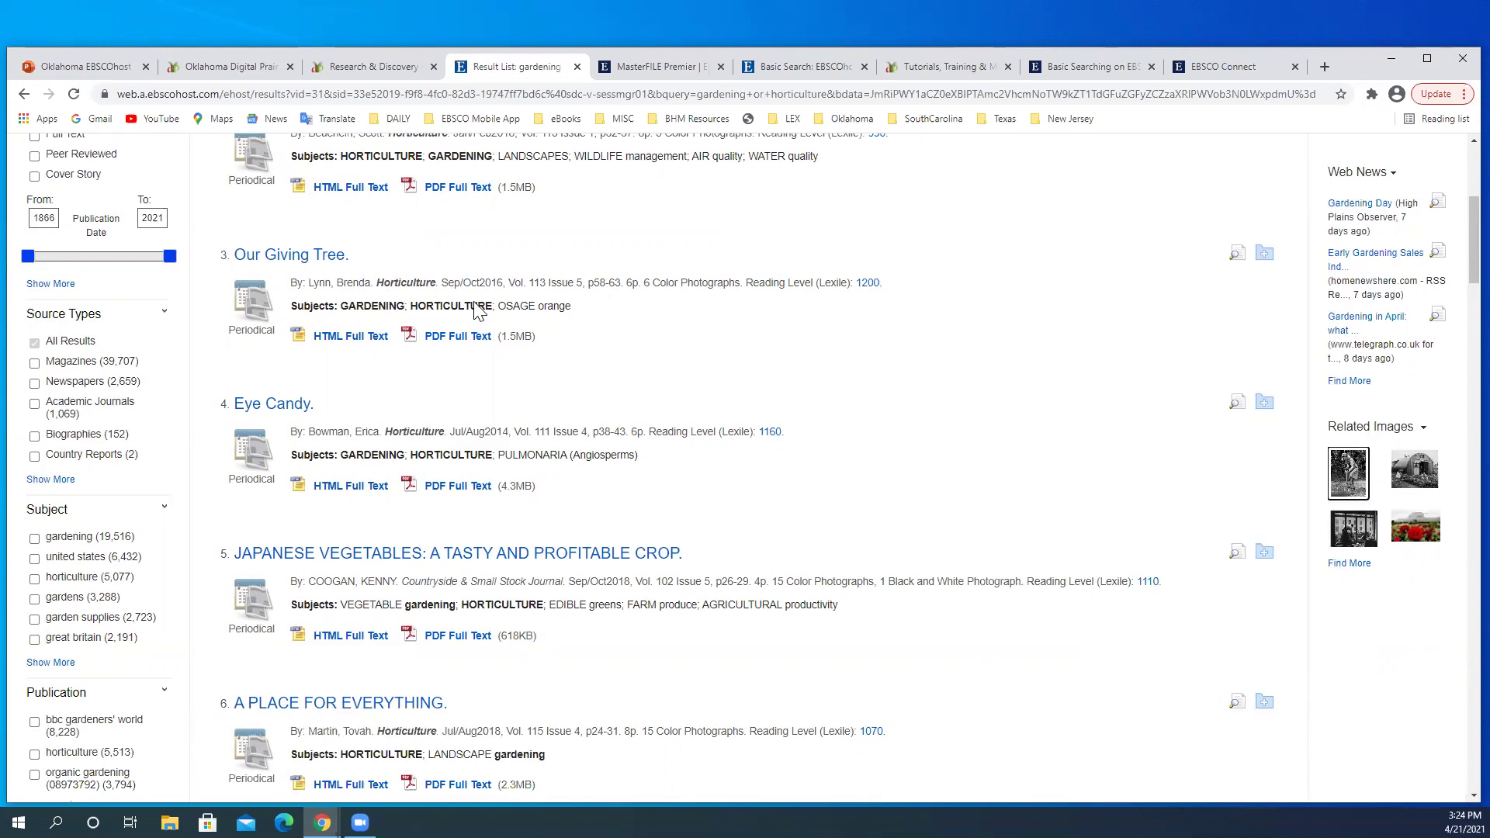
Step: Limit the gardening or horticulture results to the horticulture publication and look over the filtered articles
scroll(479, 311, "up", 5)
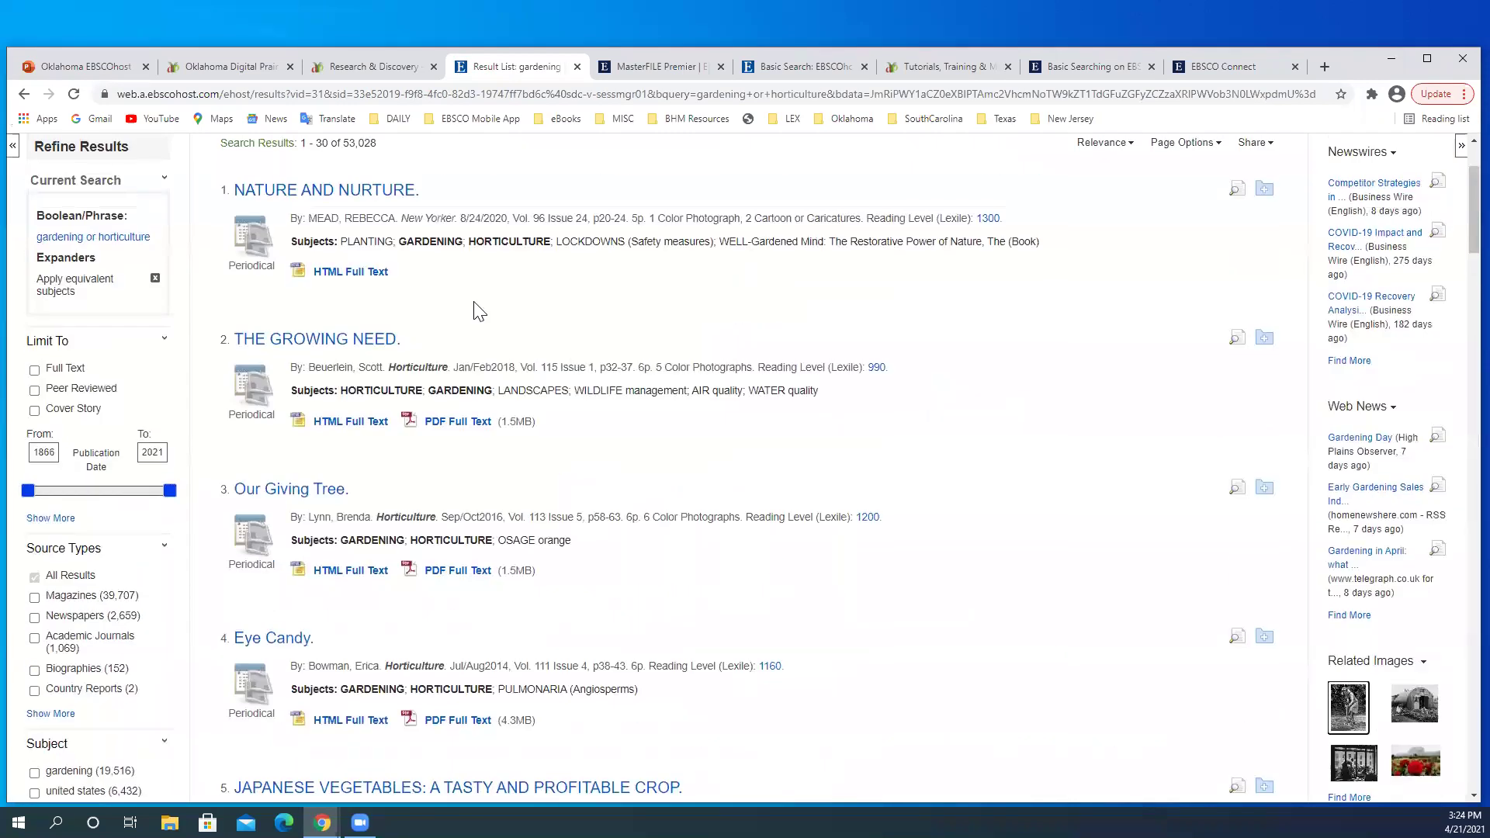
scroll(479, 311, "down", 7)
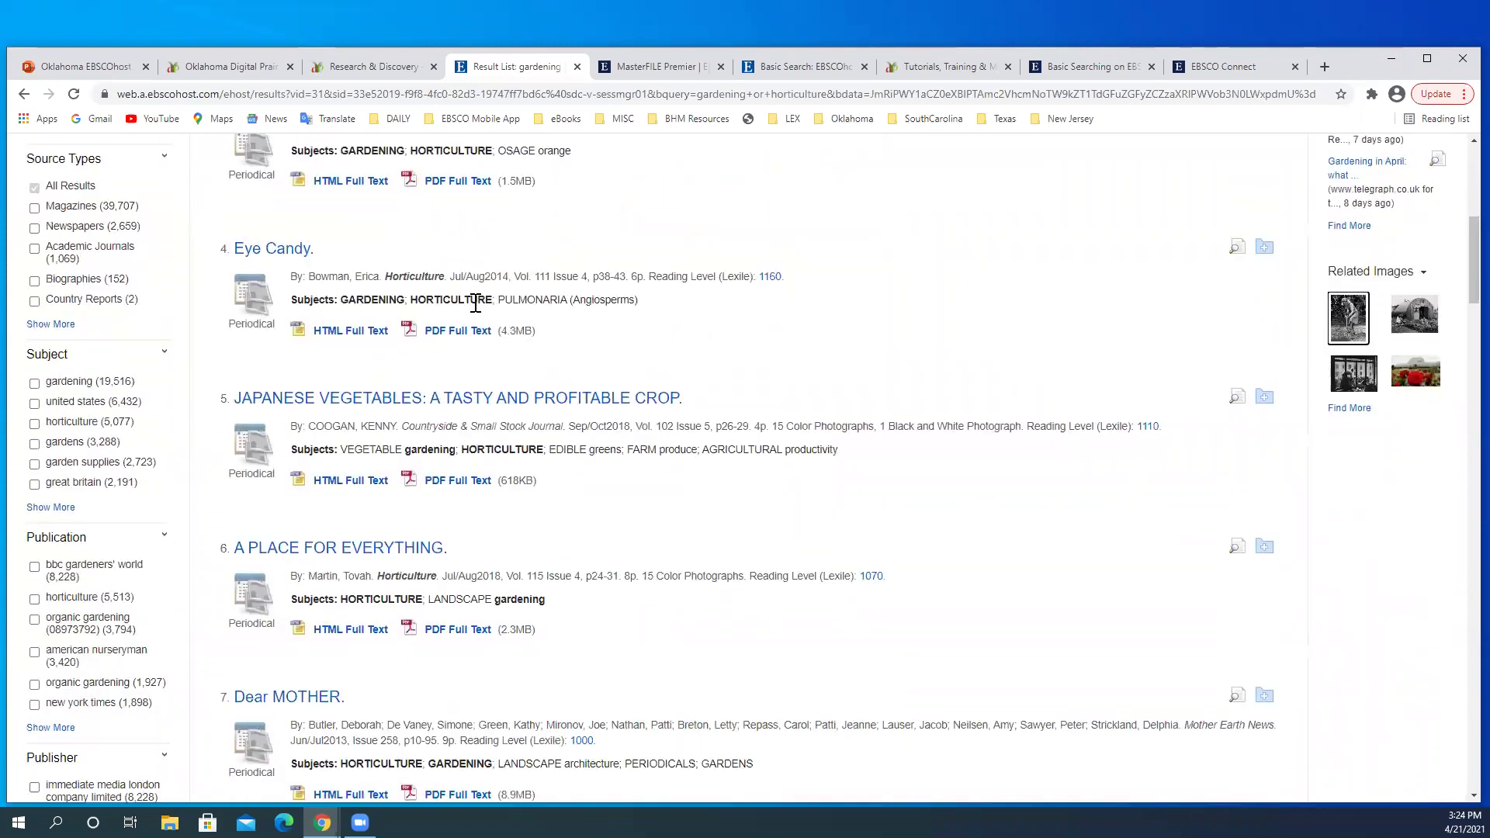
scroll(476, 303, "down", 4)
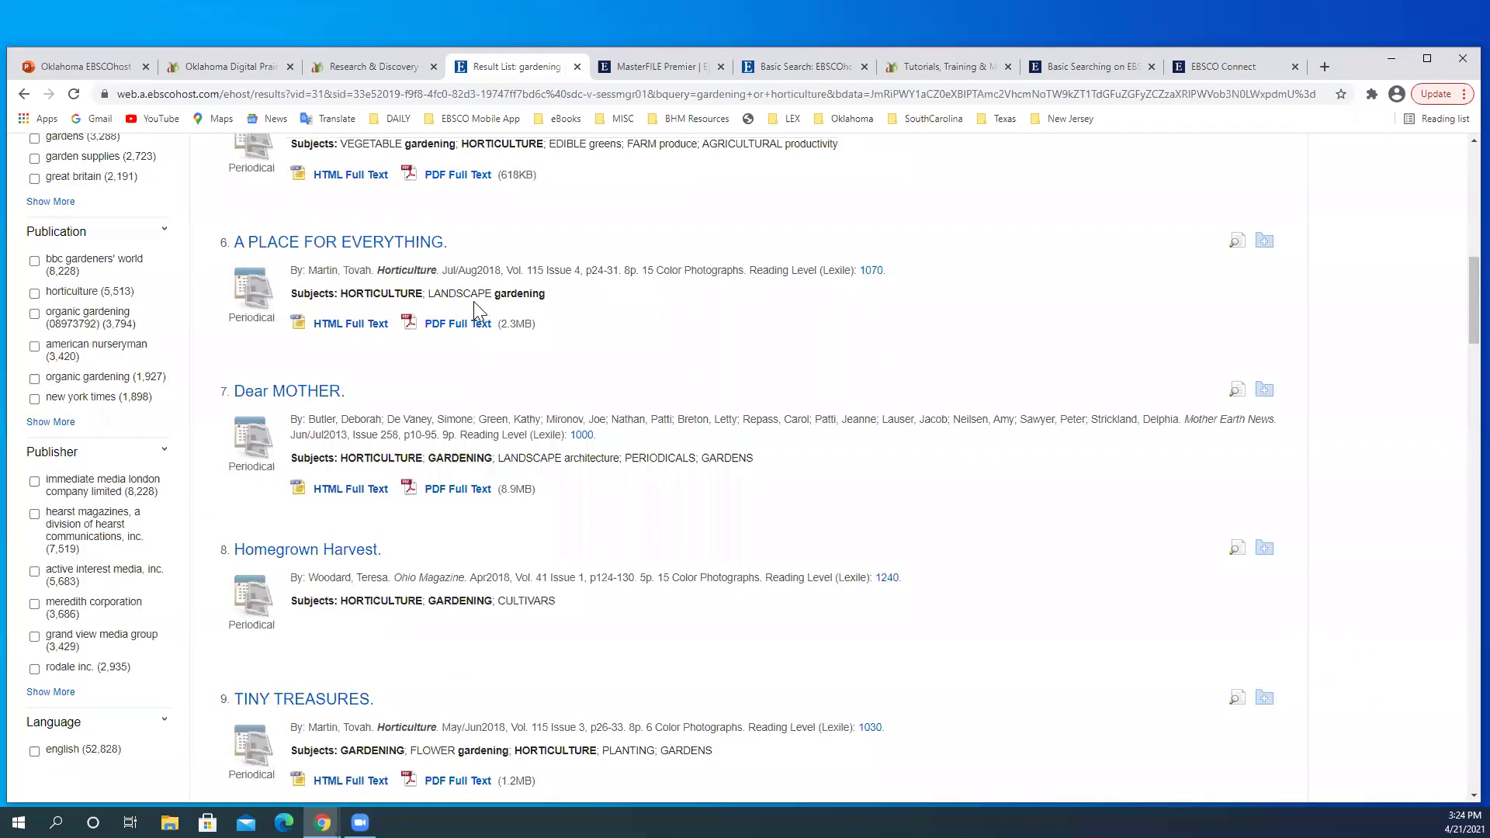
scroll(477, 310, "up", 1)
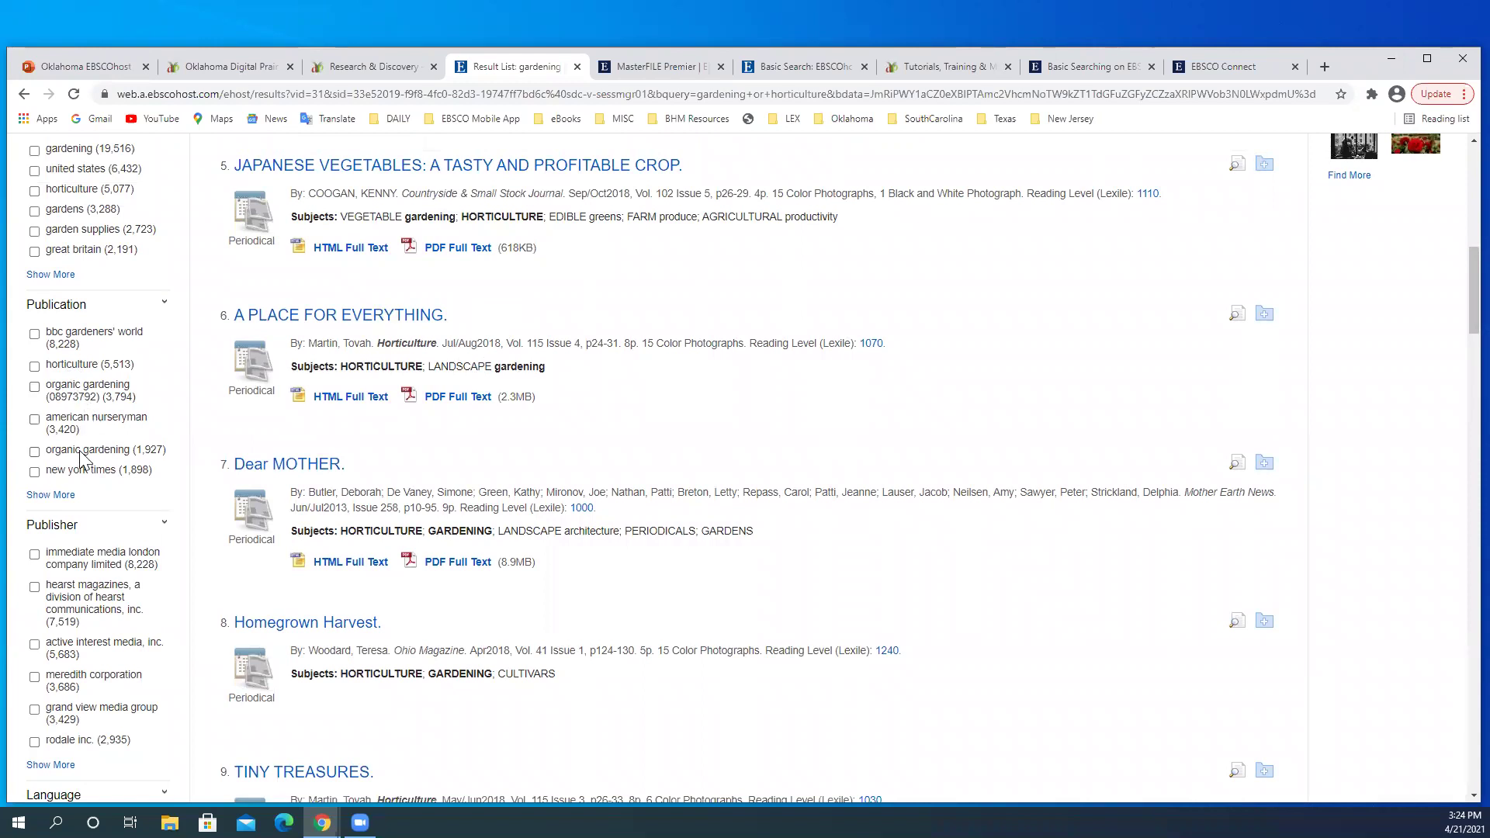
left_click(34, 366)
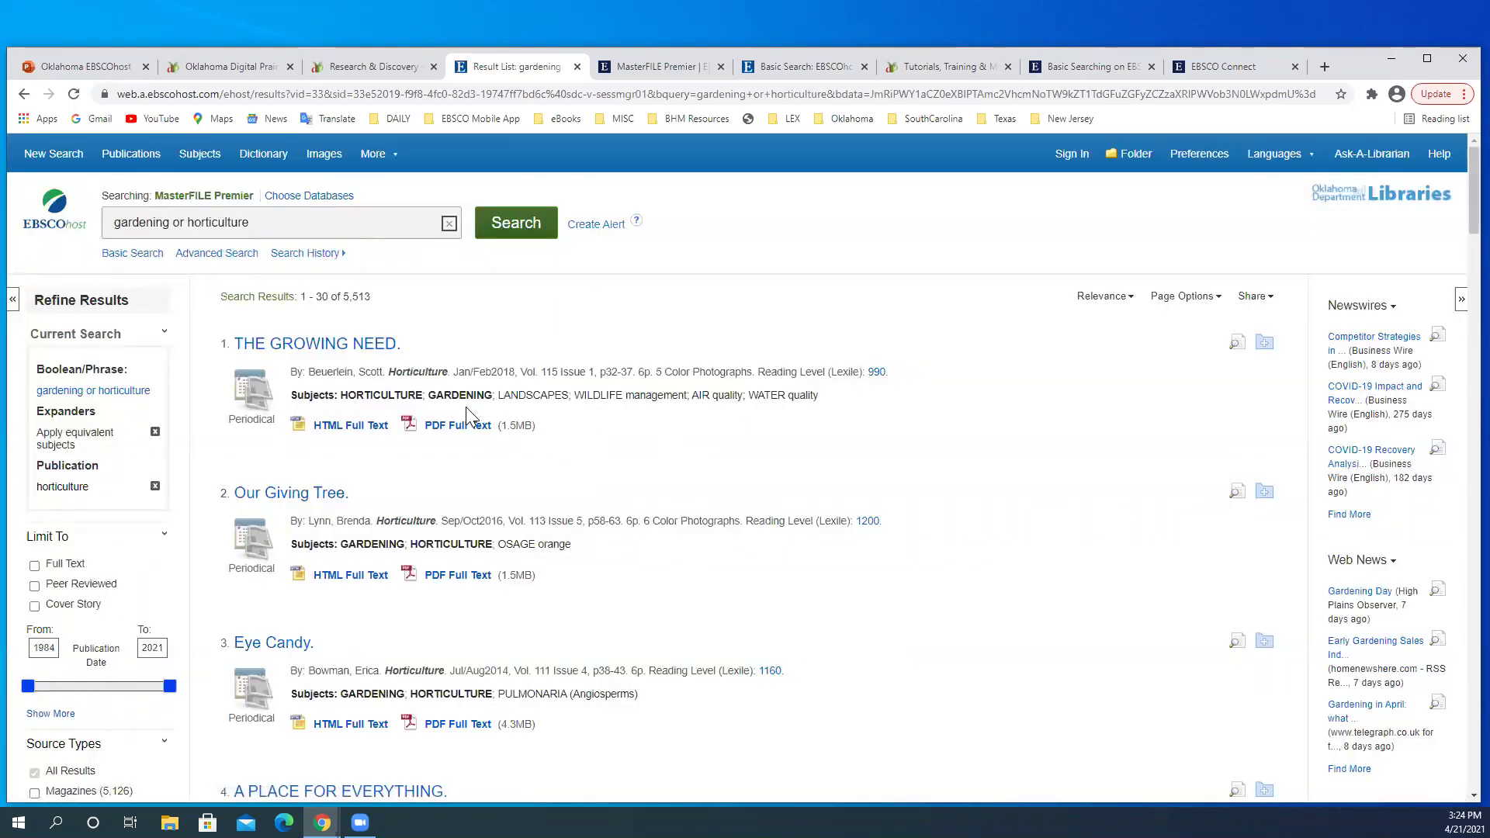
scroll(466, 406, "down", 1)
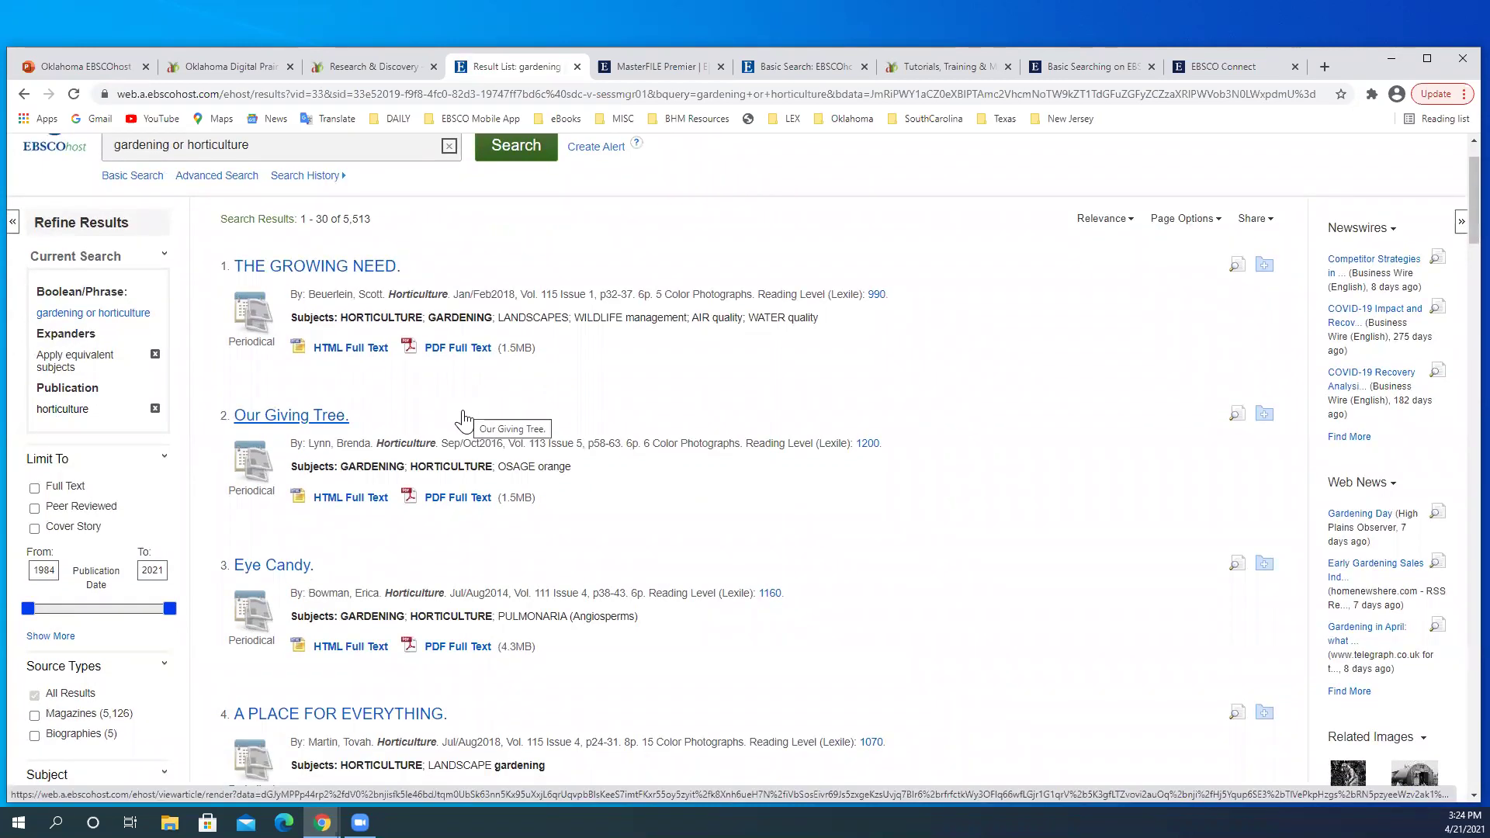
scroll(464, 421, "up", 1)
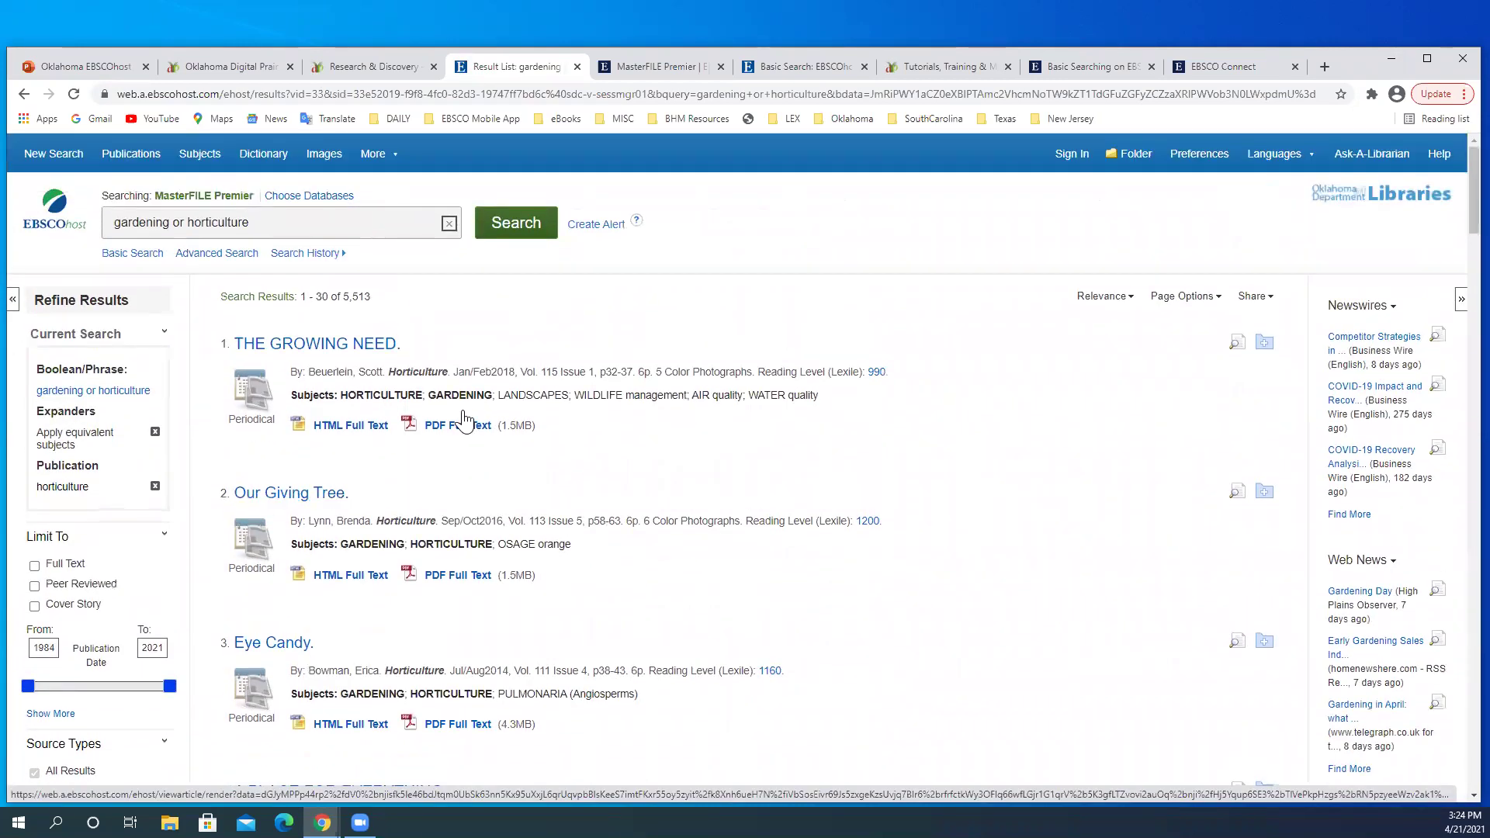
scroll(472, 423, "down", 2)
scroll(475, 422, "down", 1)
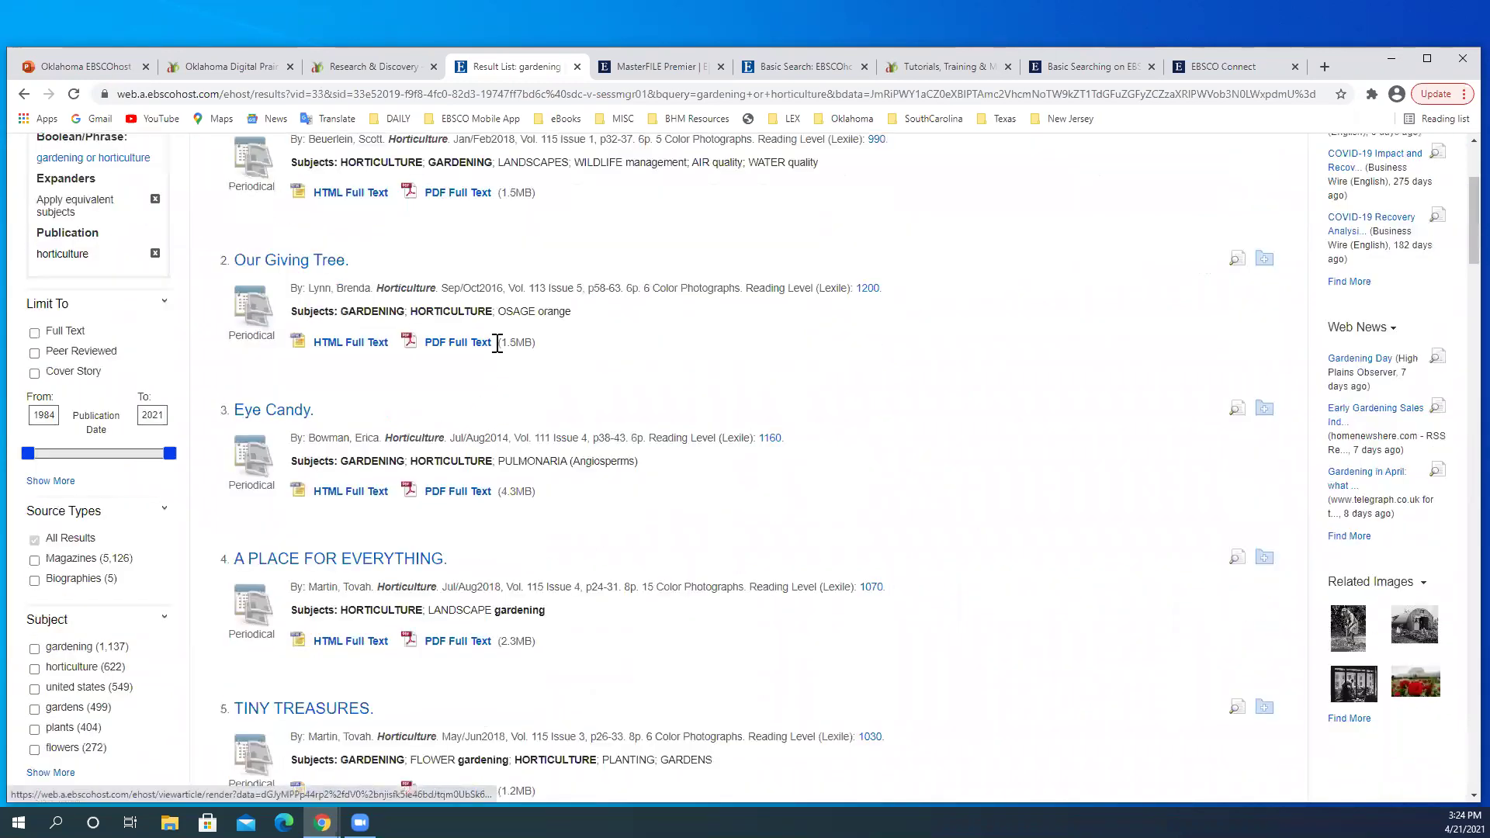
scroll(499, 346, "up", 3)
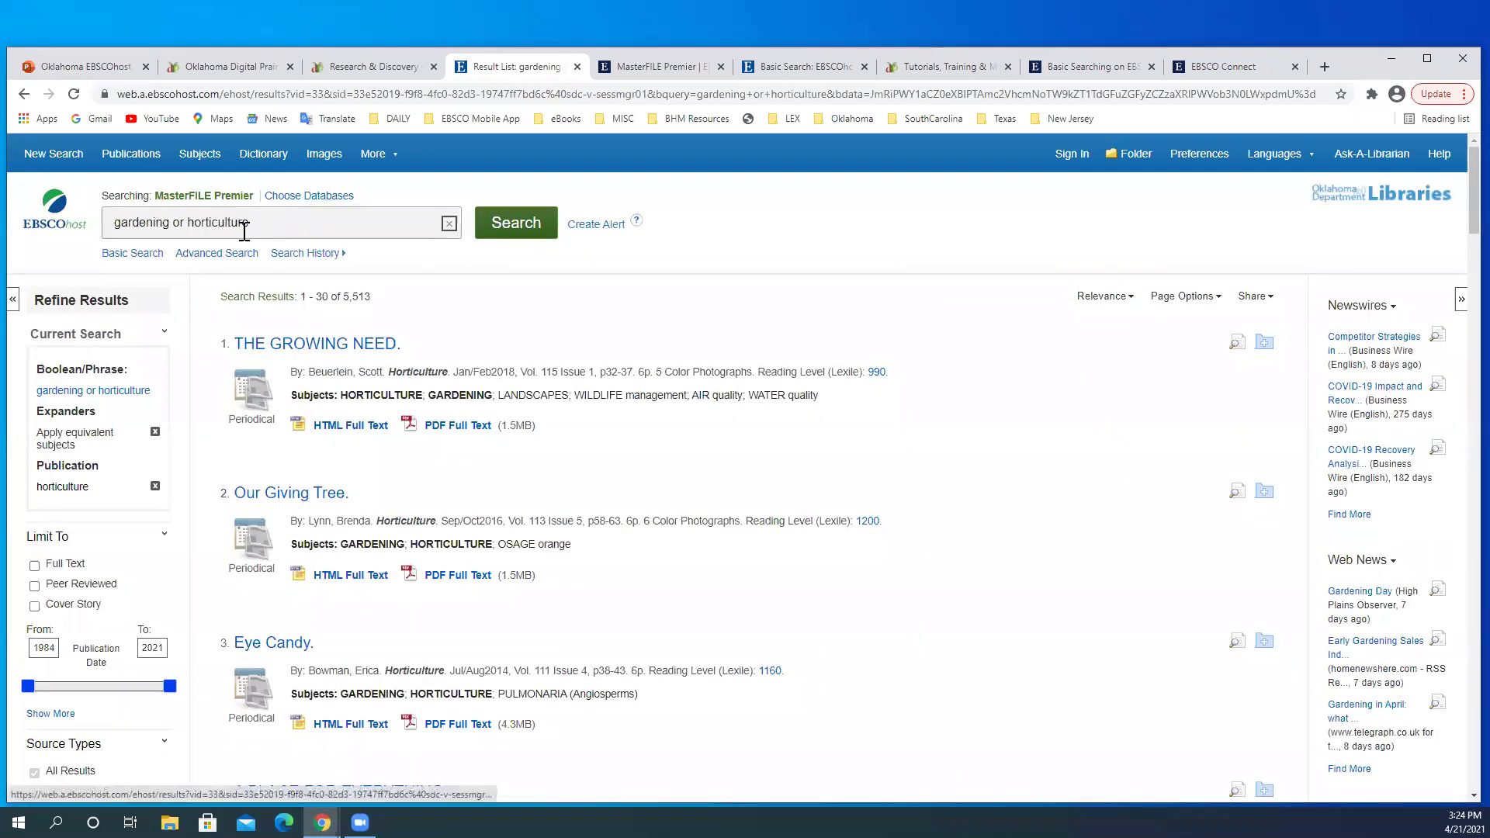
Step: Start a new Basic Search in MasterFILE Premier and run it for vacuum cleaners
left_click(135, 259)
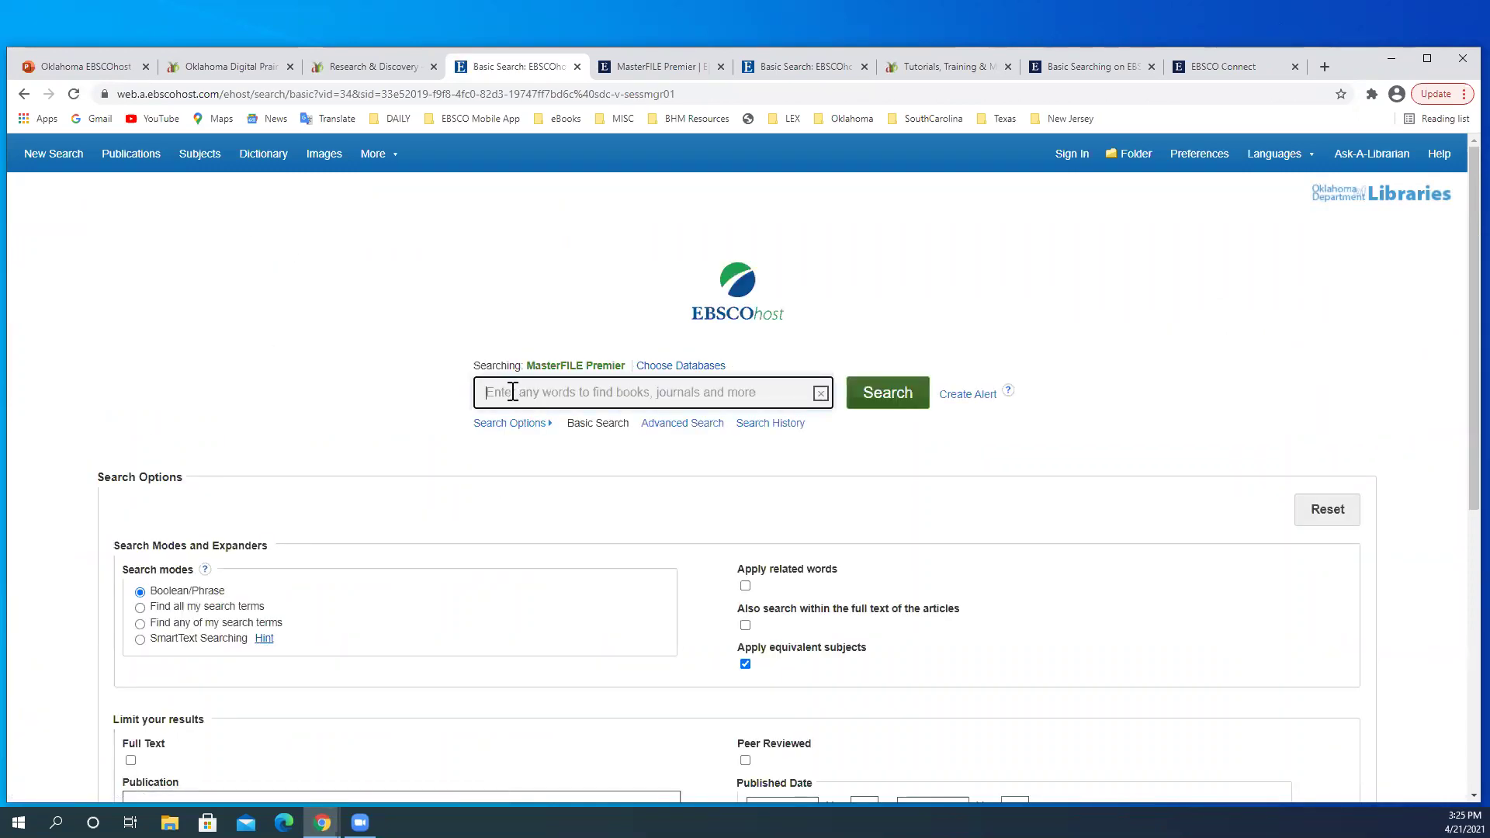
type("v")
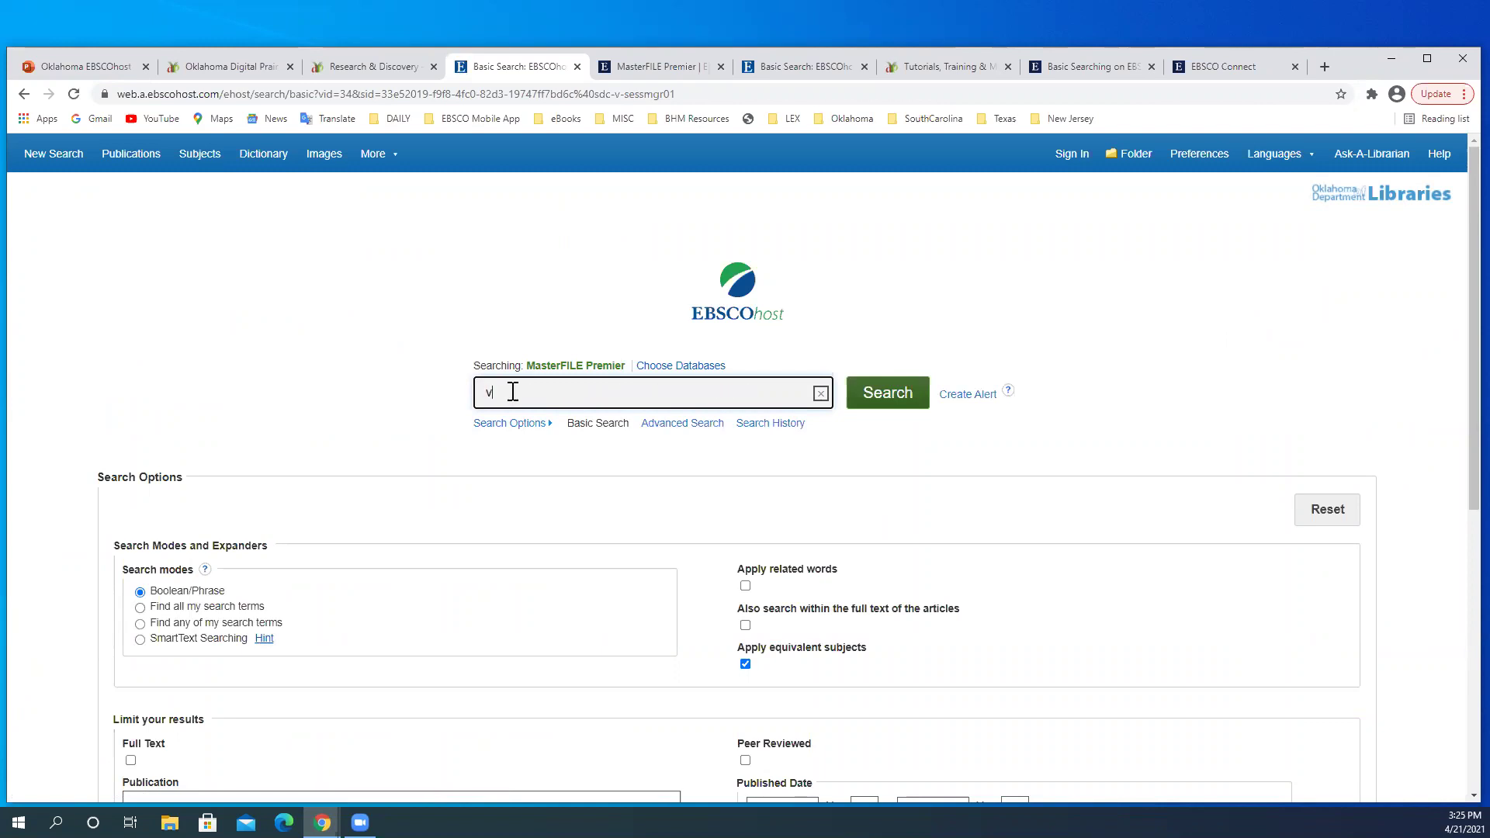
type("acuum cleaners")
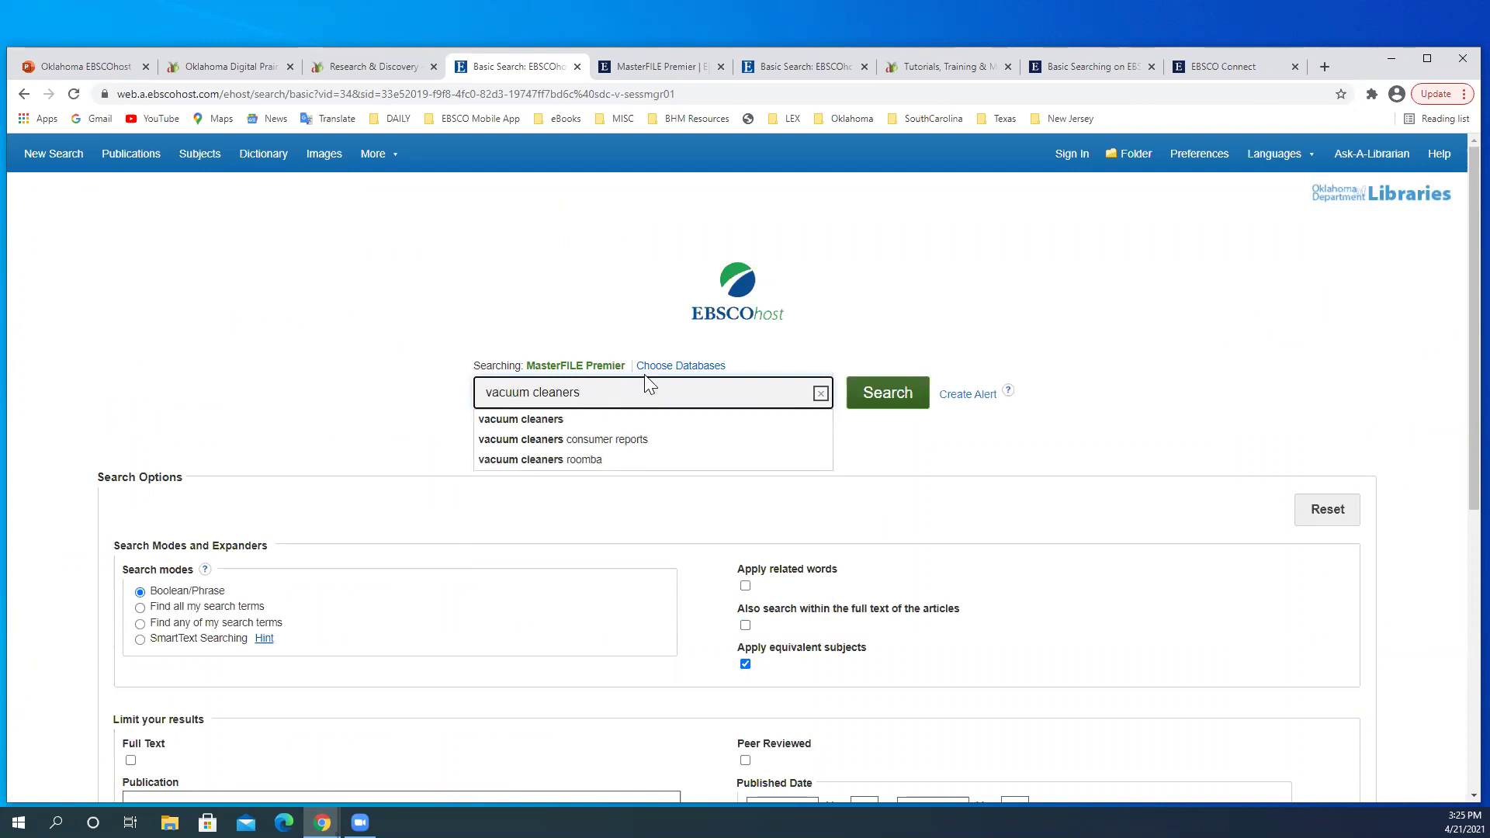
left_click(883, 395)
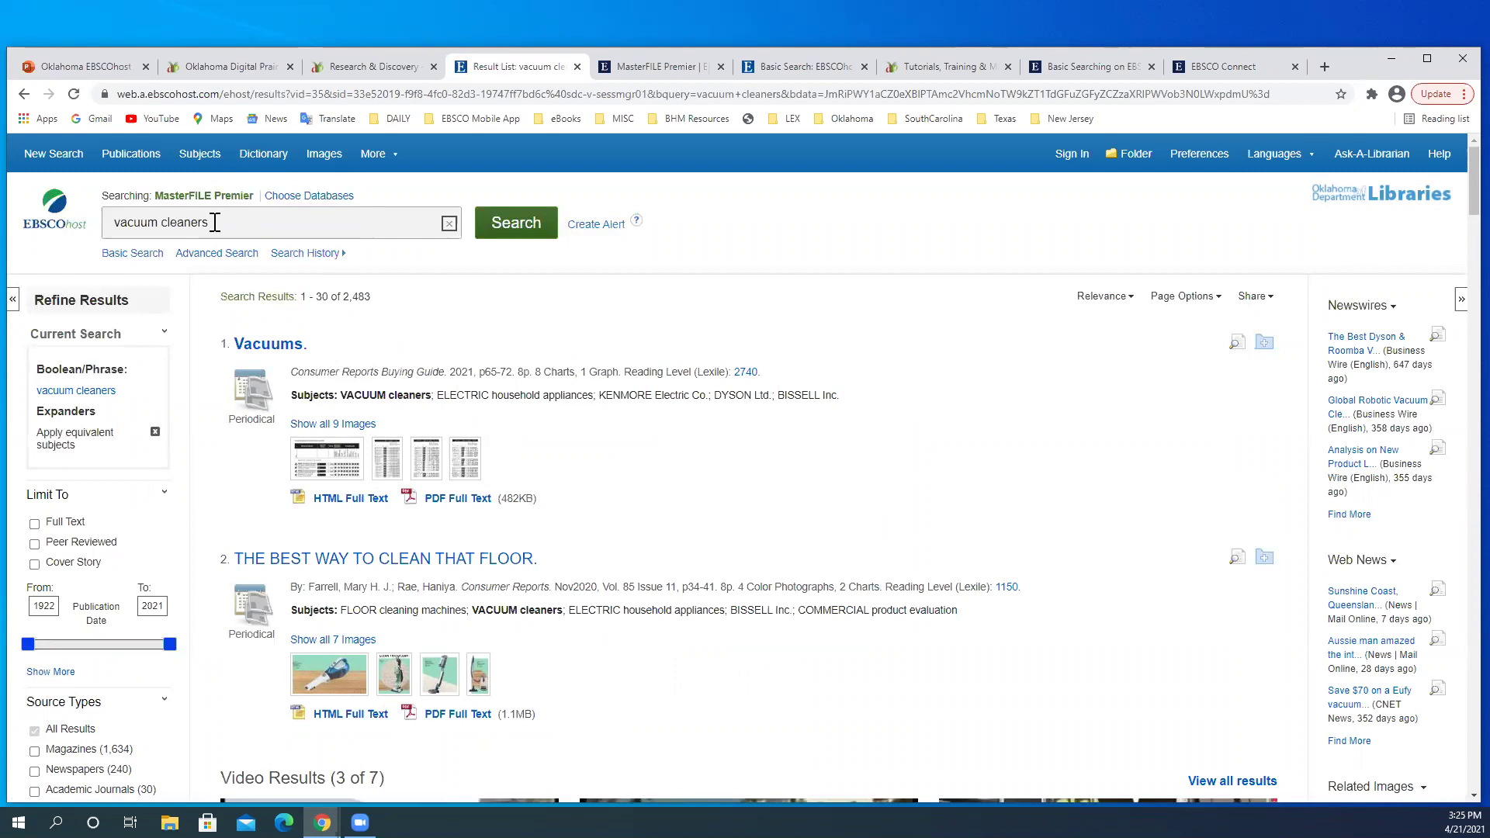
Step: Limit the vacuum cleaners results to the consumer reports publication
left_click_drag(371, 298, 340, 298)
scroll(106, 495, "down", 4)
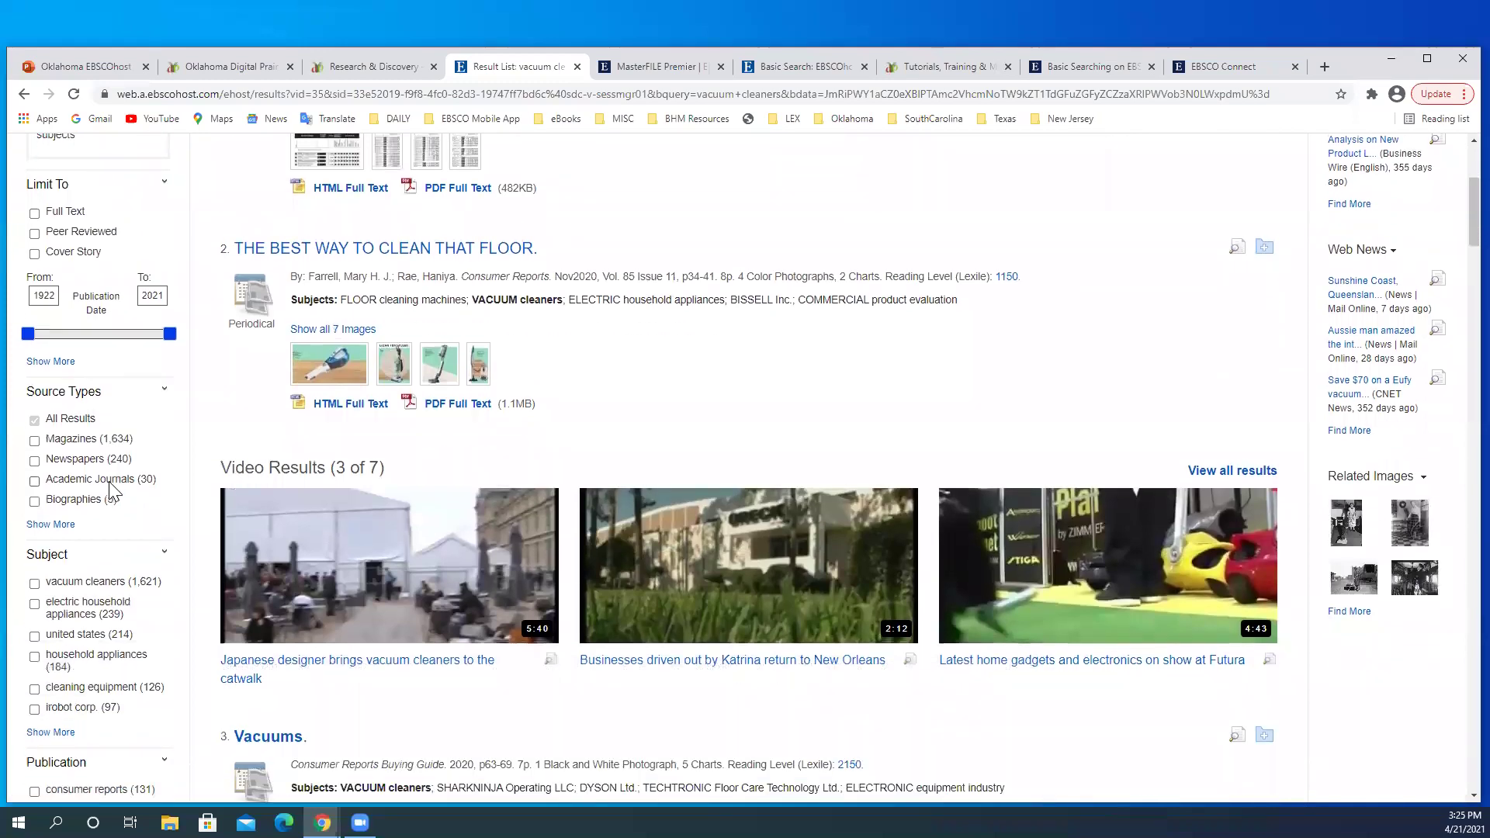
scroll(111, 489, "down", 5)
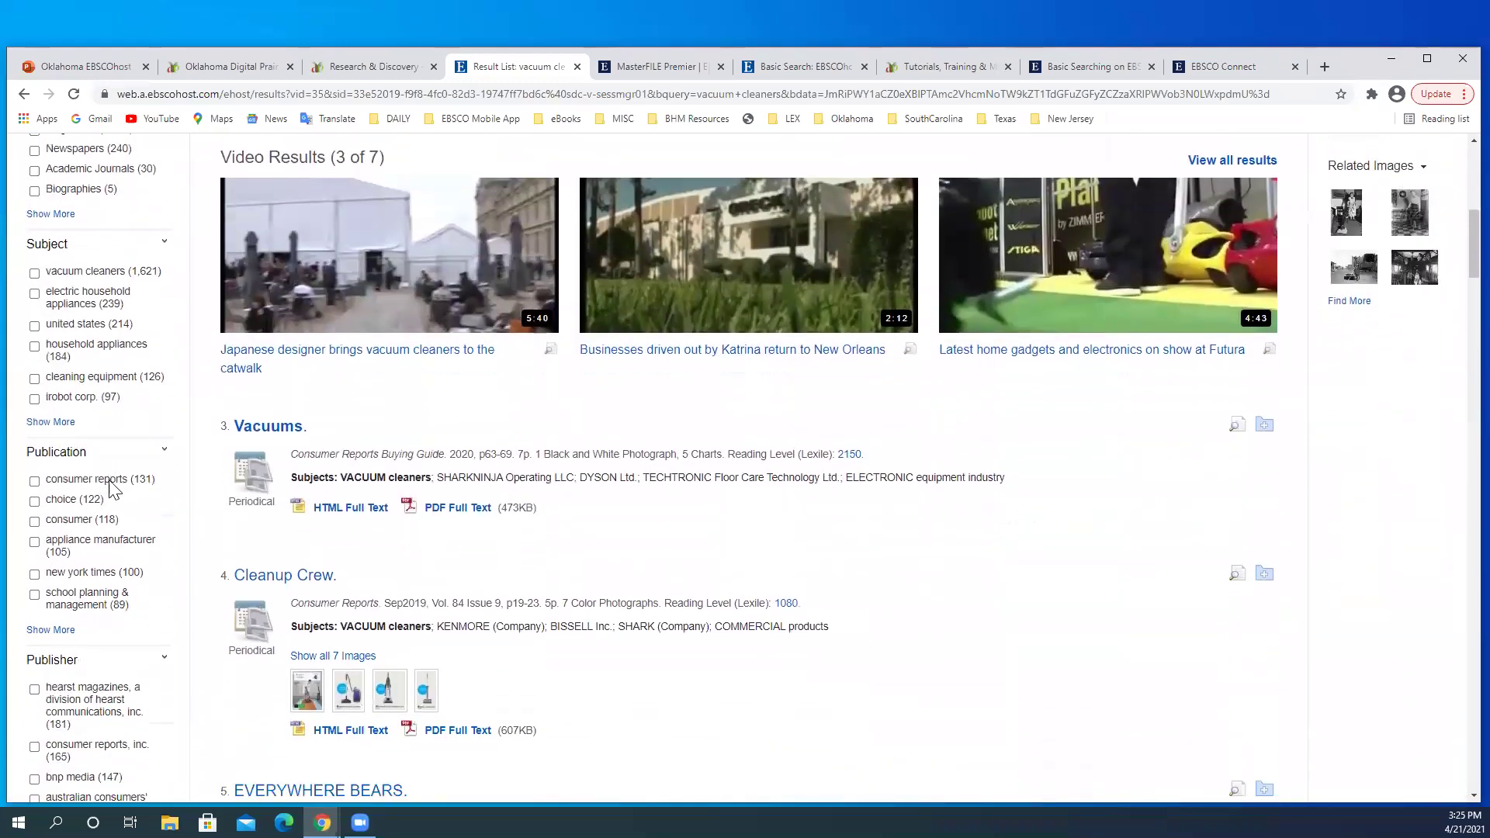
left_click_drag(156, 402, 128, 403)
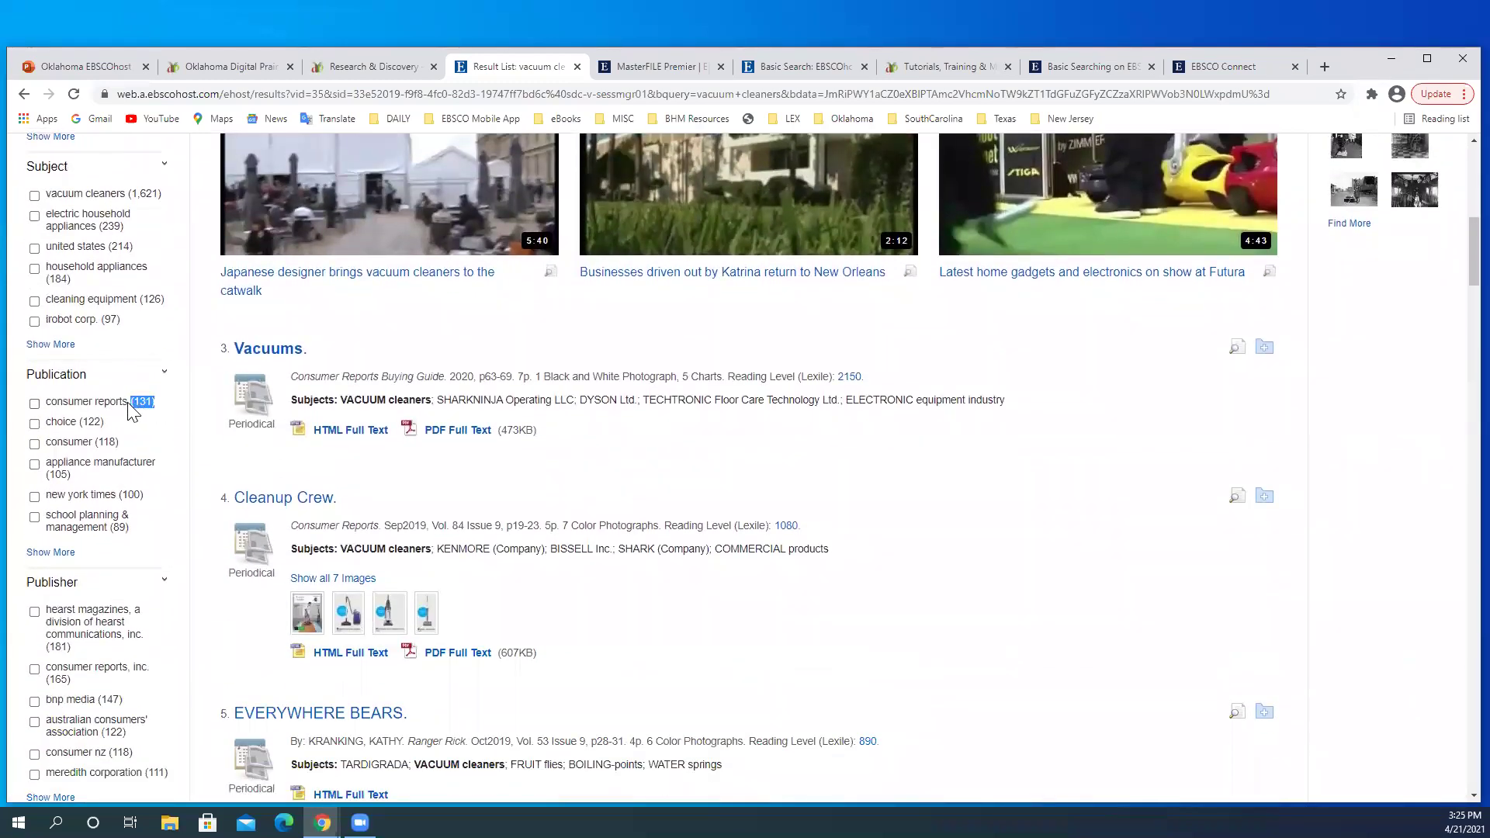
left_click(34, 403)
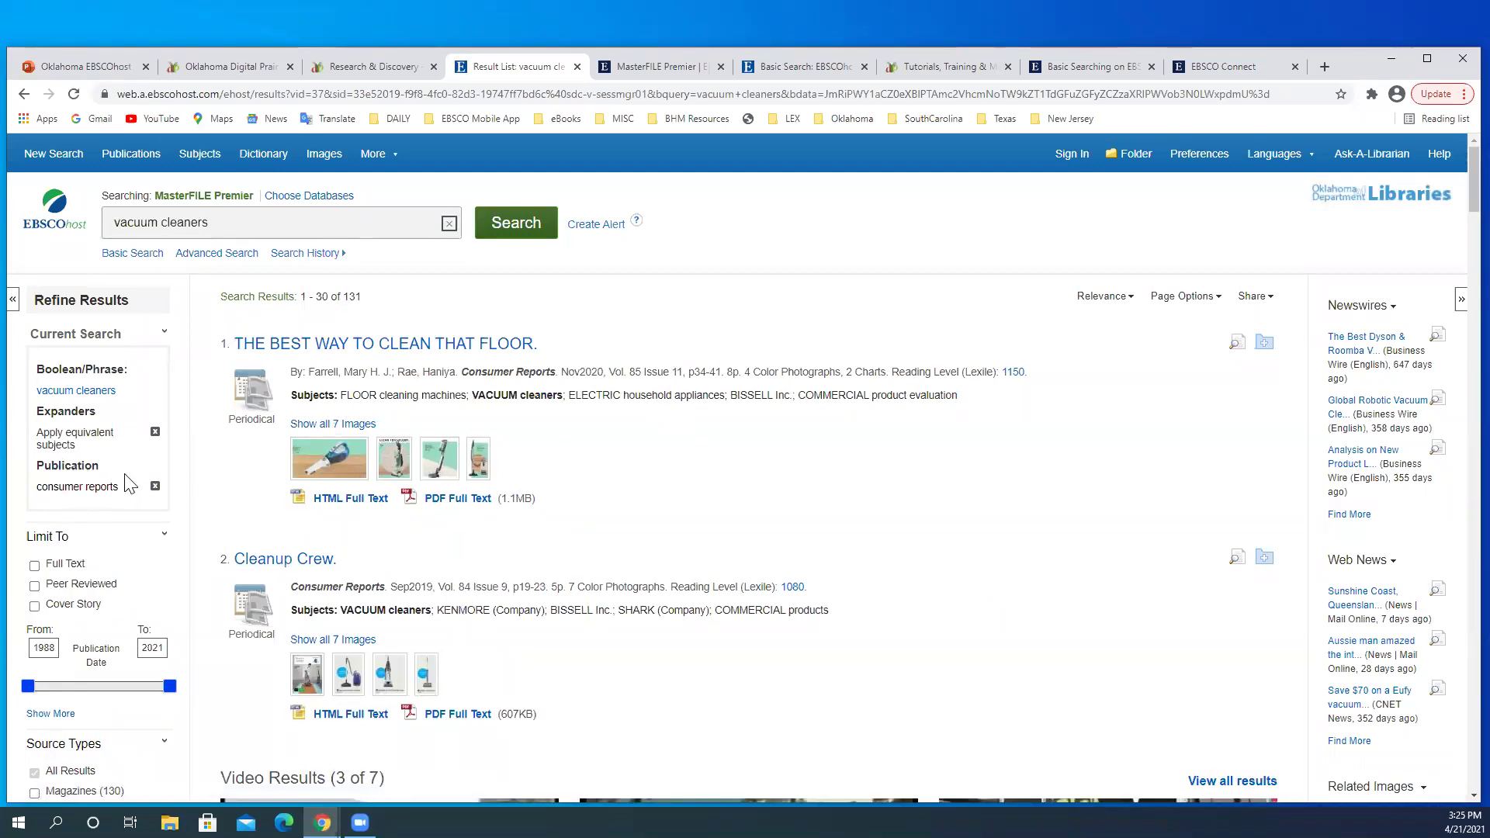
Step: Look over the Consumer Reports results and open the detailed record of the article "Cleanup Crew."
scroll(1094, 661, "down", 4)
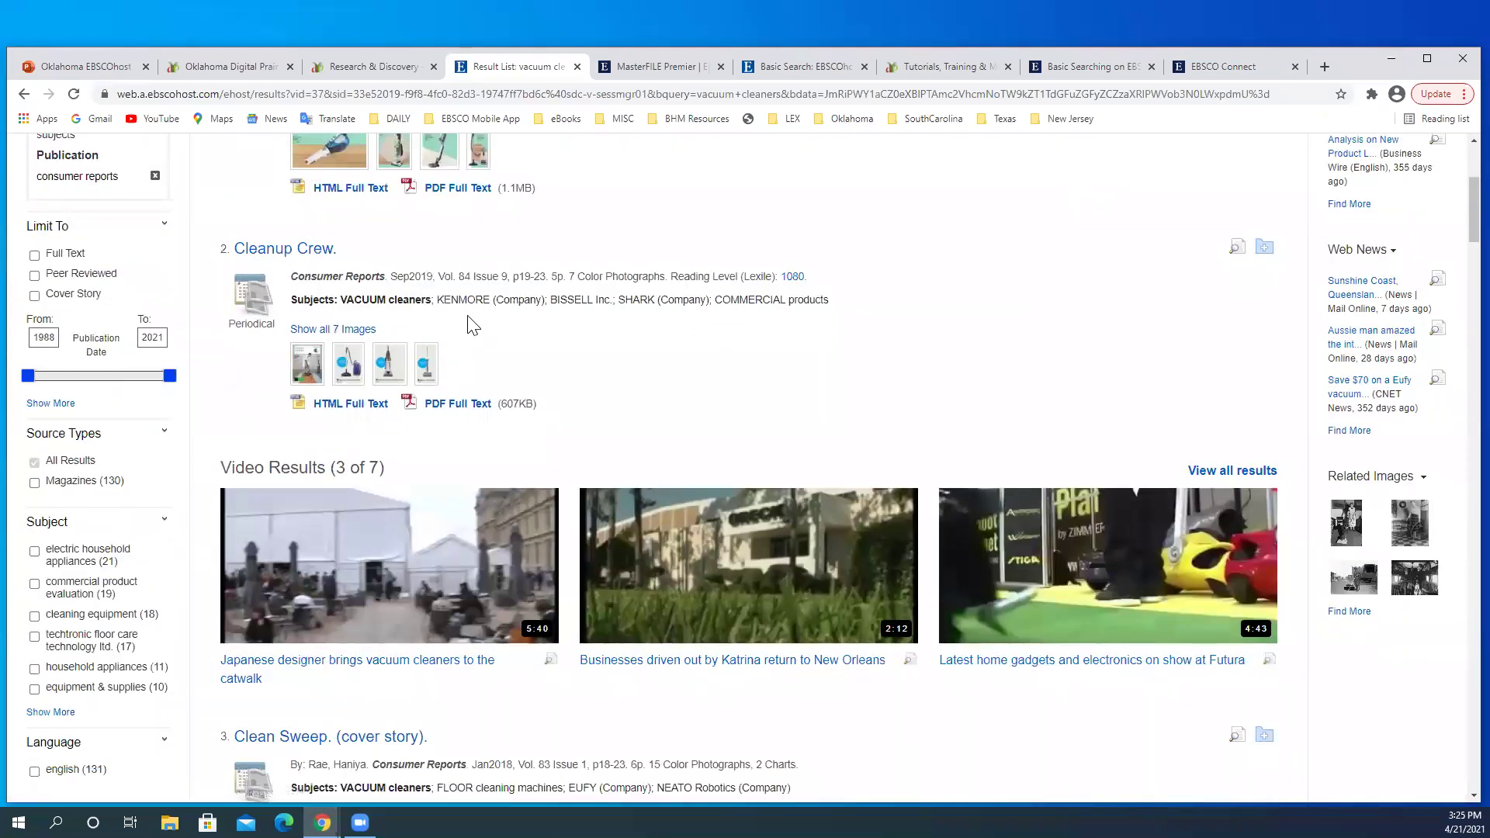
scroll(435, 365, "up", 2)
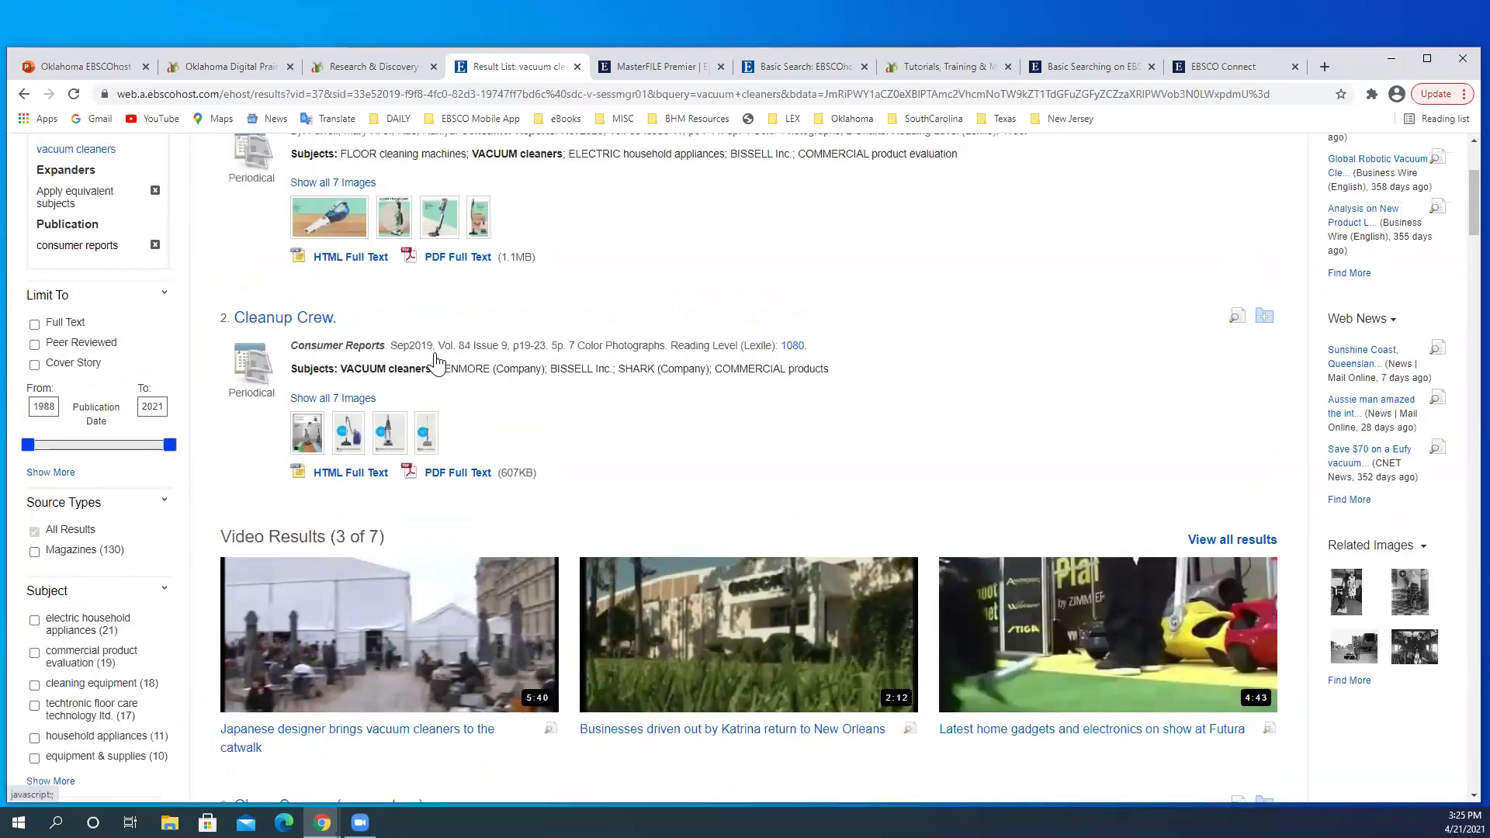
scroll(440, 363, "up", 1)
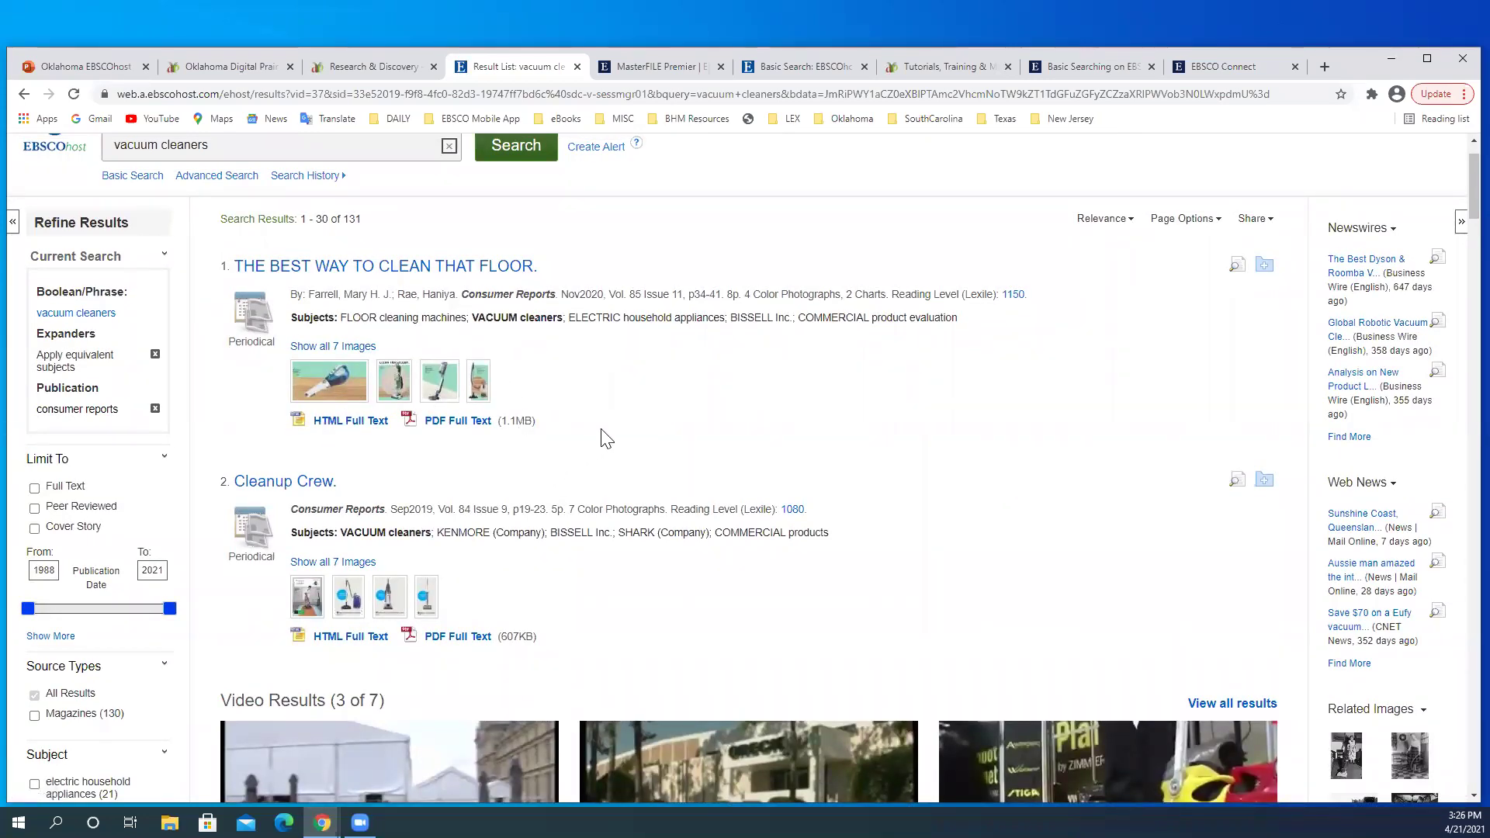
scroll(602, 436, "up", 1)
scroll(606, 439, "down", 1)
left_click(248, 494)
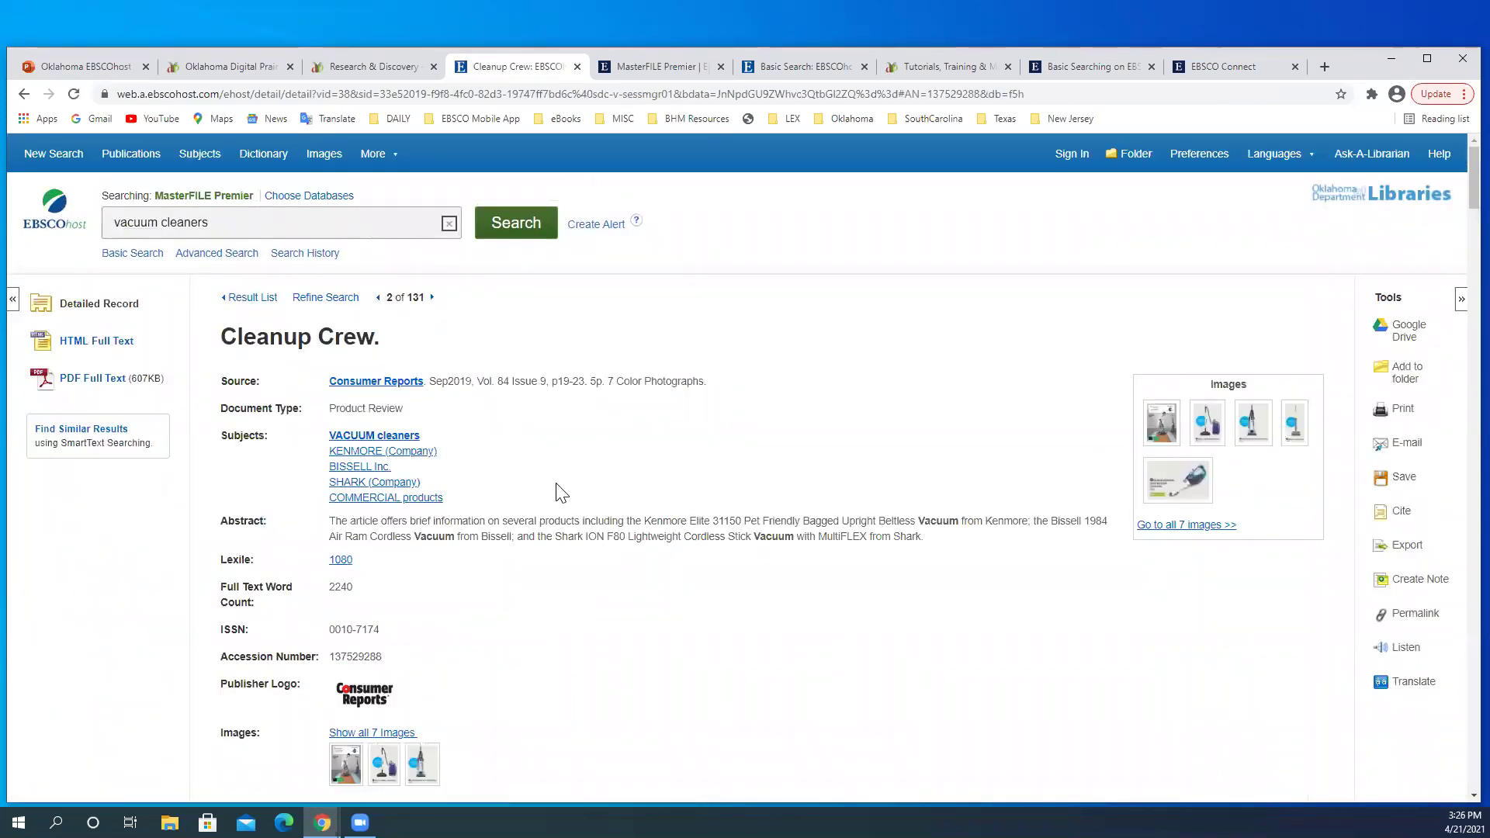
Step: Skim the HTML full text of the Cleanup Crew article and open its PDF full text
scroll(561, 494, "down", 1)
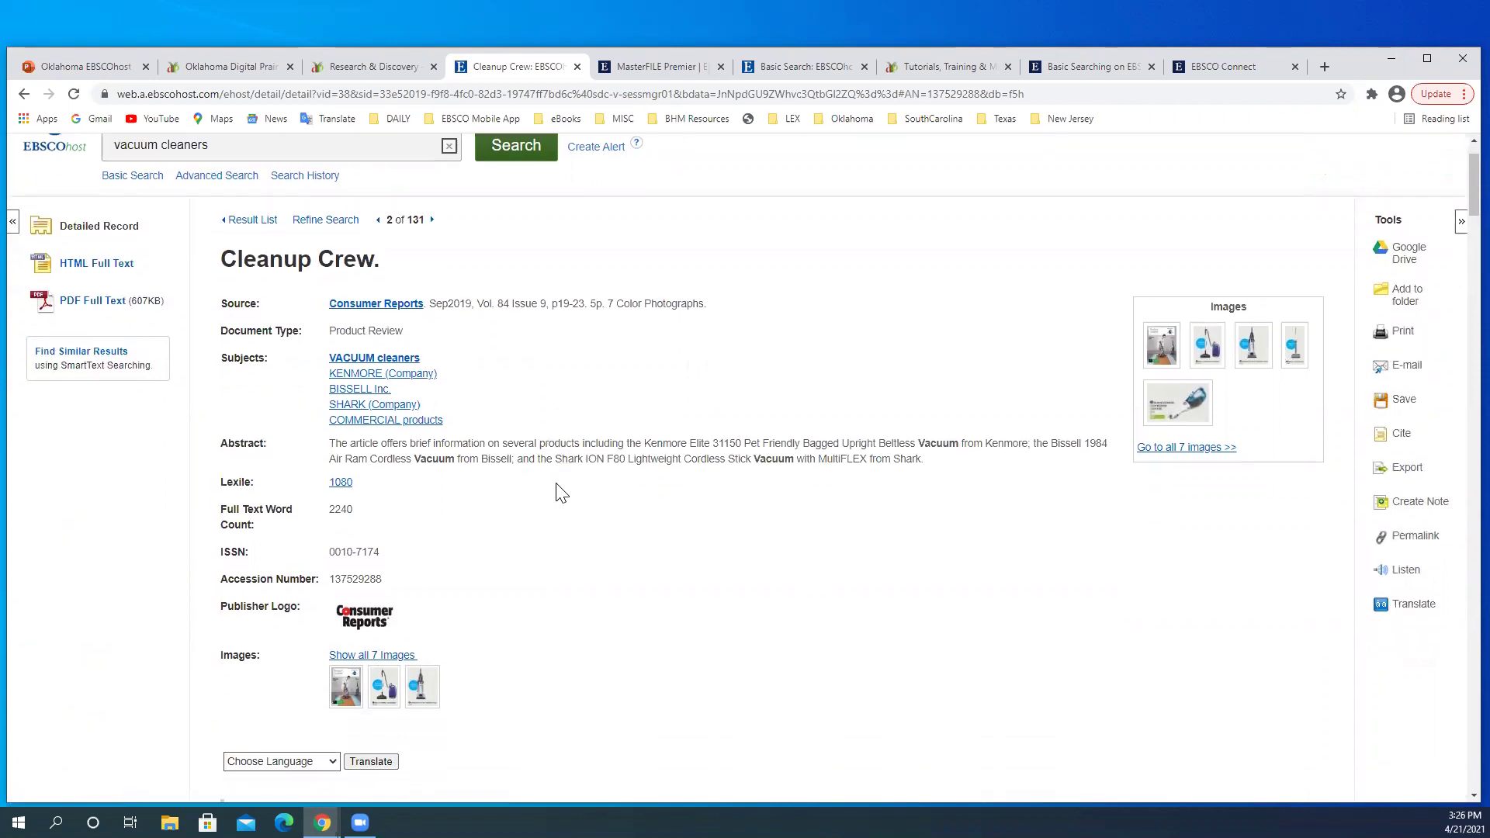
scroll(561, 494, "down", 3)
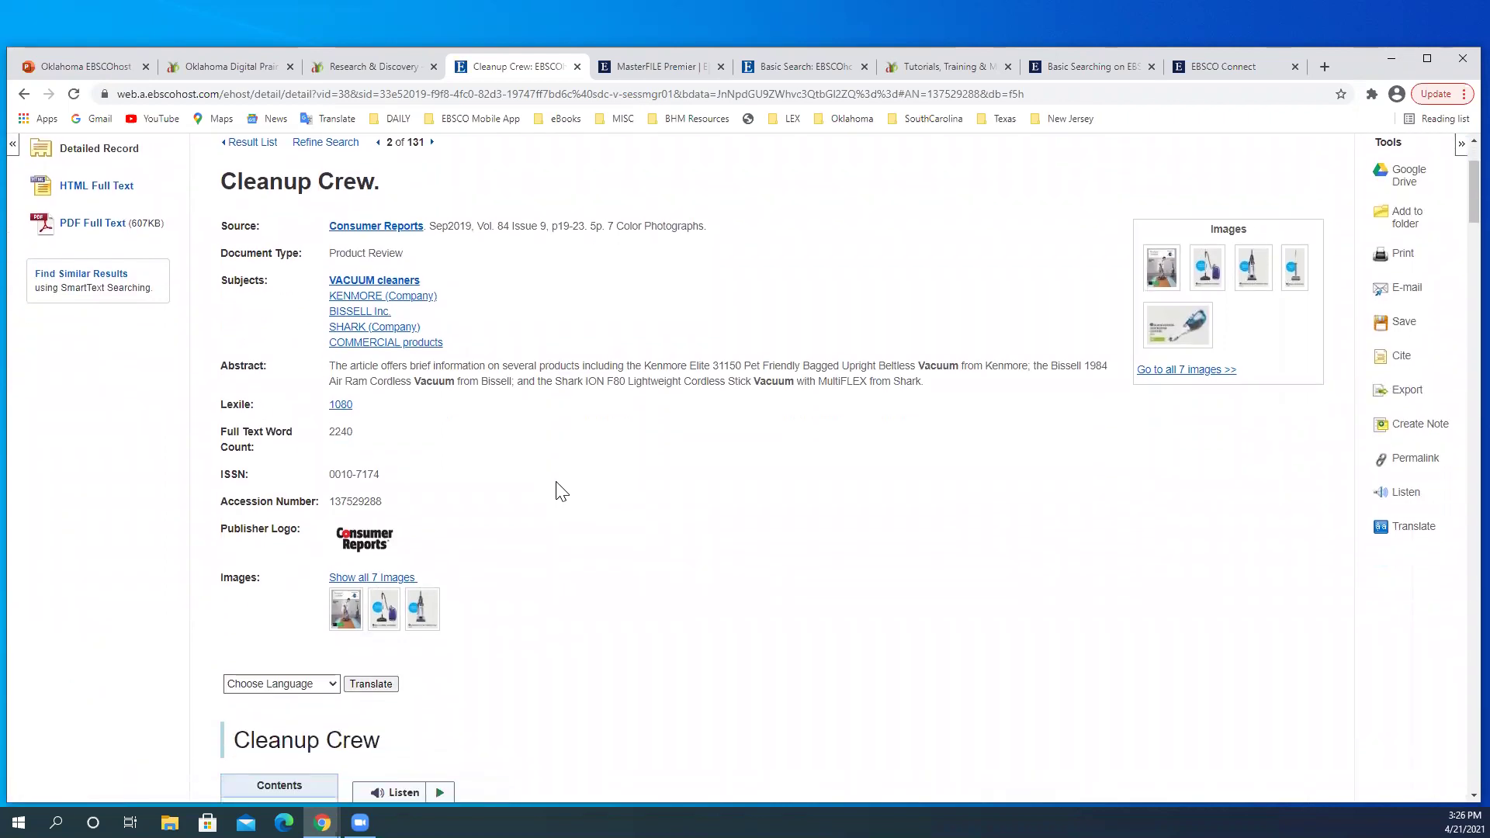
scroll(561, 494, "down", 3)
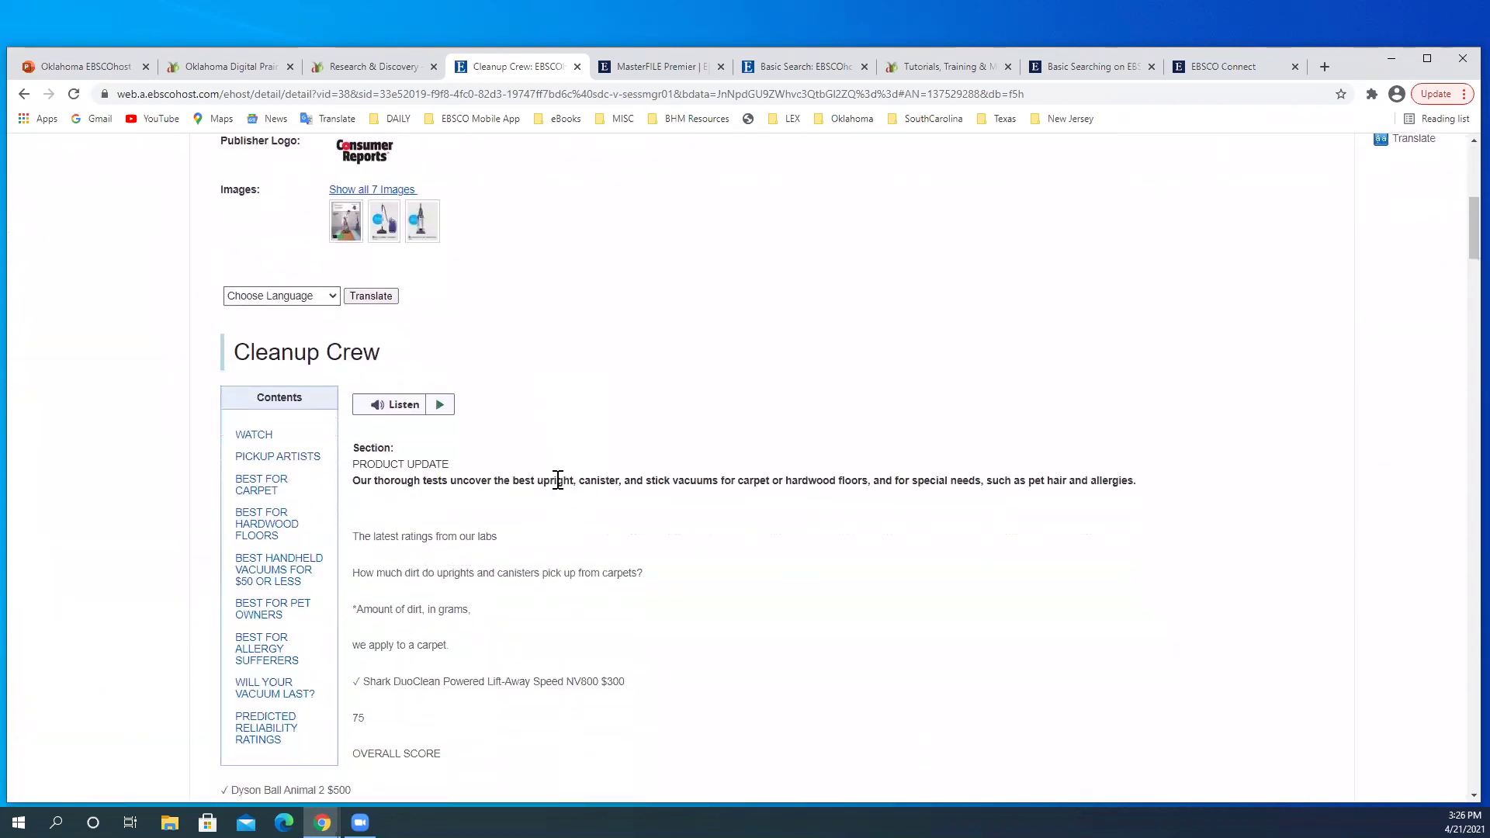
scroll(558, 481, "down", 7)
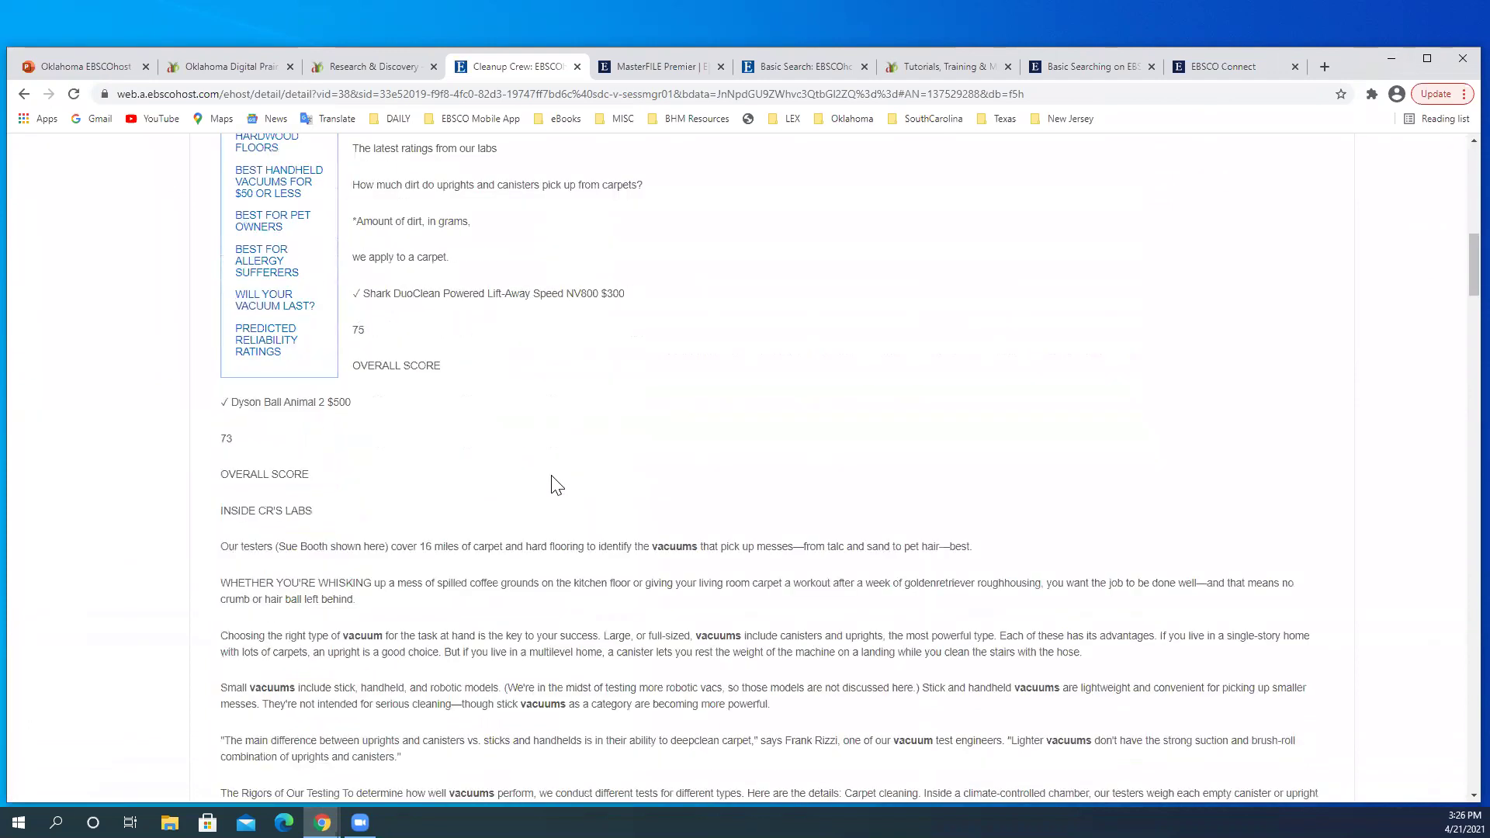
scroll(551, 473, "down", 7)
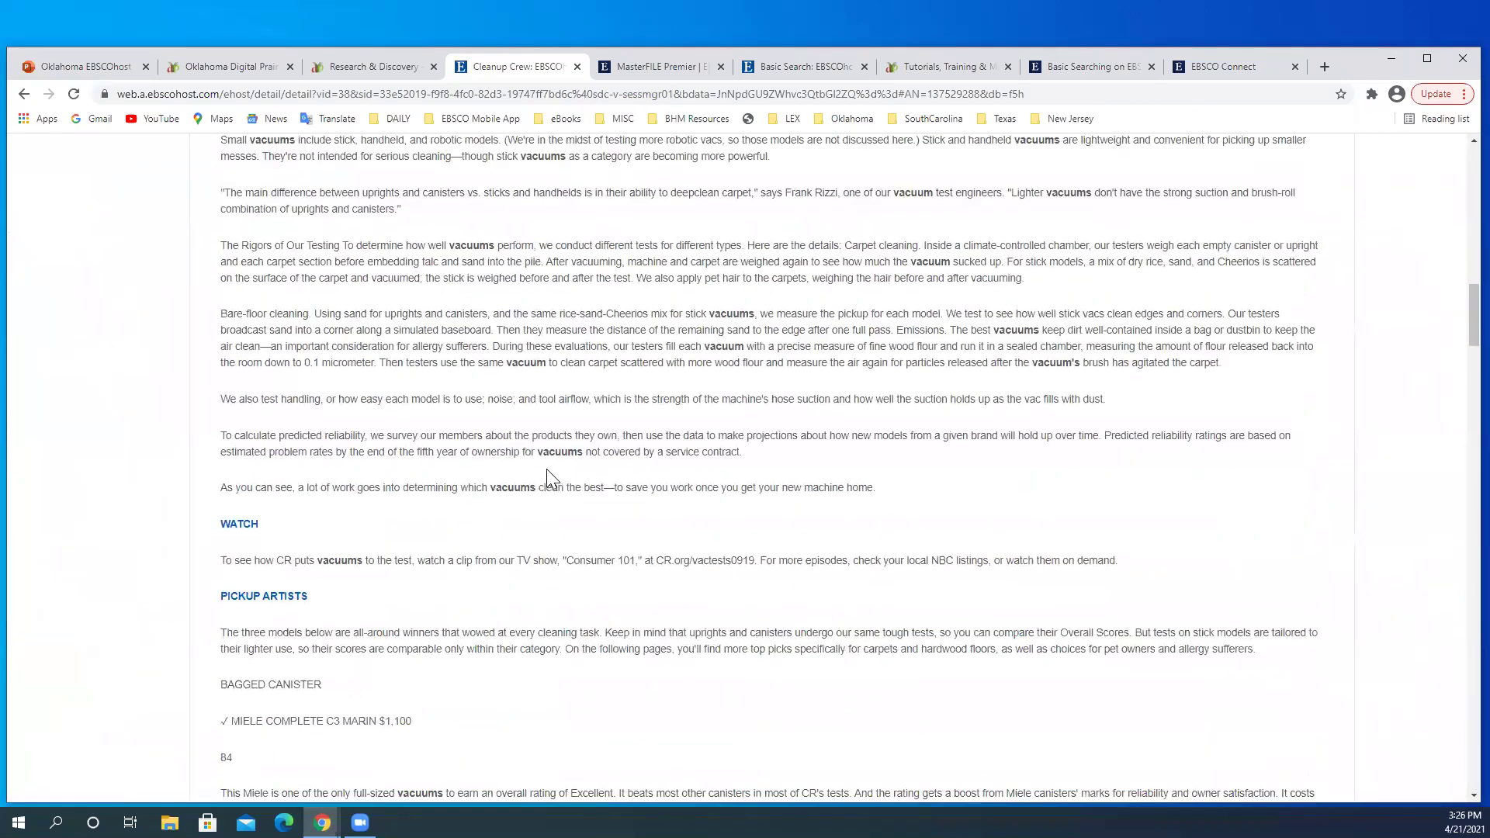
scroll(543, 461, "up", 20)
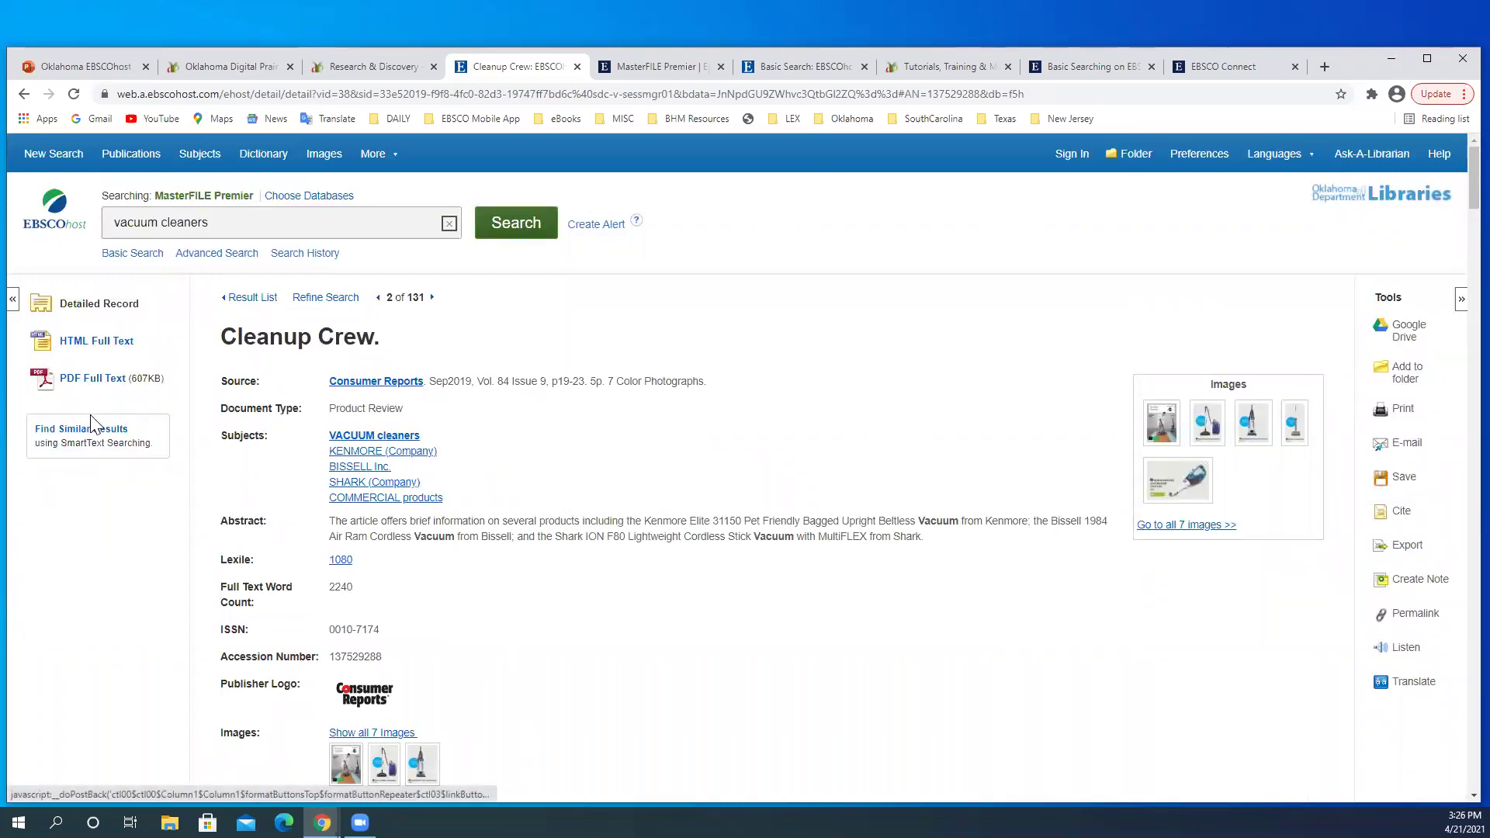
left_click(111, 378)
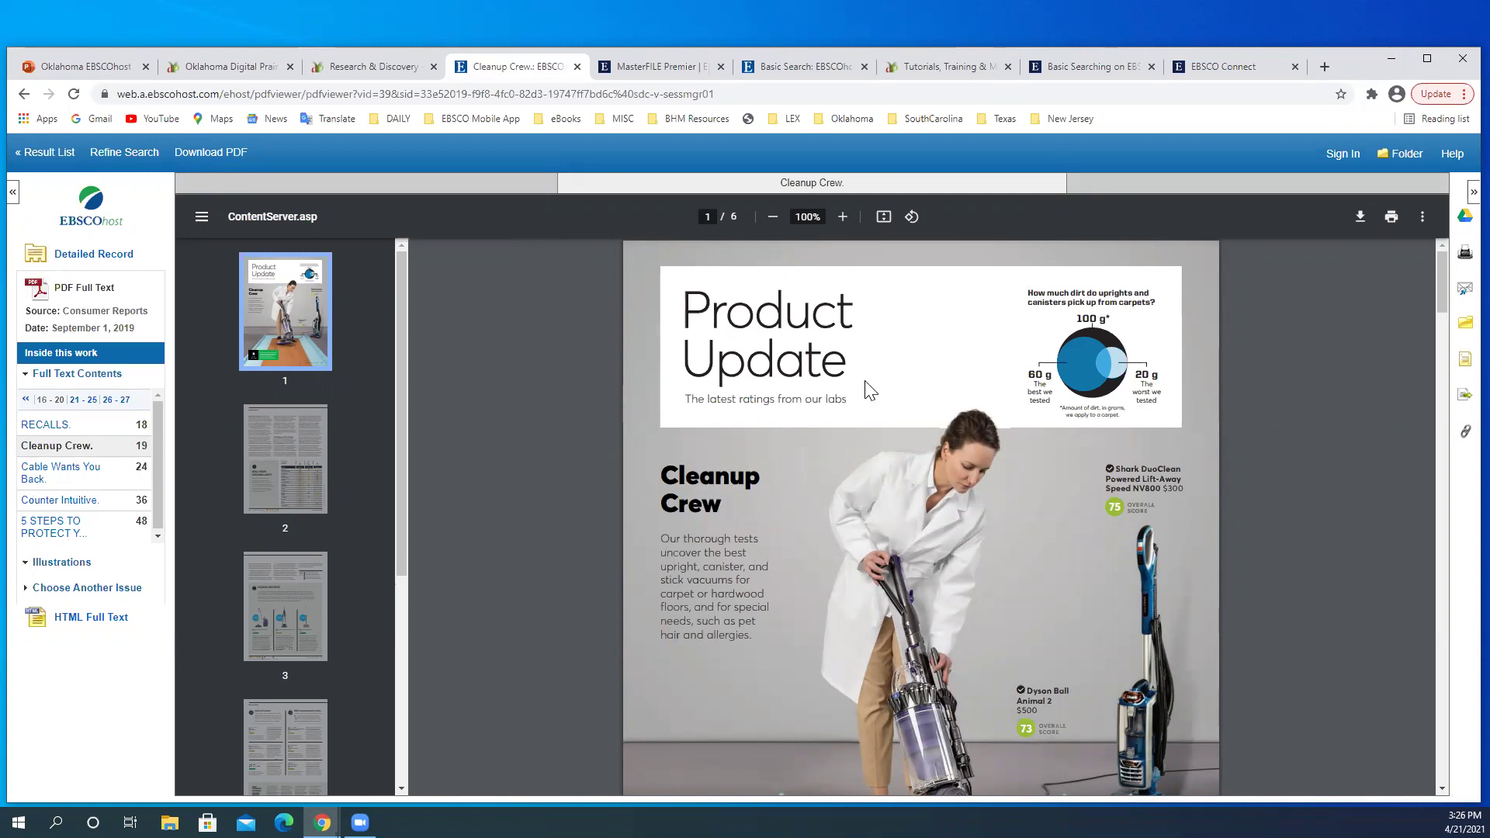
Step: Highlight the issue date and view the RECALLS and Cable Wants You Back articles from the same issue
left_click_drag(144, 310, 45, 320)
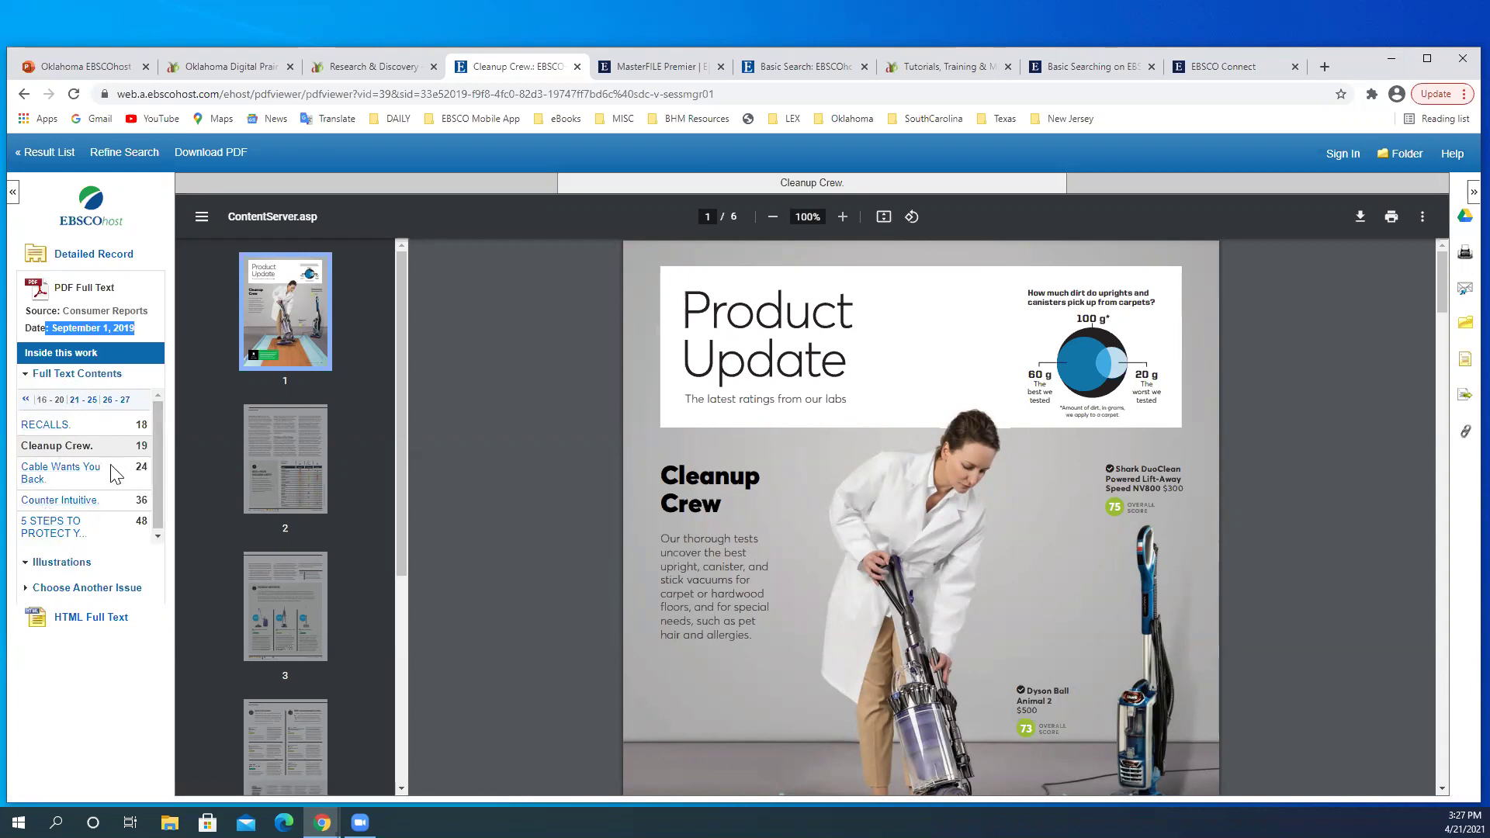
left_click(45, 426)
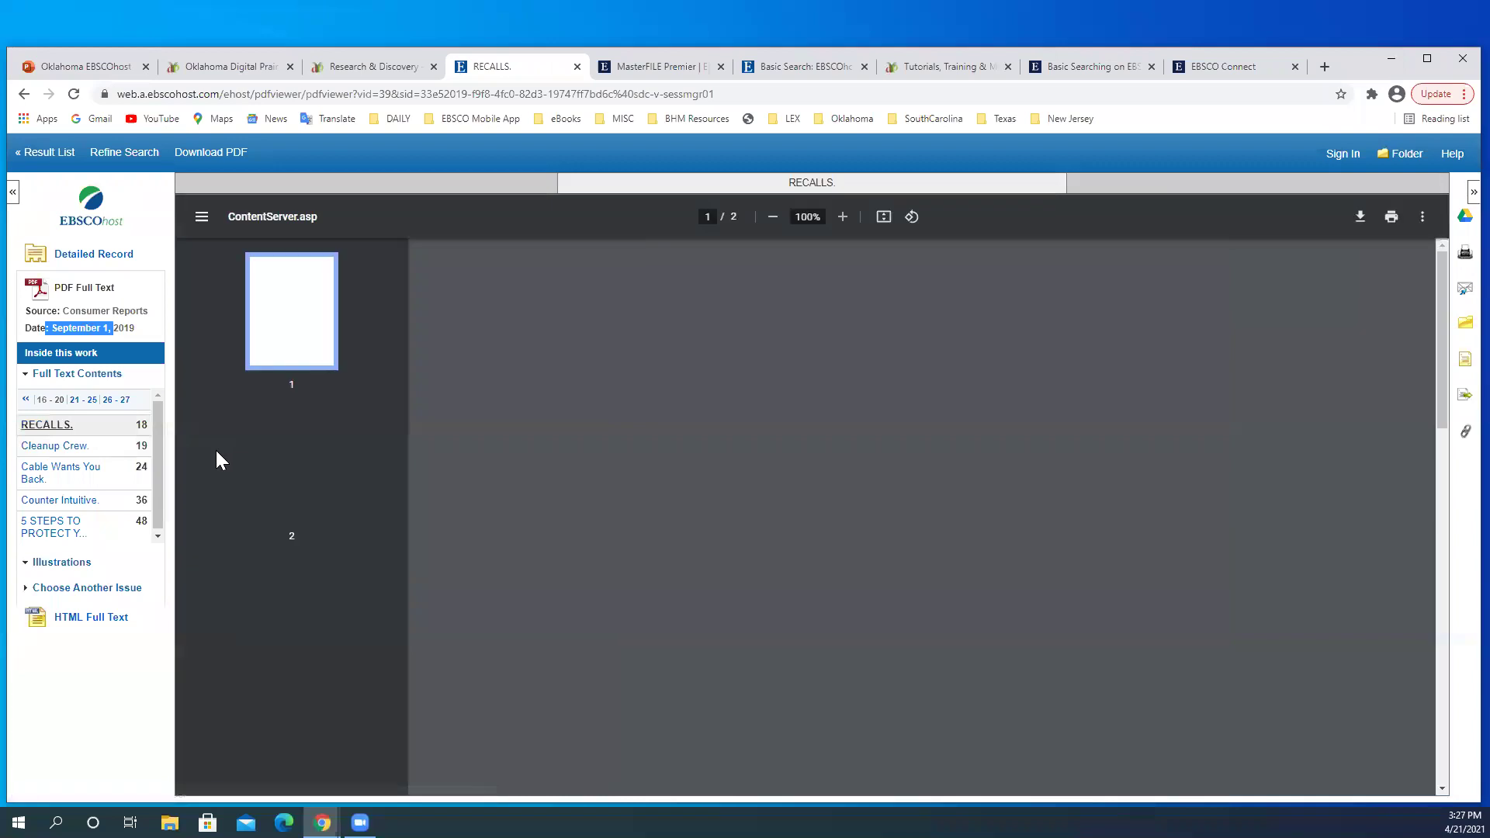
left_click(64, 468)
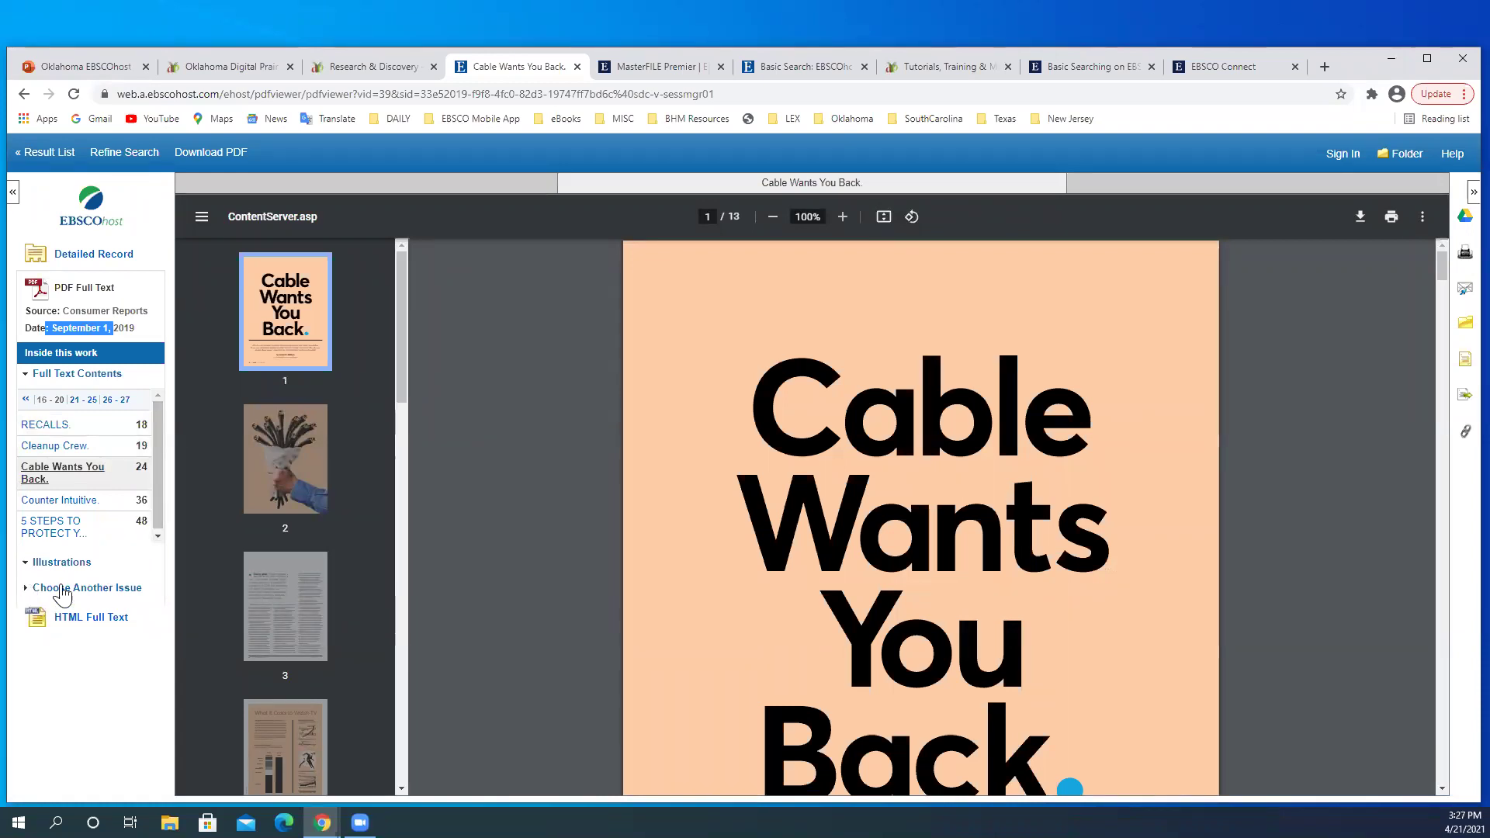
Step: Expand the list of other Consumer Reports issues and browse its years from 2021 back to 1985 and up again
left_click(118, 592)
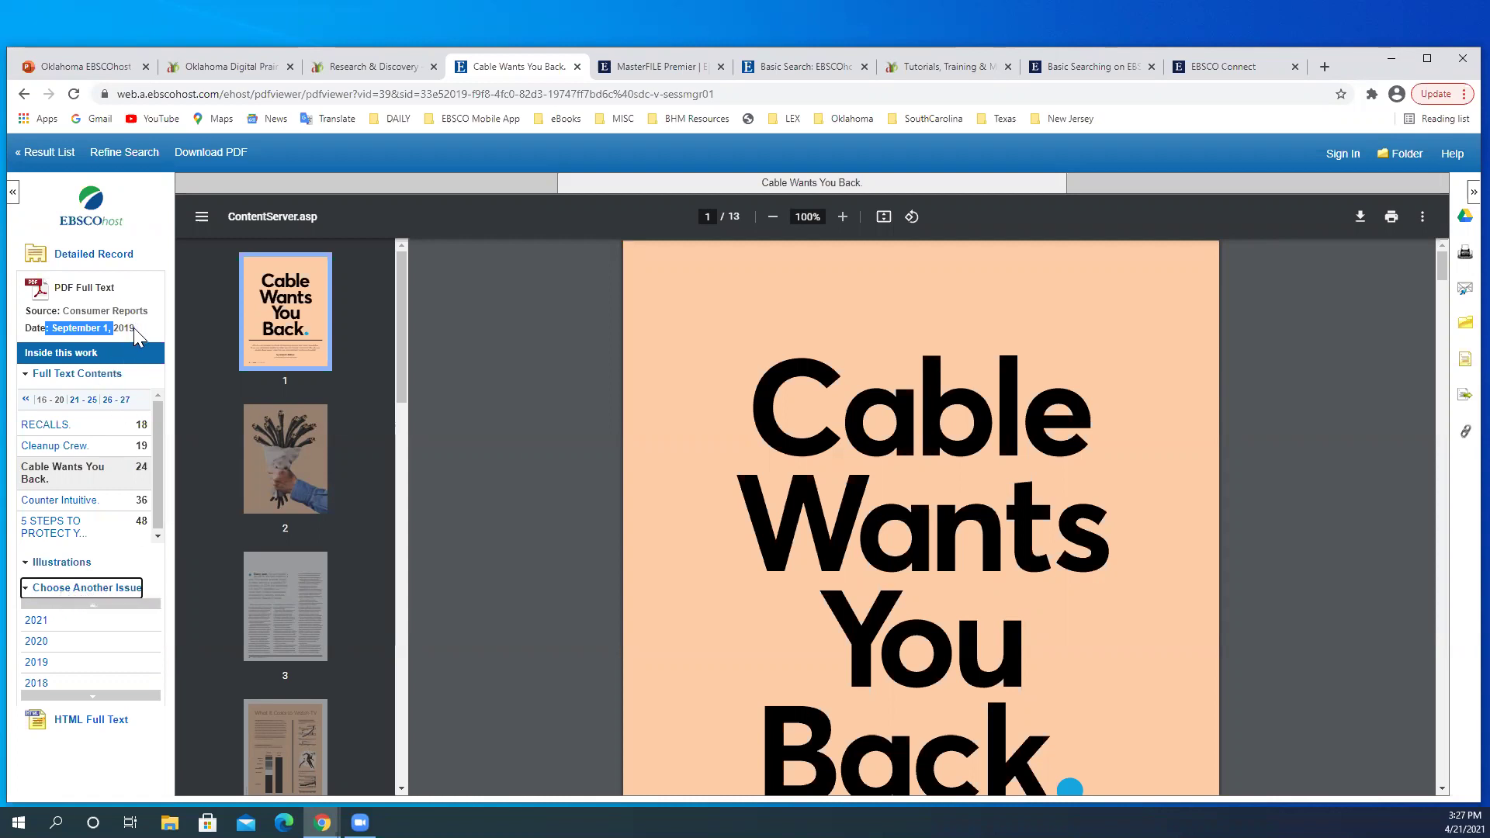
left_click(88, 654)
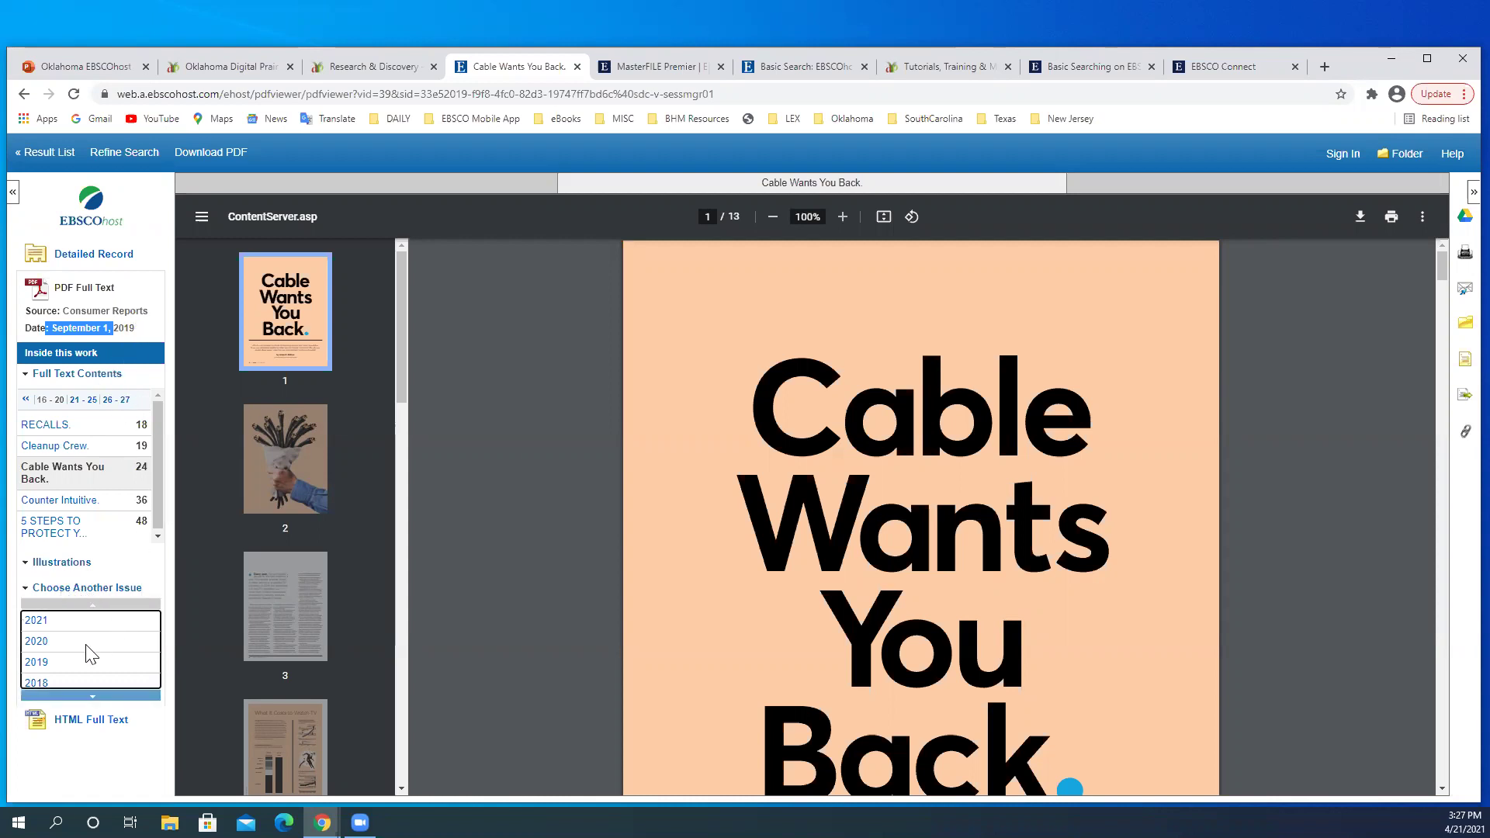
left_click(91, 697)
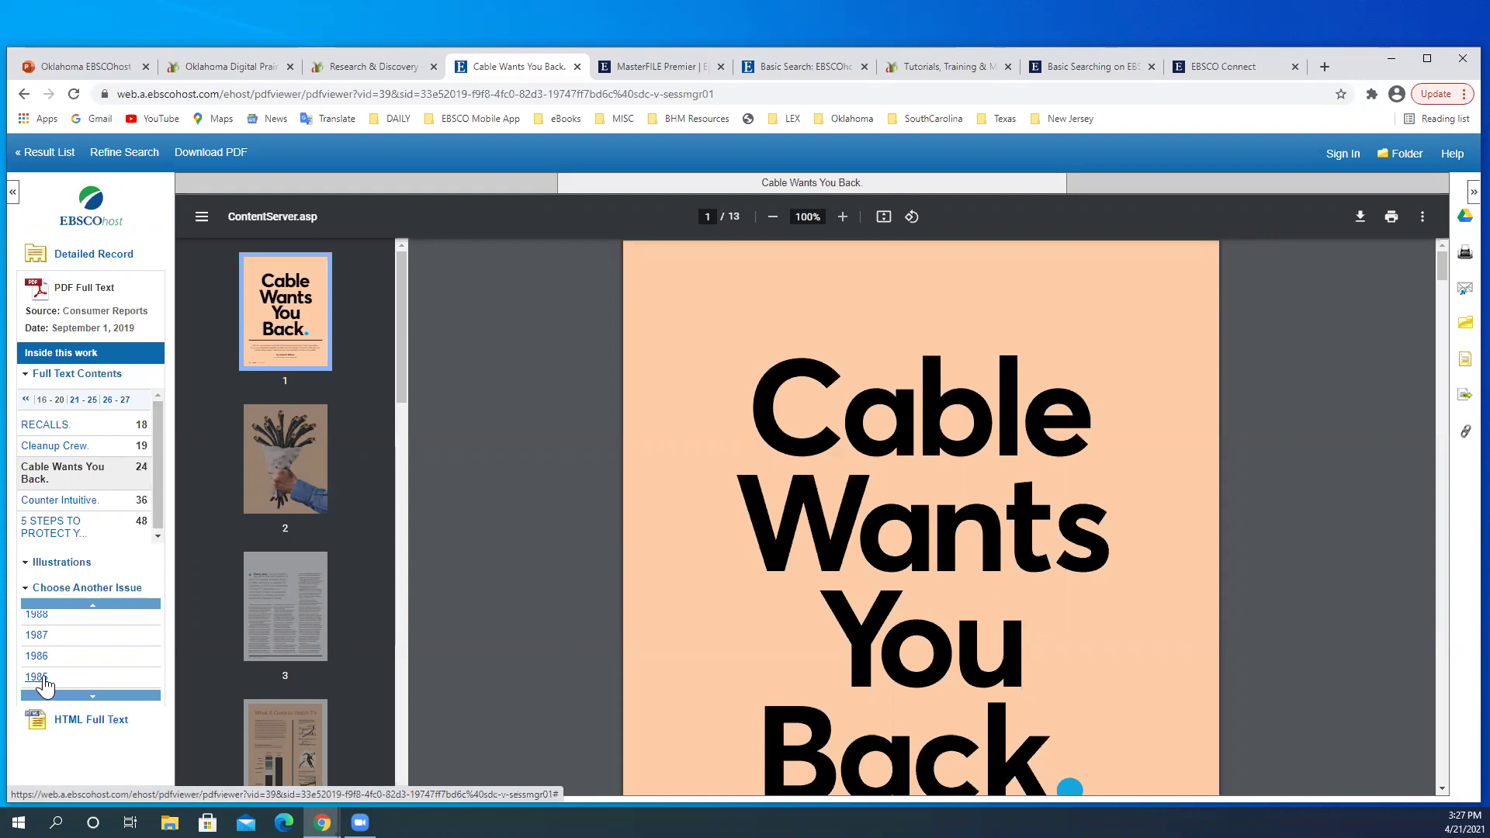
scroll(45, 683, "down", 1)
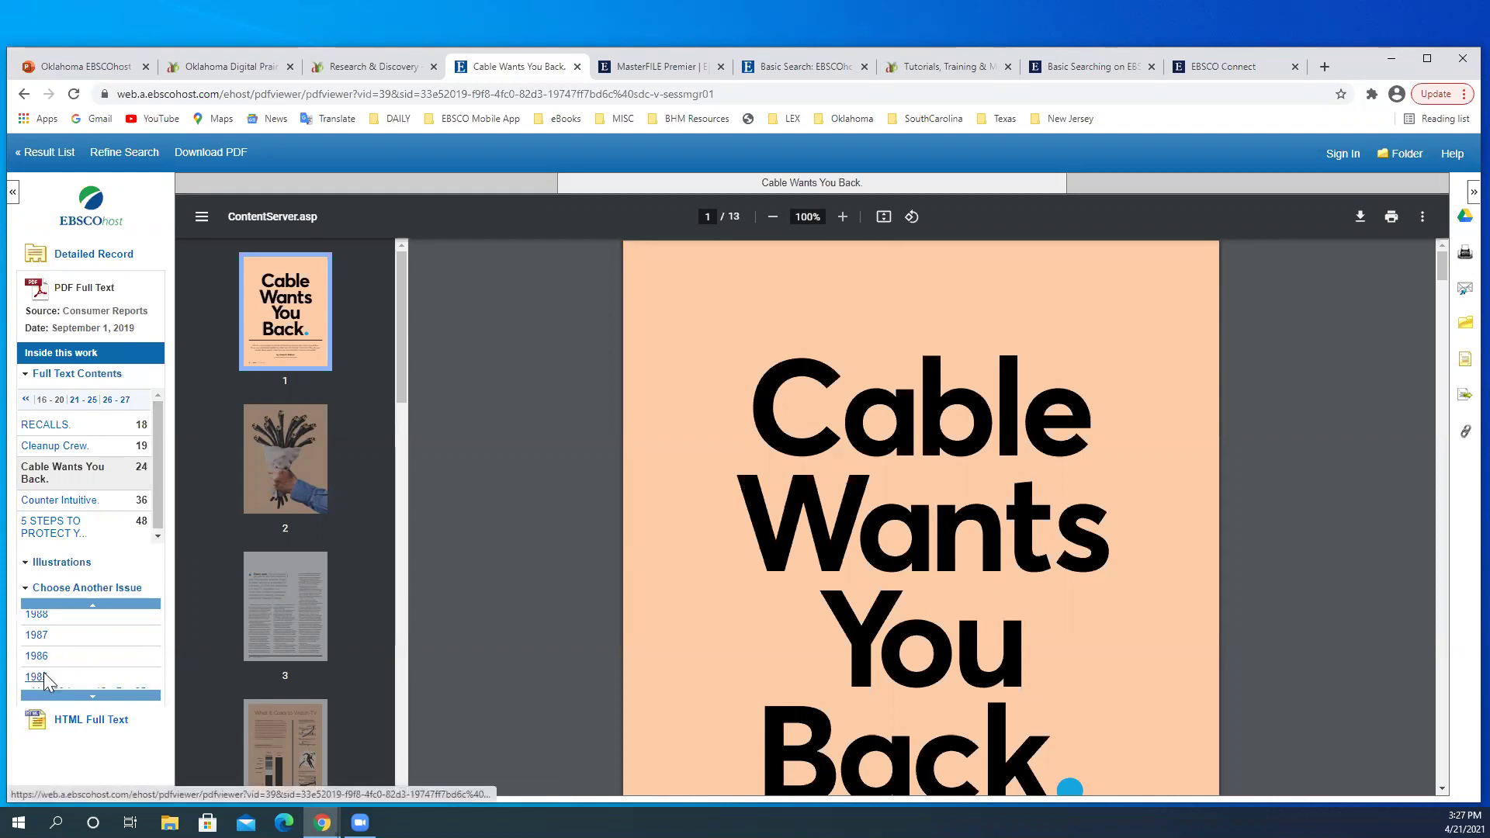
left_click(93, 605)
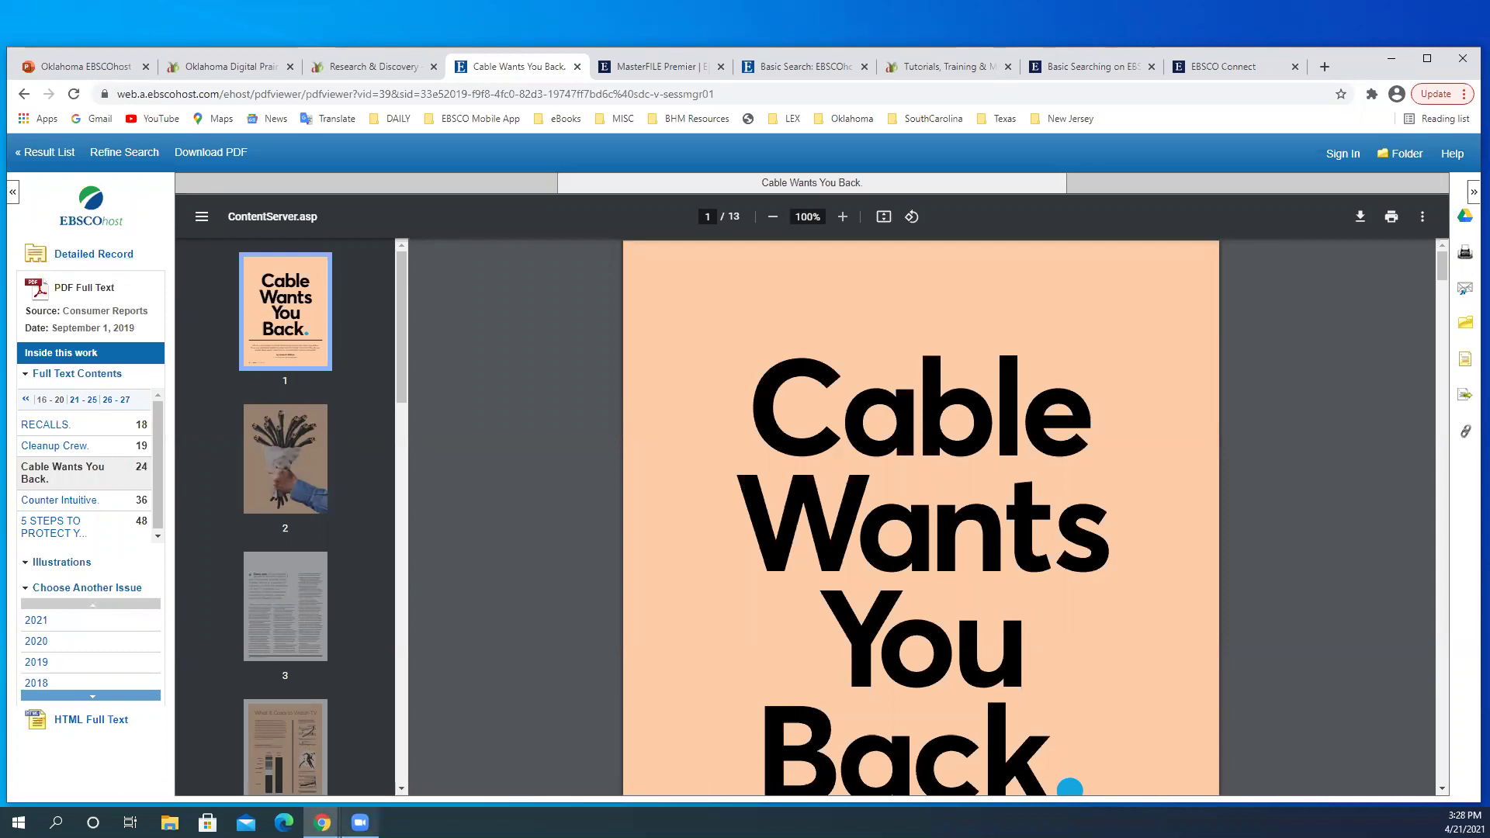
left_click(87, 630)
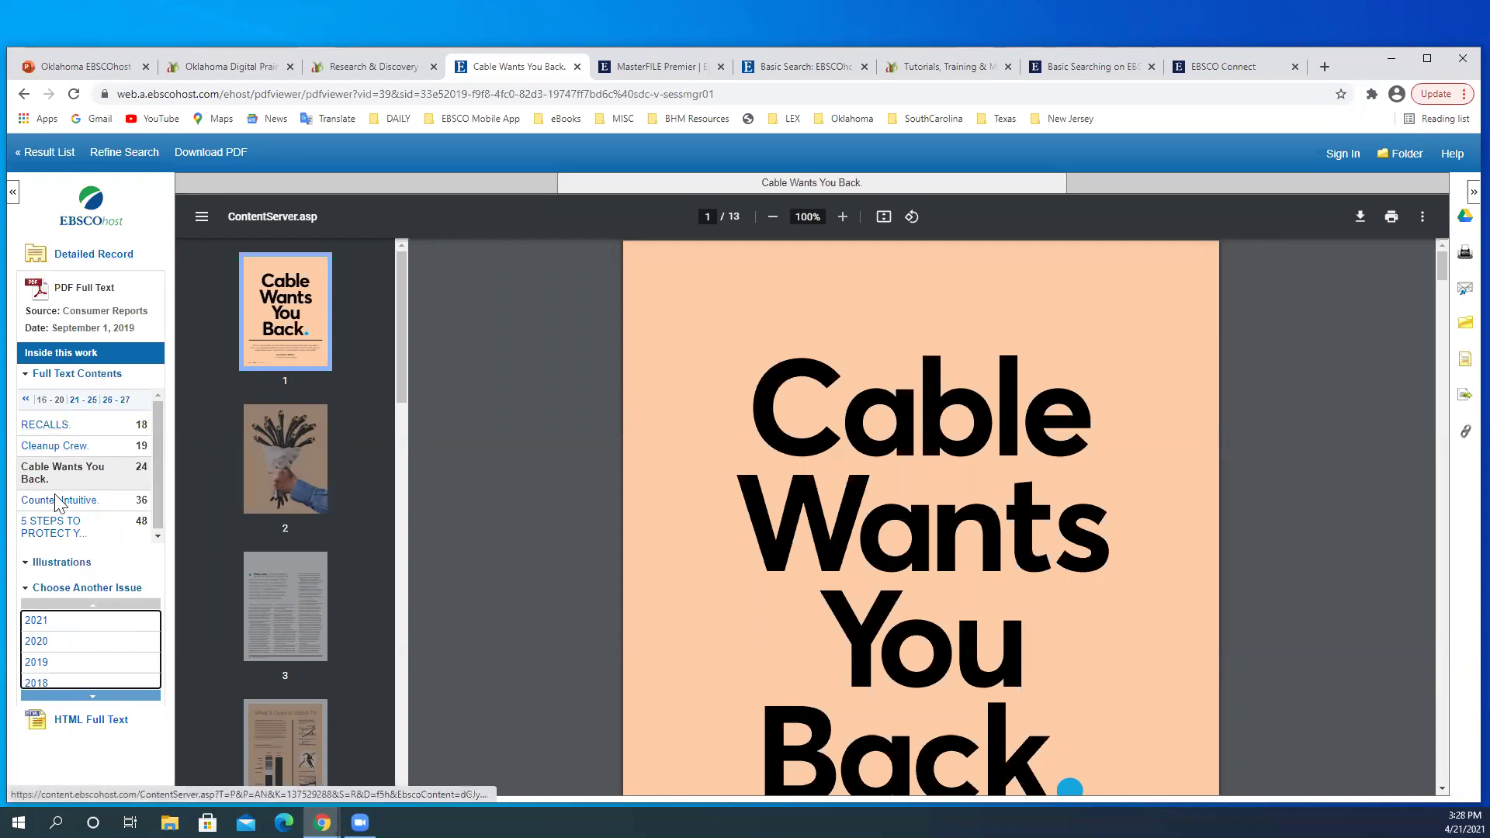
Step: Browse all illustrations of the Cable Wants You Back article, view the cable bouquet picture, and return to the result list
left_click(28, 567)
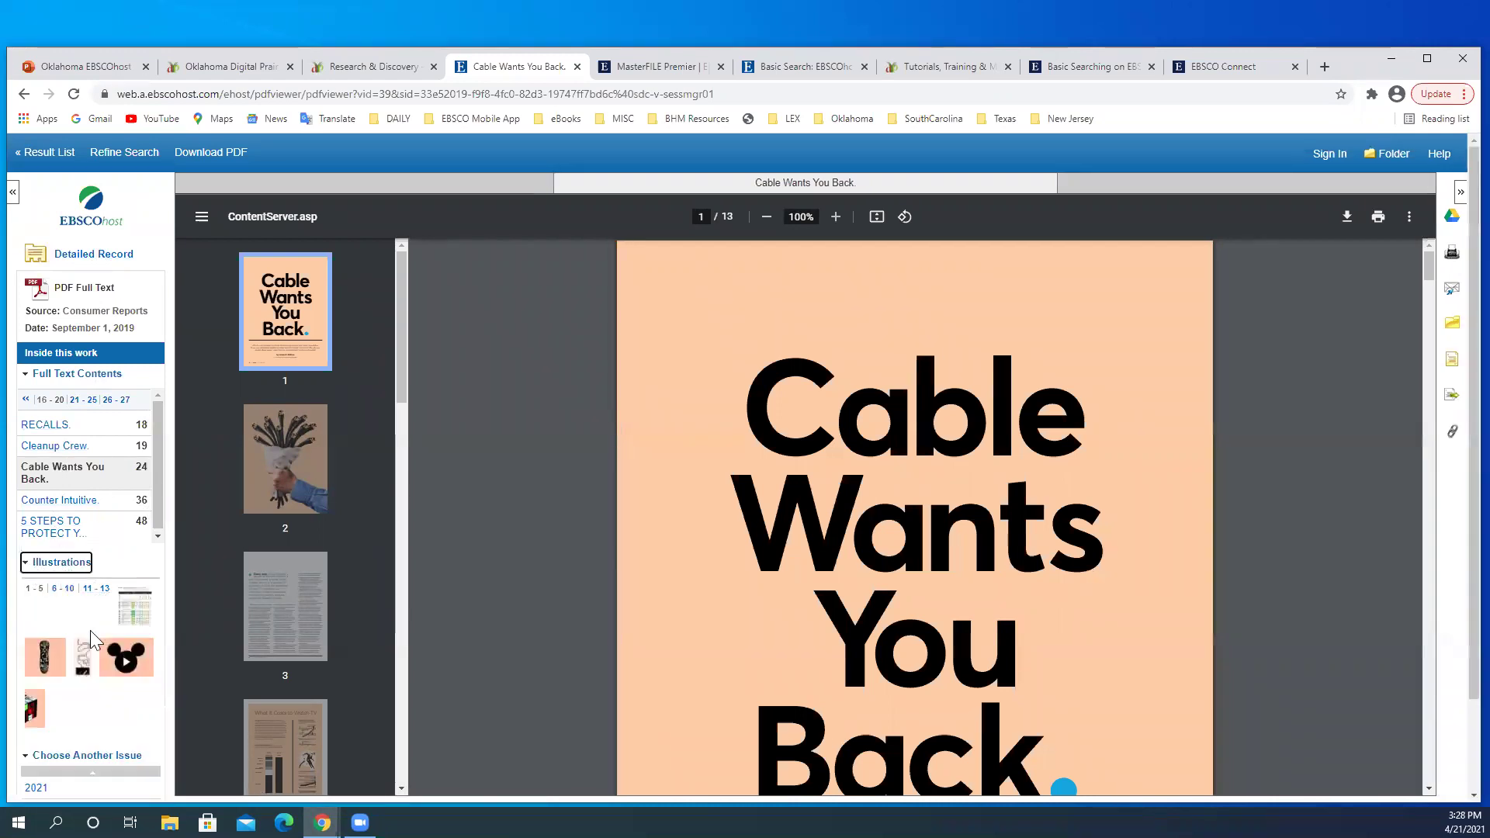
left_click(63, 589)
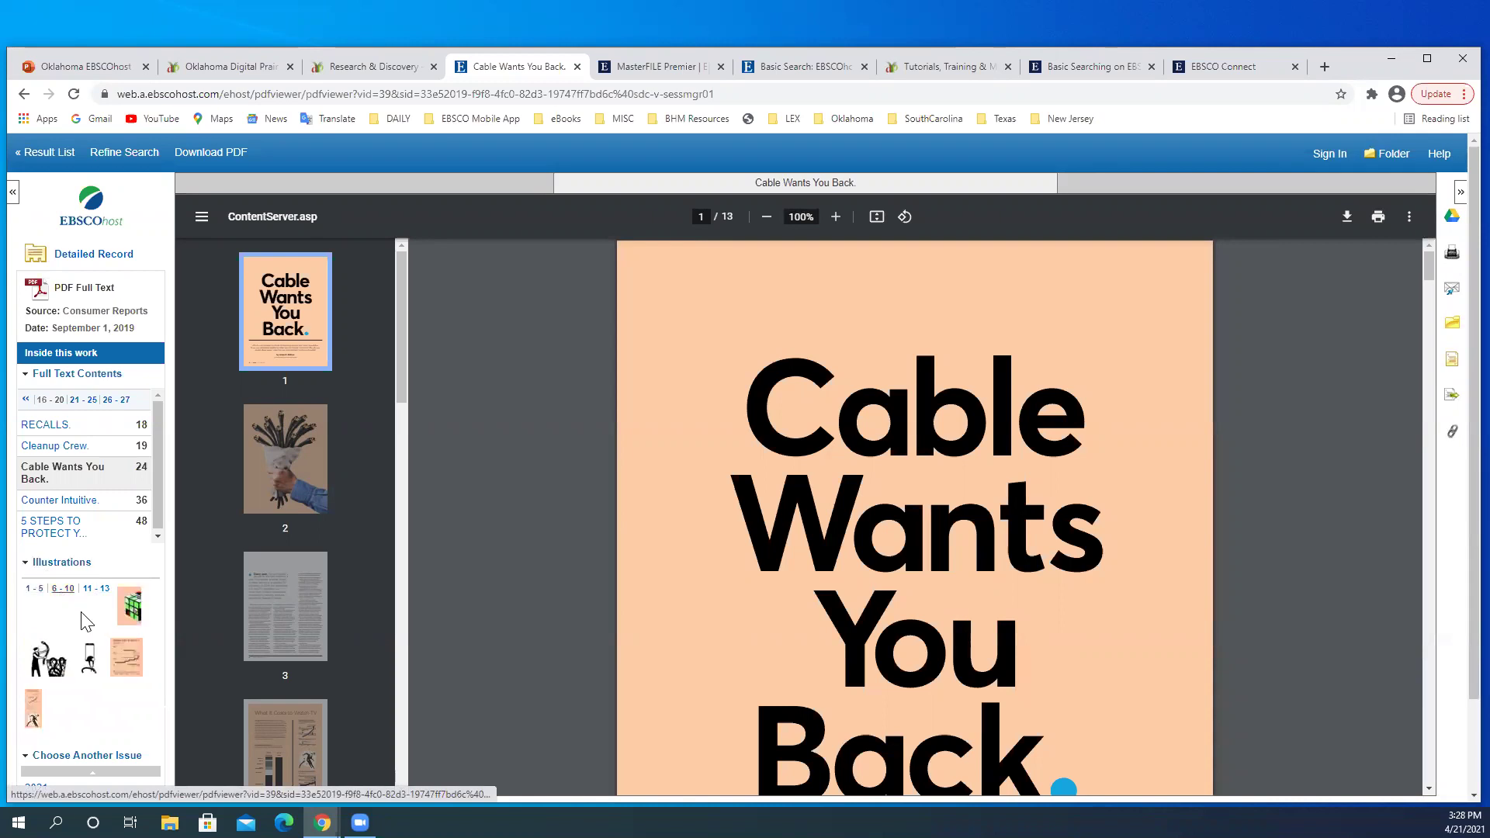
left_click(90, 590)
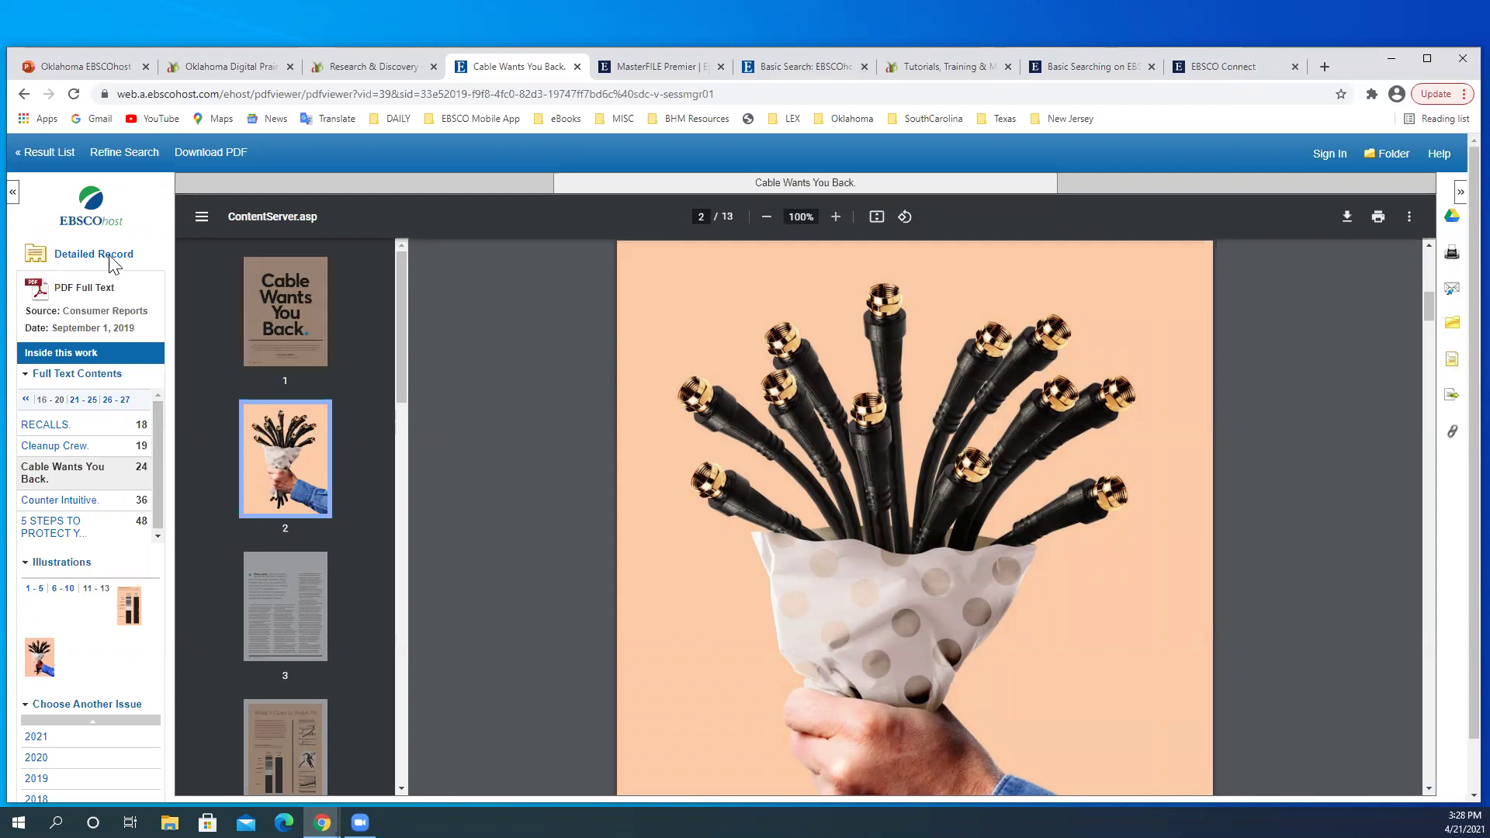
left_click(42, 155)
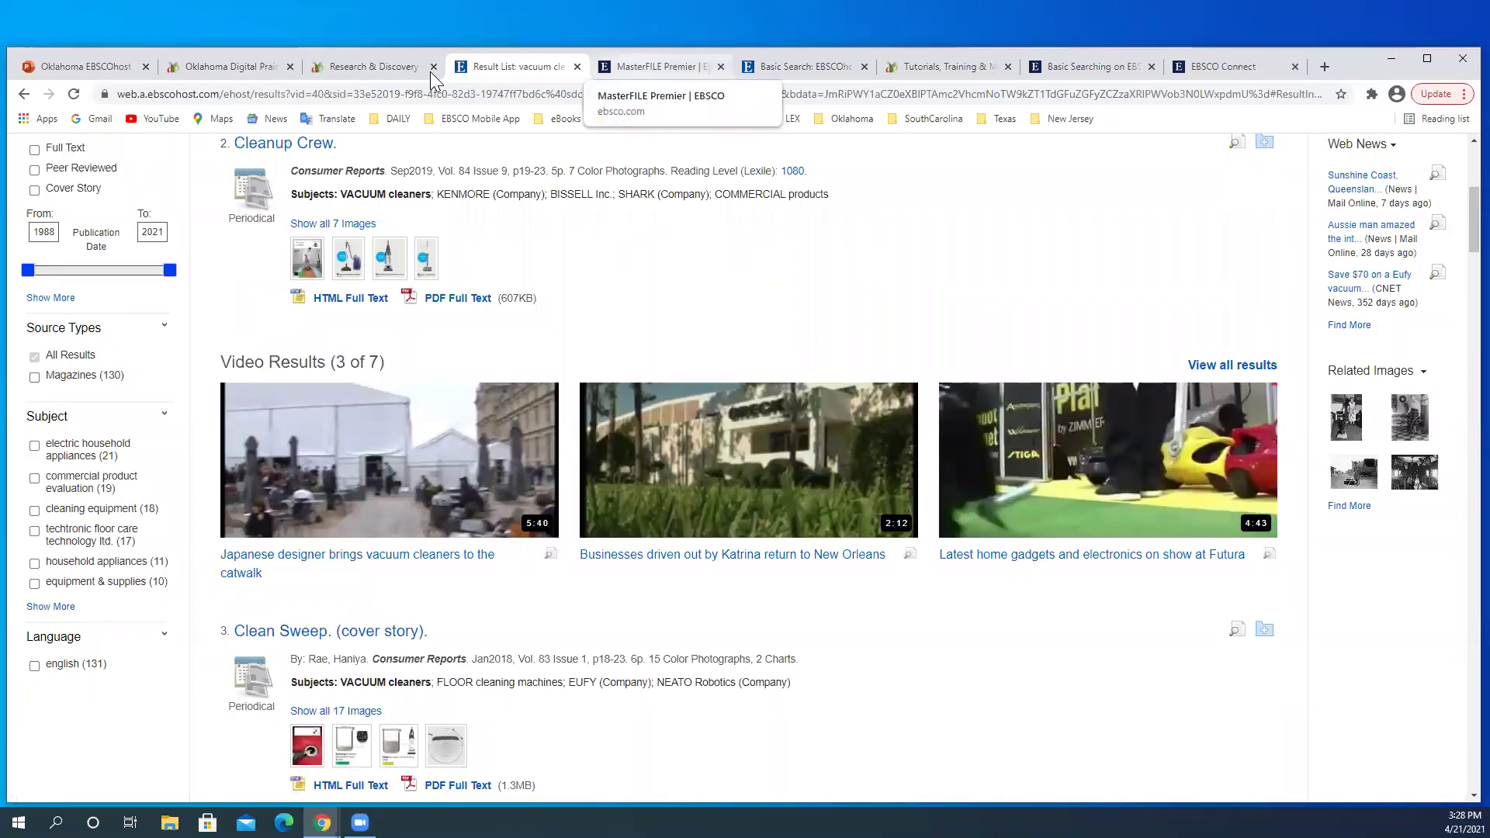
Step: Look over the tutorial videos and marketing materials on the Digital Prairie tutorials page, plus the already open Basic Searching on EBSCOhost tutorial
left_click(796, 71)
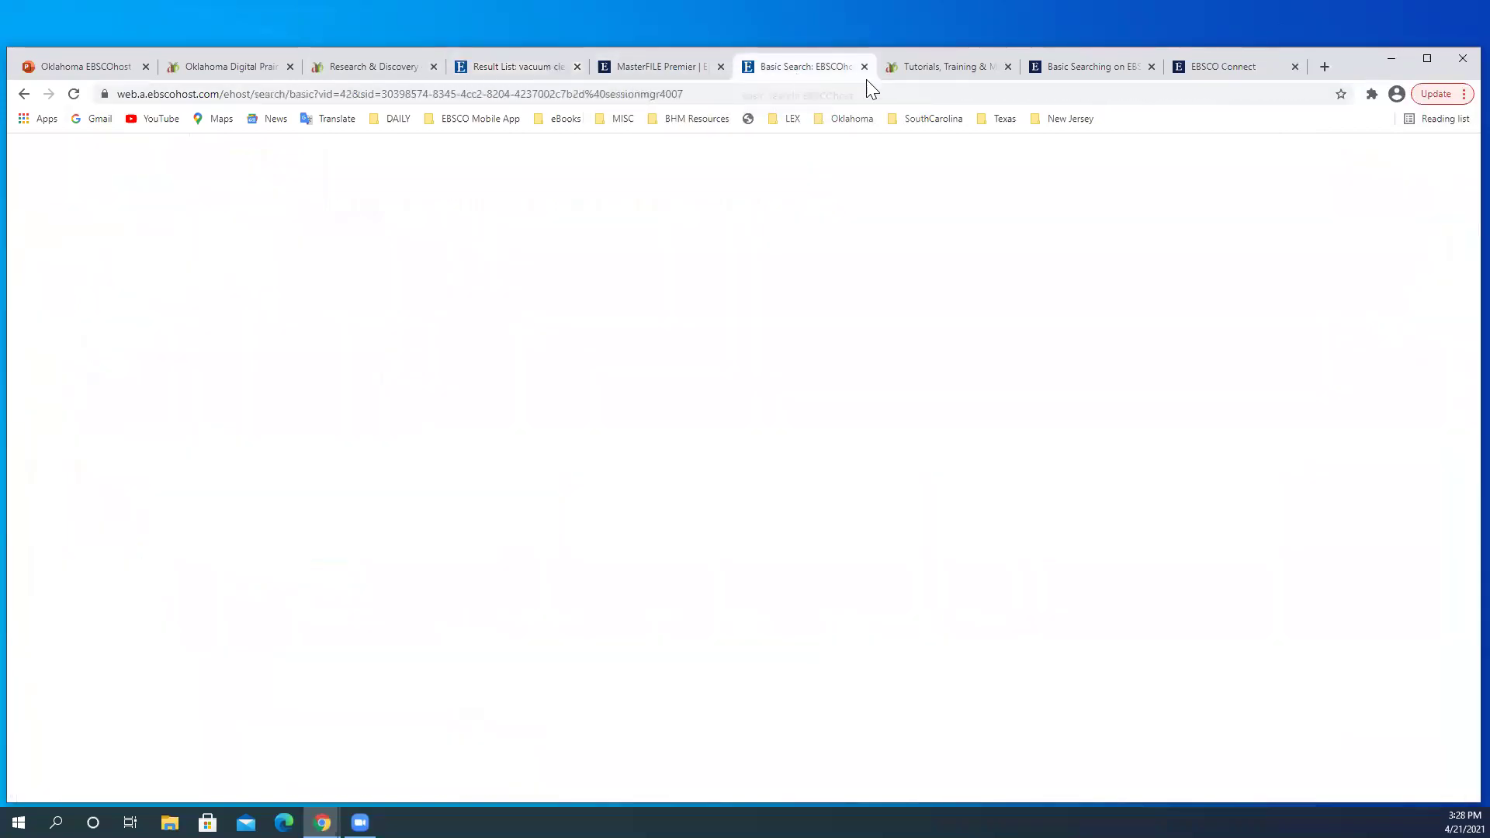
left_click(959, 70)
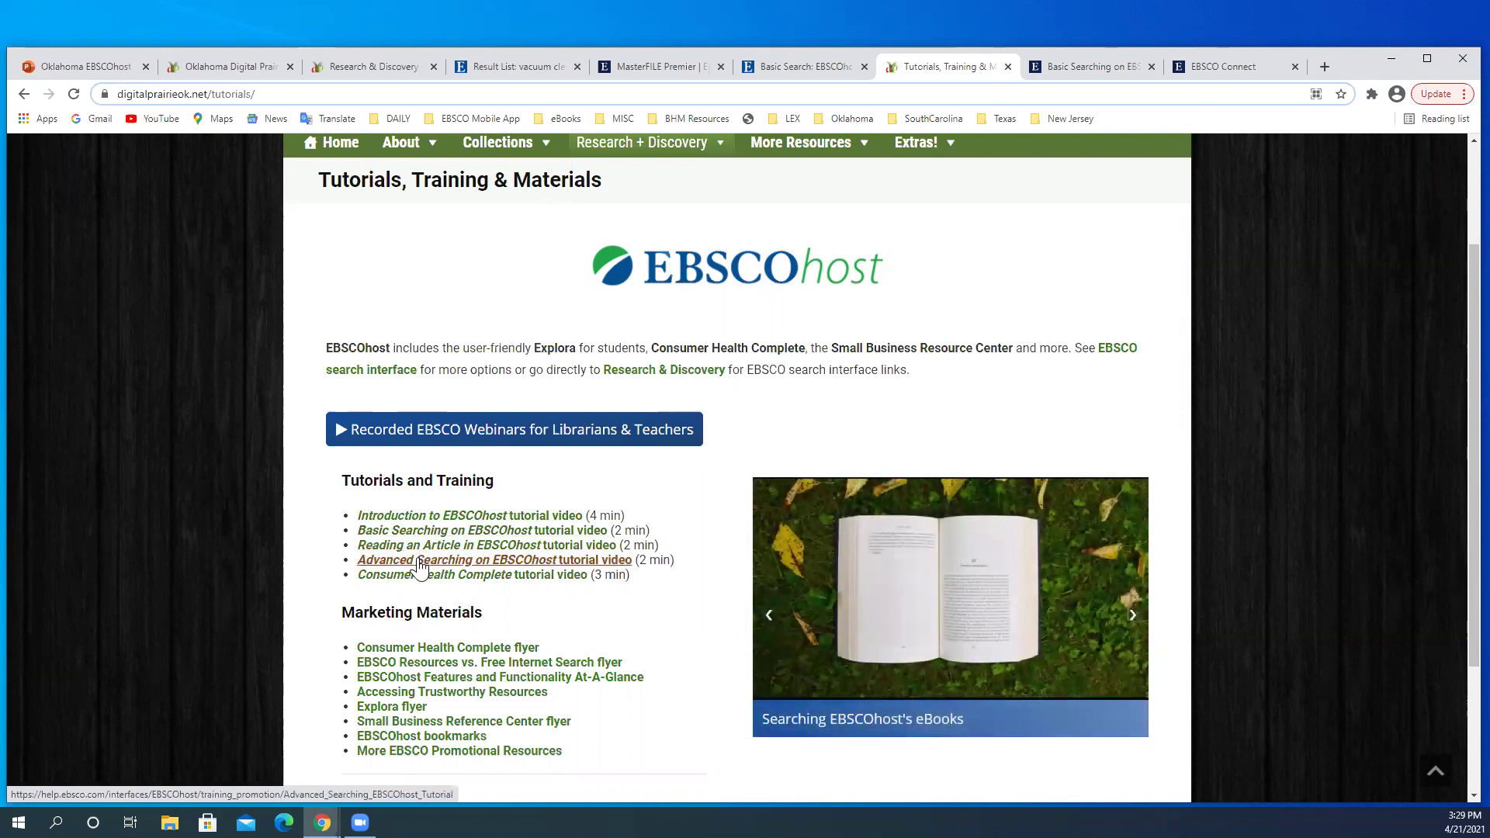
scroll(419, 567, "down", 3)
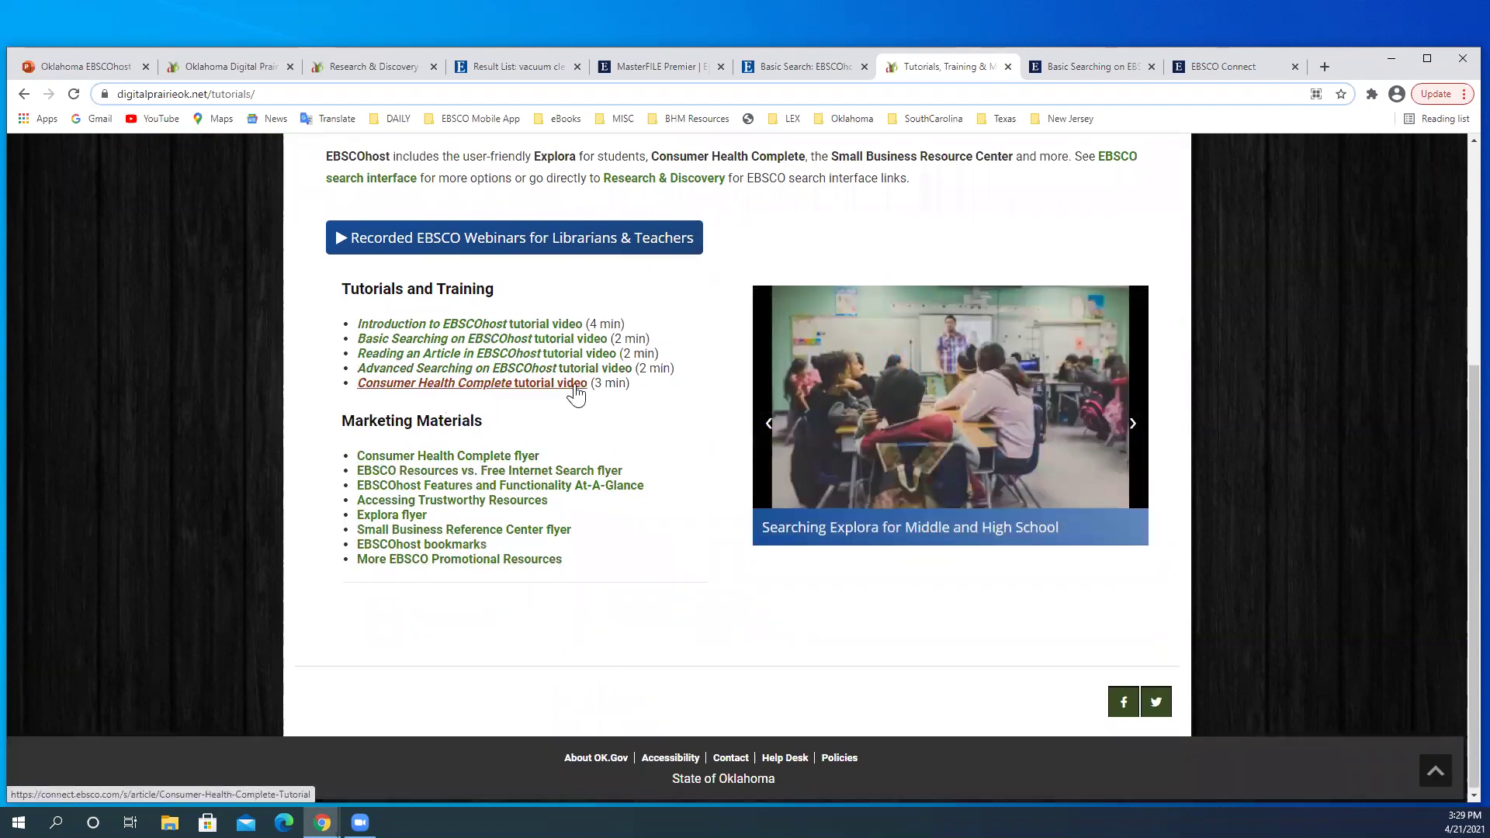
scroll(574, 388, "up", 4)
scroll(576, 394, "up", 1)
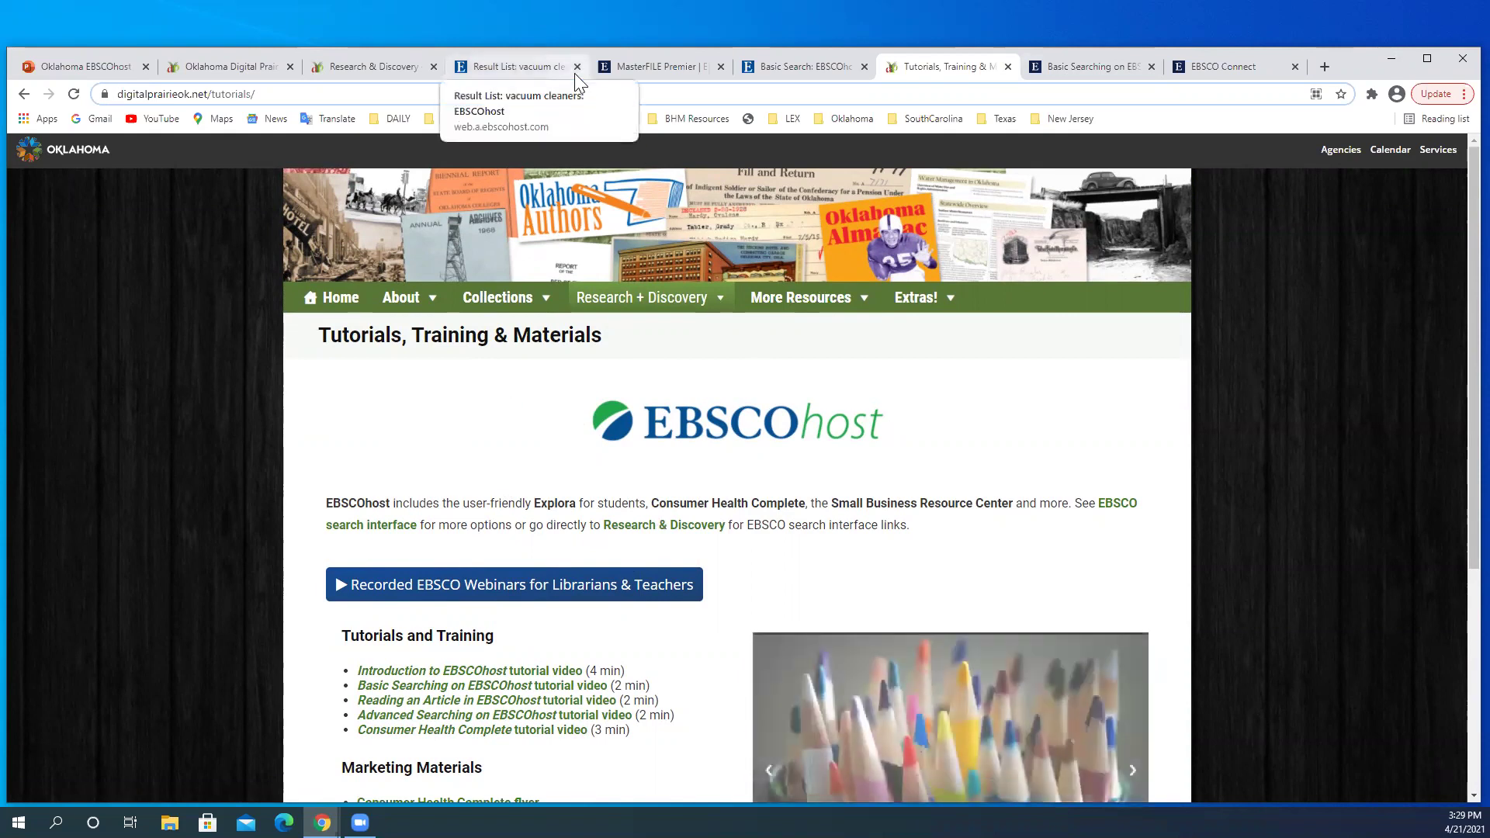
left_click(1134, 73)
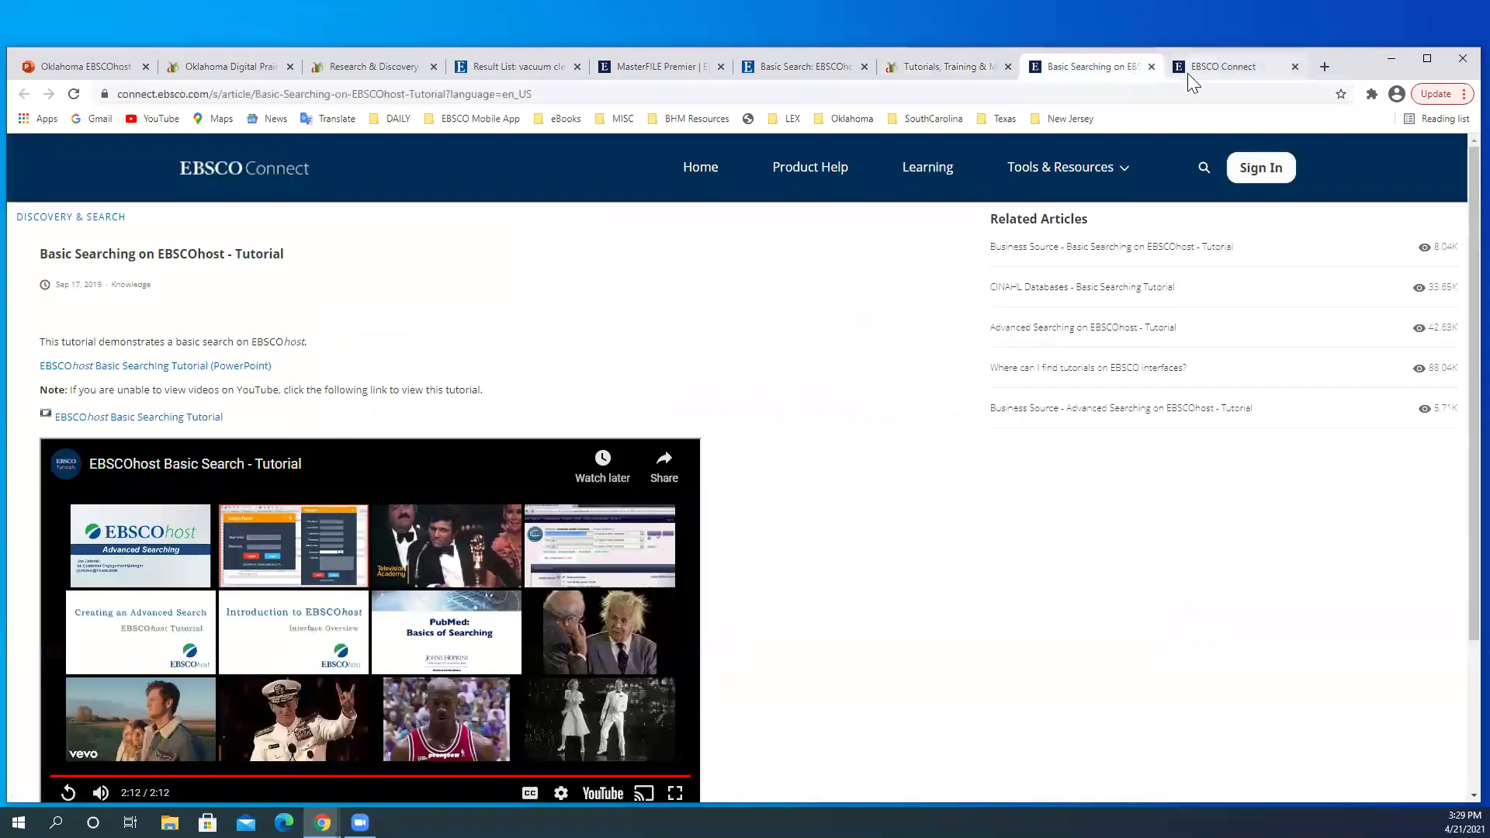
Step: Open the recorded EBSCO webinars from the Digital Prairie tutorials page and view the EBSCO Homework Help course
left_click(943, 67)
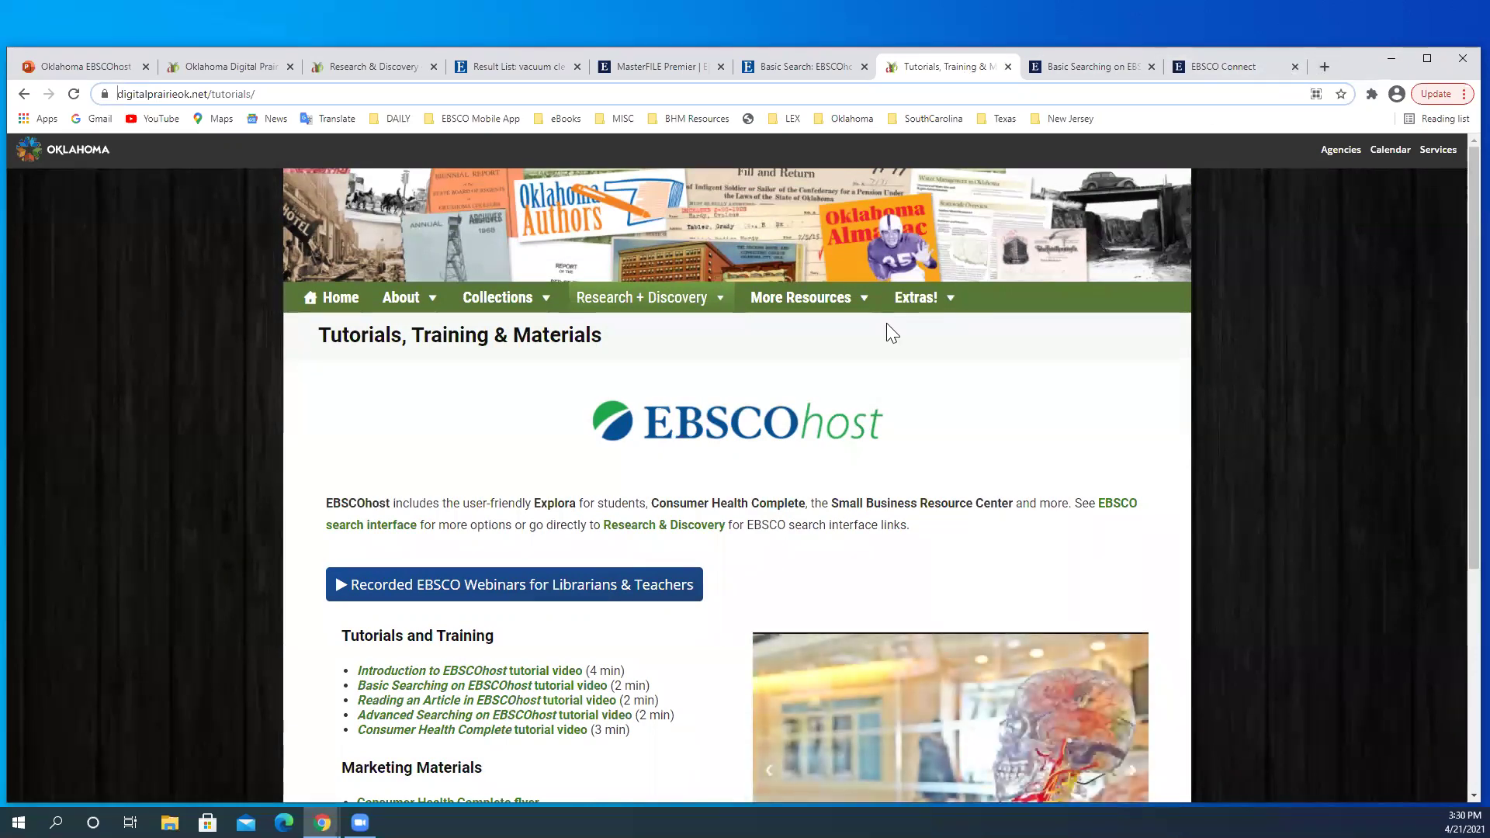
mouse_move(950, 314)
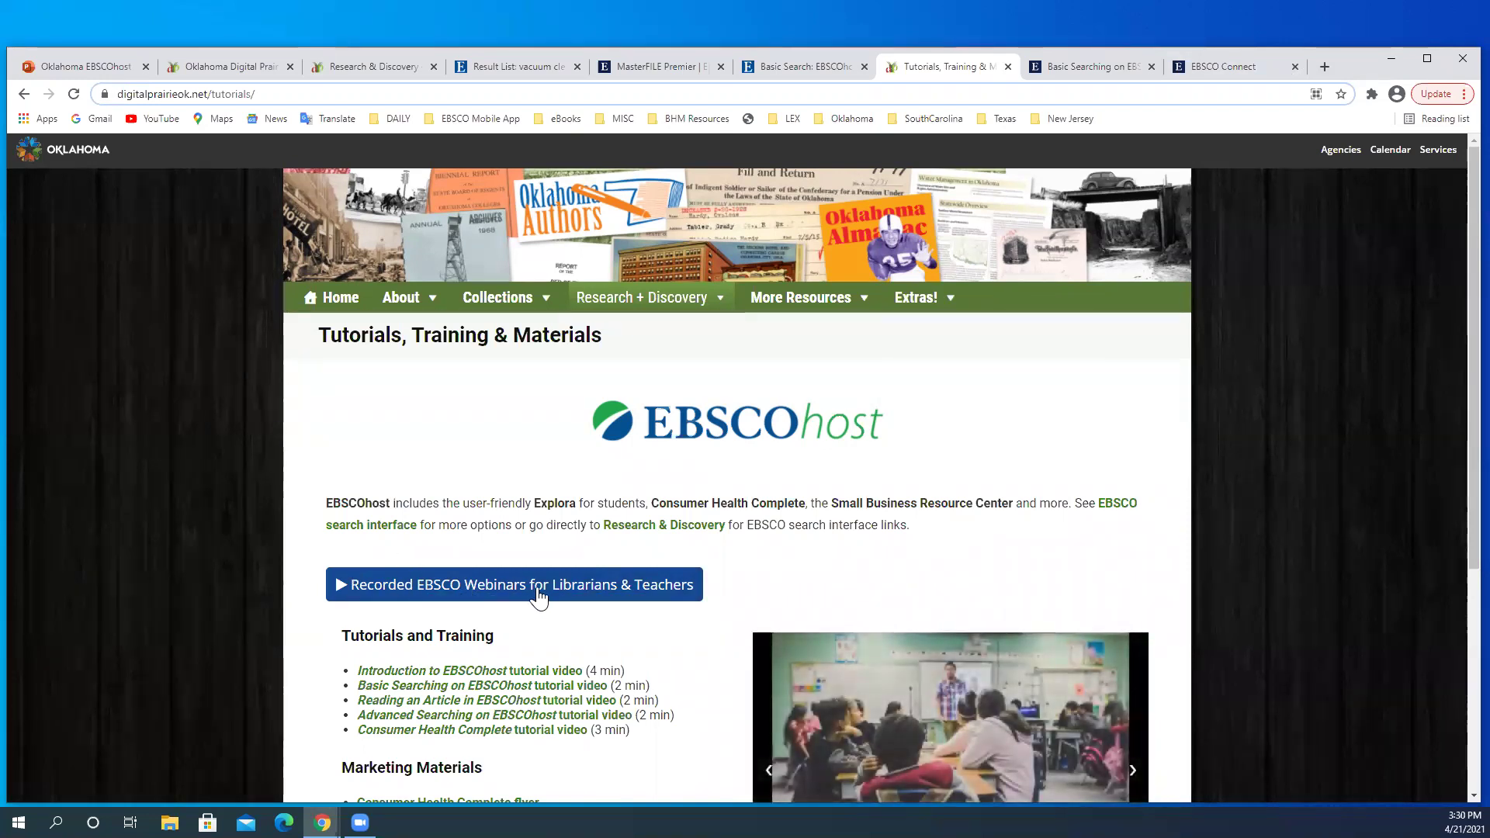
left_click(378, 593)
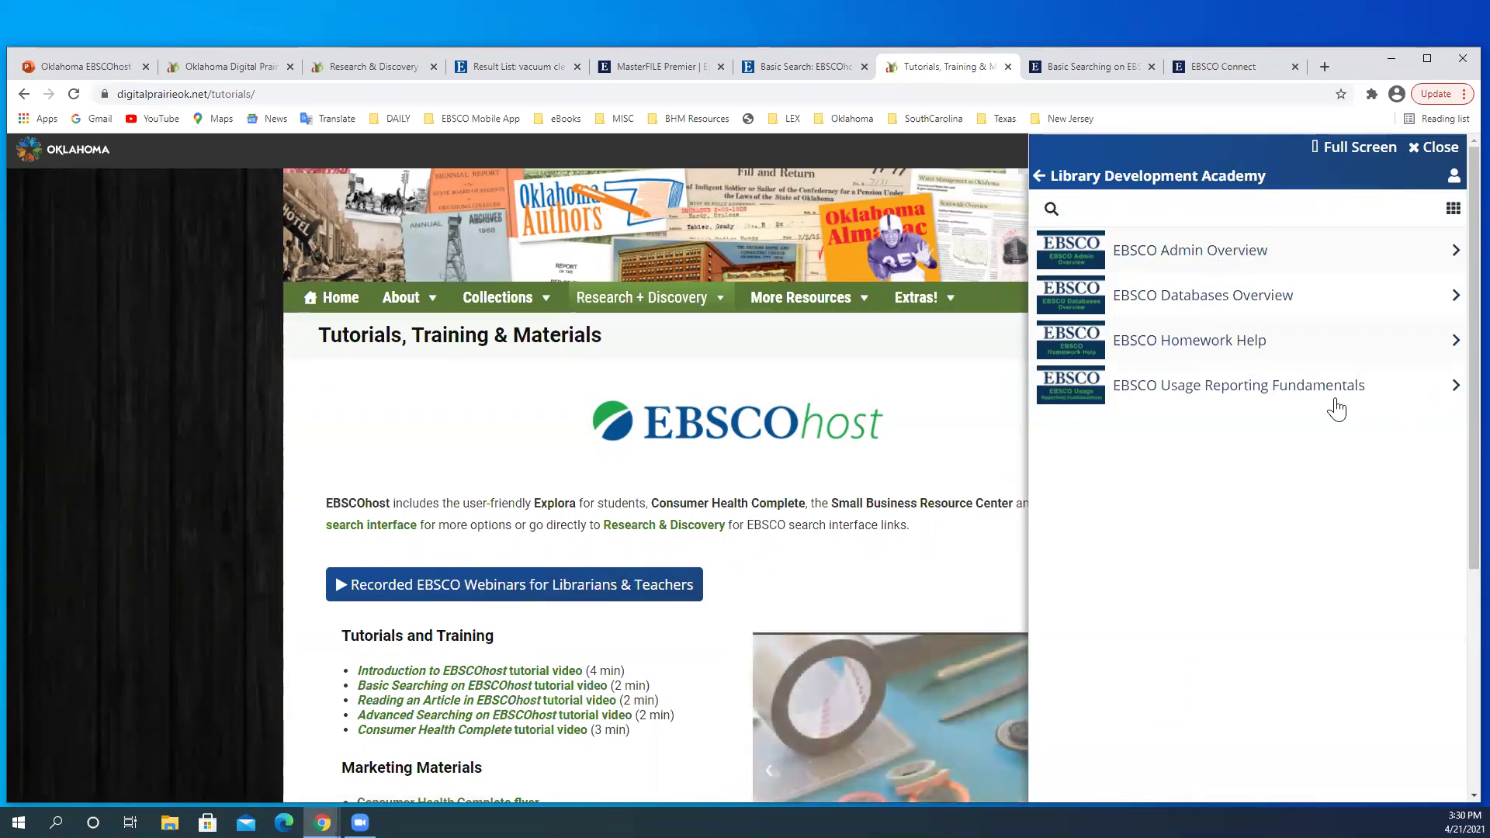
left_click(1458, 343)
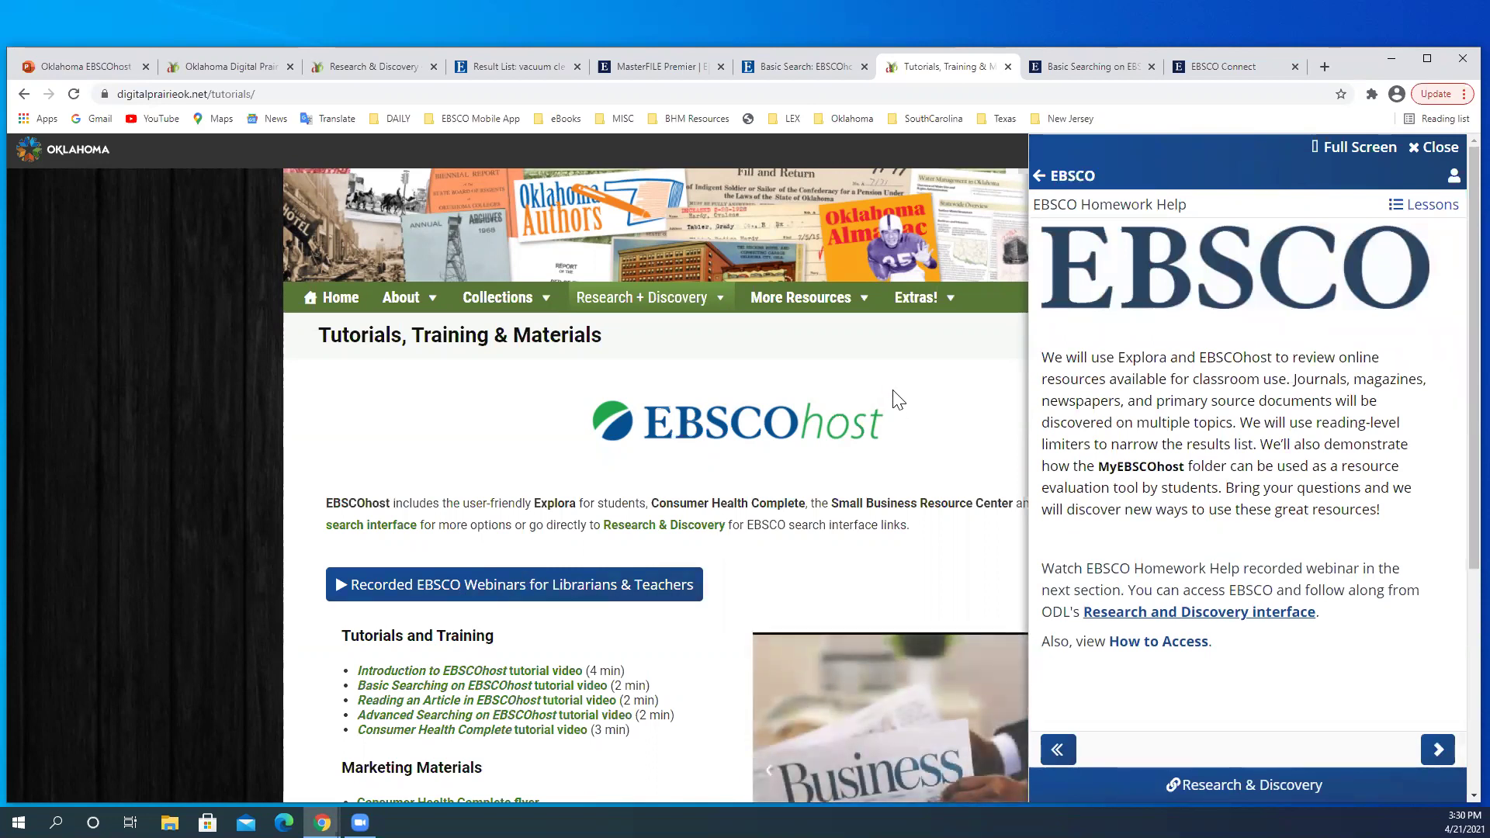
Step: Revisit the Digital Prairie home page and open the website libraries.ok.gov in a new browser tab
left_click(236, 64)
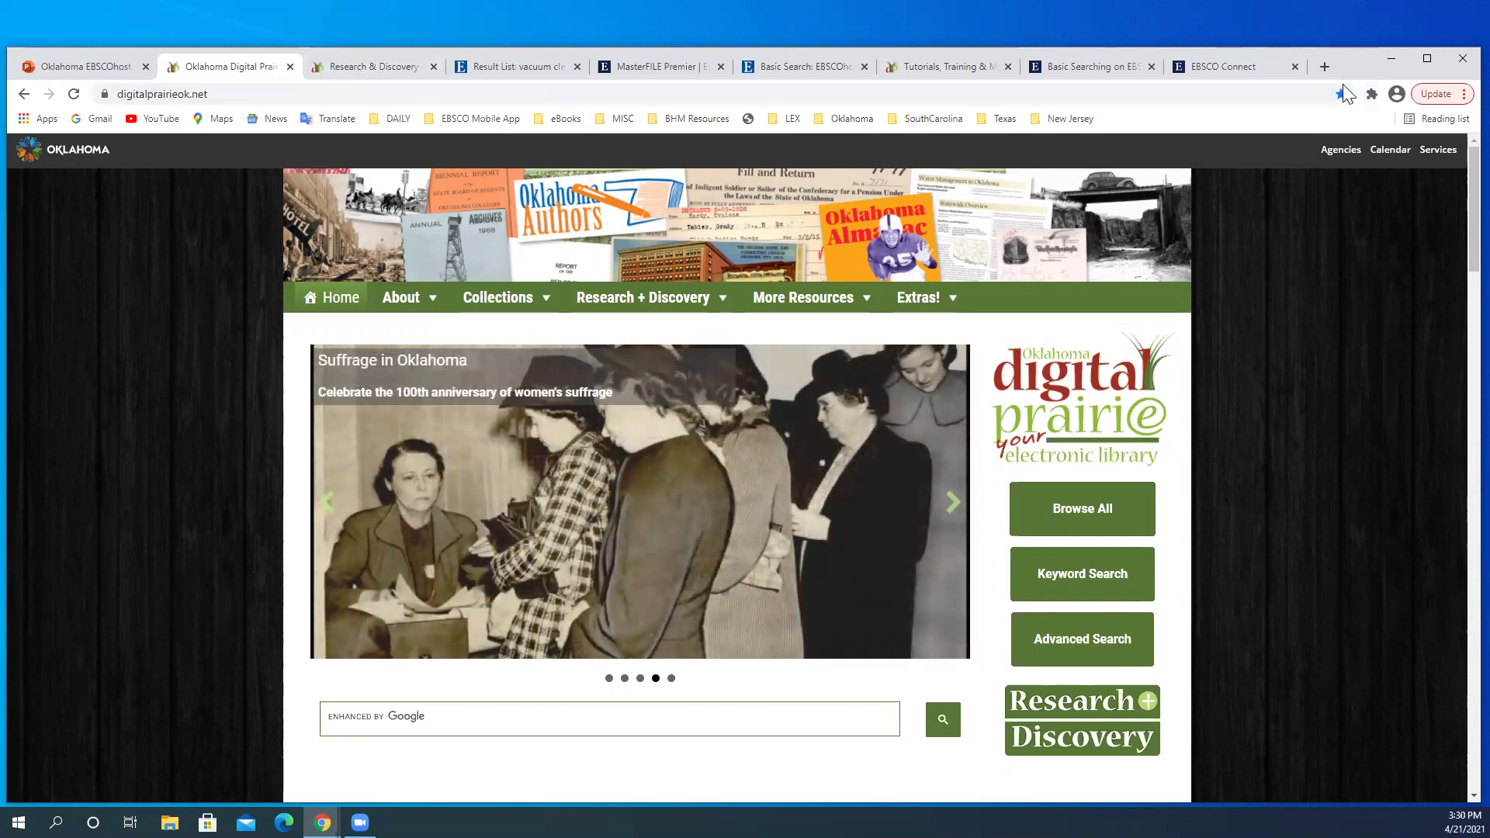
left_click(1325, 66)
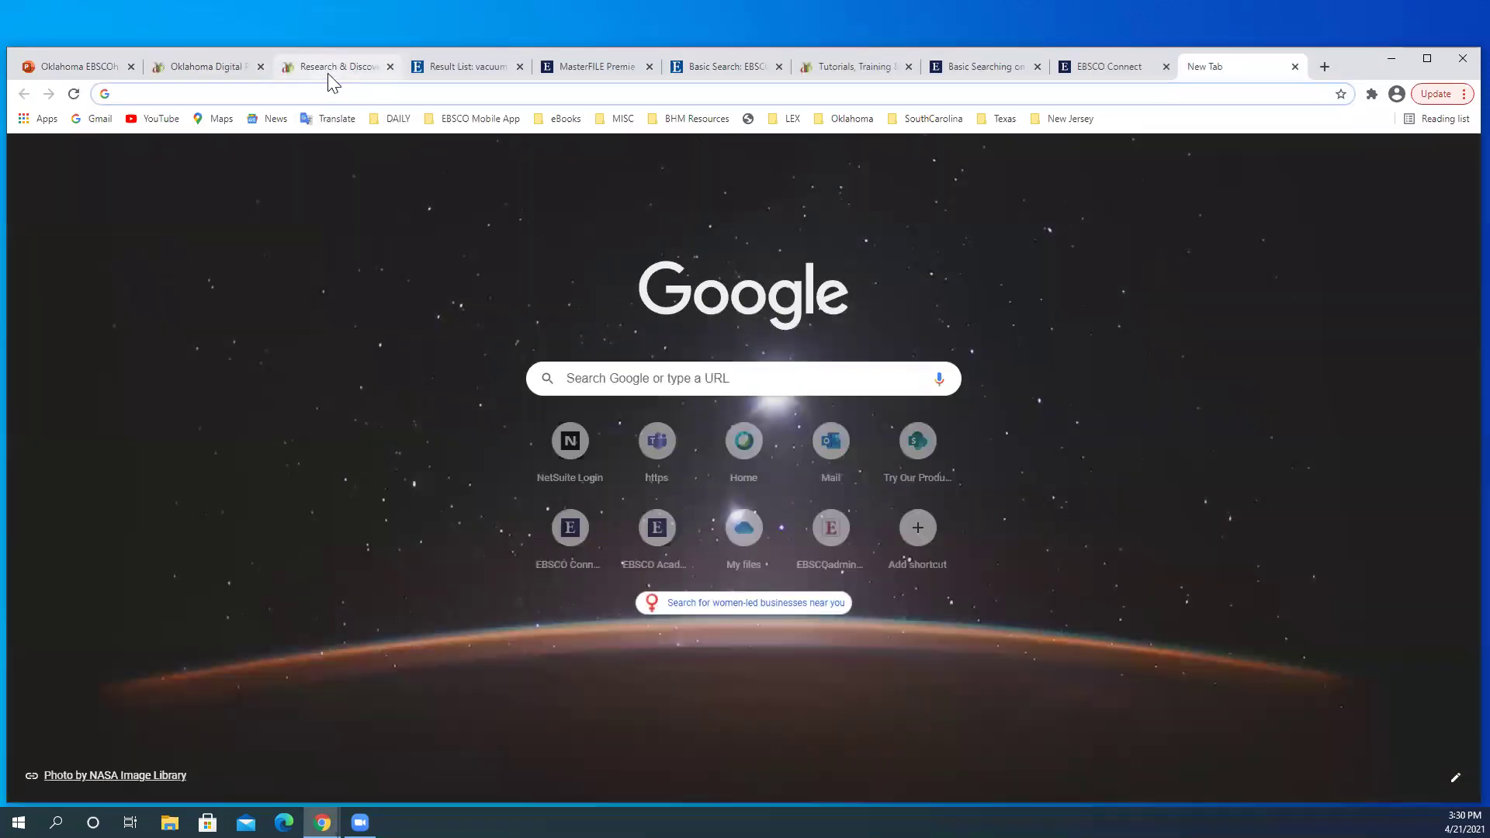
type("librar")
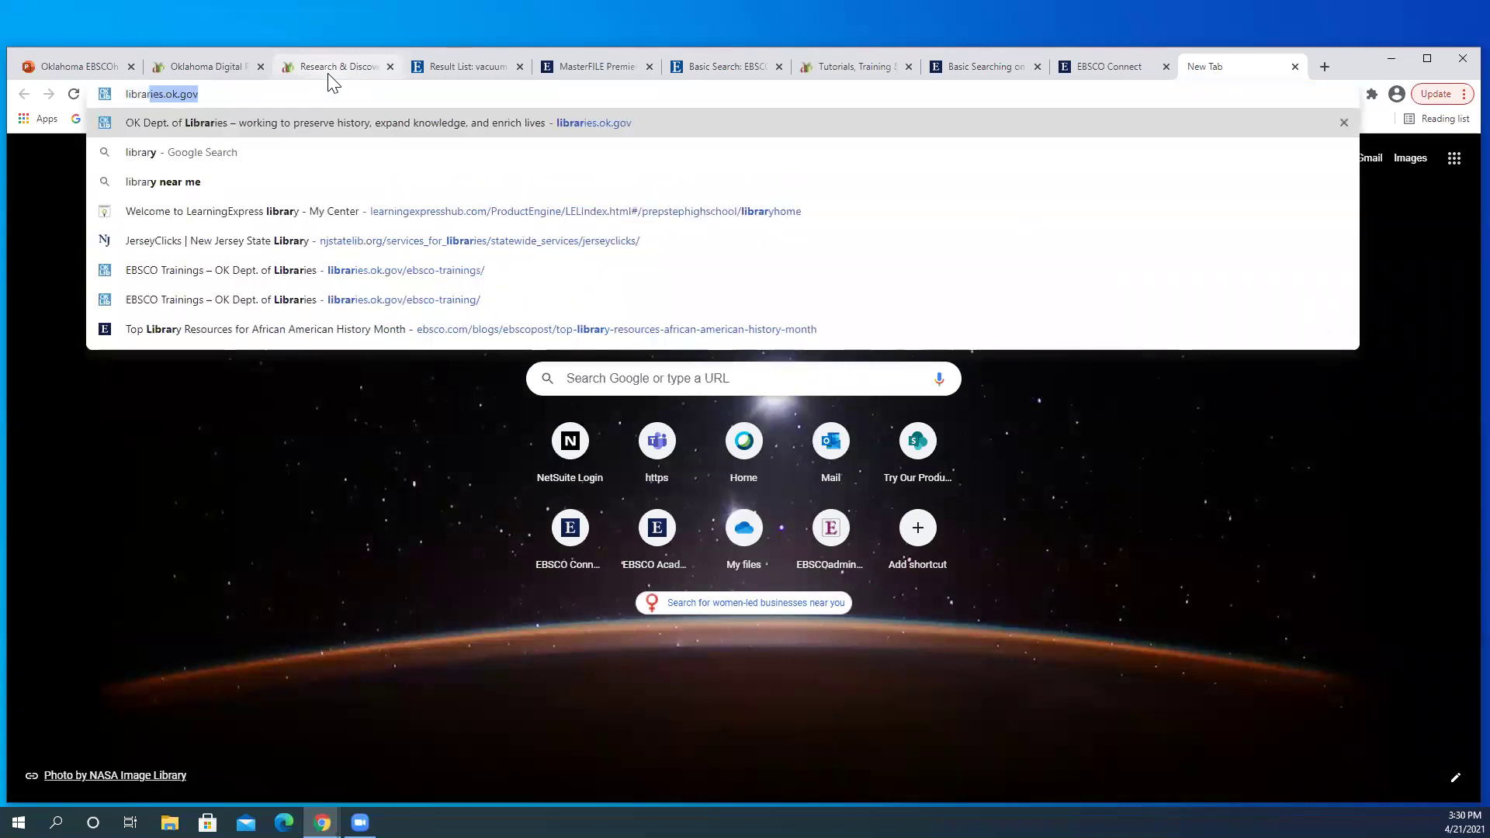
type("ies.ok.gov")
key("Return")
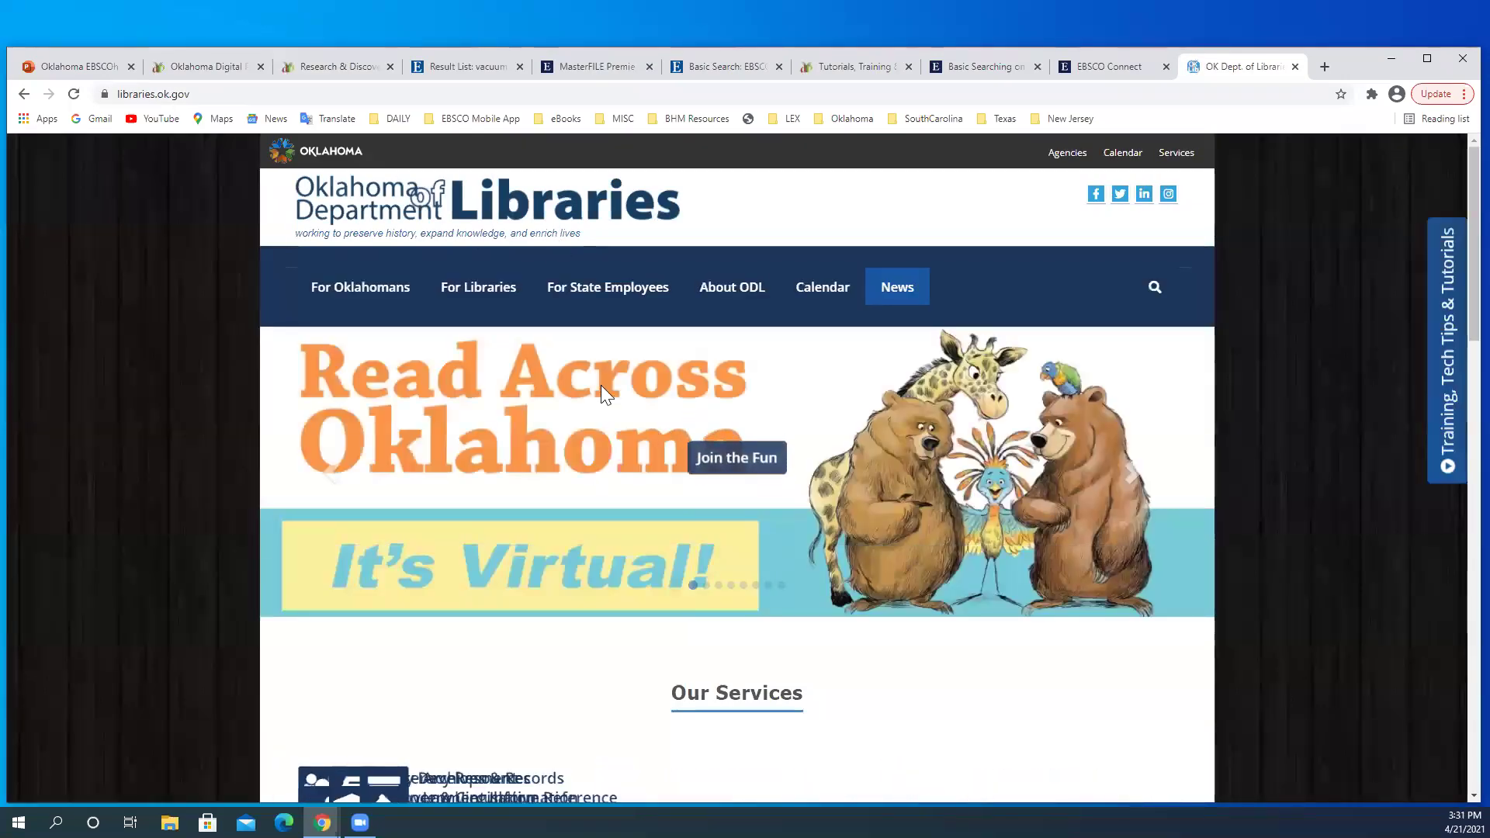
Step: Skim the Oklahoma Department of Libraries home page and display its training, tech tips and tutorials list
scroll(581, 424, "down", 2)
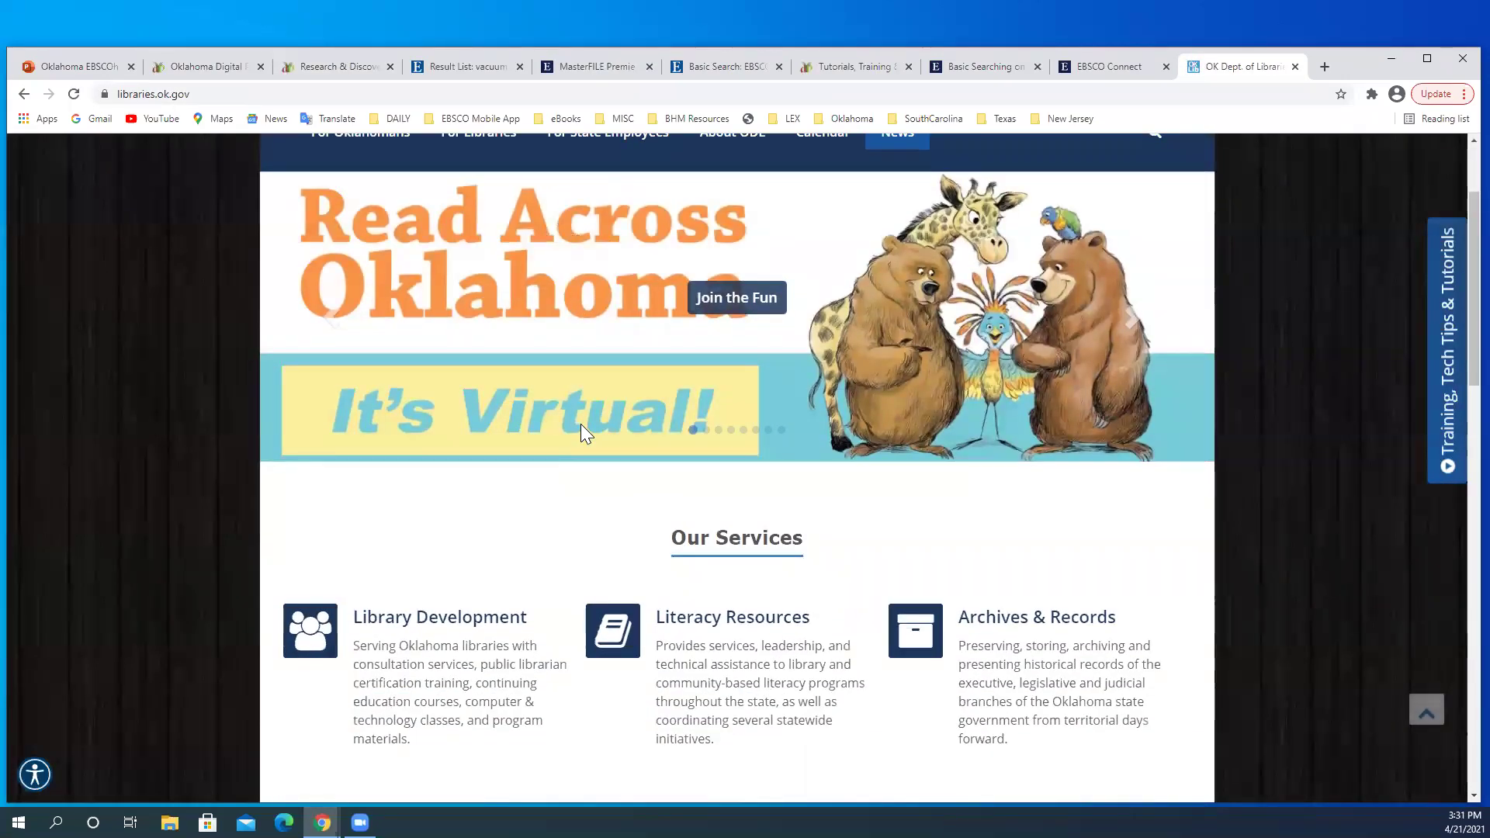
scroll(582, 431, "up", 2)
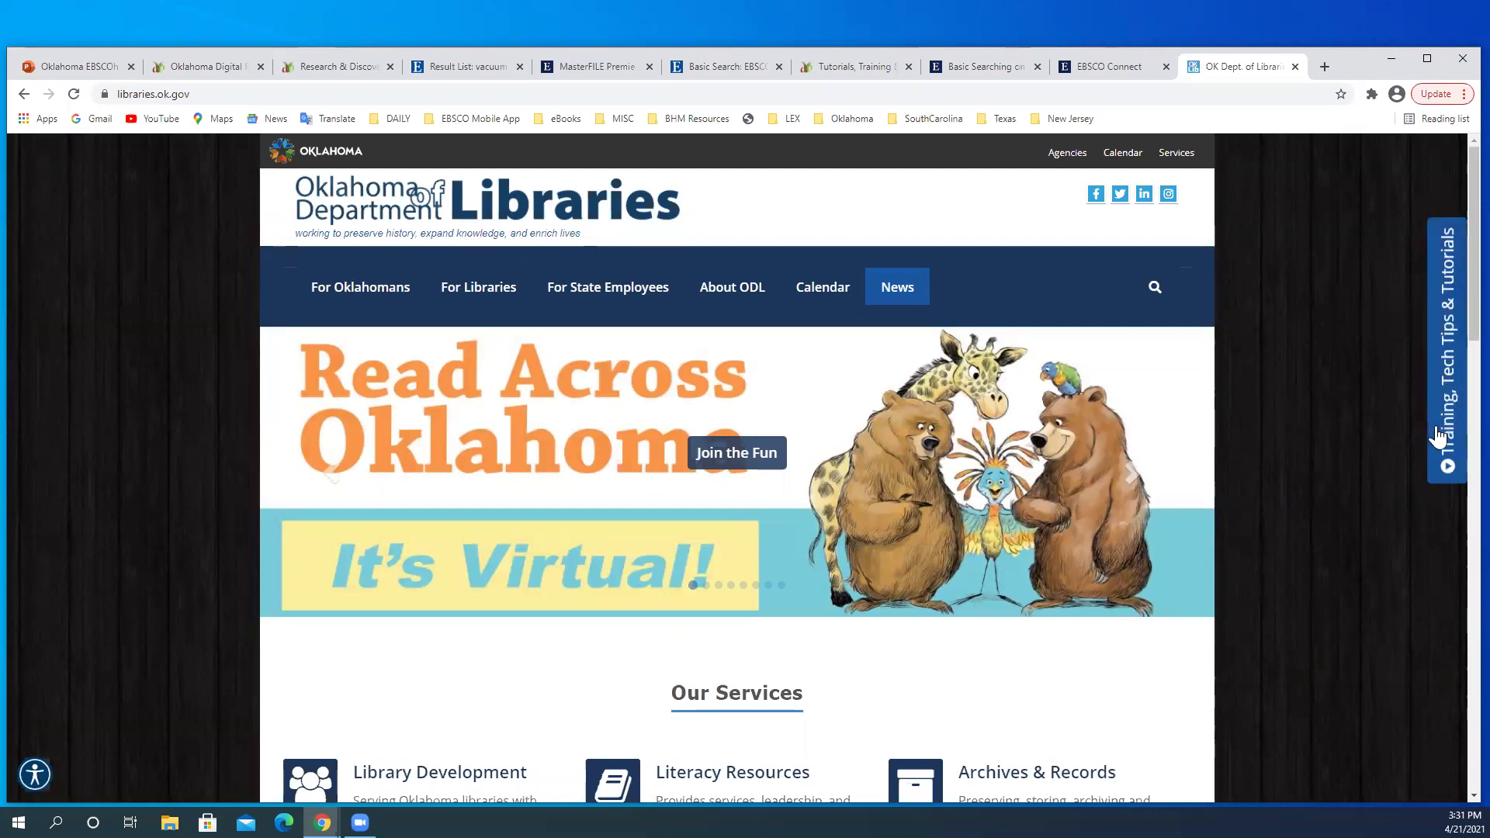
left_click(1448, 469)
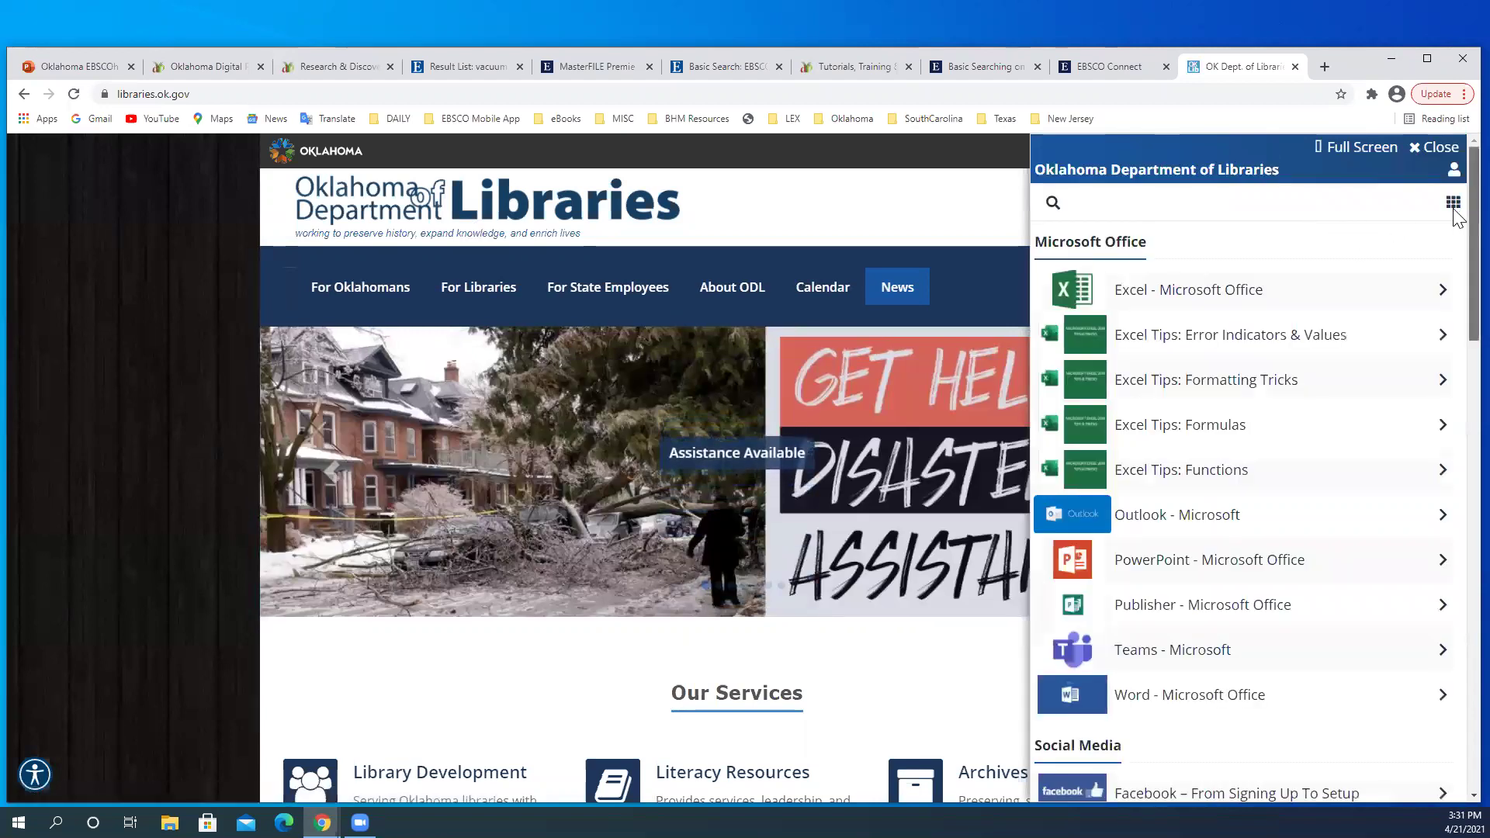
scroll(1456, 225, "down", 1)
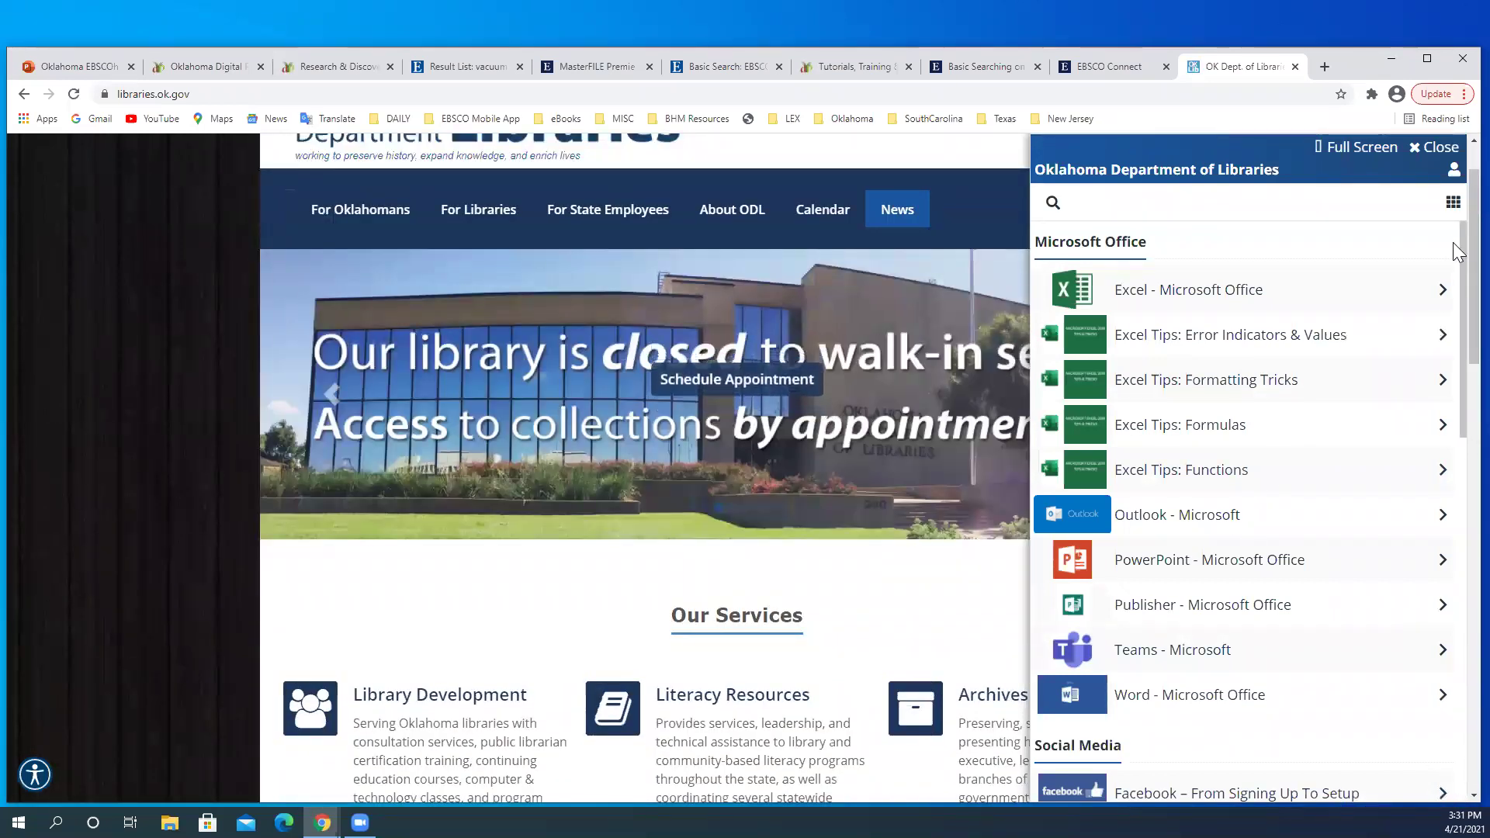
left_click_drag(1462, 252, 1452, 197)
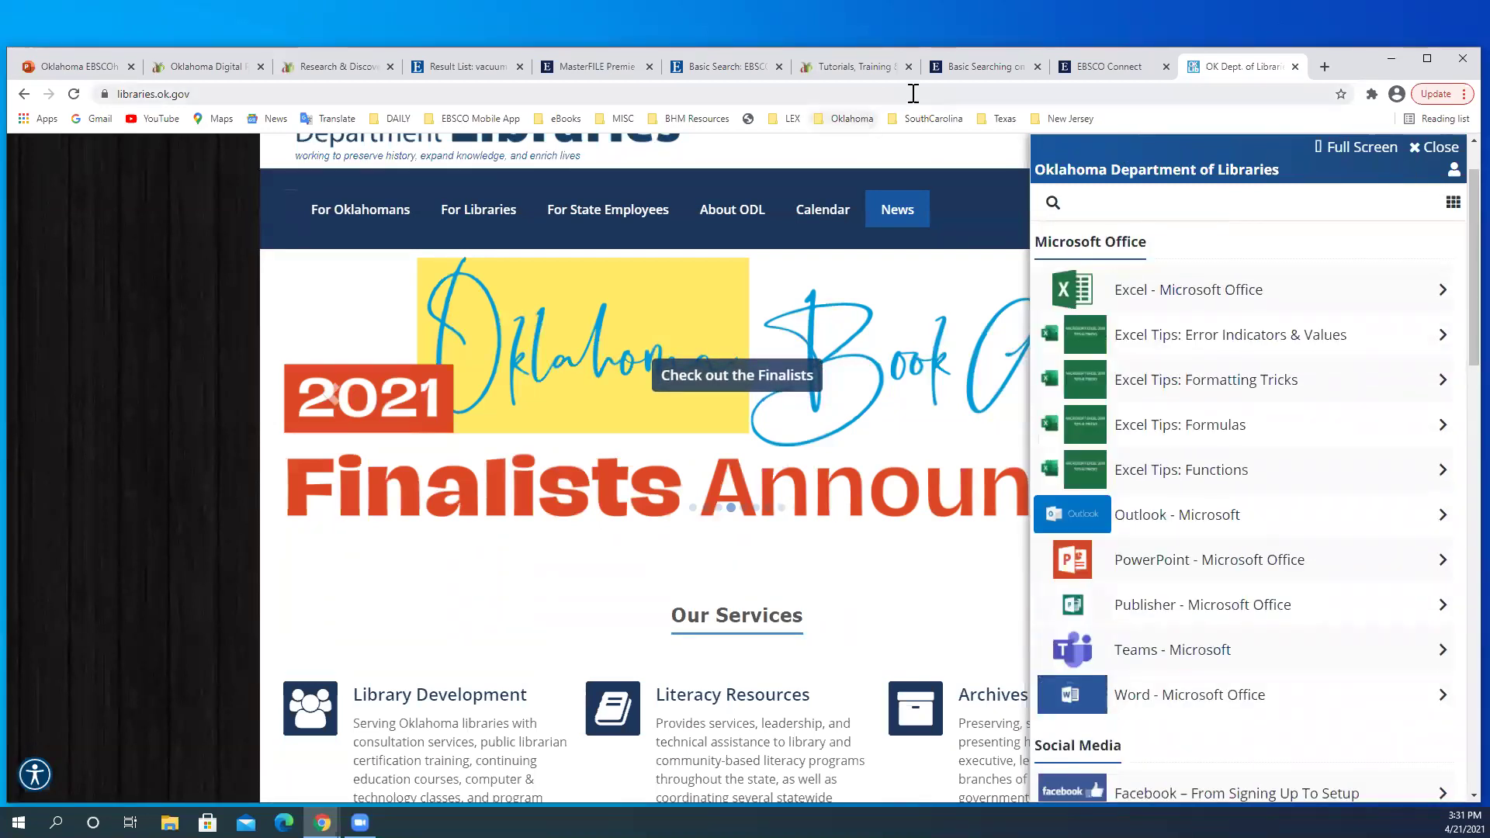
Step: Bookmark the Oklahoma Department of Libraries home page in the New Jersey folder
left_click(1340, 94)
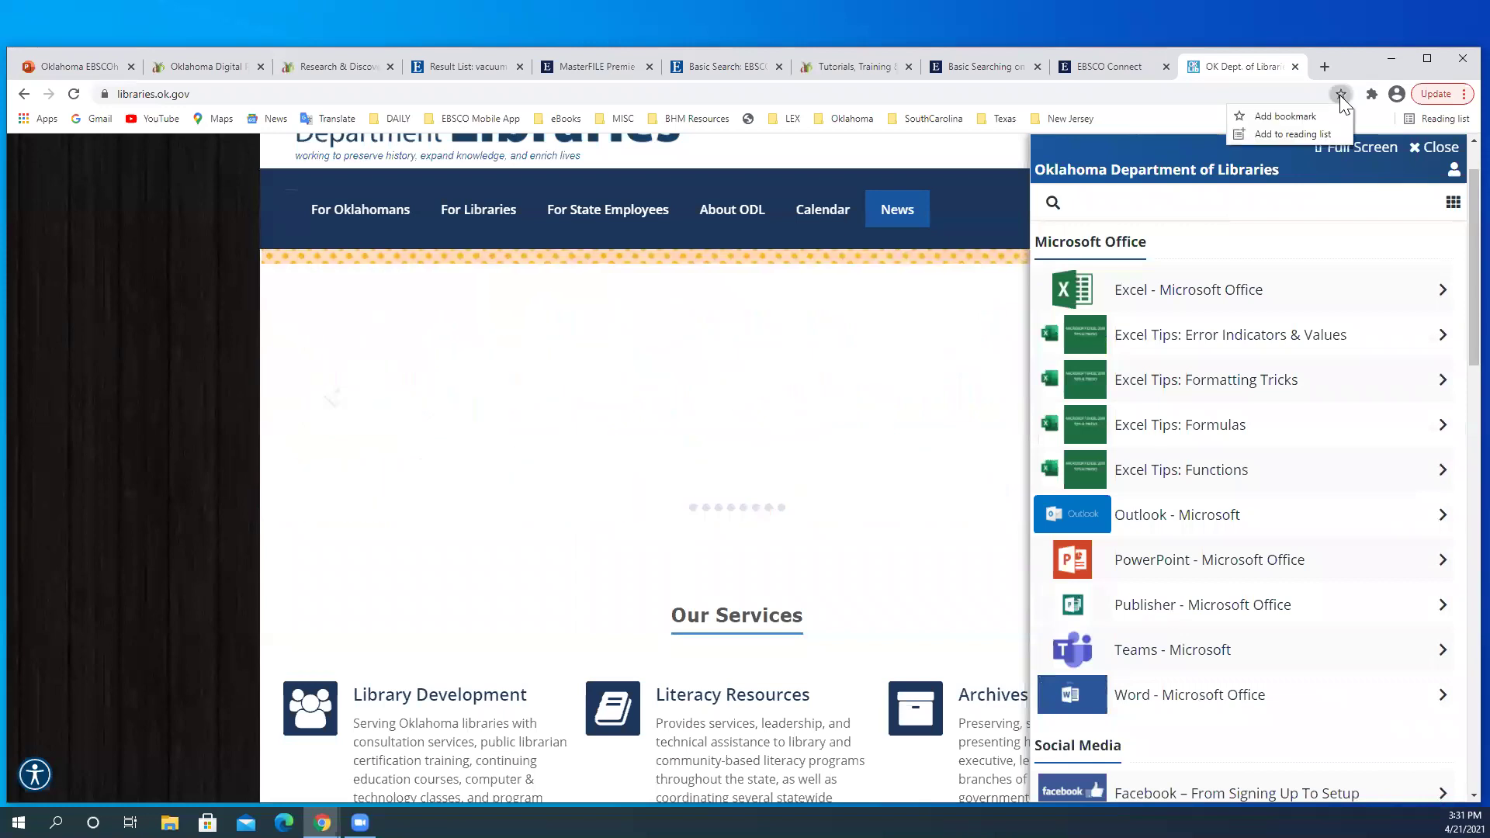
left_click(1284, 115)
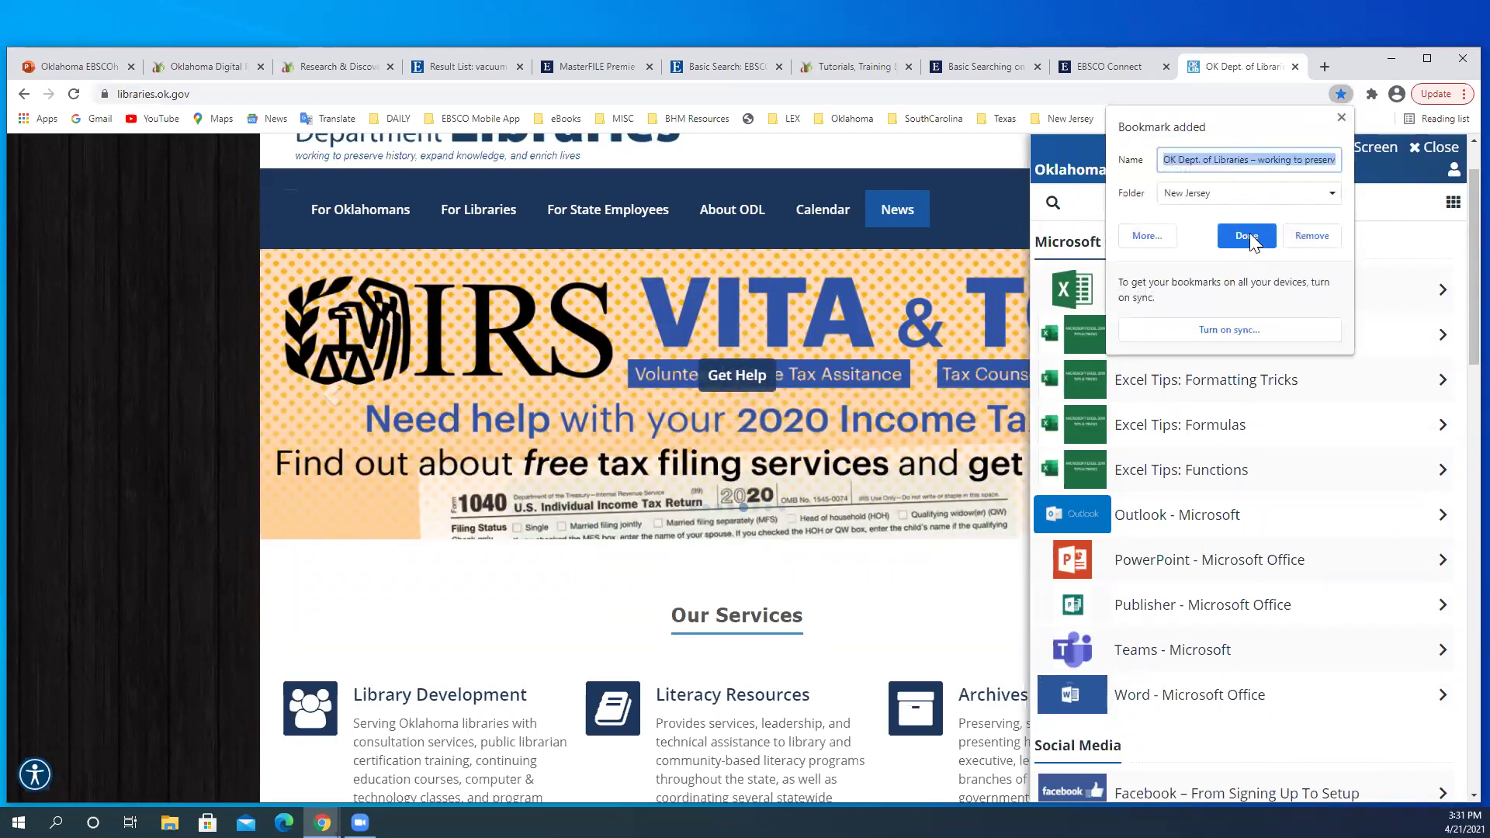
left_click(1248, 237)
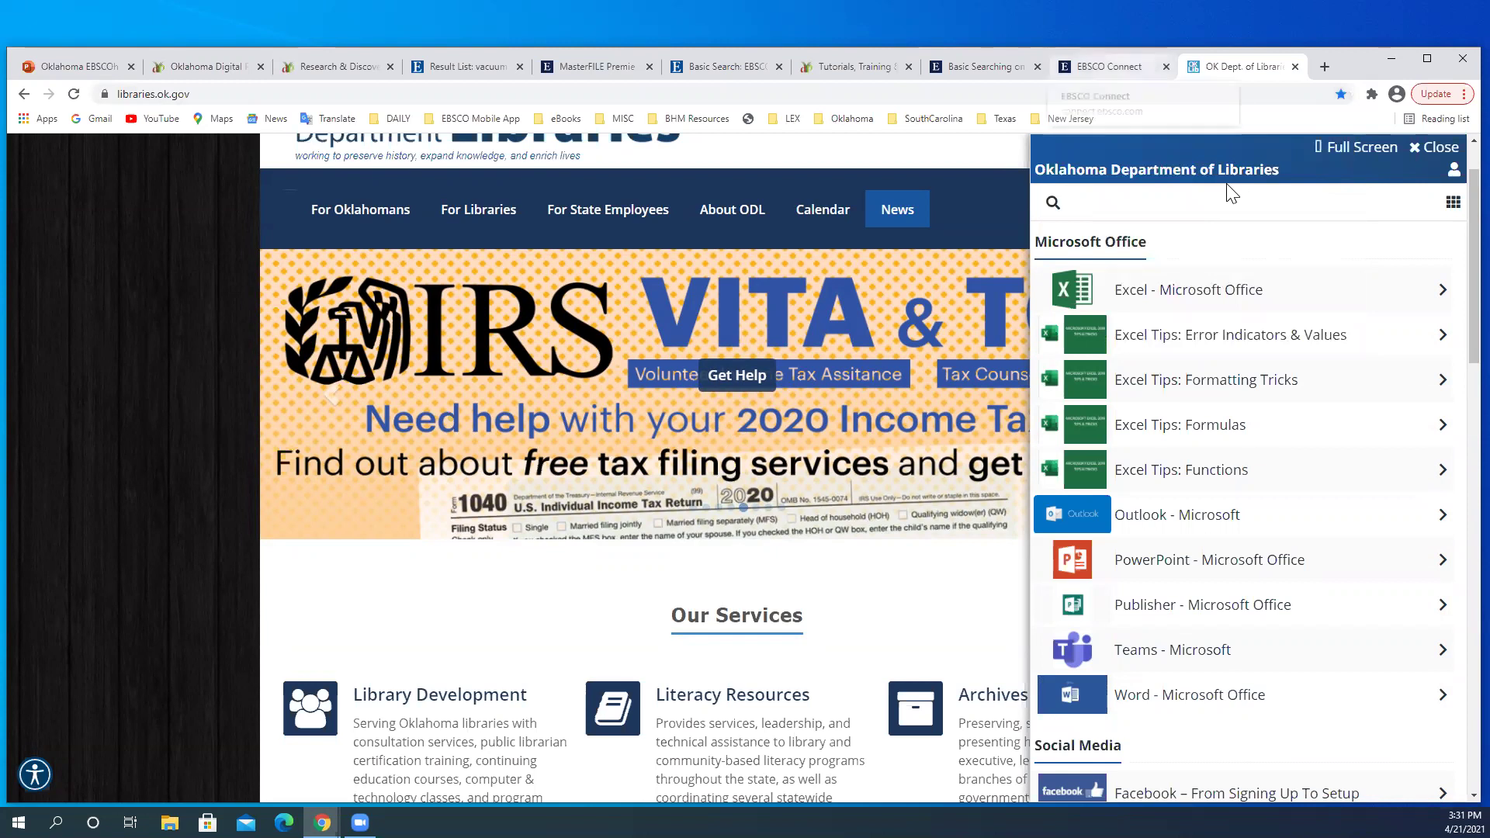
Step: Return to the Basic Searching on EBSCOhost tutorial page and select its full web address
left_click(1110, 66)
key("ctrl+shift+Tab")
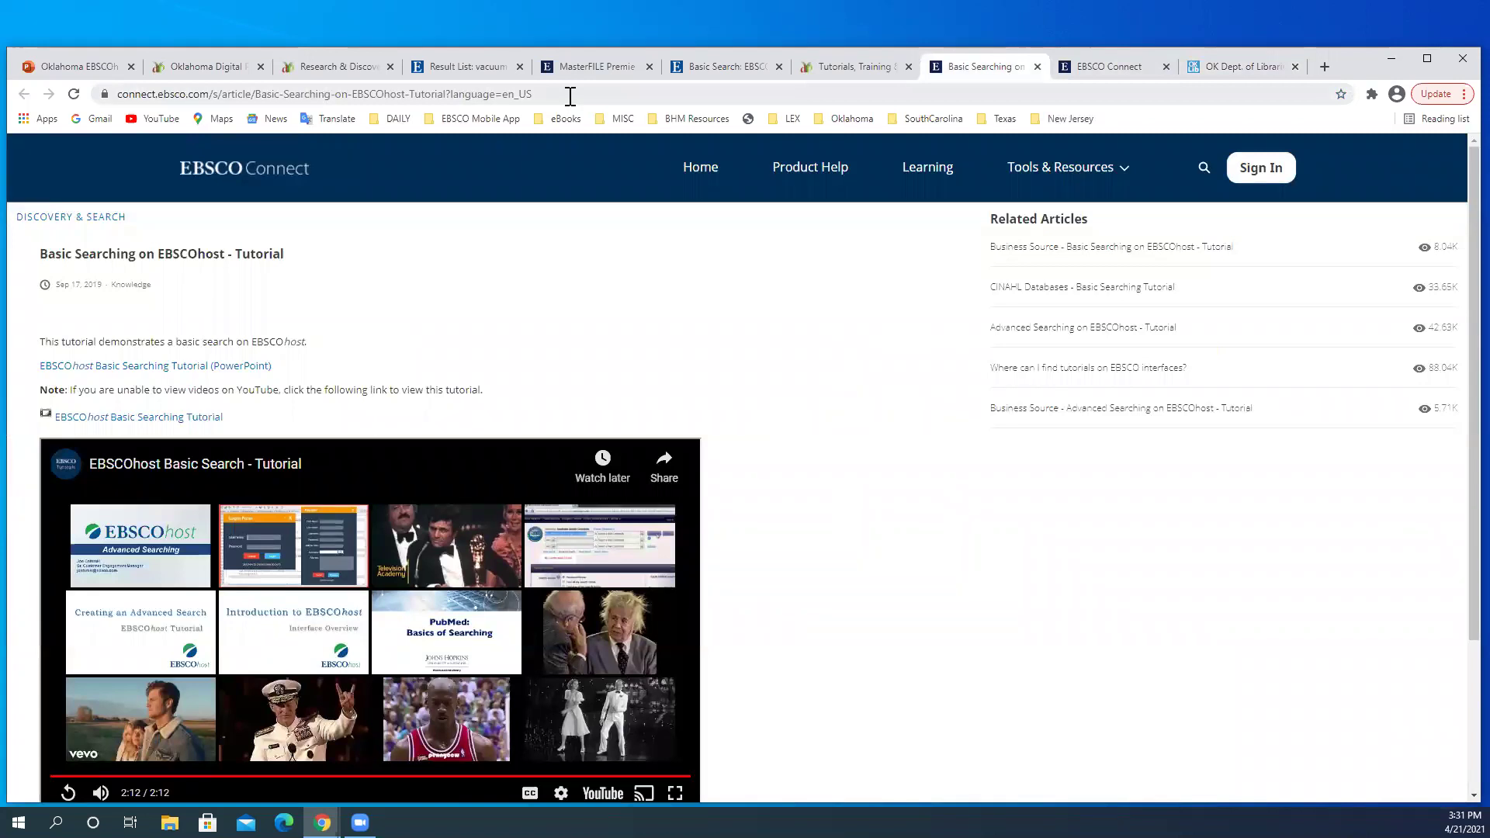
left_click(570, 95)
double_click(572, 94)
left_click(587, 93)
left_click_drag(588, 94, 85, 101)
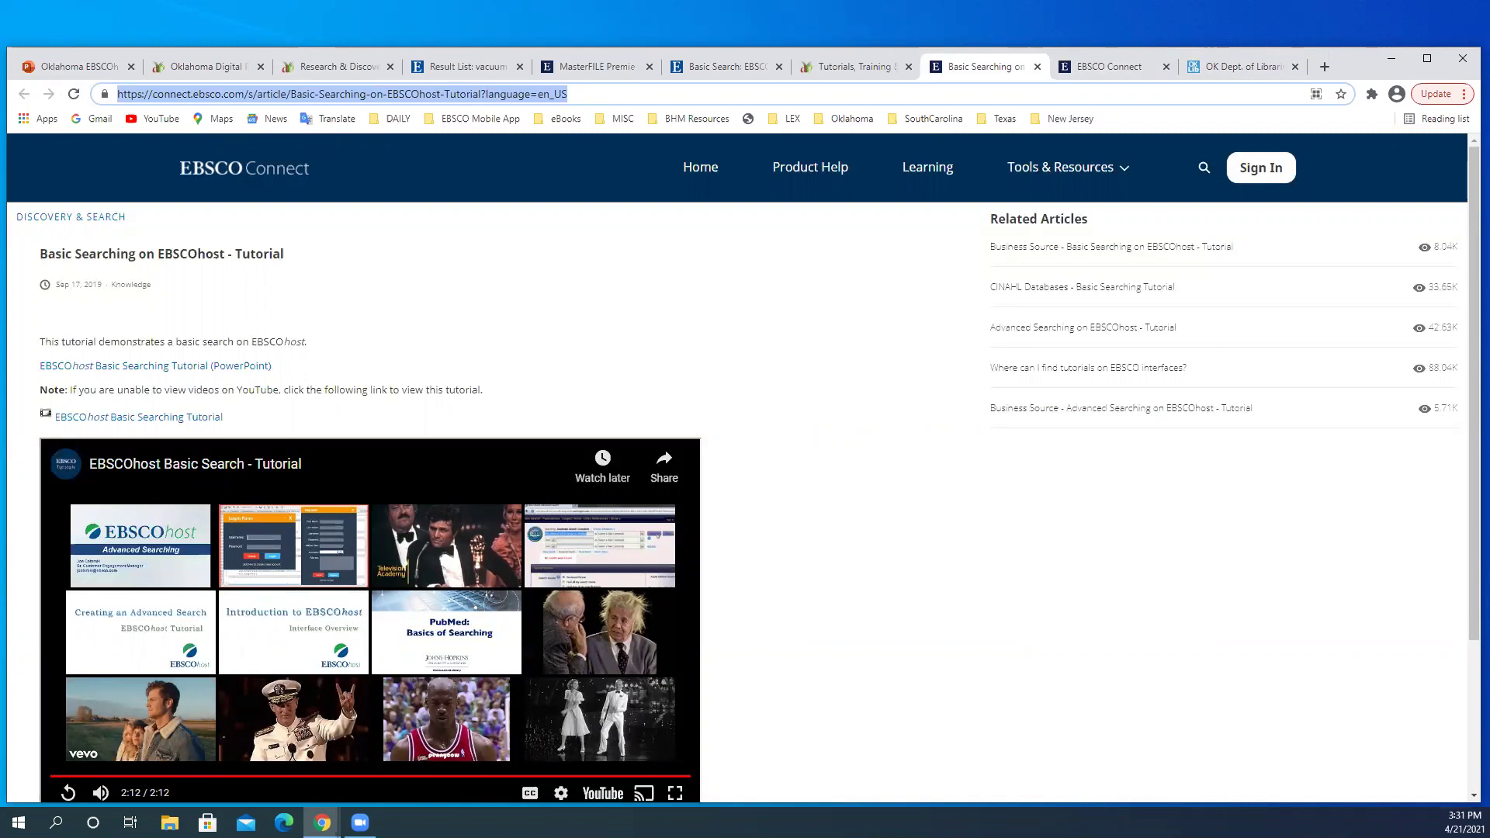
key("alt+Tab")
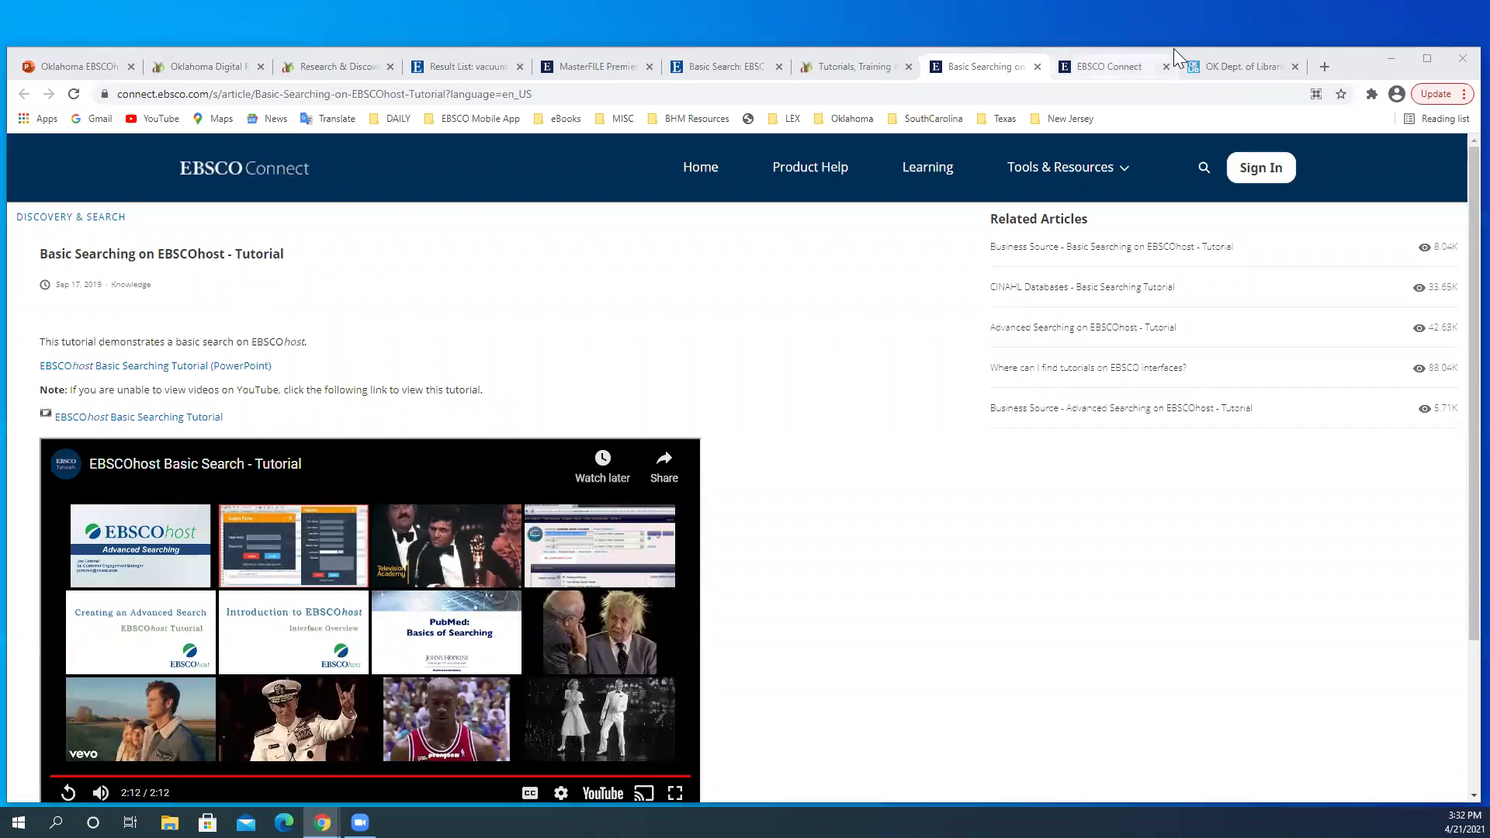
Step: Look over the EBSCO Connect home page, including its quick help, news, EBSCO Academy and featured tutorials sections
left_click(1133, 66)
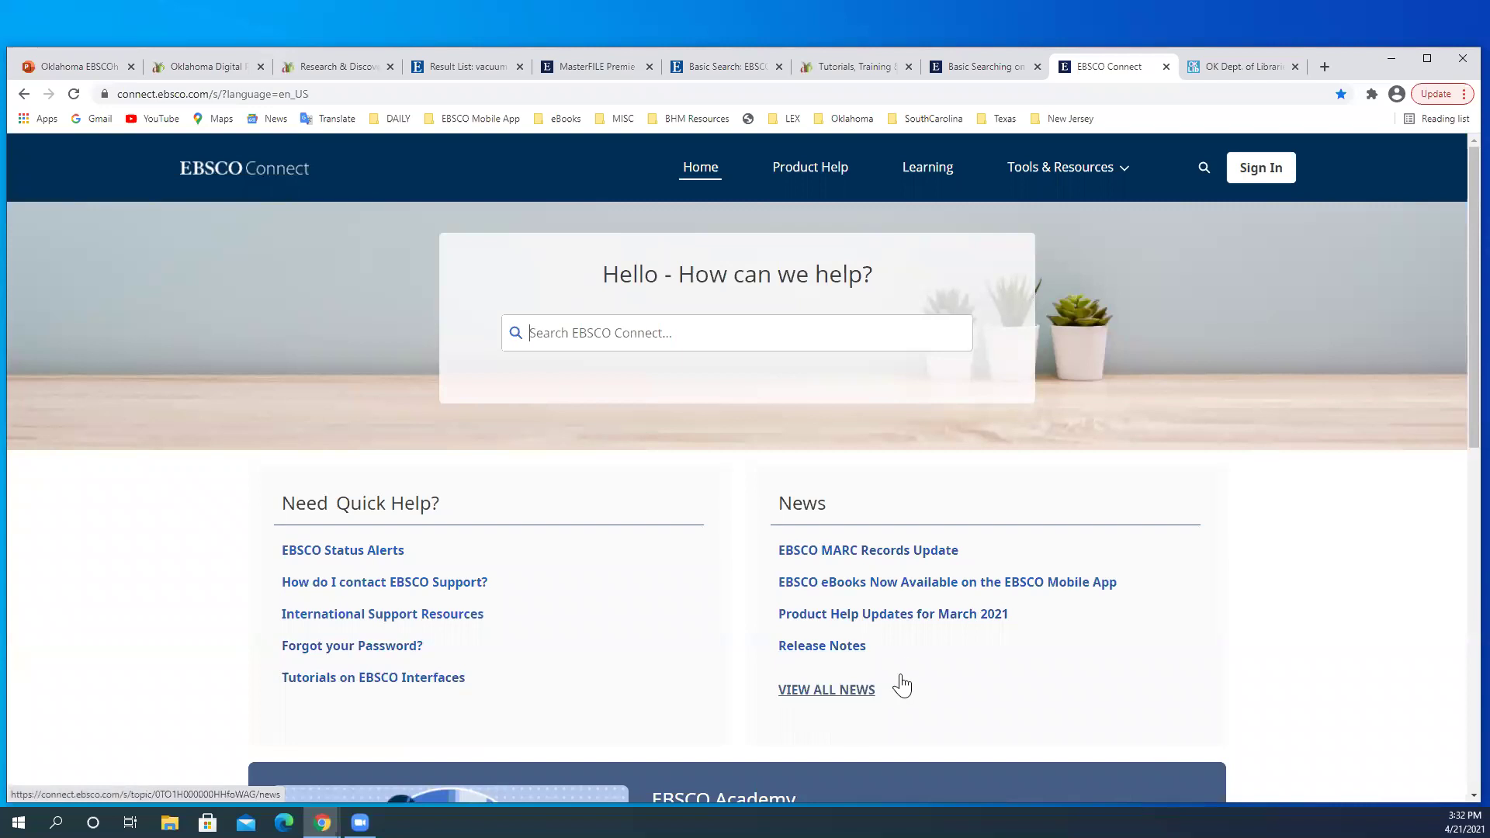
scroll(900, 679, "down", 1)
scroll(905, 668, "down", 3)
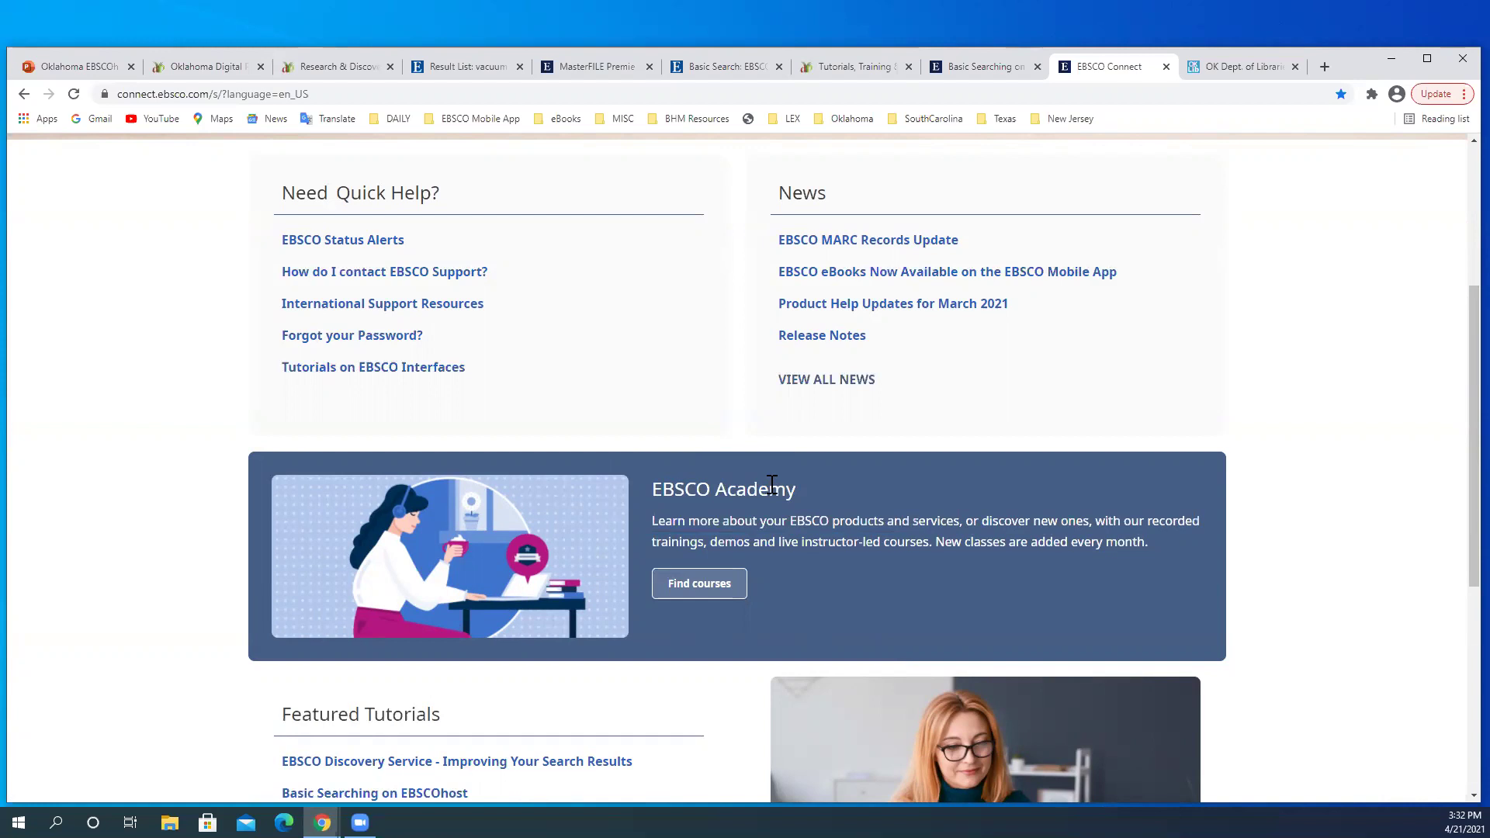
scroll(772, 485, "down", 3)
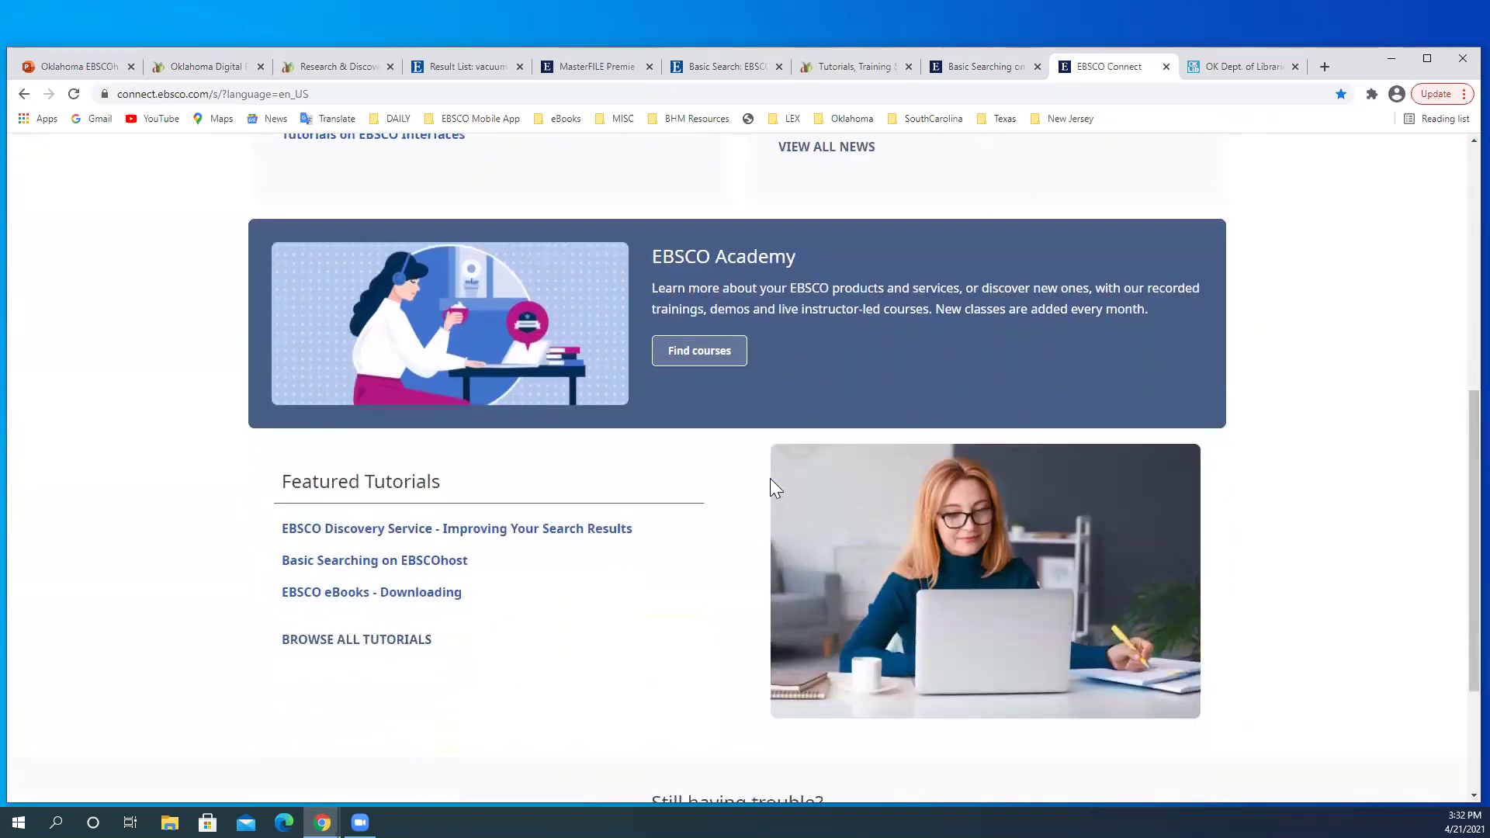
scroll(771, 480, "down", 1)
scroll(770, 480, "down", 1)
scroll(770, 481, "up", 3)
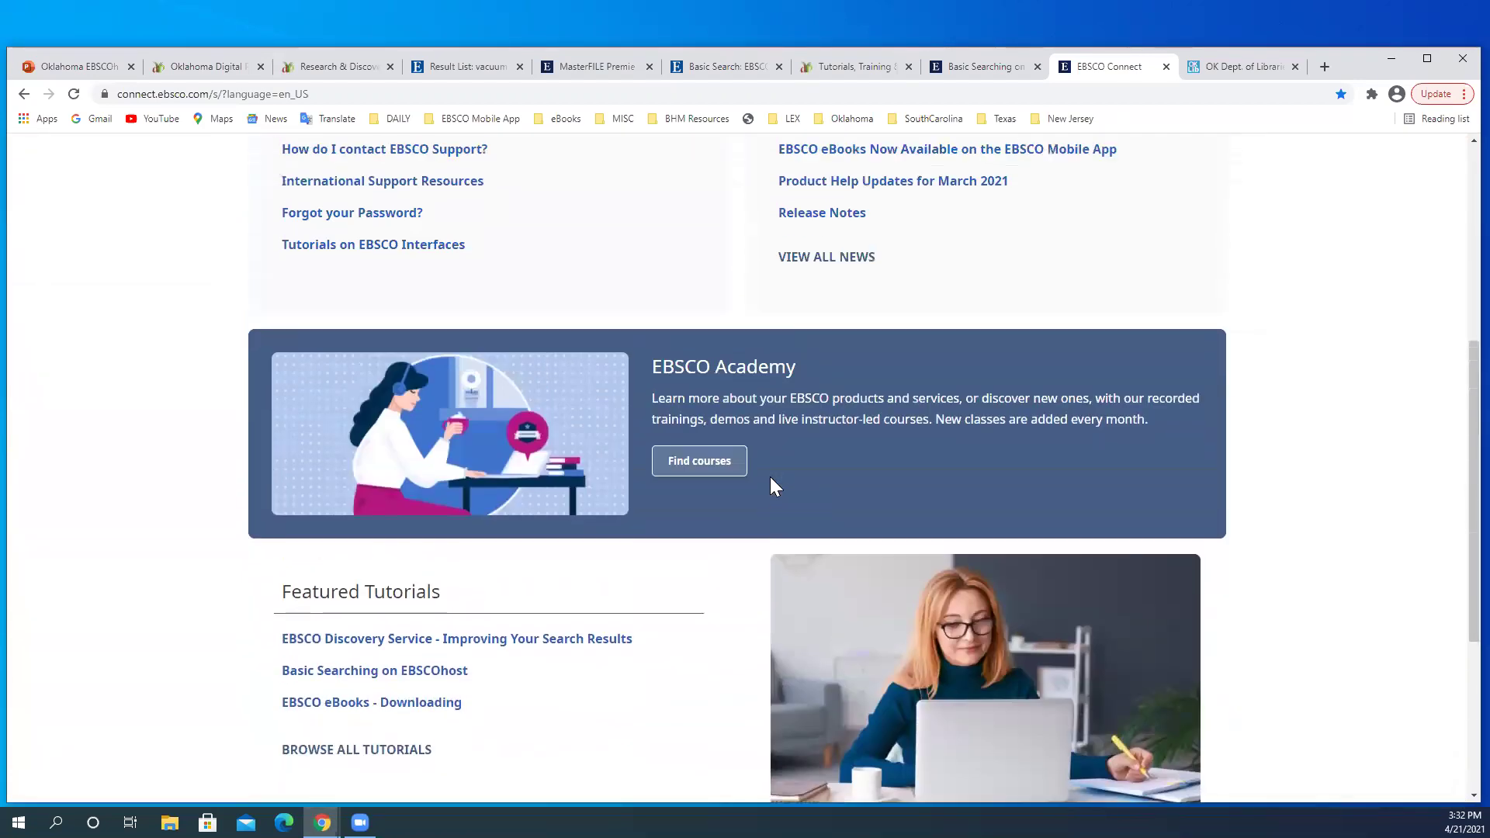
scroll(772, 485, "up", 5)
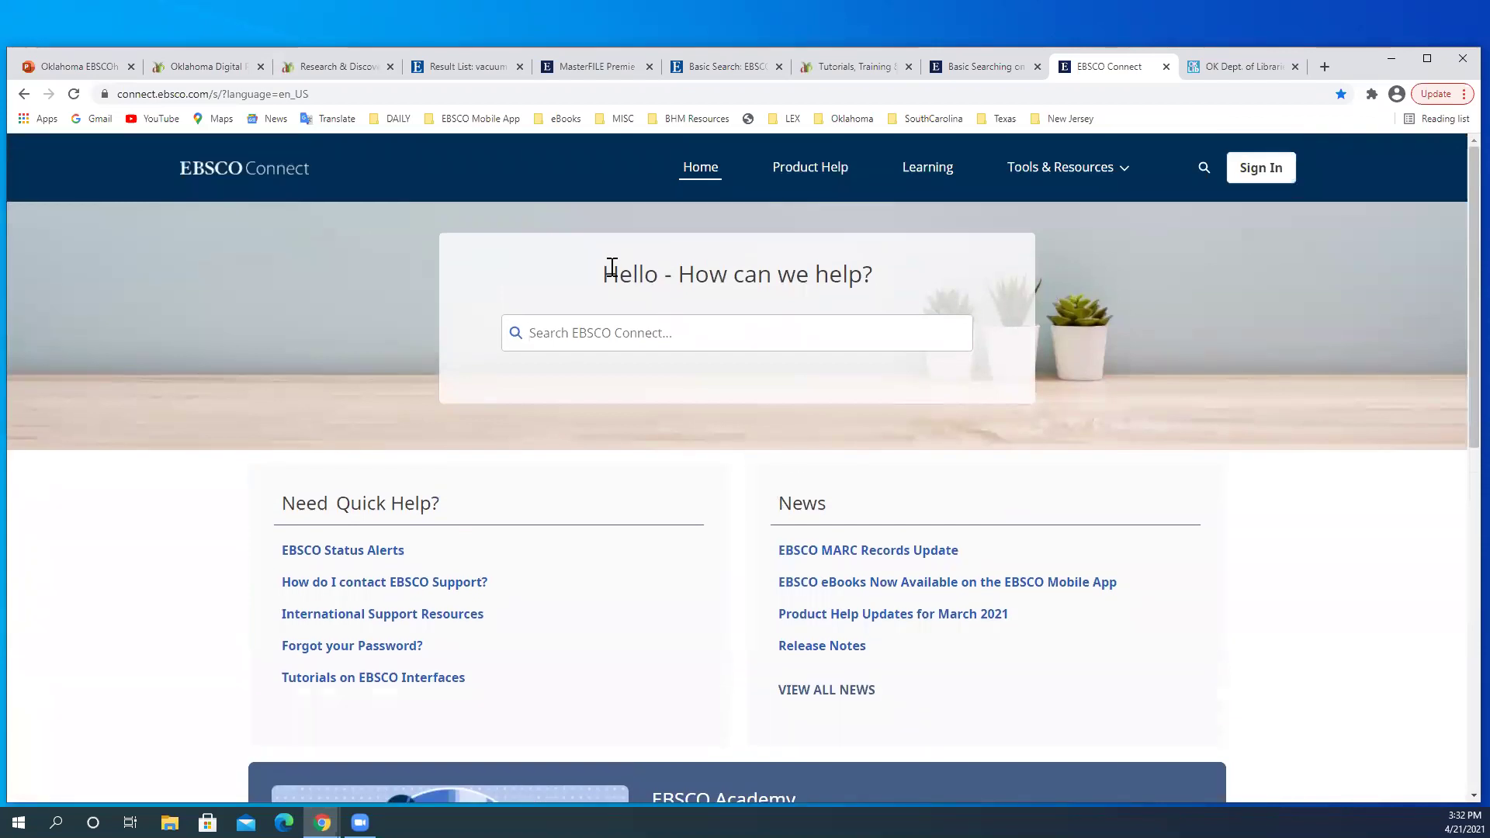
Step: Return to the Oklahoma EBSCOhost Basic Searching presentation by way of the Digital Prairie home page and start its slide show
left_click(226, 65)
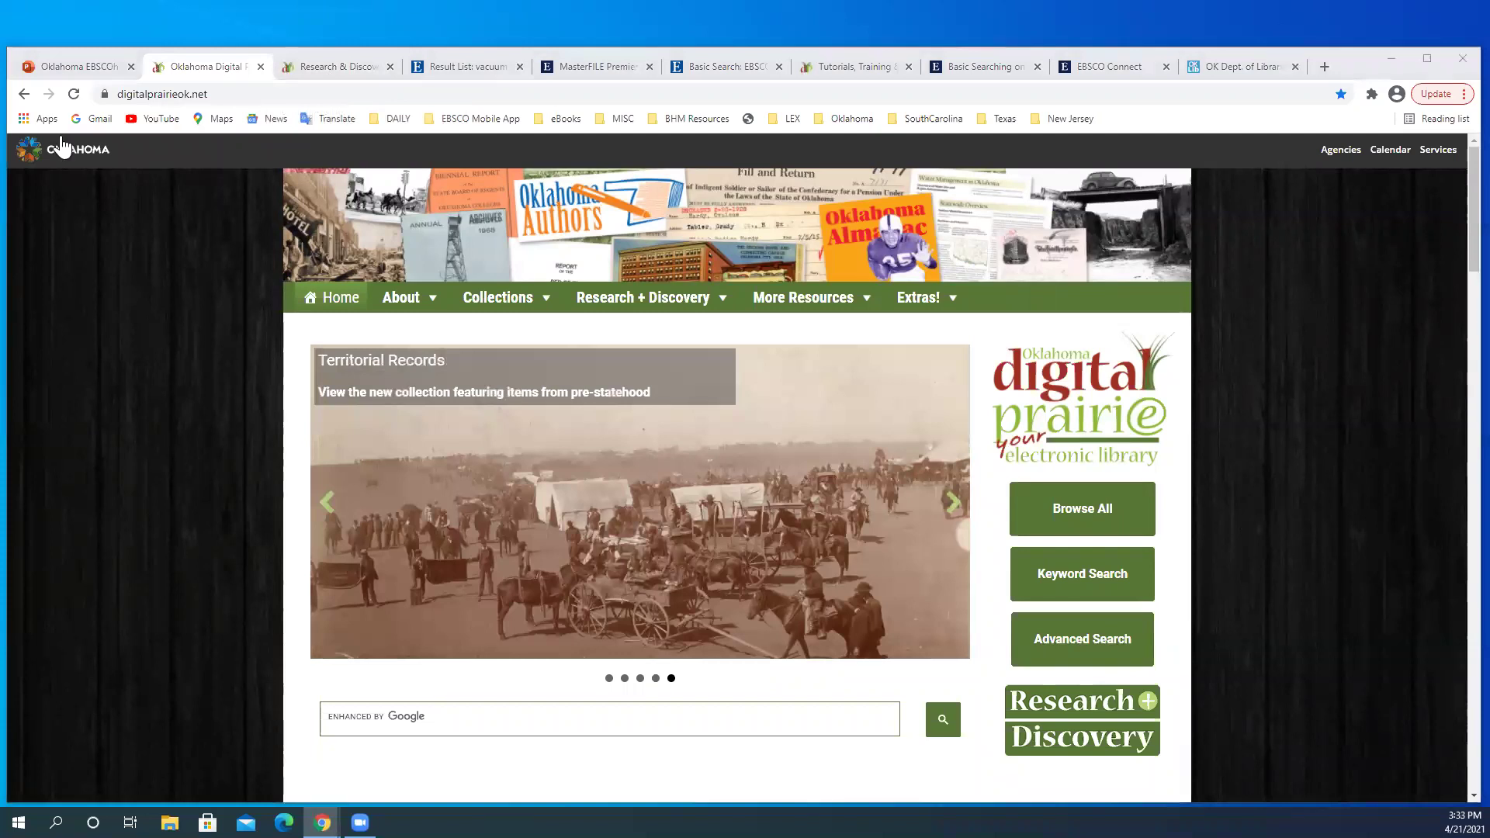
left_click(77, 66)
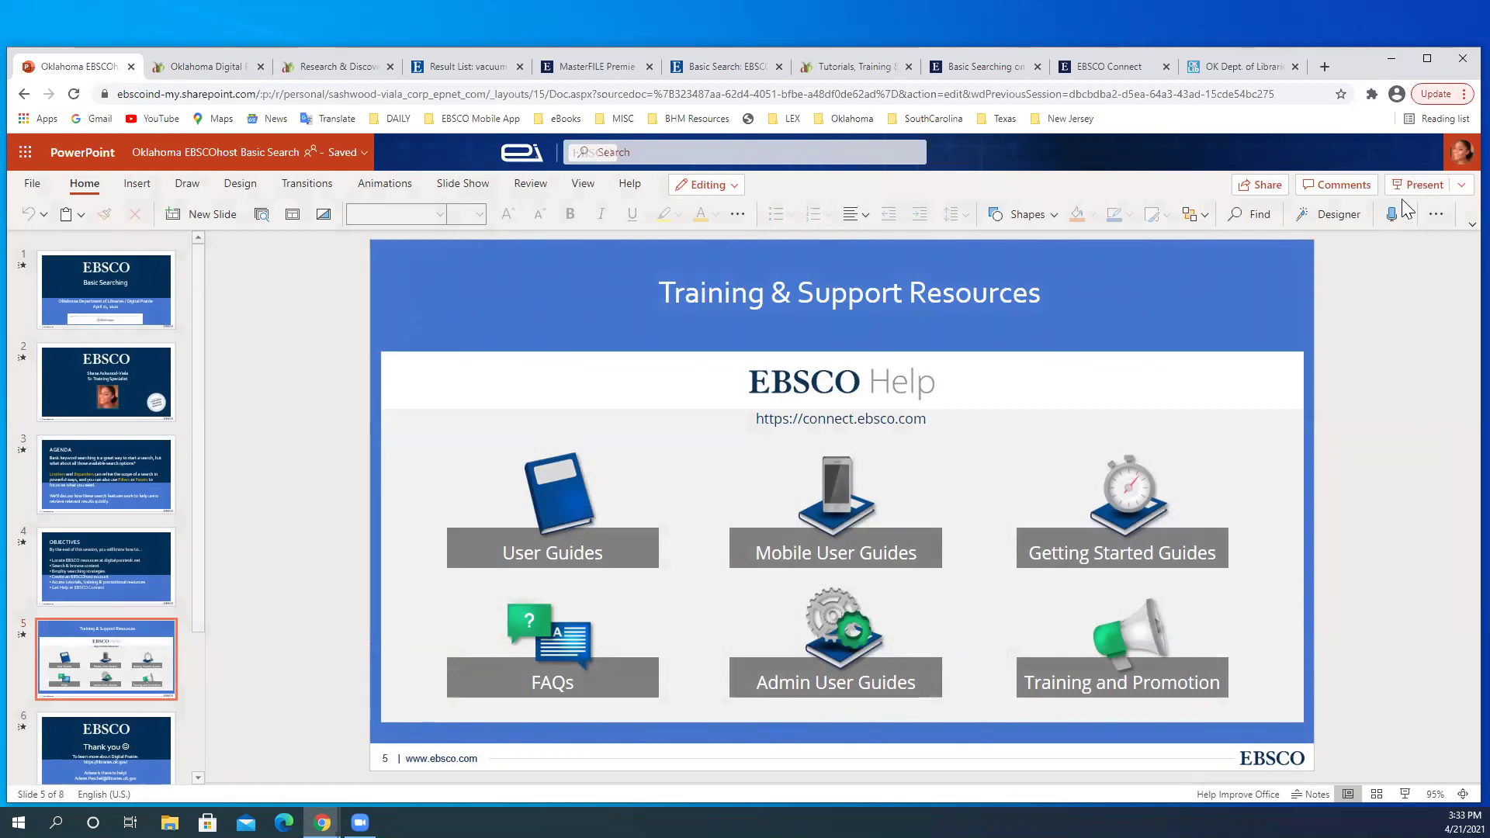
left_click(1421, 186)
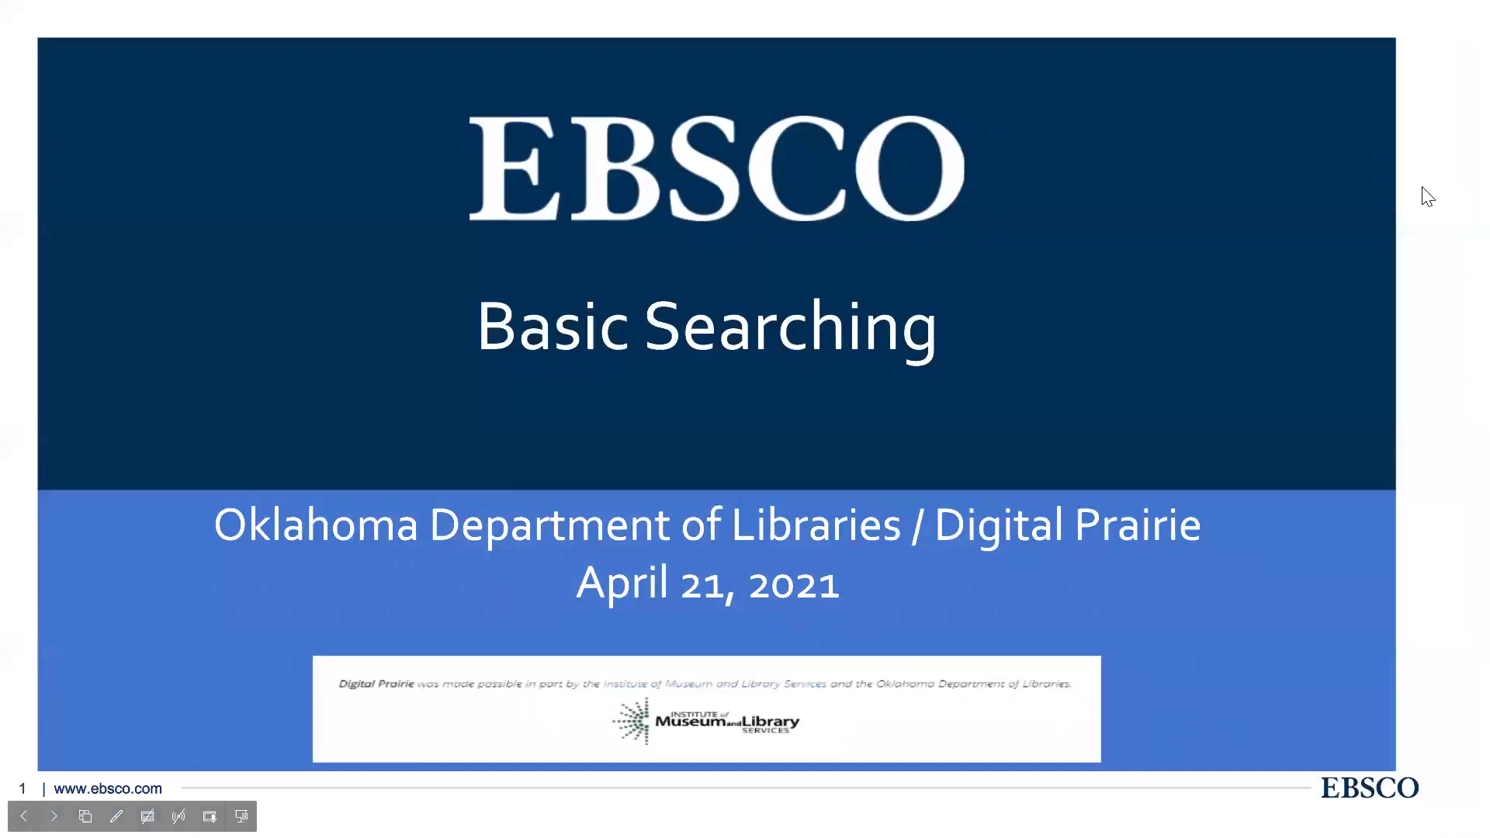
Step: Advance the slide show through the Training & Support Resources slide to the closing Thank you slide
left_click(1116, 338)
left_click(1118, 322)
left_click(1118, 326)
left_click(1118, 328)
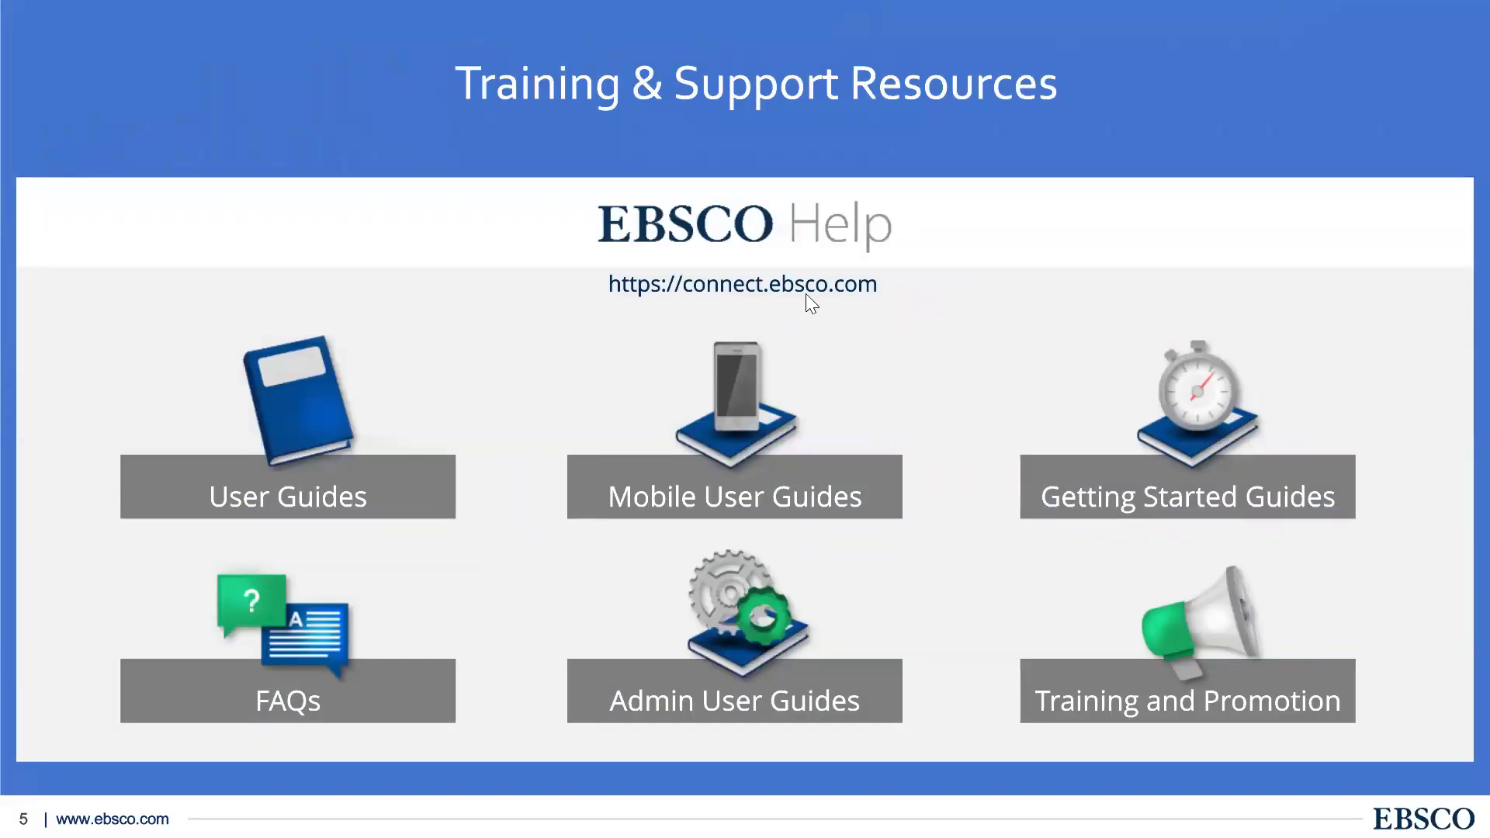
left_click(850, 291)
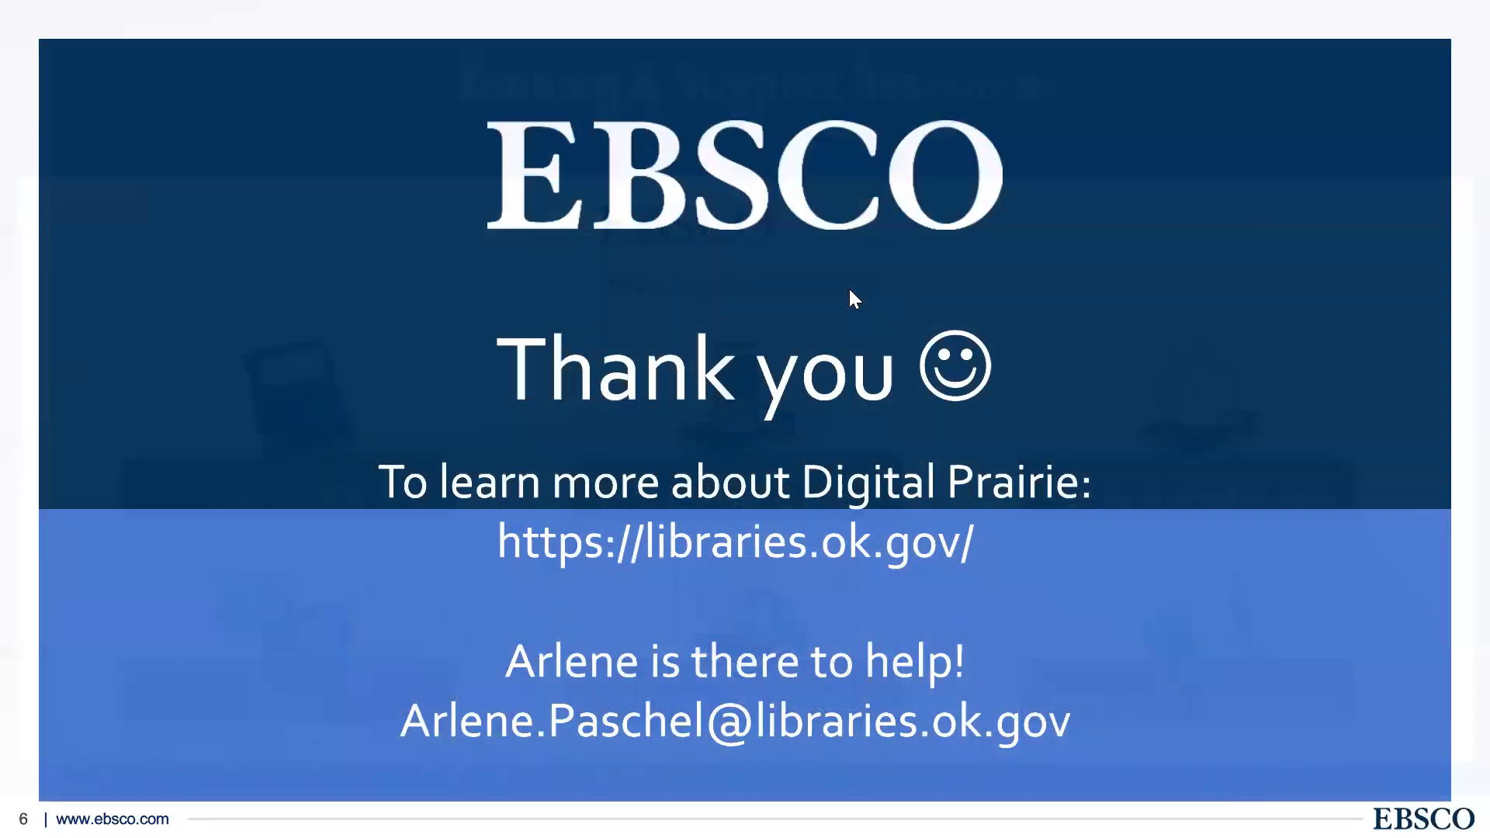